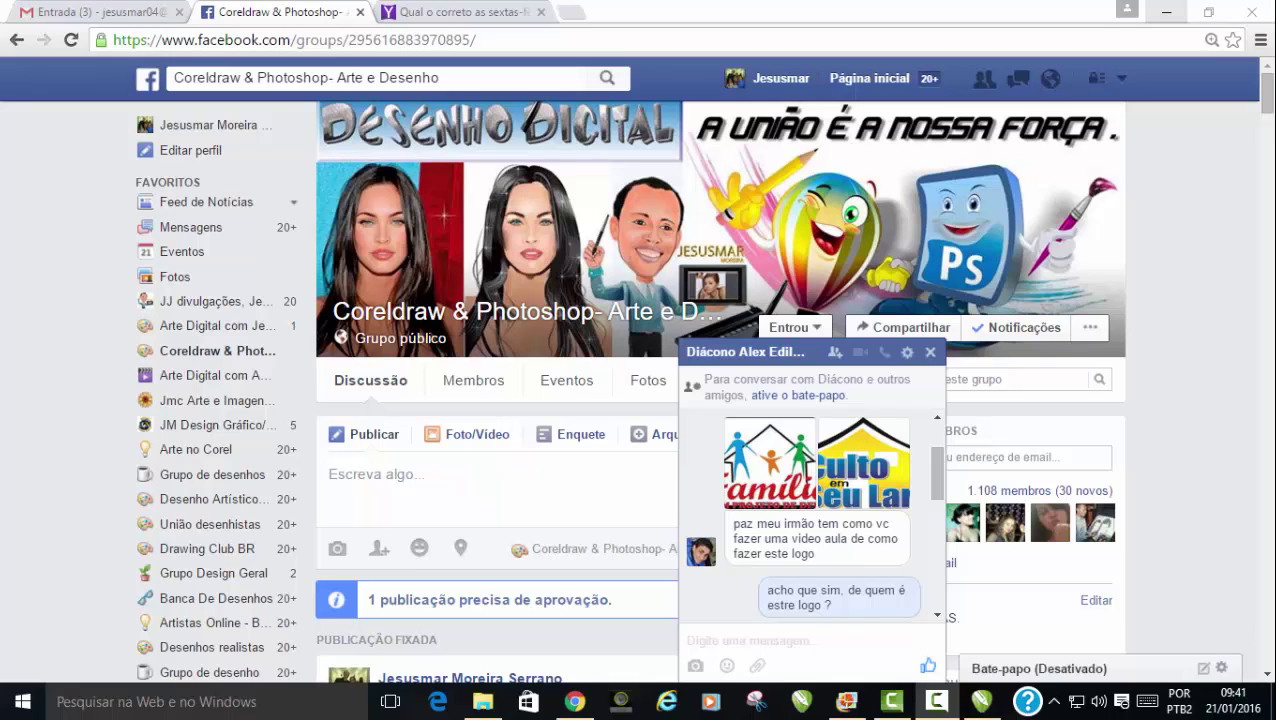
Open the Culto em Seu Lar house logo from the group chat in the photo viewer
{"action": "left_click", "coordinate": [850, 495]}
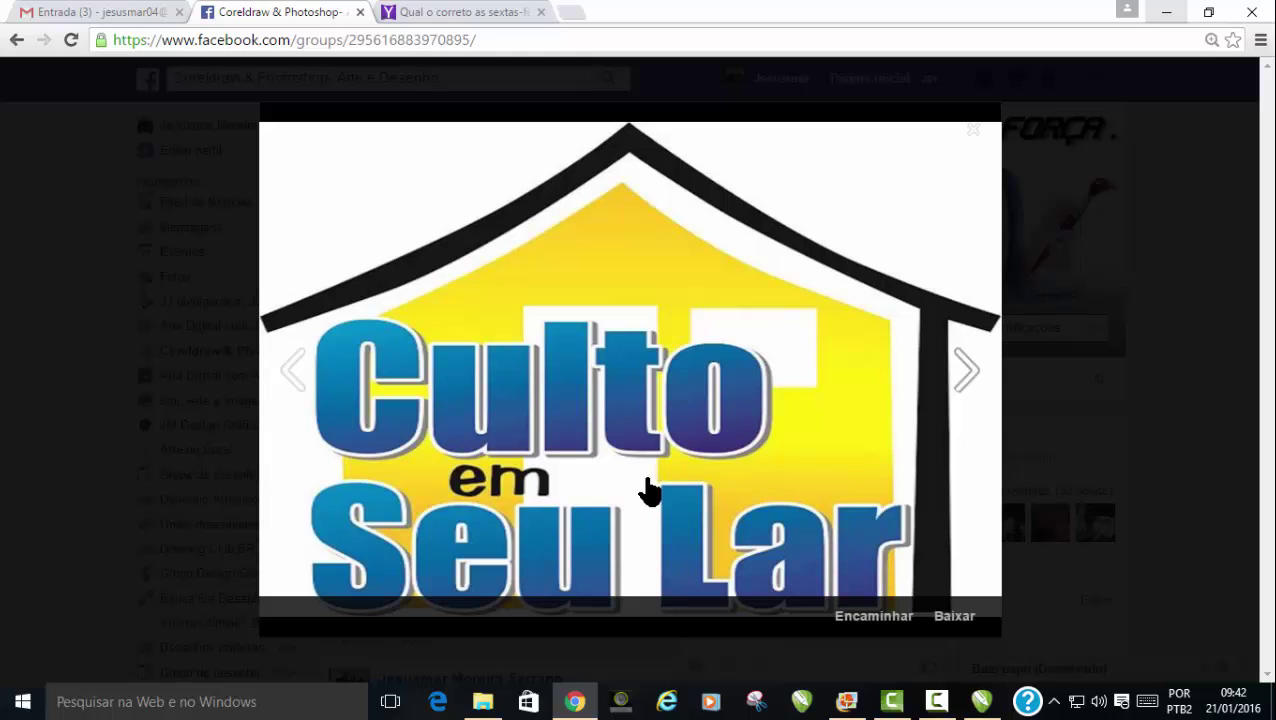
Close the logo photo and the chat conversation, returning to the group page
{"action": "left_click", "coordinate": [973, 132]}
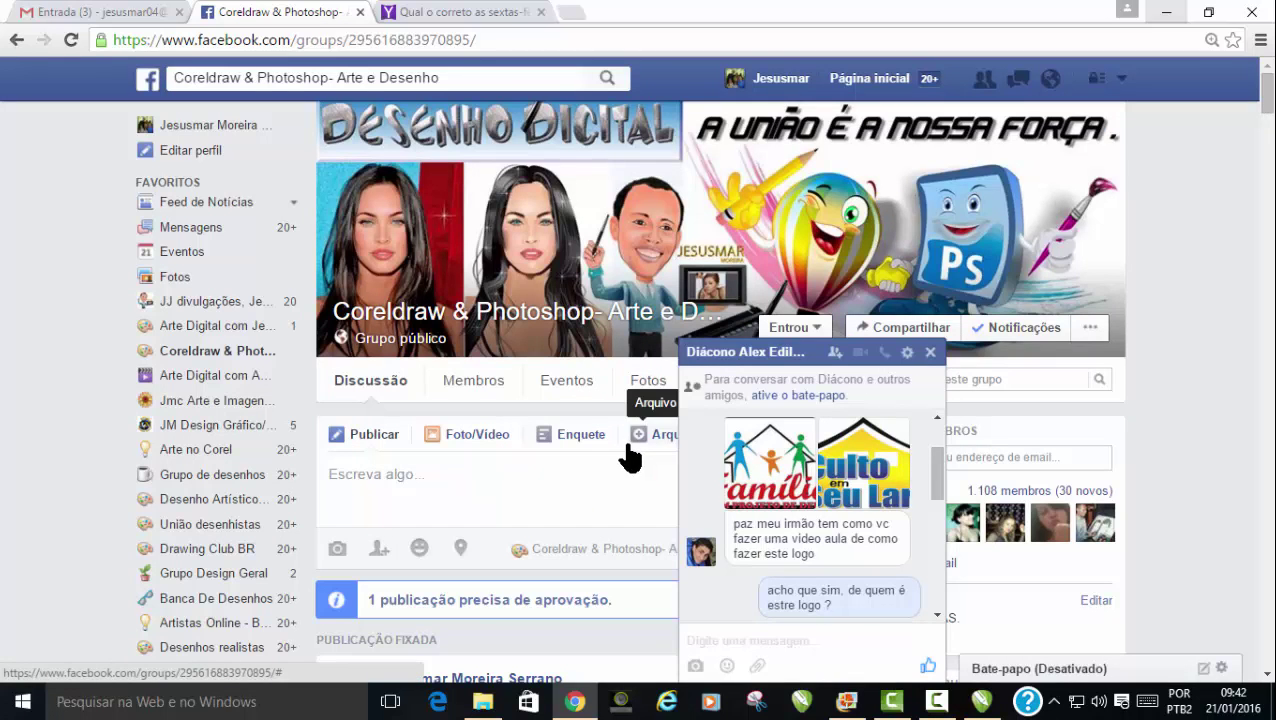
{"action": "left_click", "coordinate": [930, 352]}
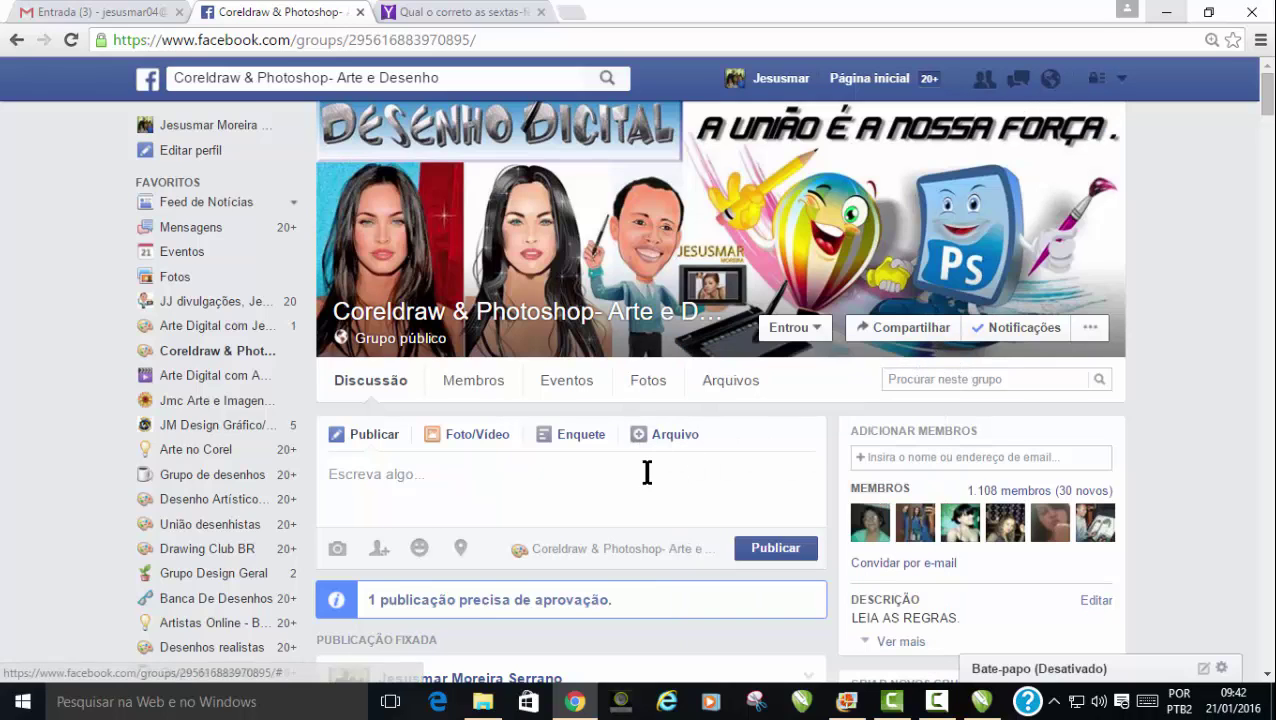
{"action": "scroll", "coordinate": [647, 473], "scroll_direction": "down", "scroll_amount": 1}
{"action": "scroll", "coordinate": [647, 483], "scroll_direction": "up", "scroll_amount": 1}
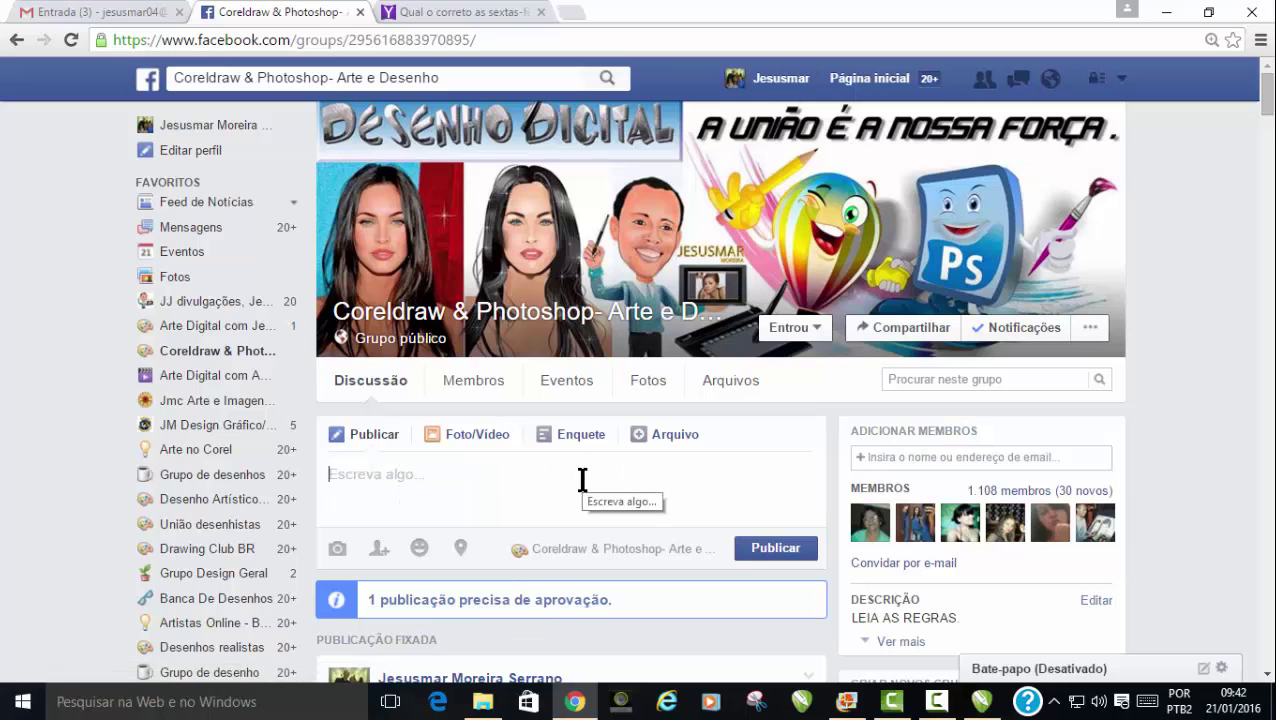
Switch to CorelDRAW and create a new blank A4 (210 × 297 mm) document
{"action": "left_click", "coordinate": [981, 701]}
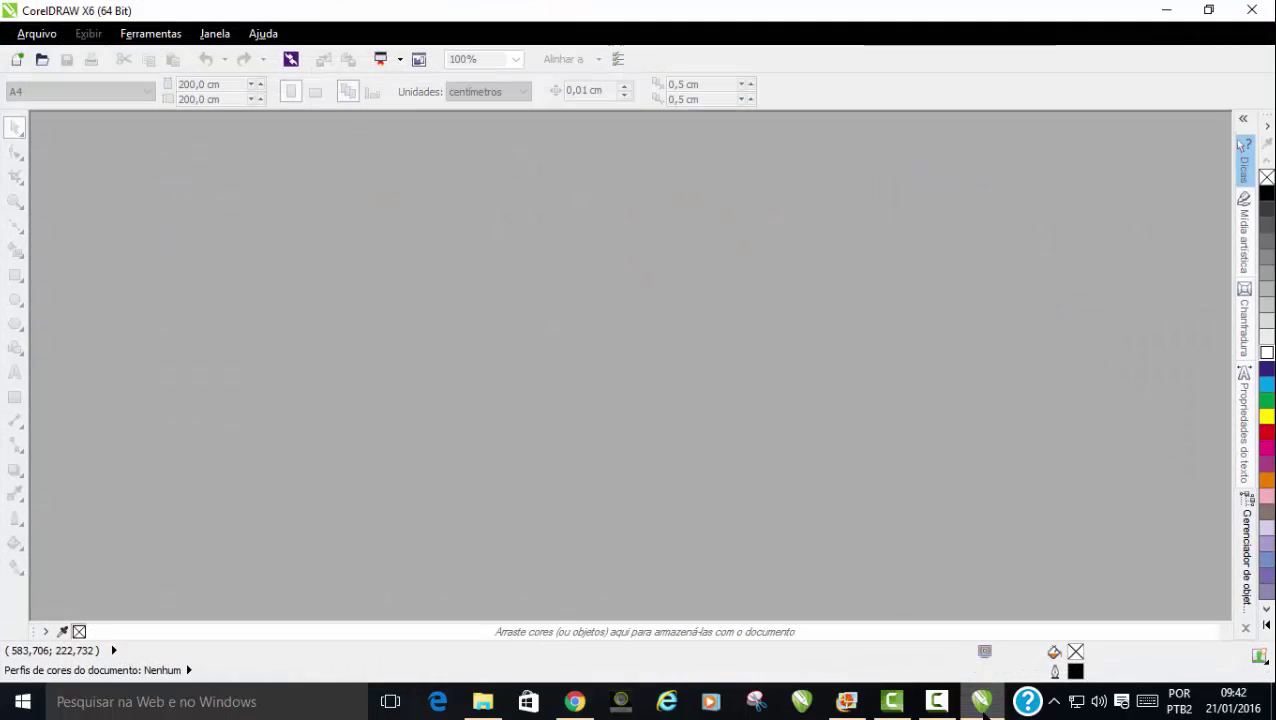
{"action": "left_click", "coordinate": [17, 59]}
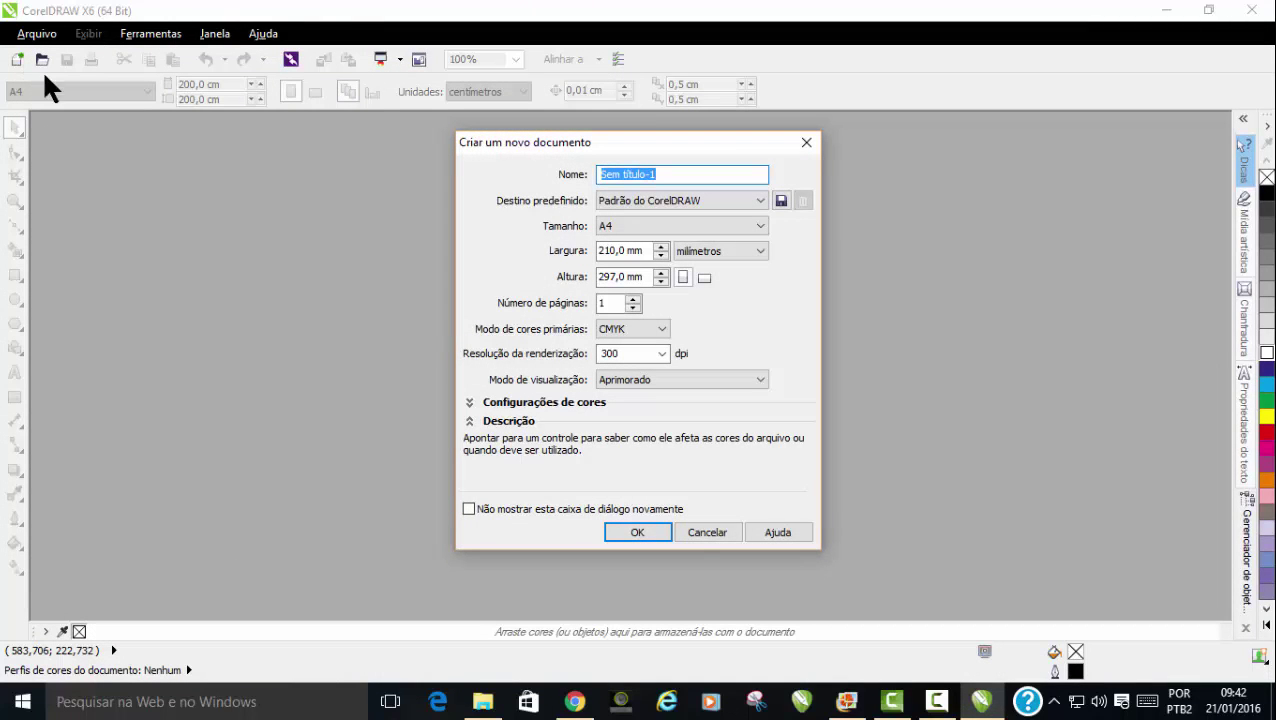
{"action": "left_click", "coordinate": [637, 533]}
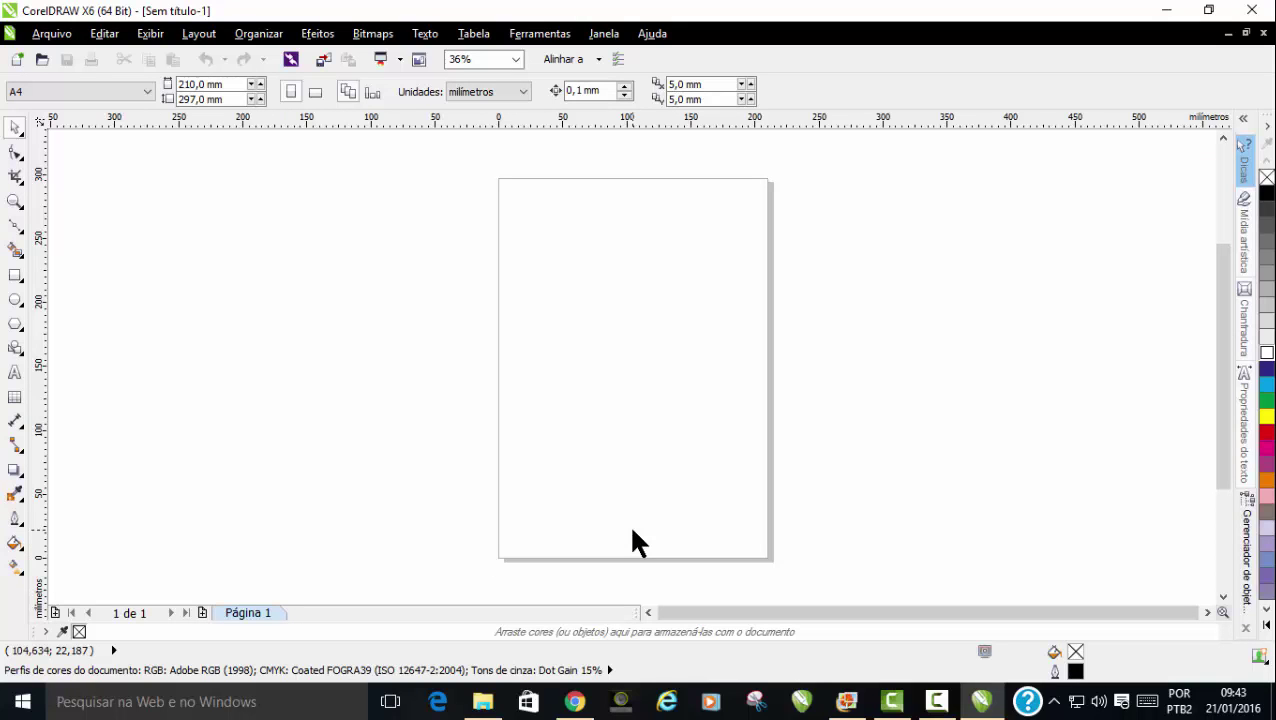
{"action": "left_click", "coordinate": [522, 92]}
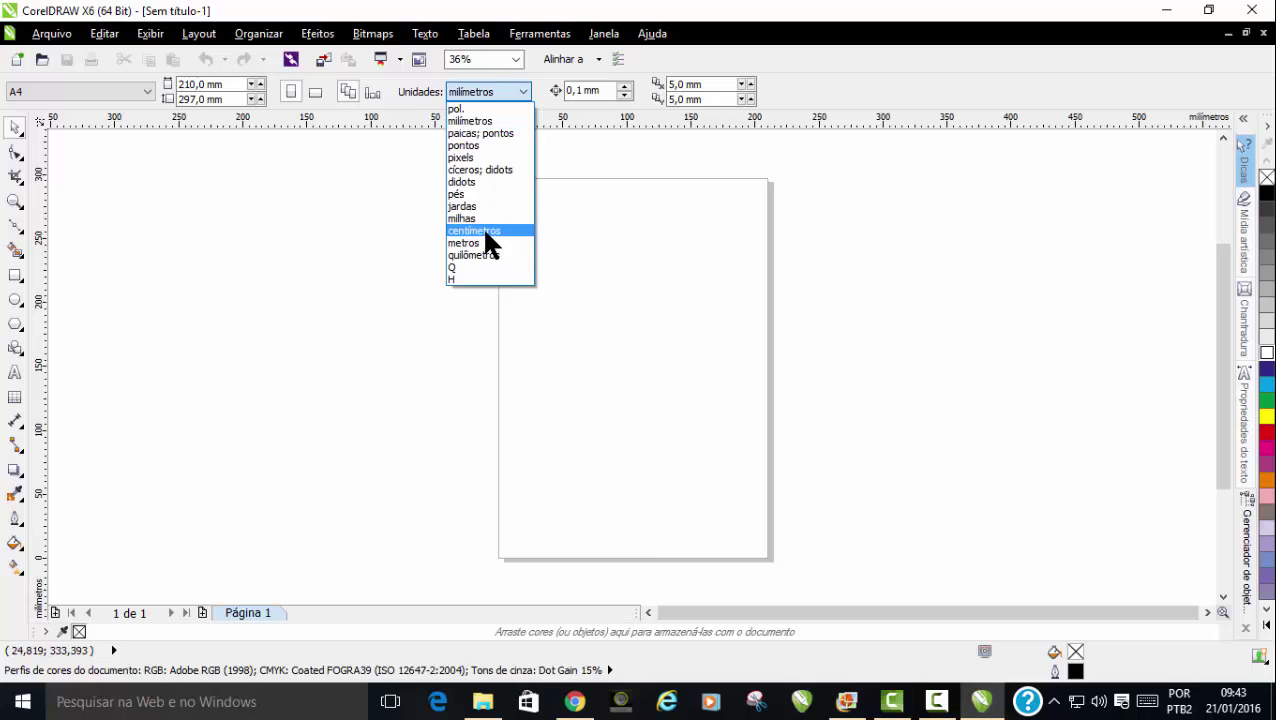
Switch units to centimetres and set the page size to 250 × 150 cm
{"action": "left_click", "coordinate": [484, 231]}
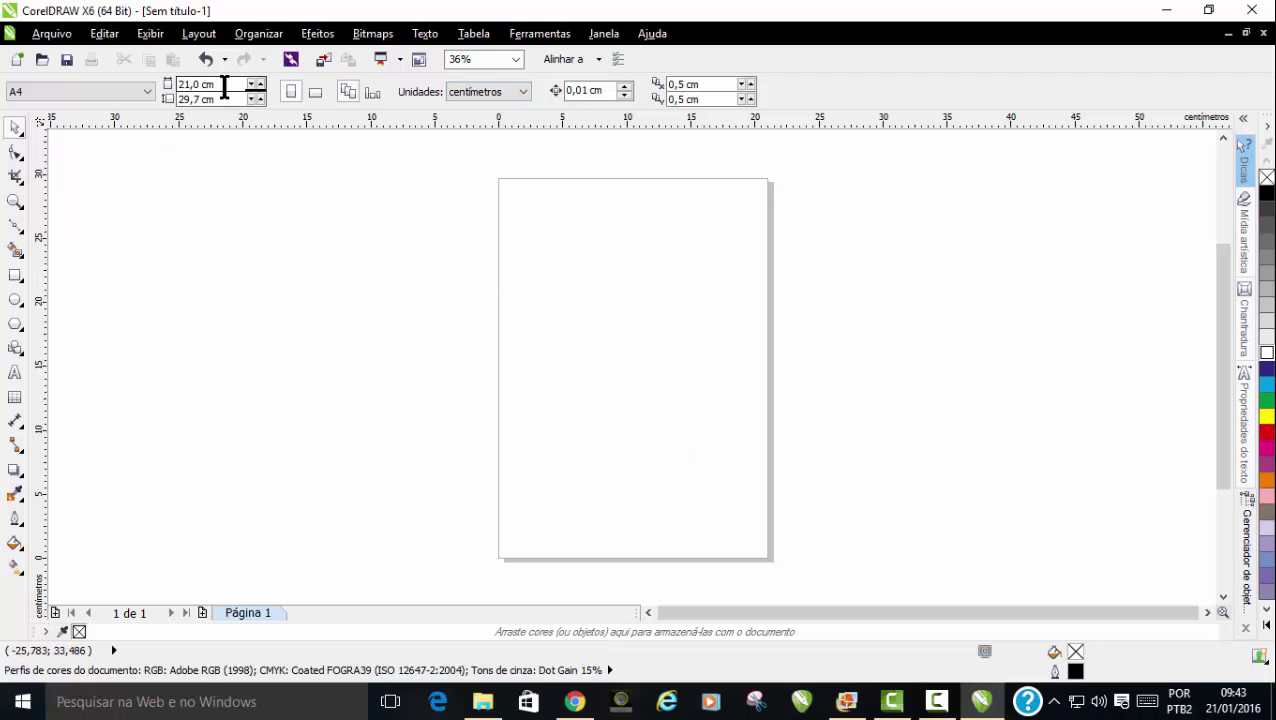
{"action": "left_click_drag", "start_coordinate": [225, 85], "coordinate": [185, 90]}
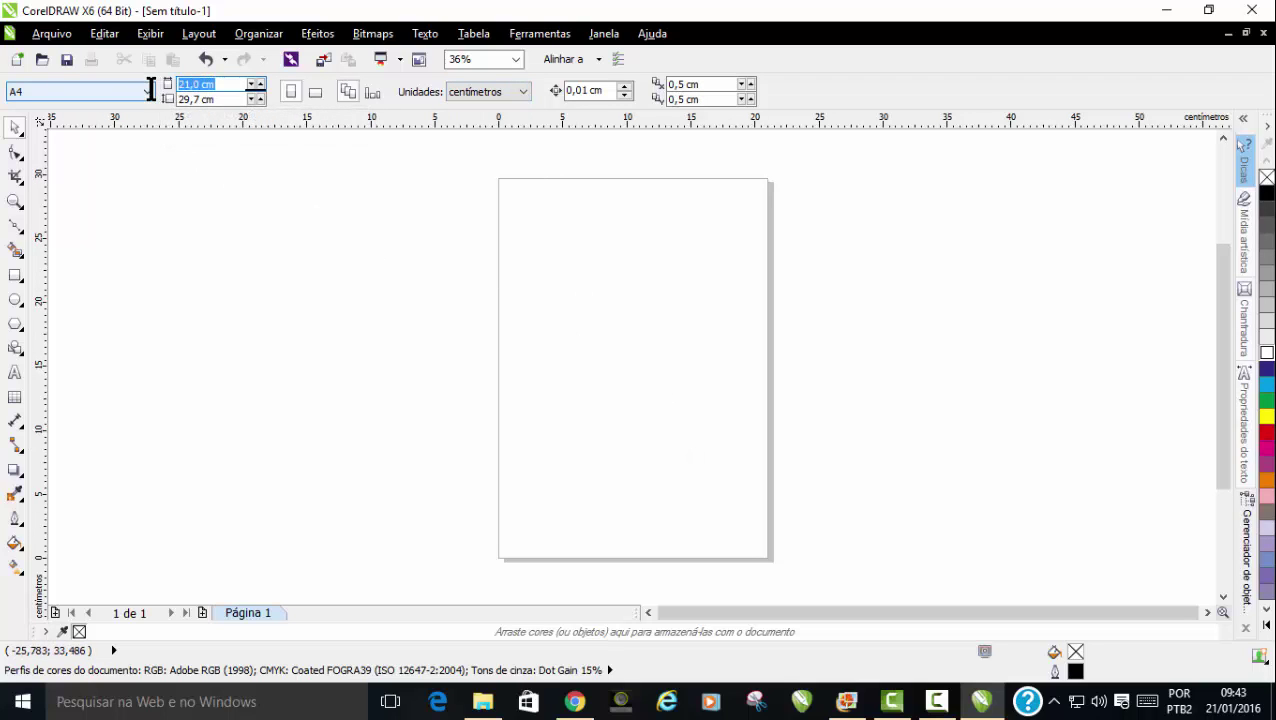
{"action": "type", "text": "250"}
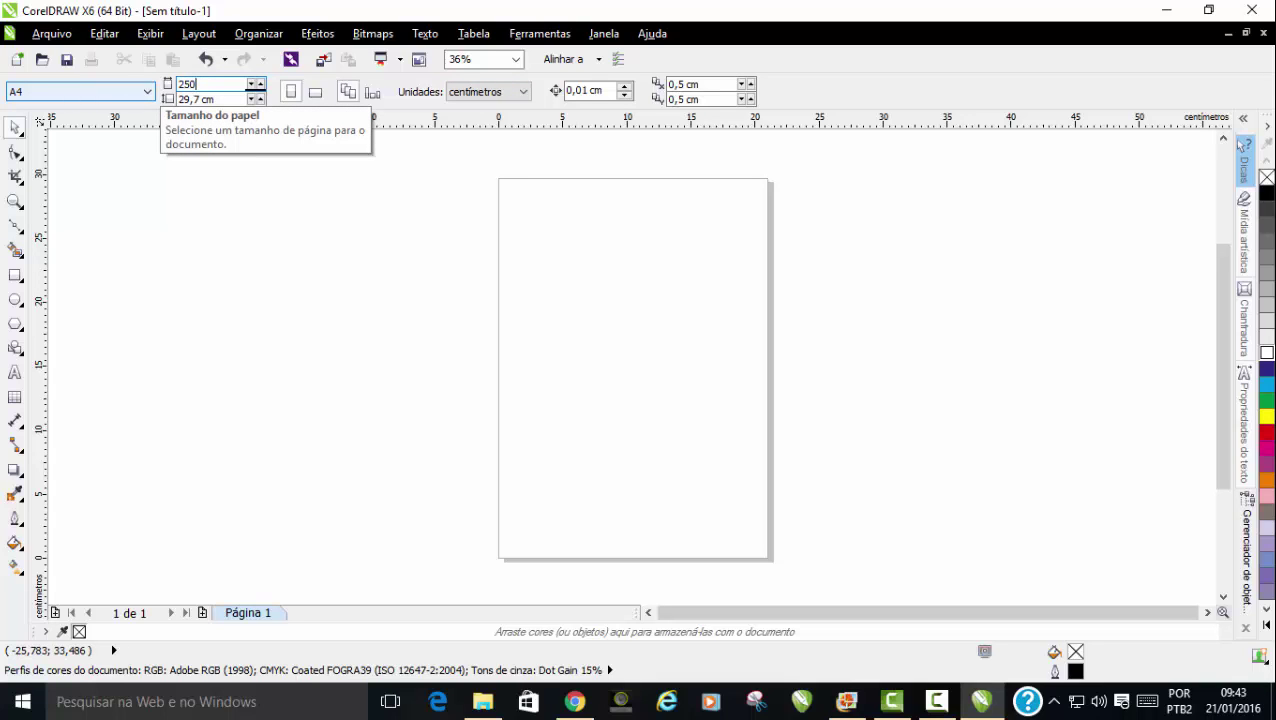
{"action": "left_click_drag", "start_coordinate": [222, 100], "coordinate": [145, 102]}
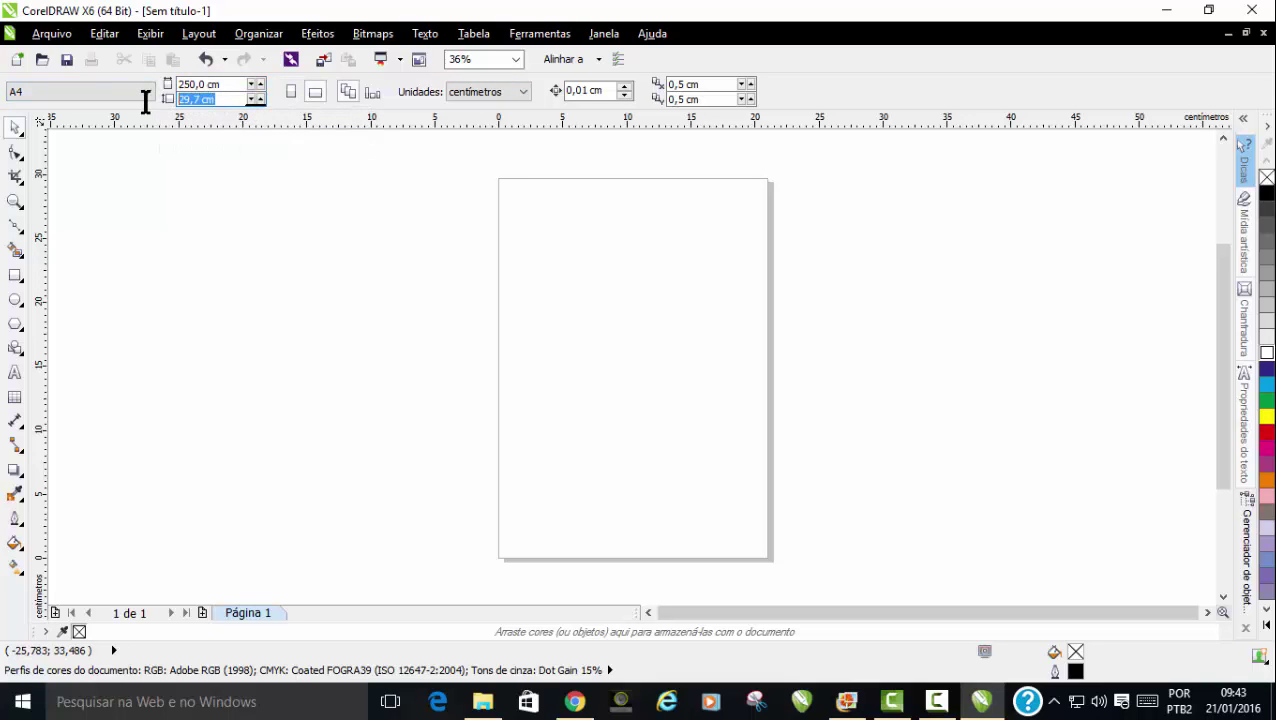
{"action": "type", "text": "150"}
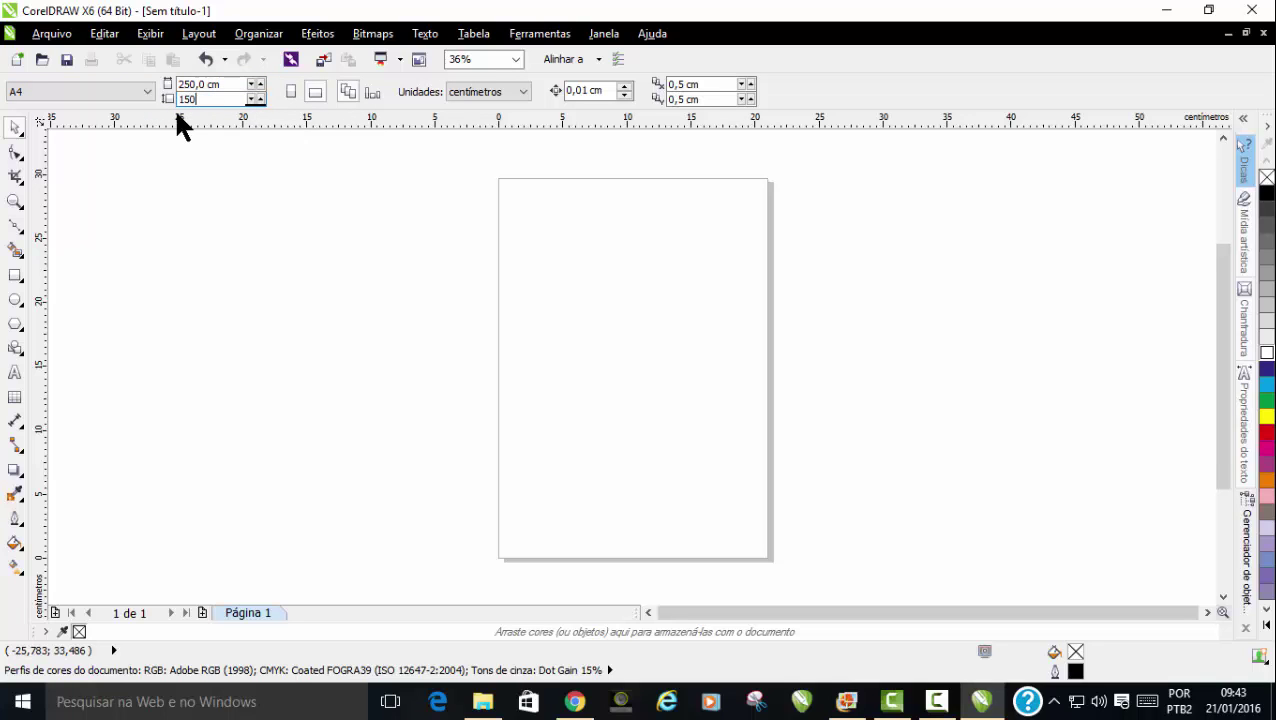
{"action": "key", "text": "Return"}
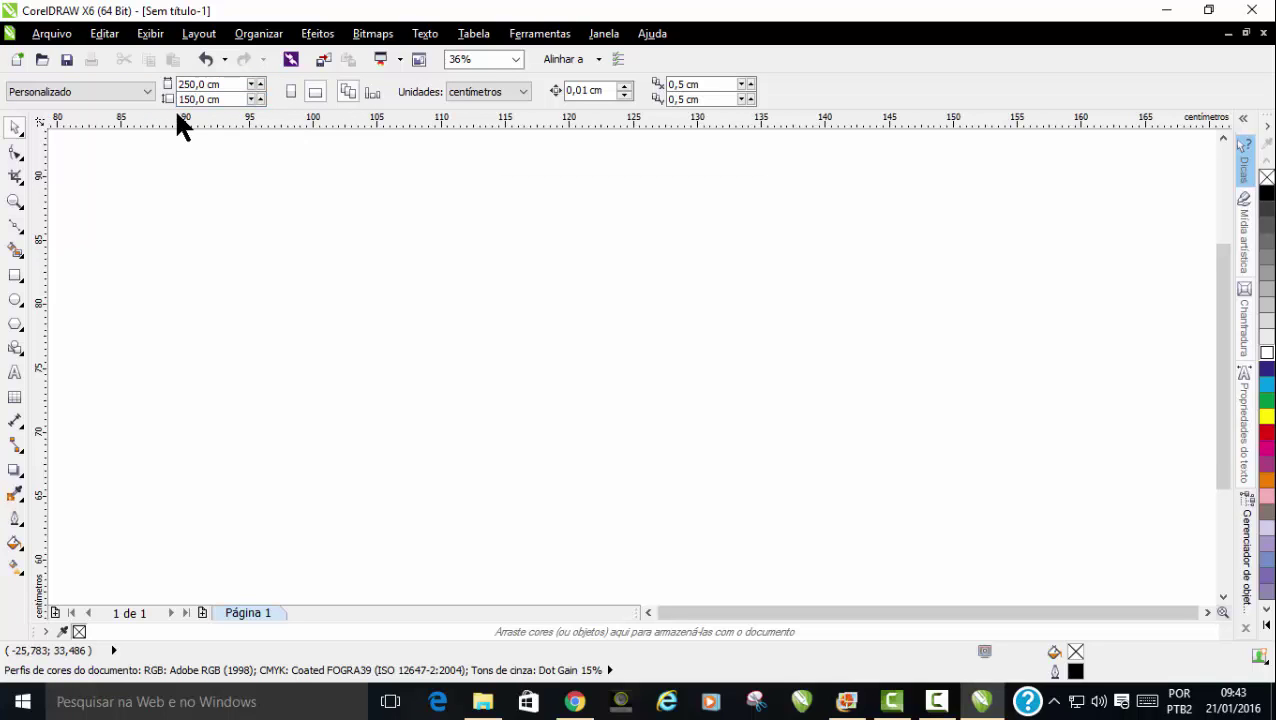
Add a page-sized rectangle, try a white fill, then undo it and delete the rectangle
{"action": "double_click", "coordinate": [15, 276]}
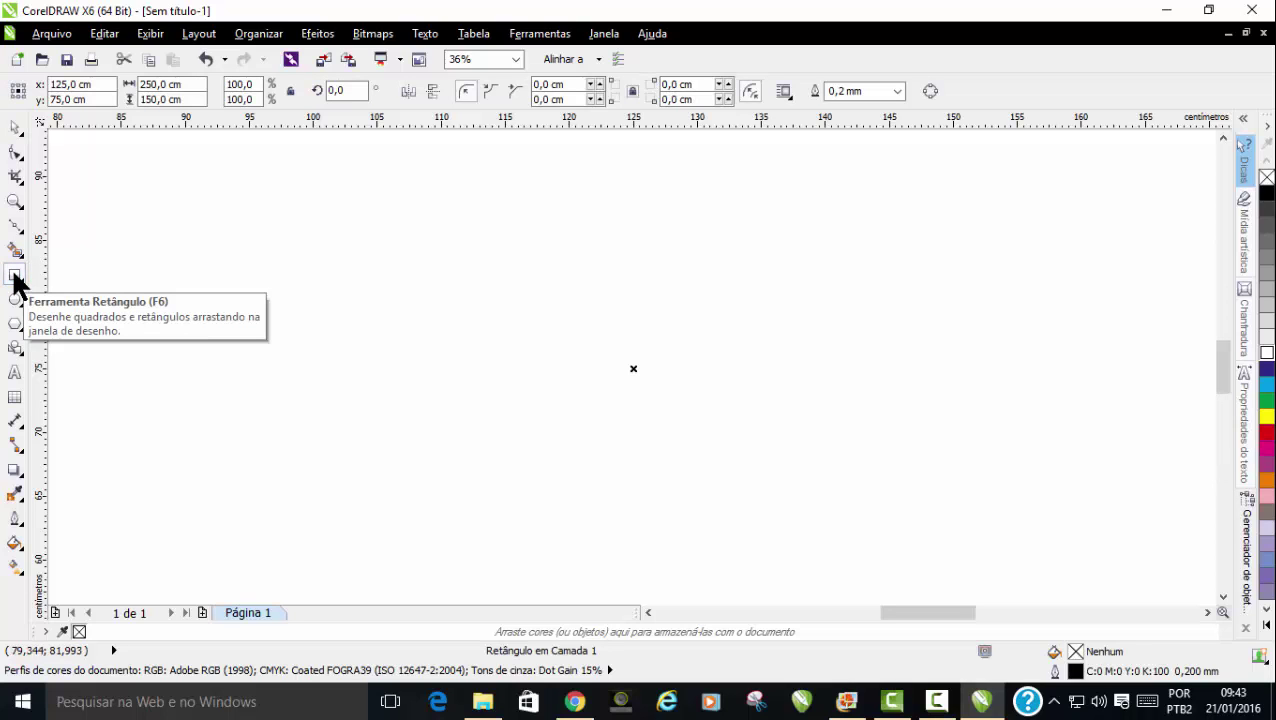
{"action": "key", "text": "F4"}
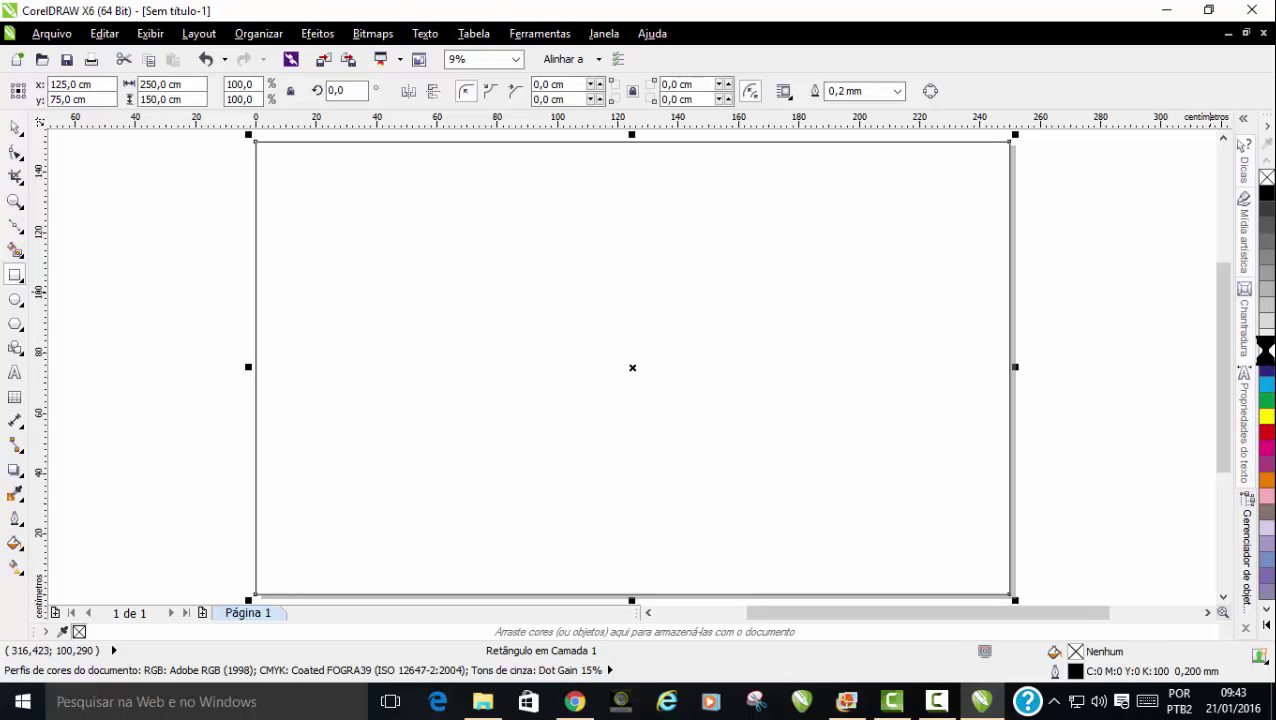
{"action": "left_click", "coordinate": [1265, 352]}
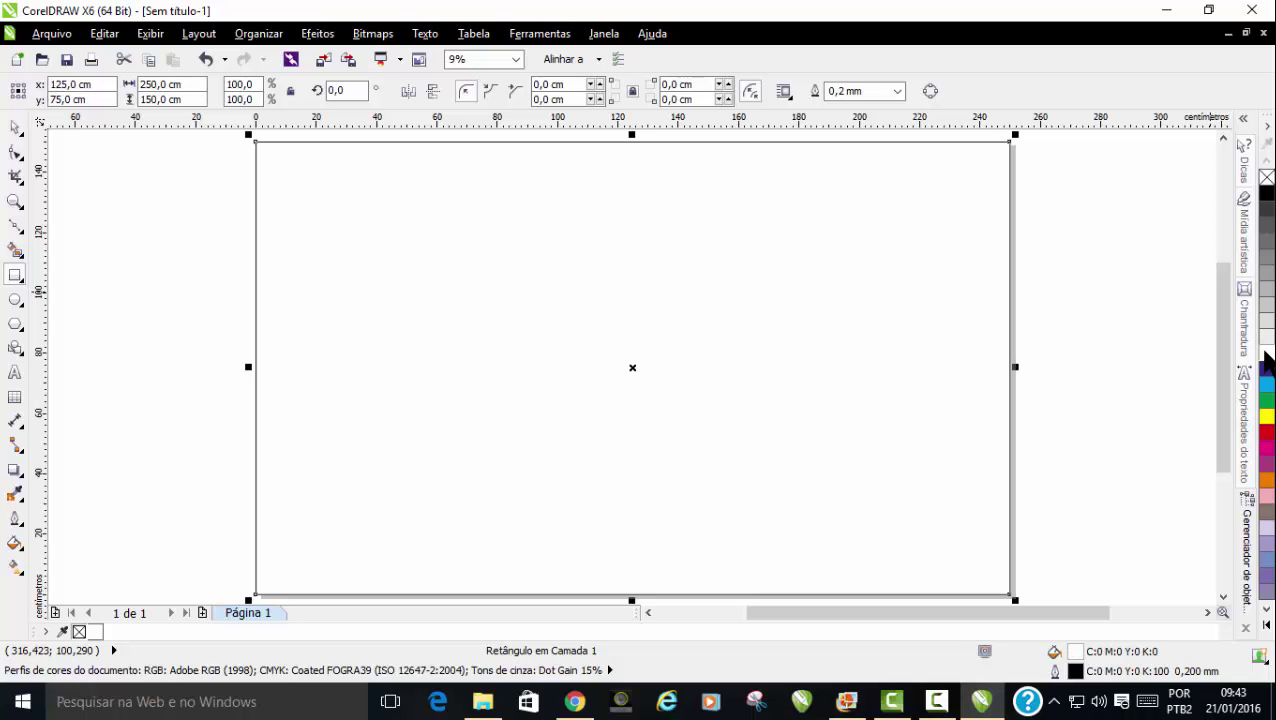
{"action": "key", "text": "ctrl+z"}
{"action": "key", "text": "space"}
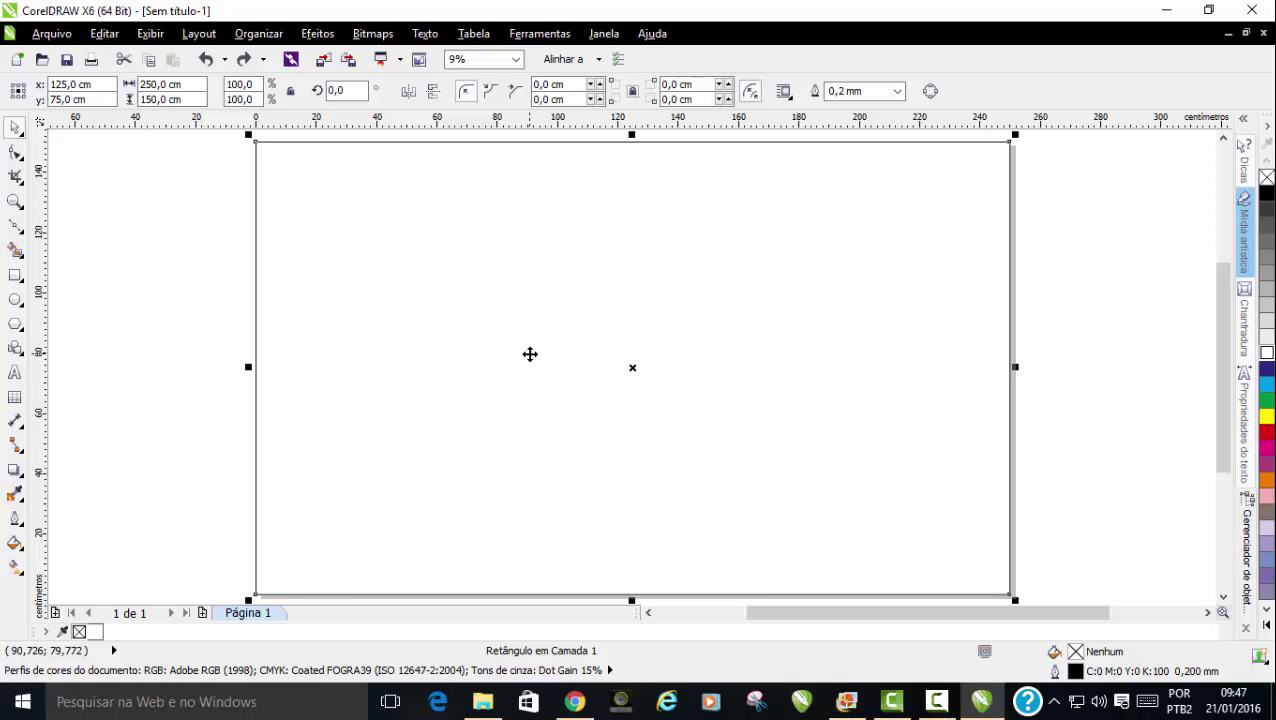
{"action": "key", "text": "Delete"}
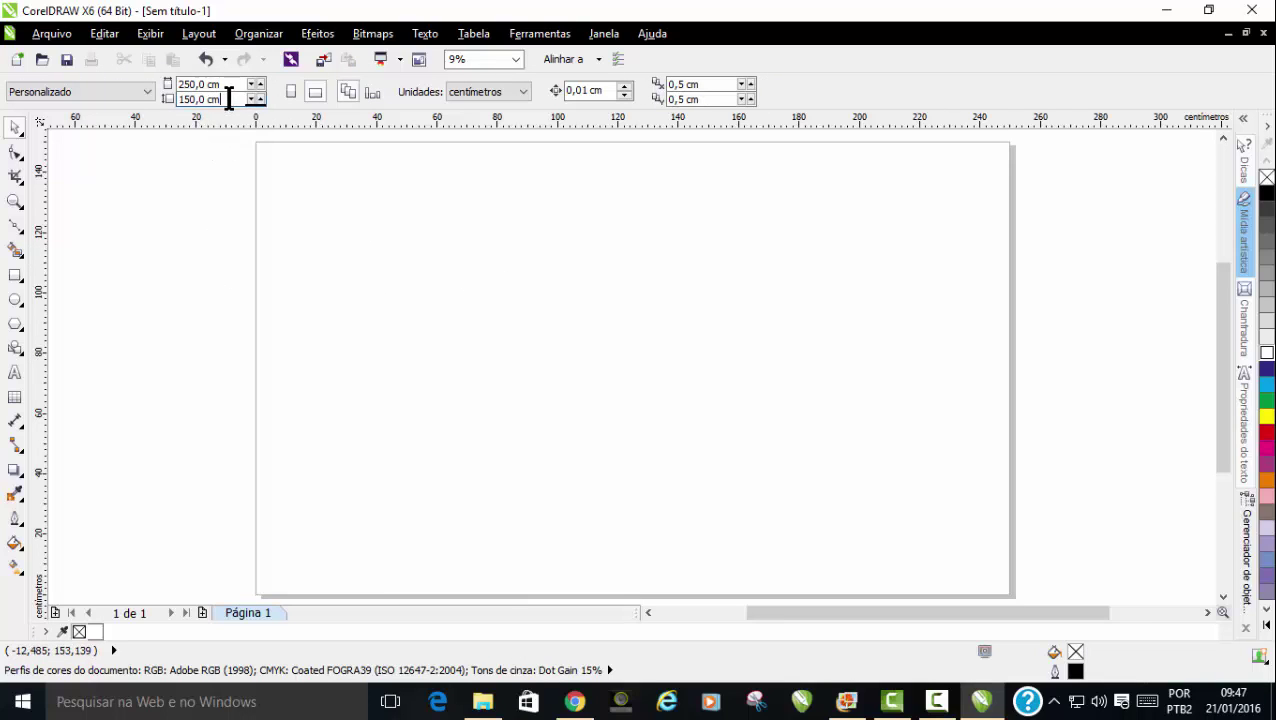
Set the page height to 170 cm and add a rectangle matching the 250 × 170 cm page
{"action": "left_click_drag", "start_coordinate": [231, 99], "coordinate": [158, 100]}
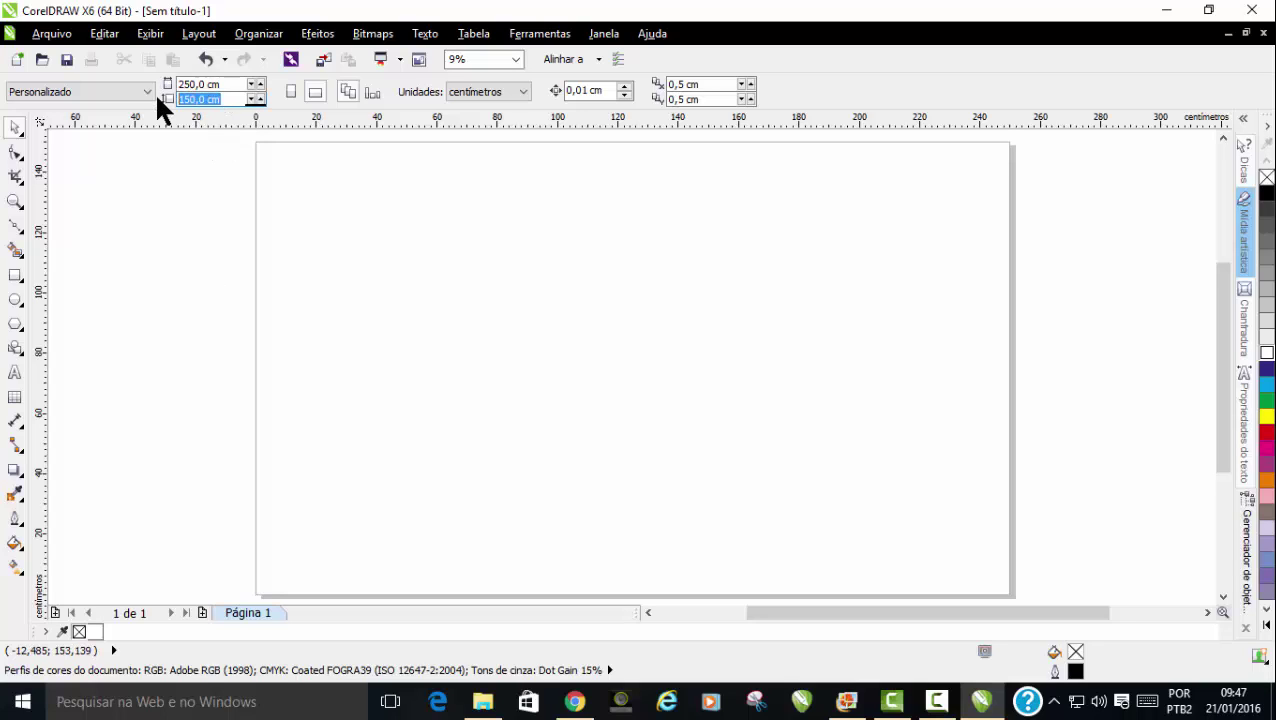
{"action": "type", "text": "170"}
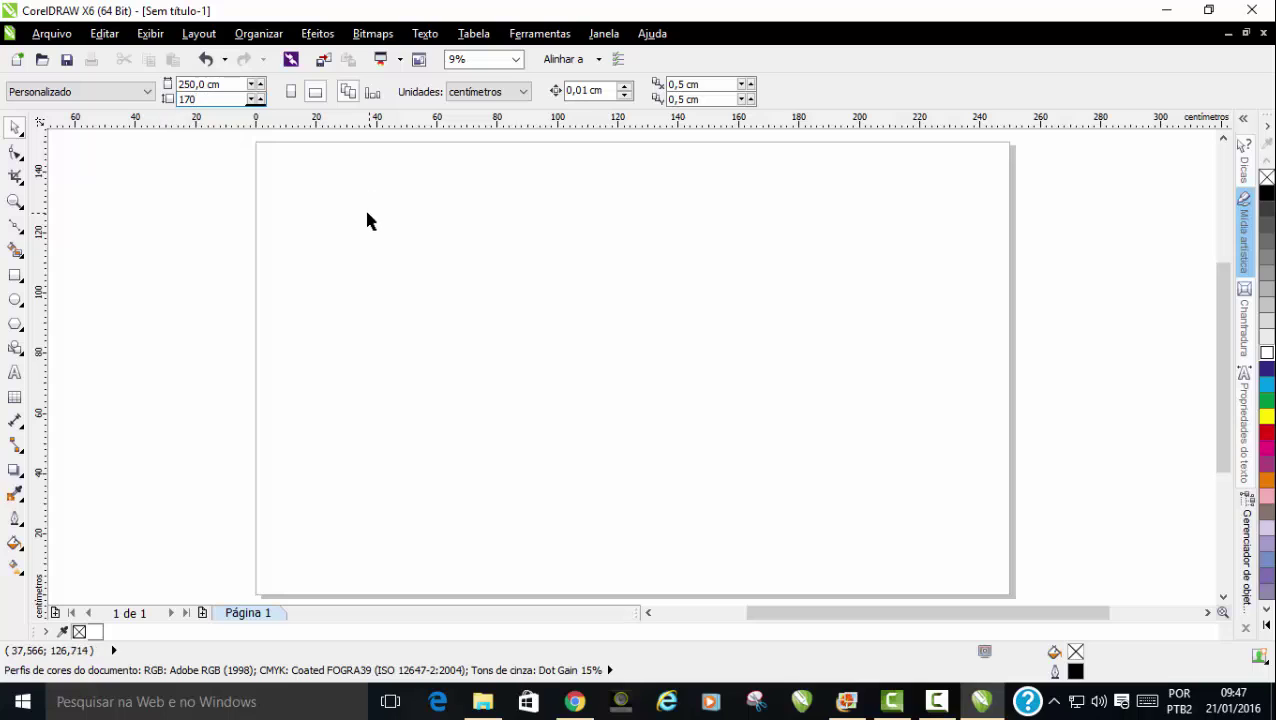
{"action": "key", "text": "Return"}
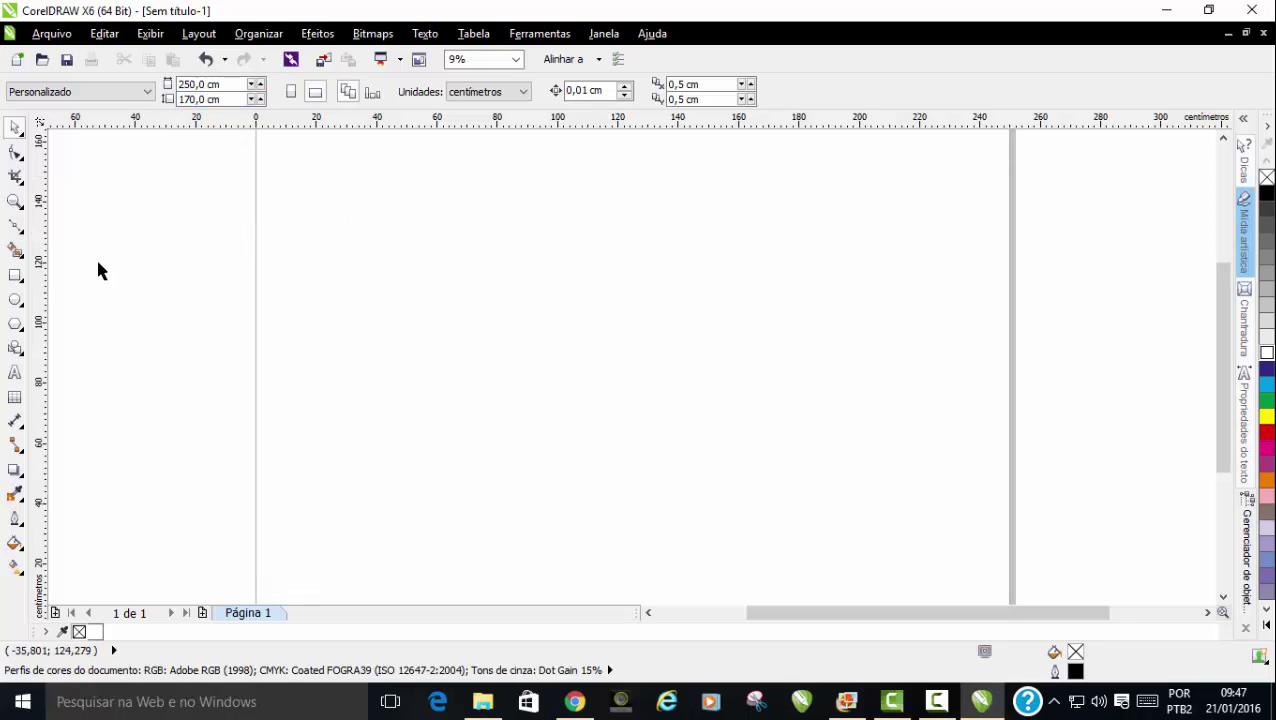
{"action": "double_click", "coordinate": [14, 276]}
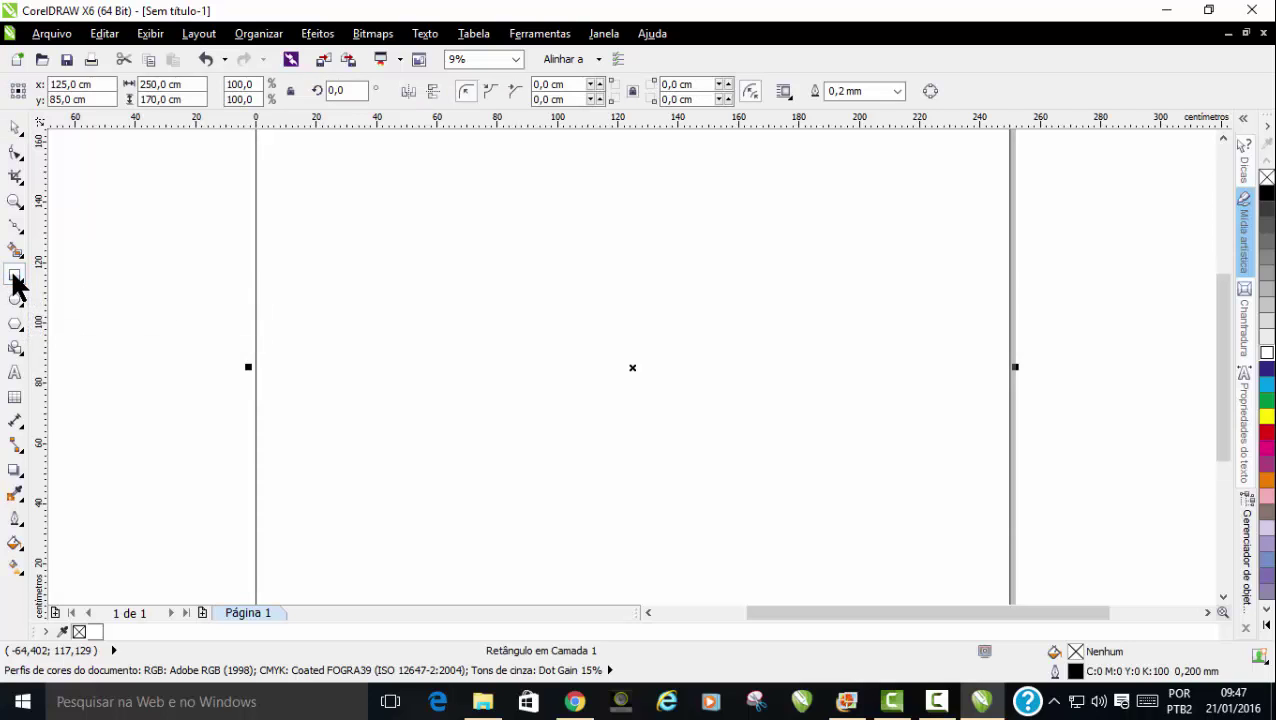
{"action": "key", "text": "shift+F4"}
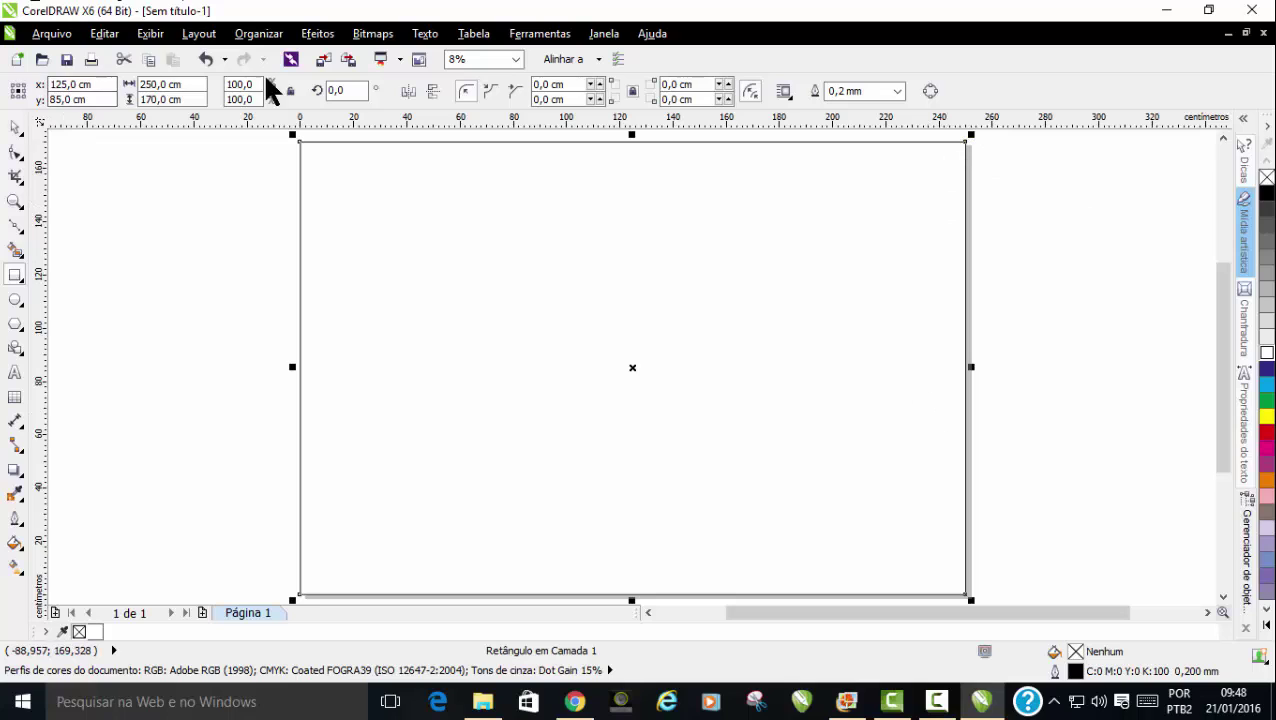
Add 3,0 cm margin guidelines through Page Setup's user-defined guideline presets
{"action": "left_click", "coordinate": [201, 35]}
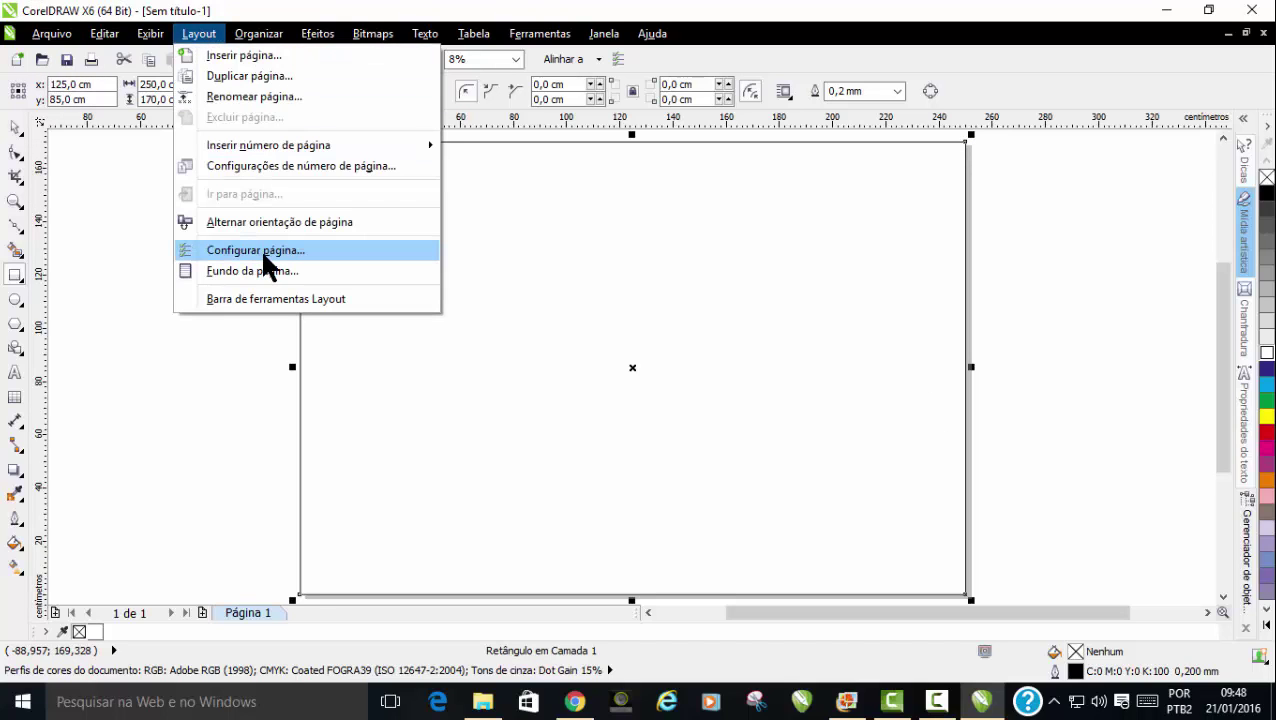
{"action": "left_click", "coordinate": [261, 252]}
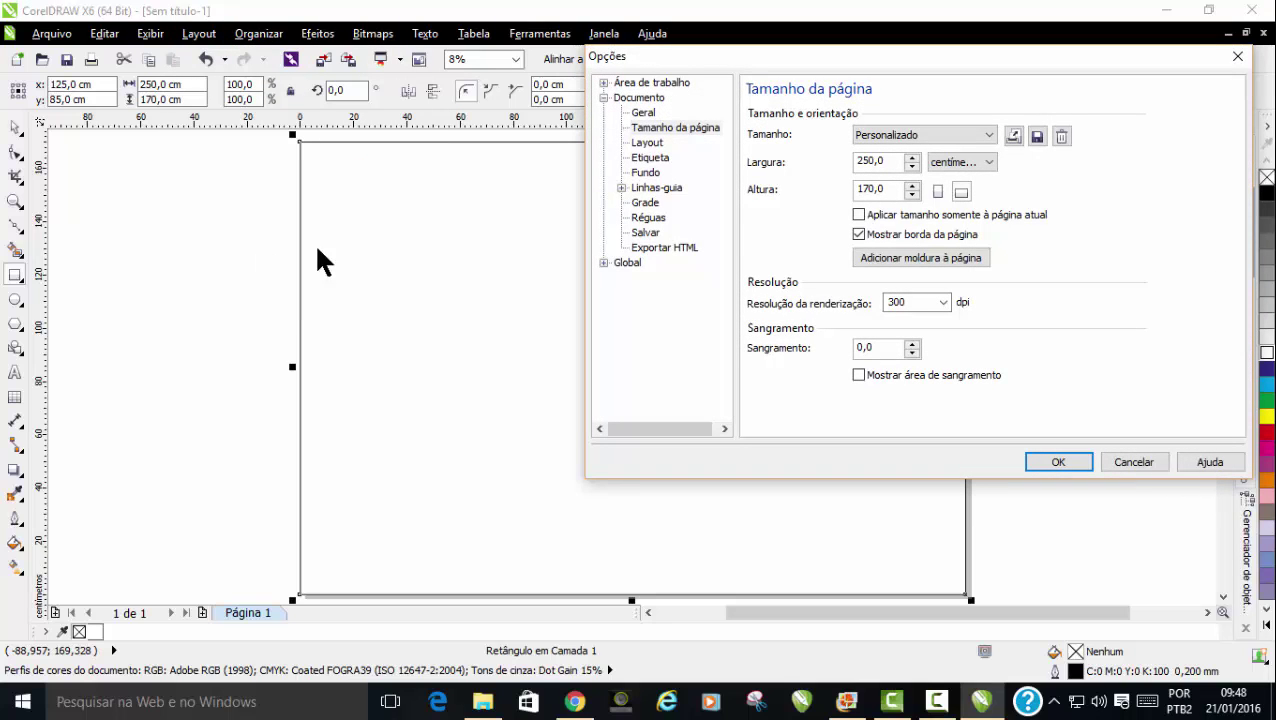
{"action": "left_click", "coordinate": [621, 188]}
{"action": "left_click", "coordinate": [667, 248]}
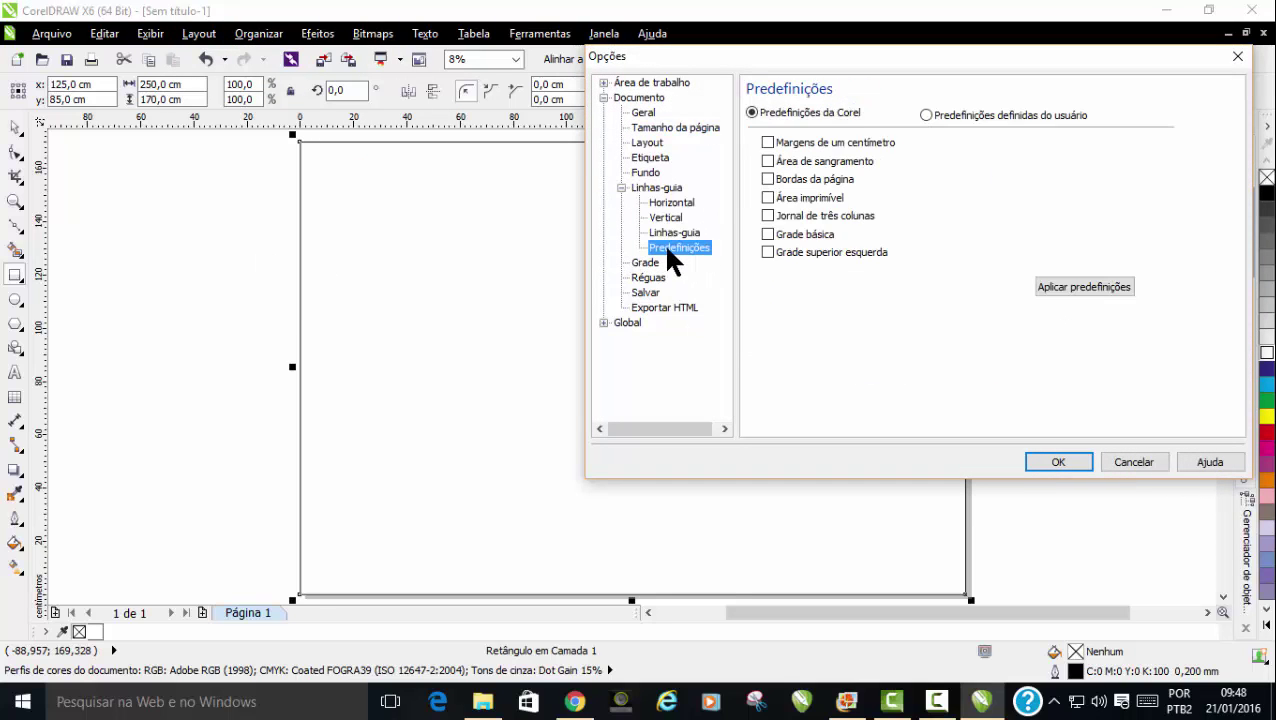
{"action": "left_click", "coordinate": [927, 115]}
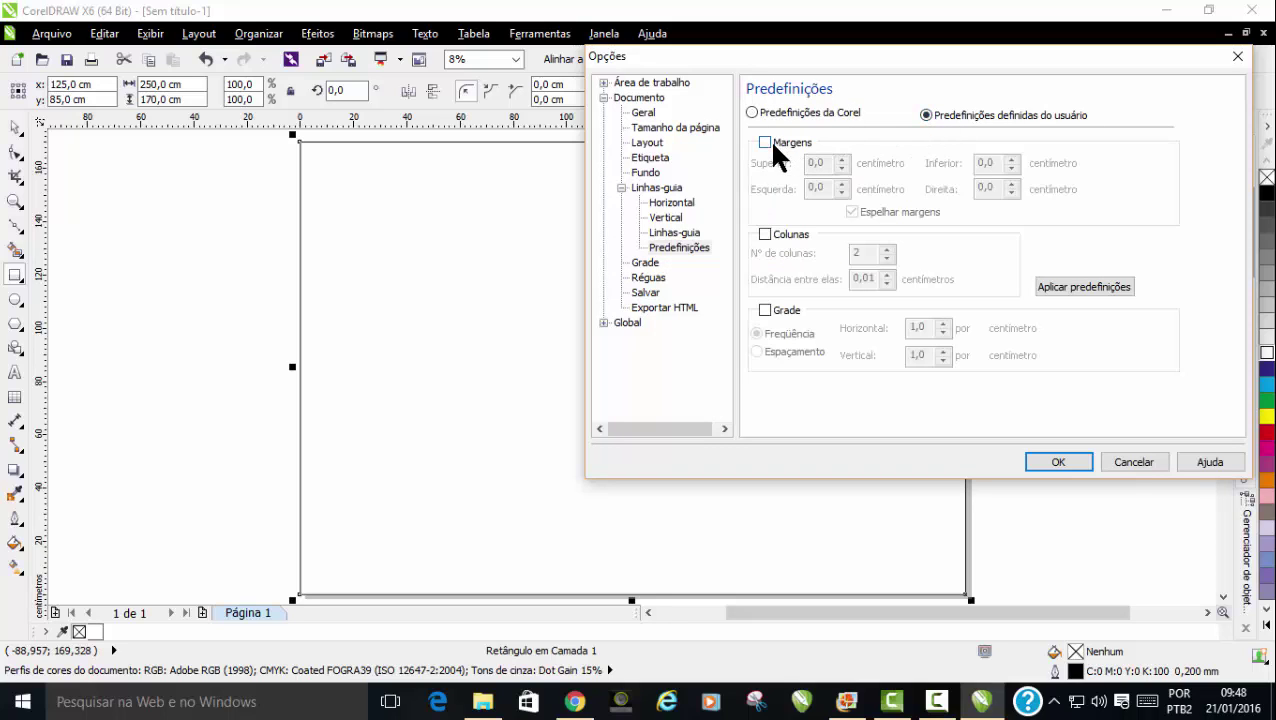
{"action": "left_click", "coordinate": [764, 143]}
{"action": "left_click_drag", "start_coordinate": [823, 163], "coordinate": [794, 164]}
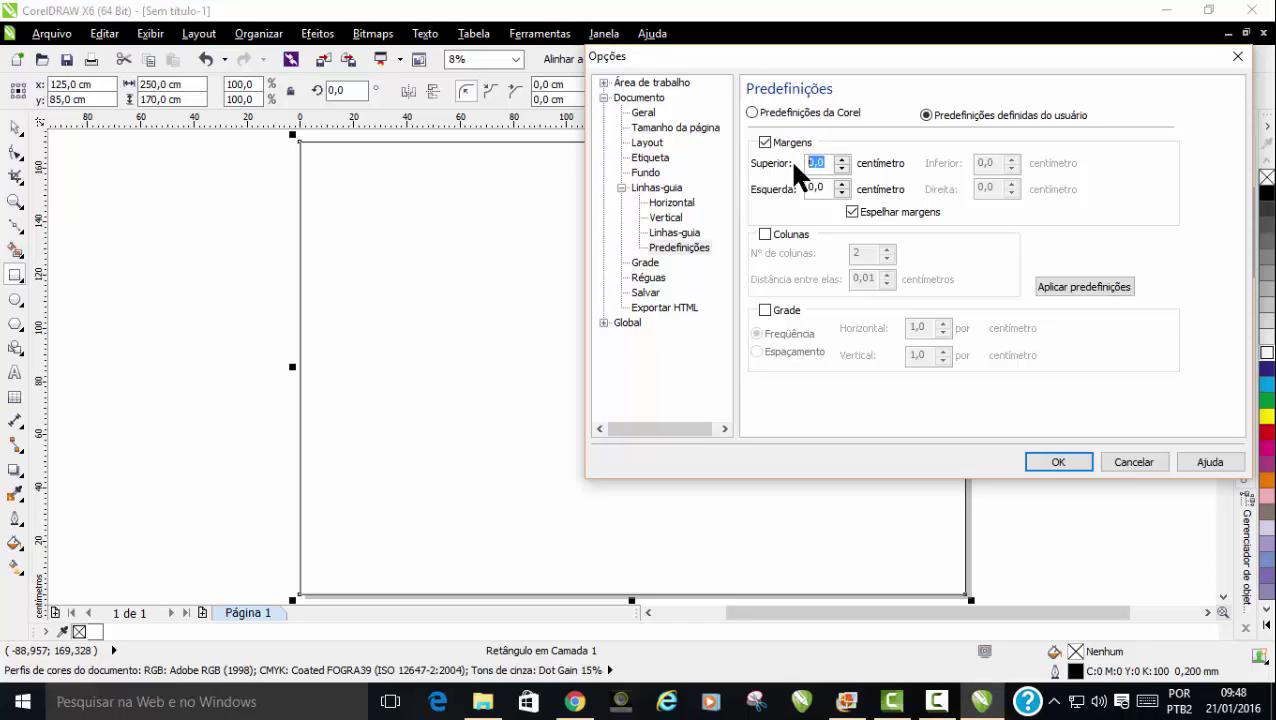
{"action": "type", "text": "3"}
{"action": "left_click_drag", "start_coordinate": [827, 188], "coordinate": [788, 190]}
{"action": "left_click", "coordinate": [1058, 463]}
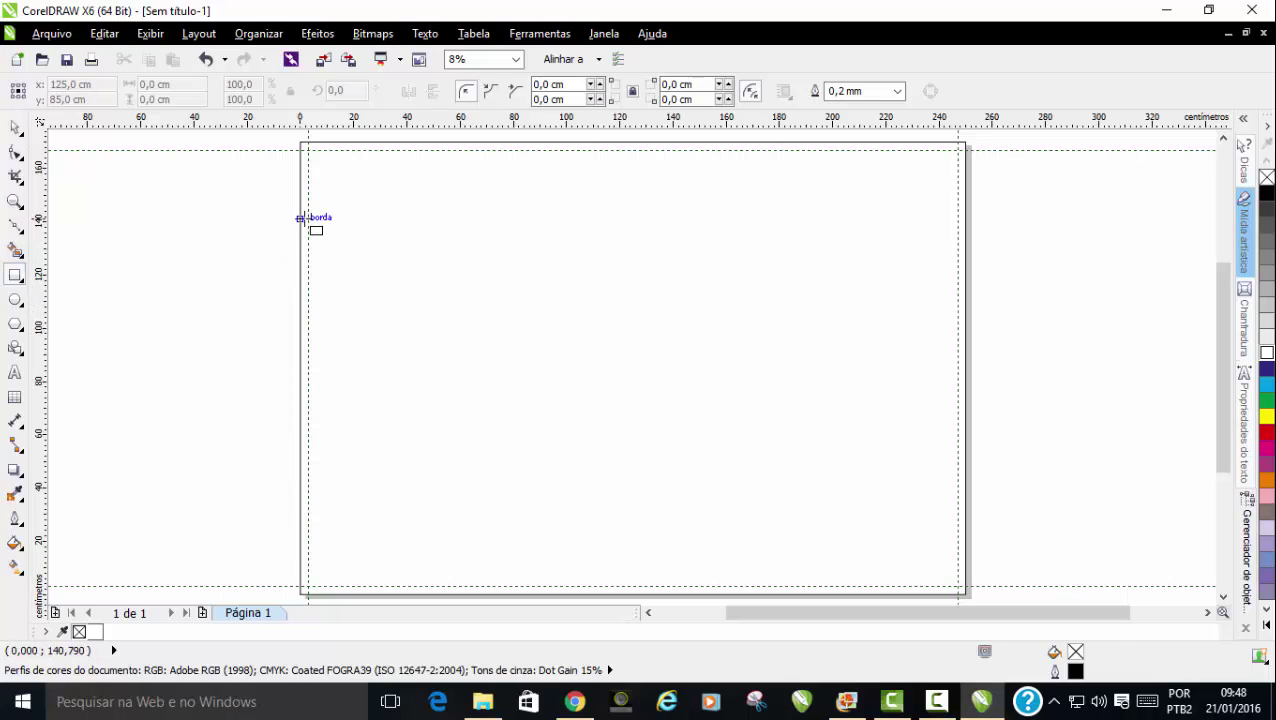
Draw a 187.435 × 132.473 cm rectangle, fill it yellow and convert it to curves
{"action": "left_click_drag", "start_coordinate": [312, 229], "coordinate": [811, 580]}
{"action": "mouse_move", "coordinate": [561, 404]}
{"action": "left_mouse_down"}
{"action": "mouse_move", "coordinate": [660, 391]}
{"action": "mouse_move", "coordinate": [640, 391]}
{"action": "left_mouse_up"}
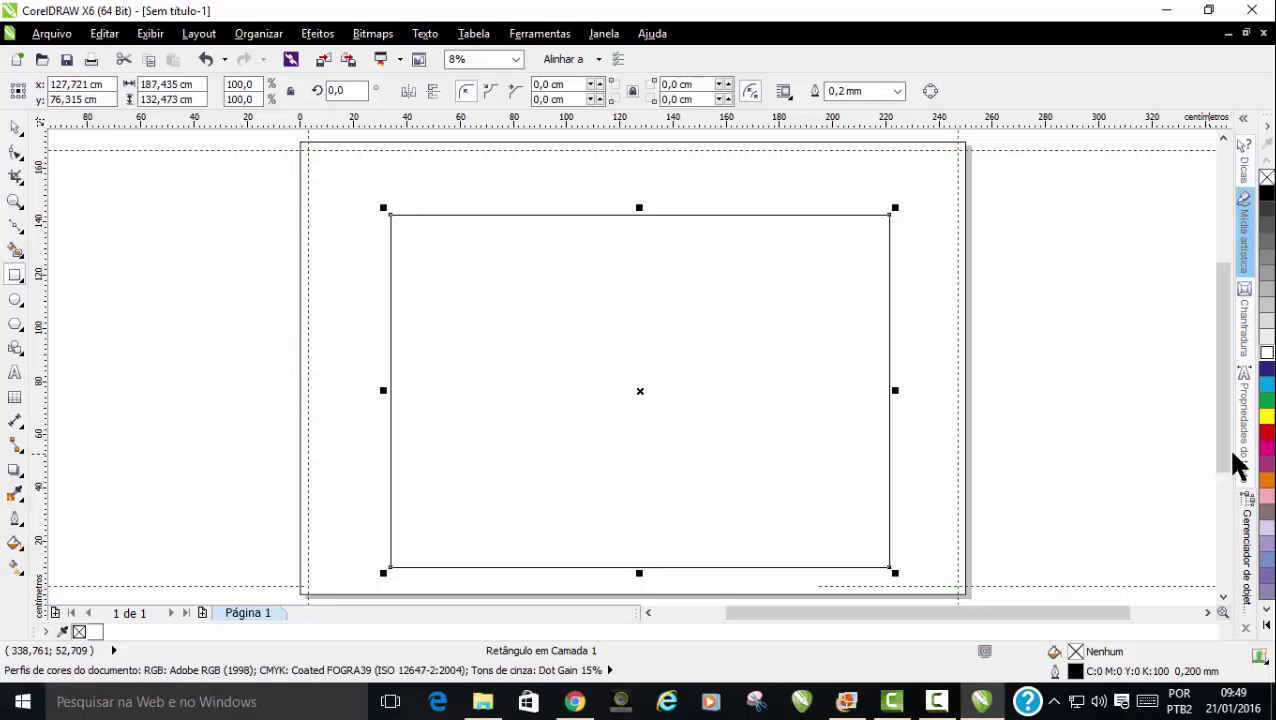
{"action": "left_click", "coordinate": [1266, 418]}
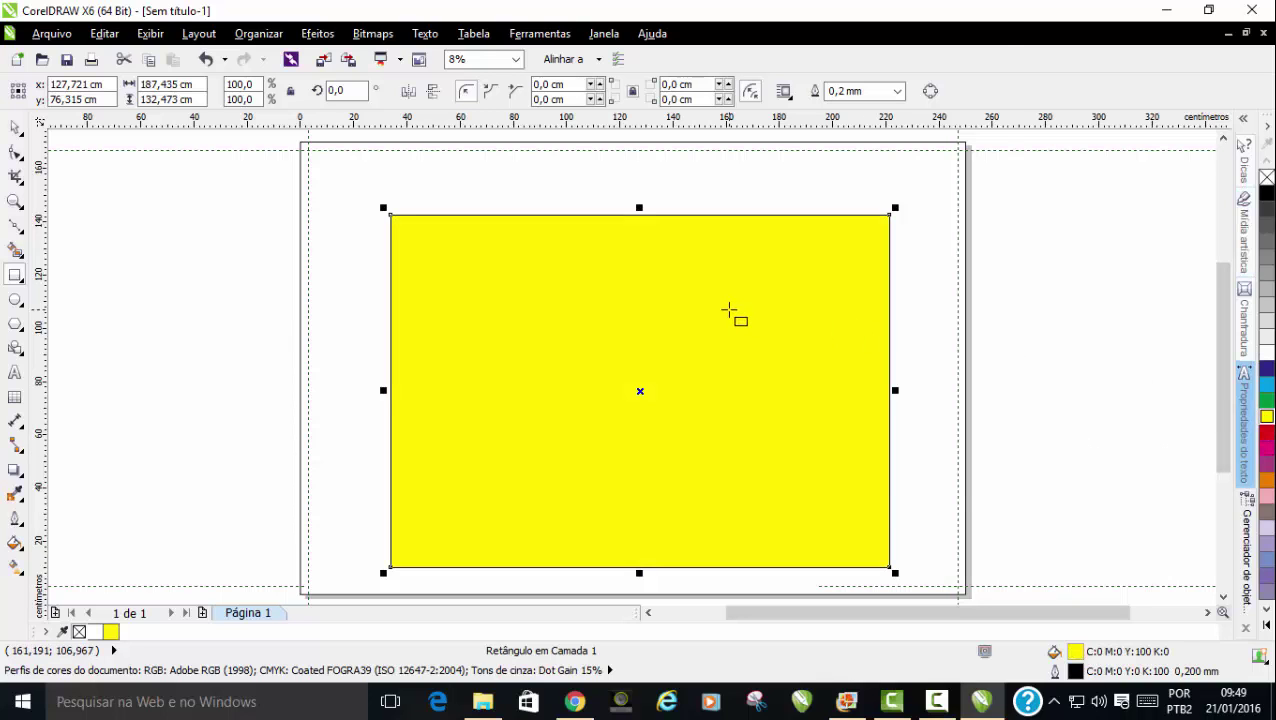
{"action": "right_click", "coordinate": [730, 310]}
{"action": "left_click", "coordinate": [837, 58]}
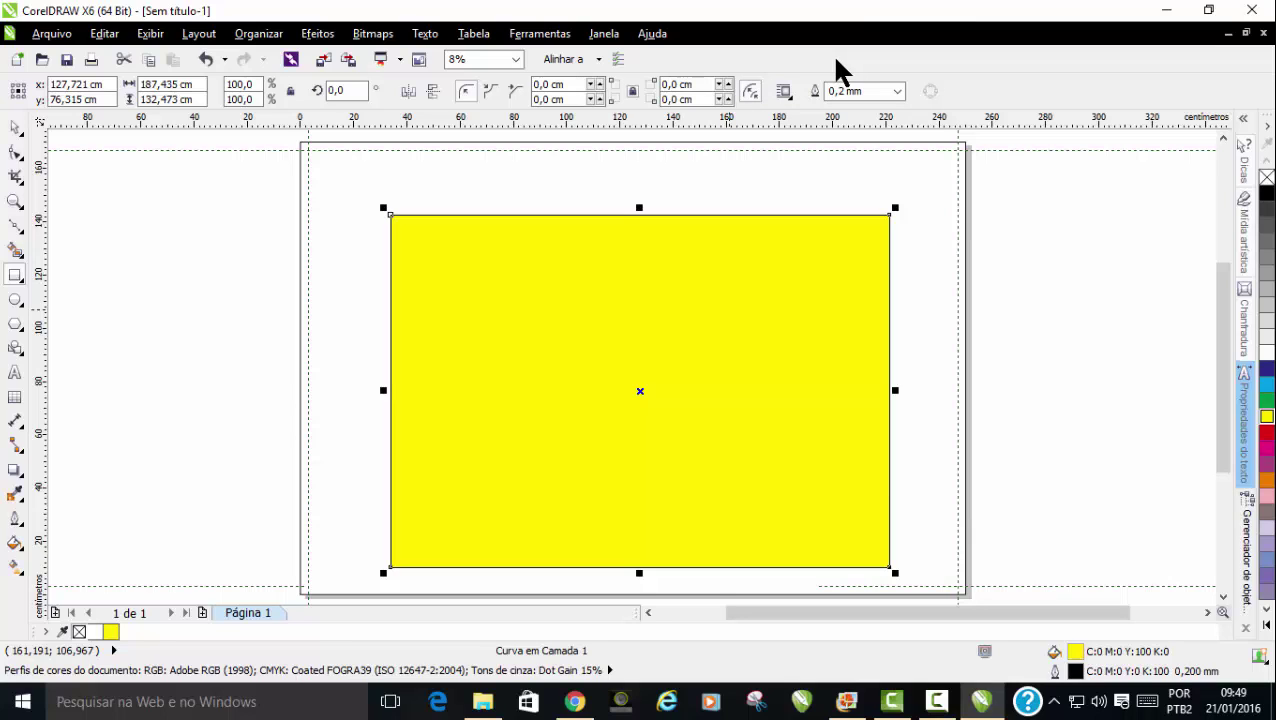
Place a vertical guideline at 127.721 cm and a horizontal one near 98.159 cm across the shape
{"action": "left_click", "coordinate": [14, 152]}
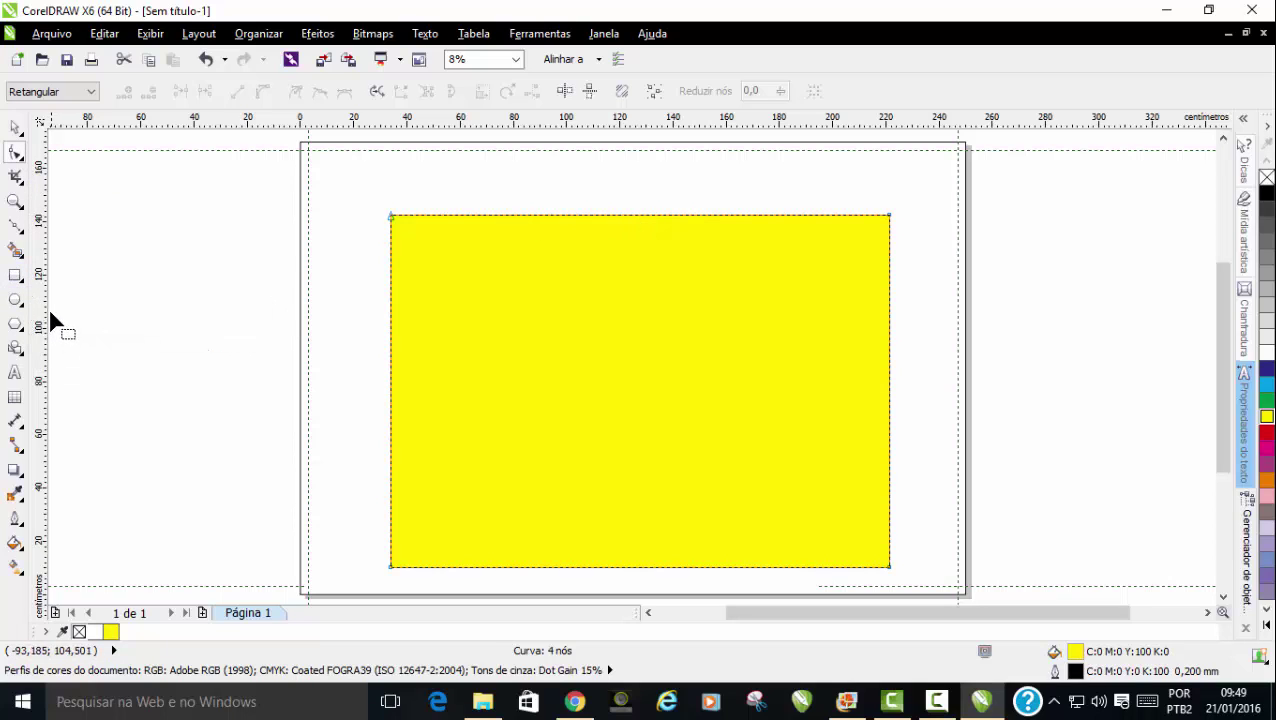
{"action": "left_click", "coordinate": [14, 130]}
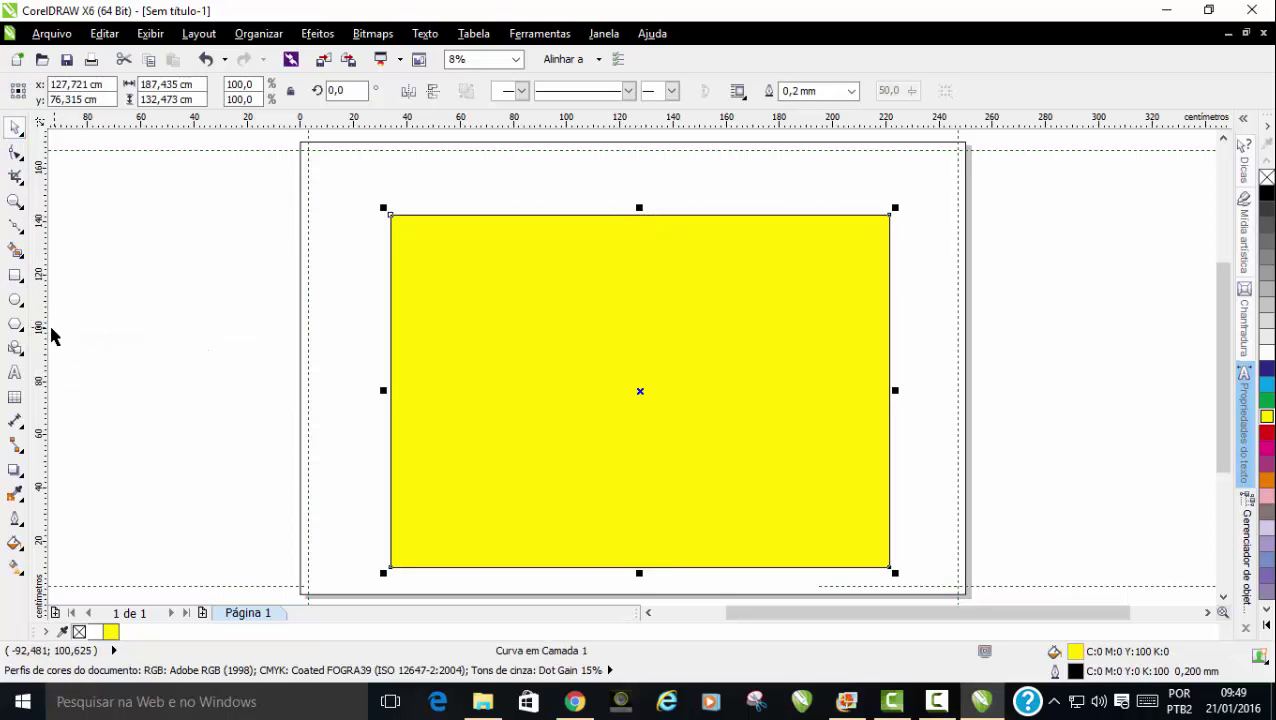
{"action": "left_click_drag", "start_coordinate": [403, 387], "coordinate": [639, 391]}
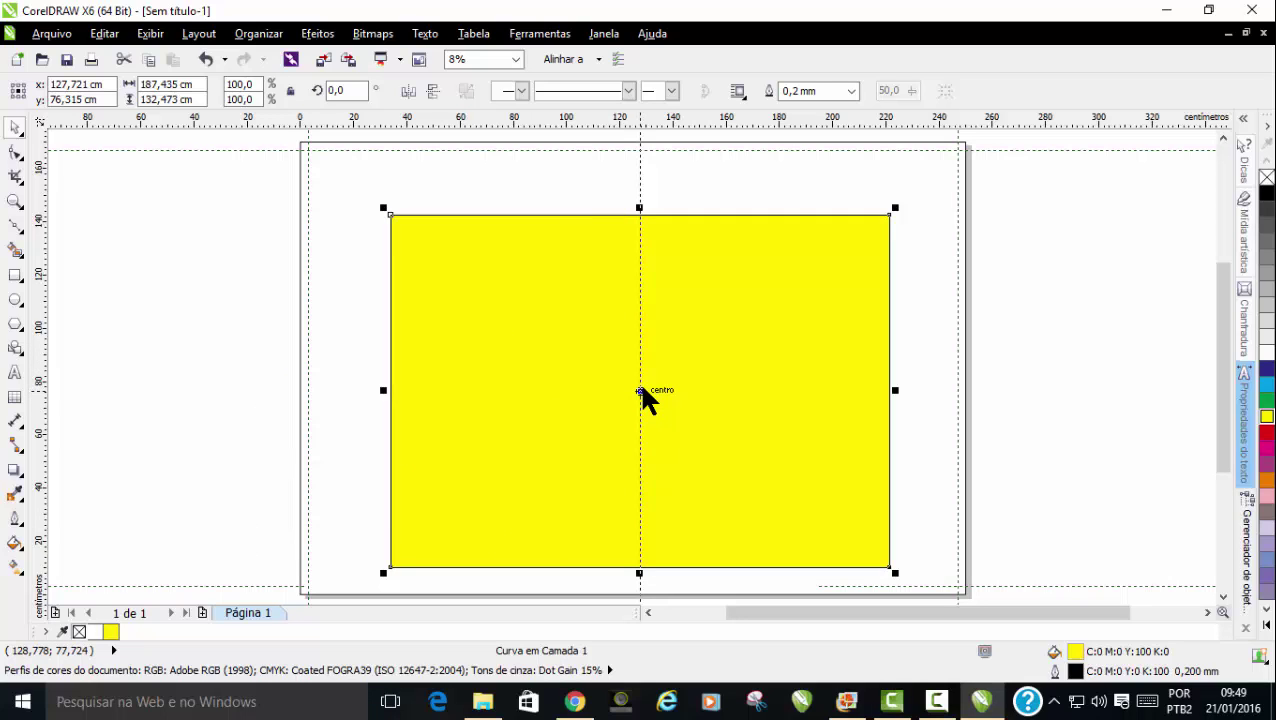
{"action": "left_click_drag", "start_coordinate": [641, 391], "coordinate": [643, 390]}
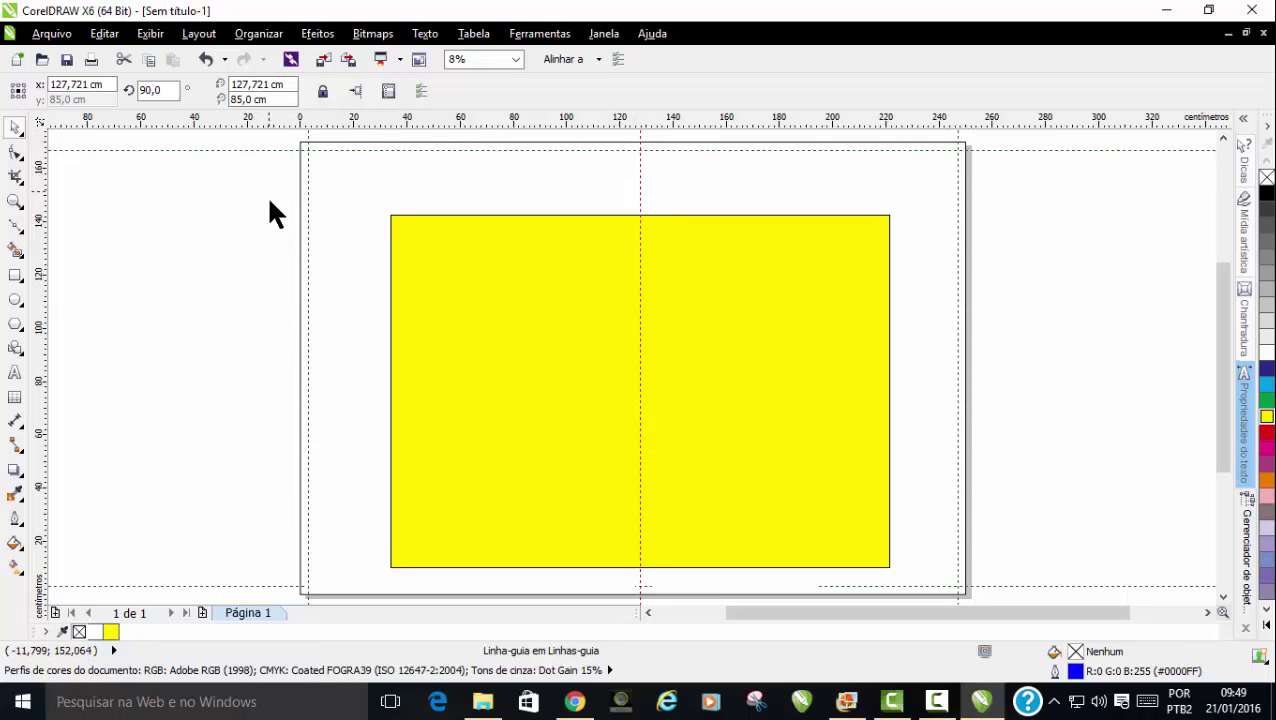
{"action": "left_click_drag", "start_coordinate": [350, 118], "coordinate": [639, 335]}
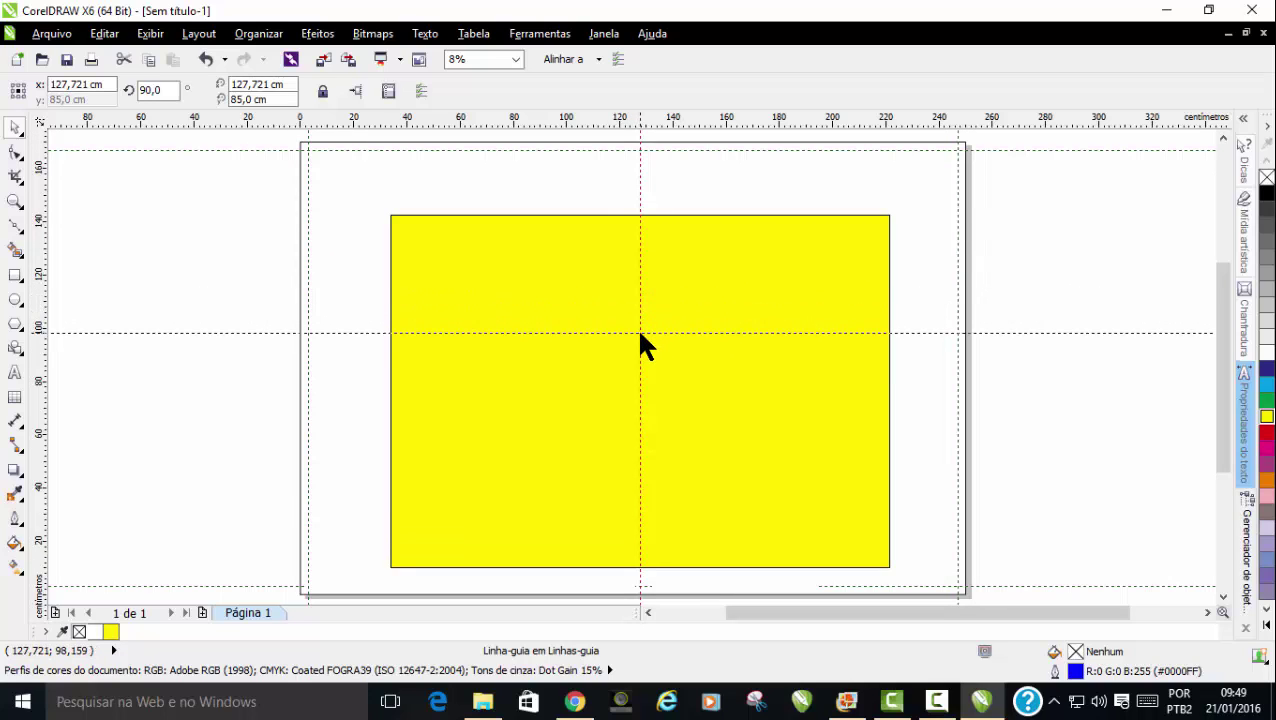
{"action": "left_click", "coordinate": [641, 333]}
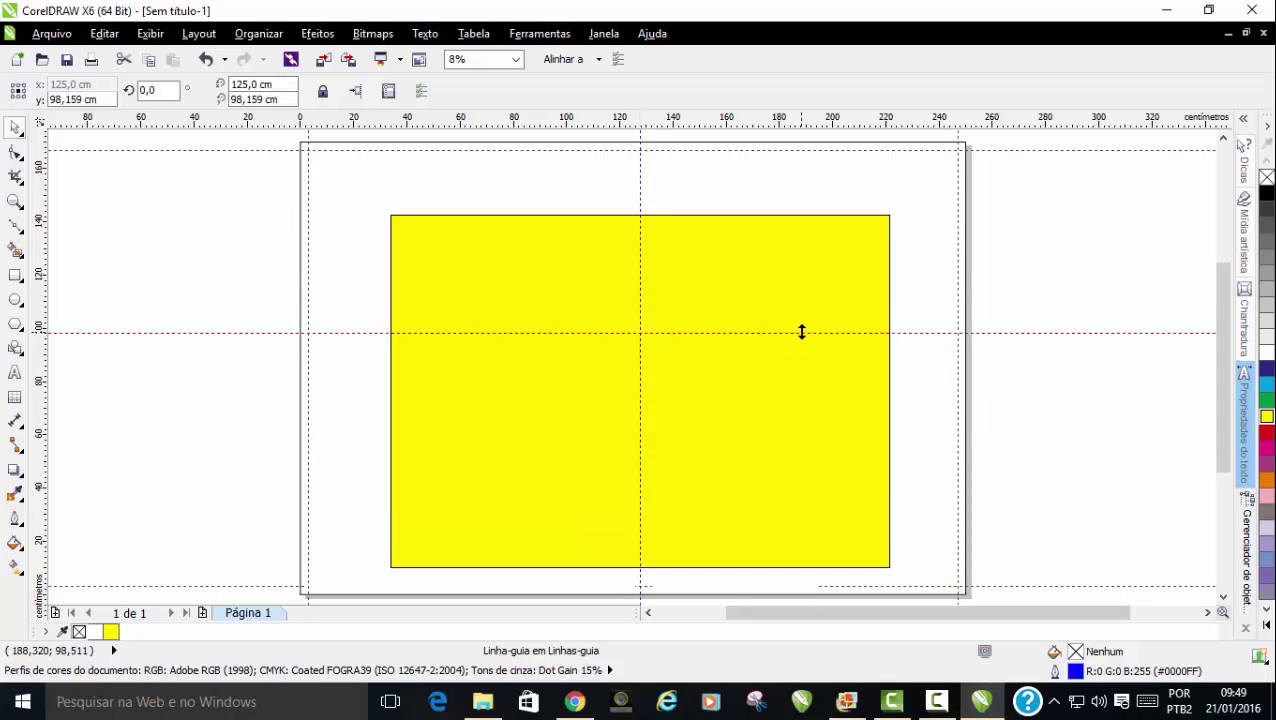
{"action": "left_click", "coordinate": [708, 240]}
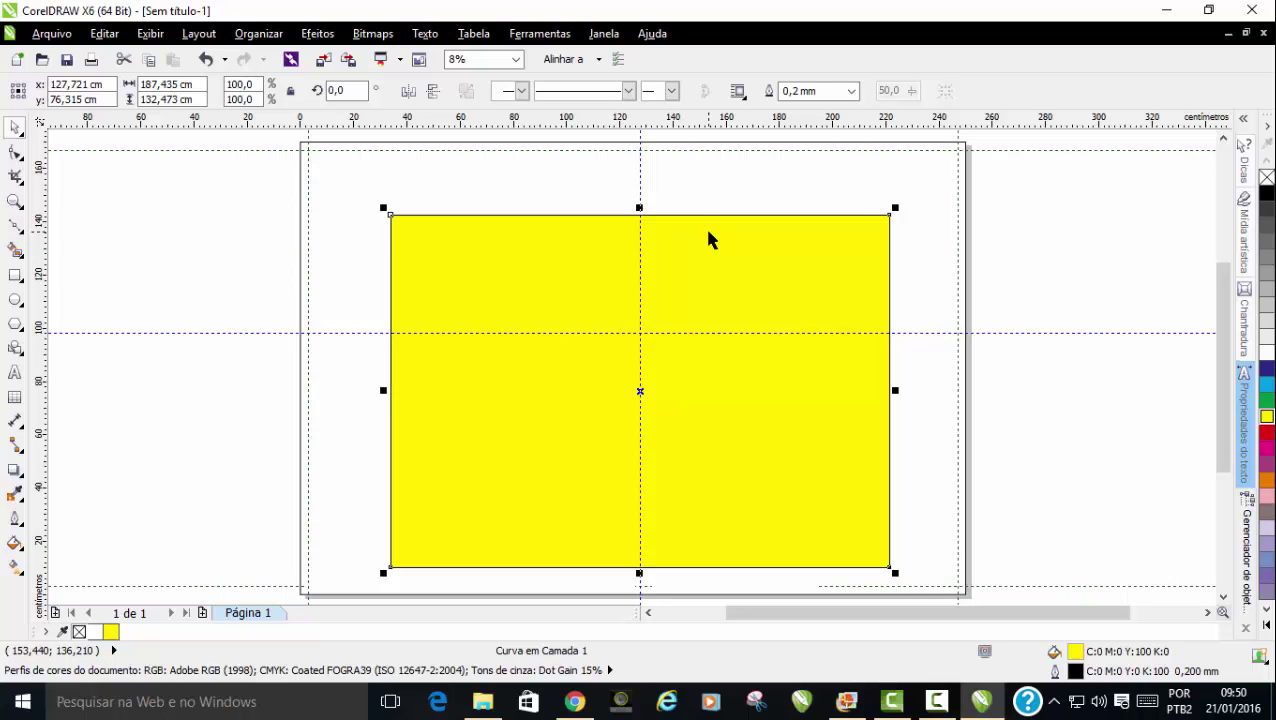
Zoom in on the shape and check the vertical guideline's position settings
{"action": "left_click", "coordinate": [12, 156]}
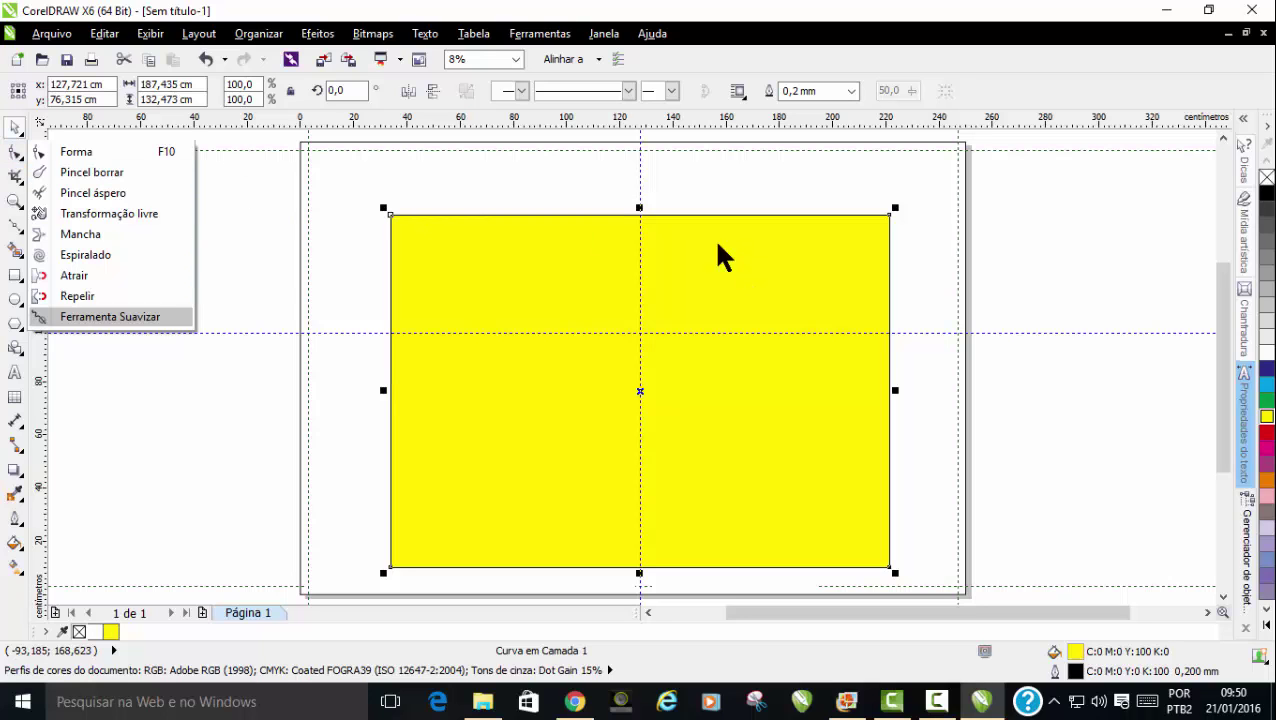
{"action": "scroll", "coordinate": [650, 216], "scroll_direction": "up", "scroll_amount": 2}
{"action": "scroll", "coordinate": [625, 205], "scroll_direction": "up", "scroll_amount": 2}
{"action": "scroll", "coordinate": [617, 197], "scroll_direction": "up", "scroll_amount": 4}
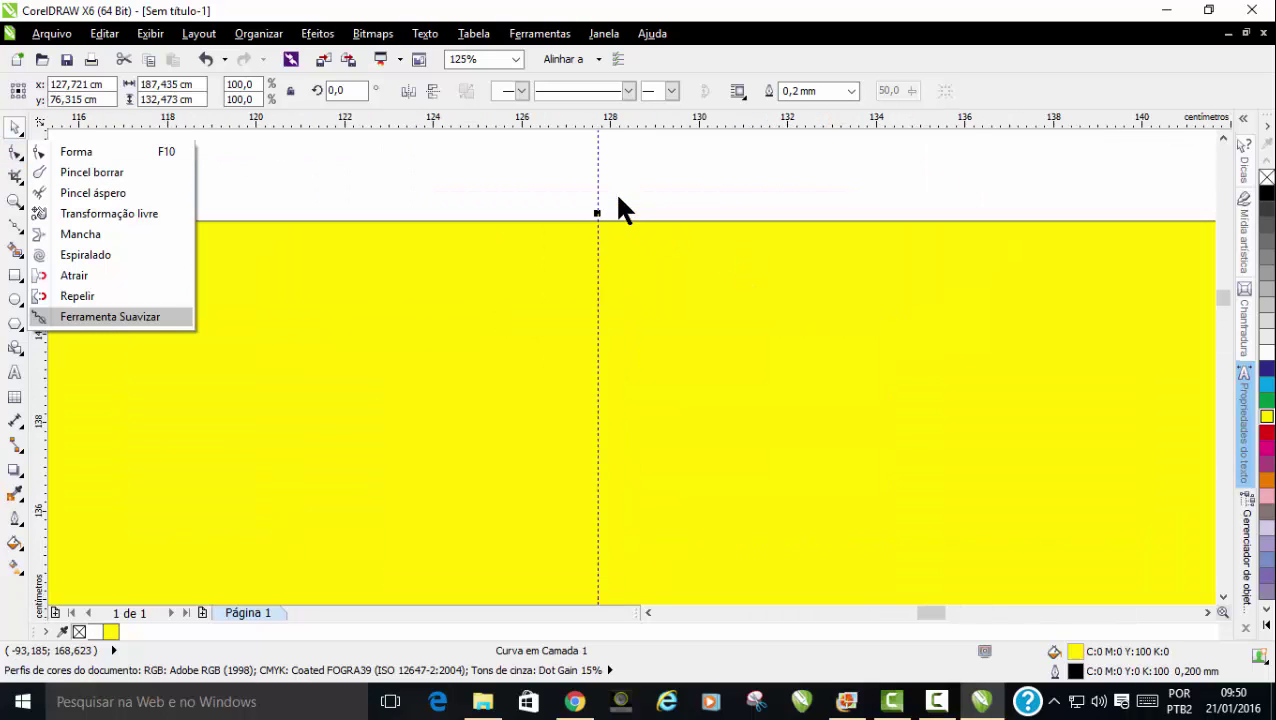
{"action": "scroll", "coordinate": [617, 197], "scroll_direction": "up", "scroll_amount": 4}
{"action": "scroll", "coordinate": [536, 305], "scroll_direction": "up", "scroll_amount": 6}
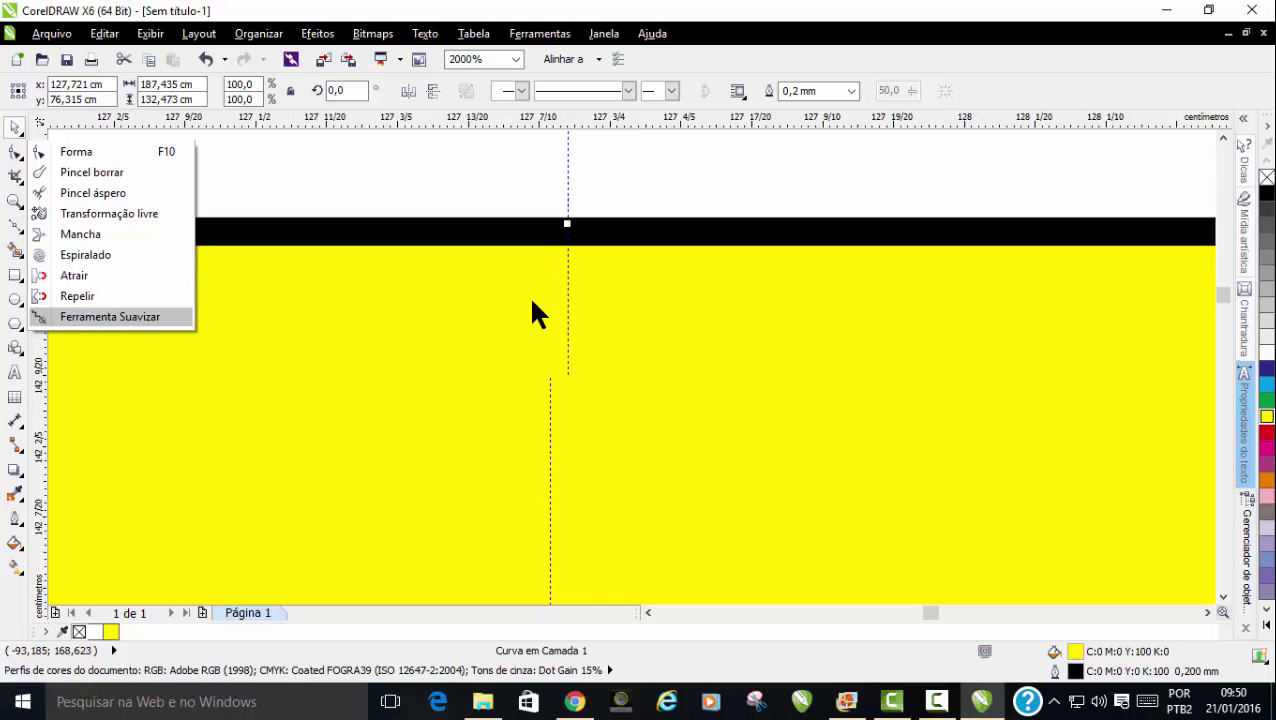
{"action": "double_click", "coordinate": [568, 247]}
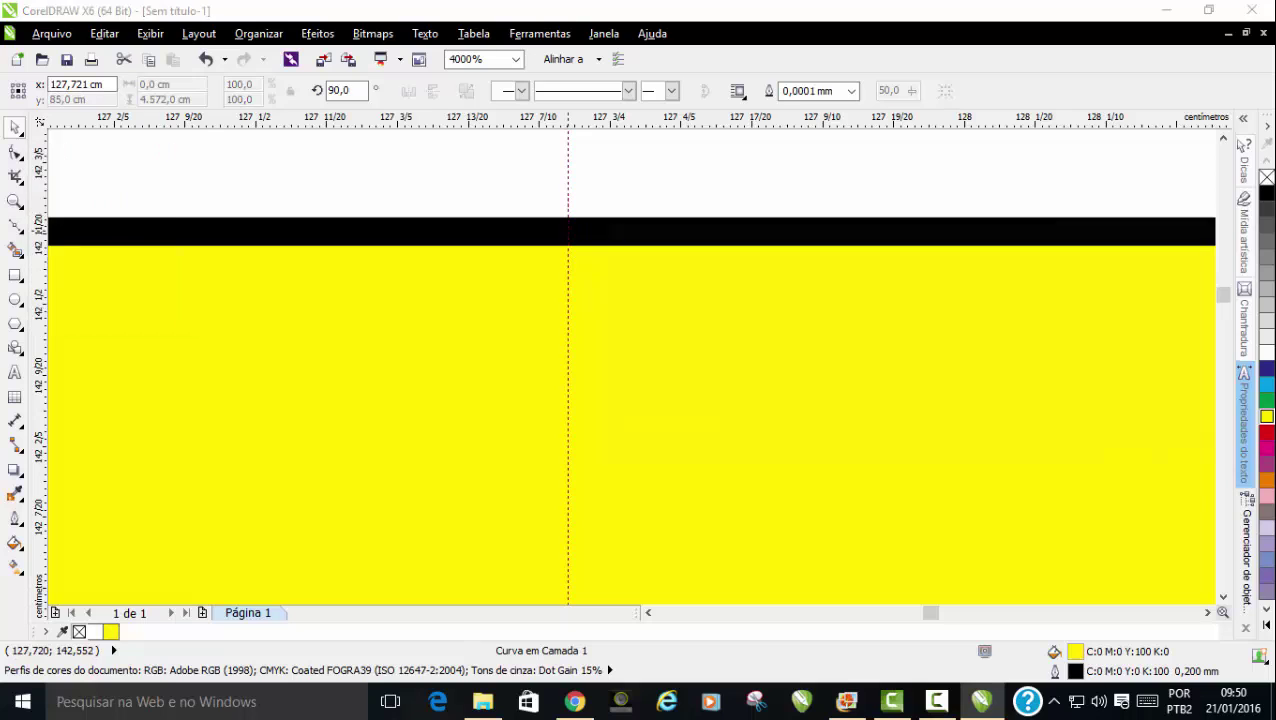
{"action": "left_click", "coordinate": [1138, 463]}
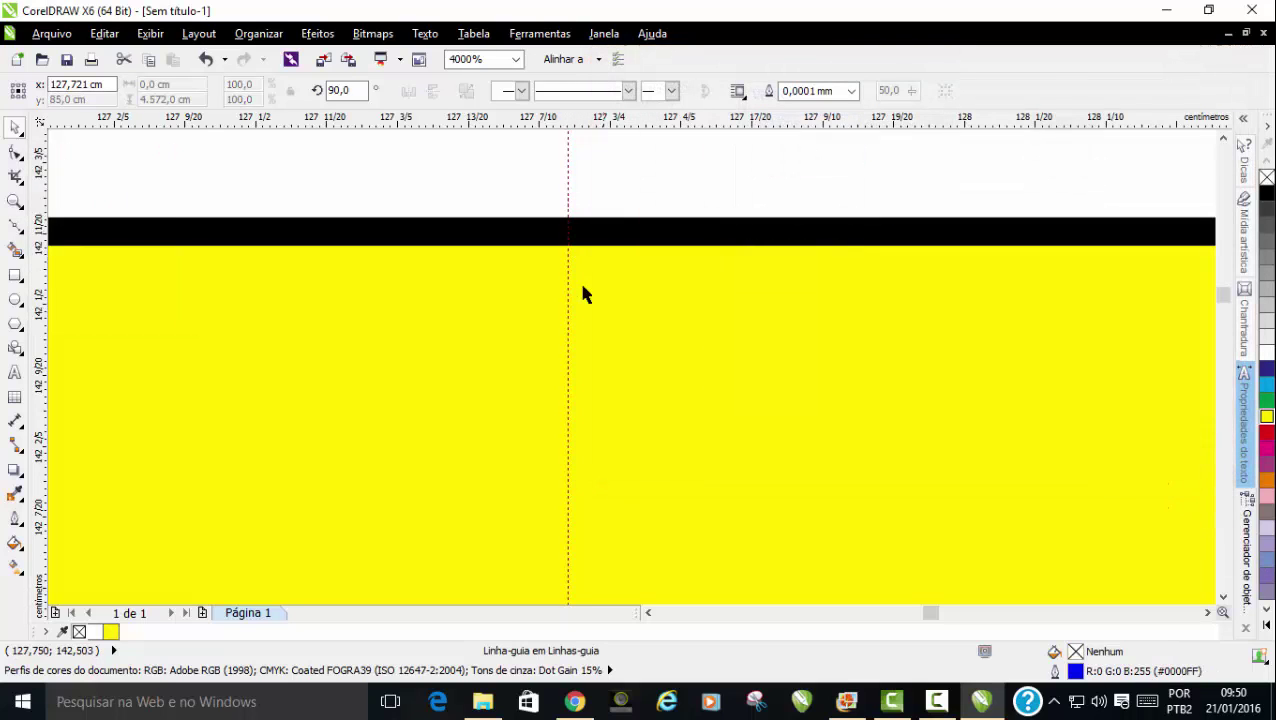
Add nodes at the top-centre guideline and on both side edges at the horizontal guideline
{"action": "left_click", "coordinate": [10, 156]}
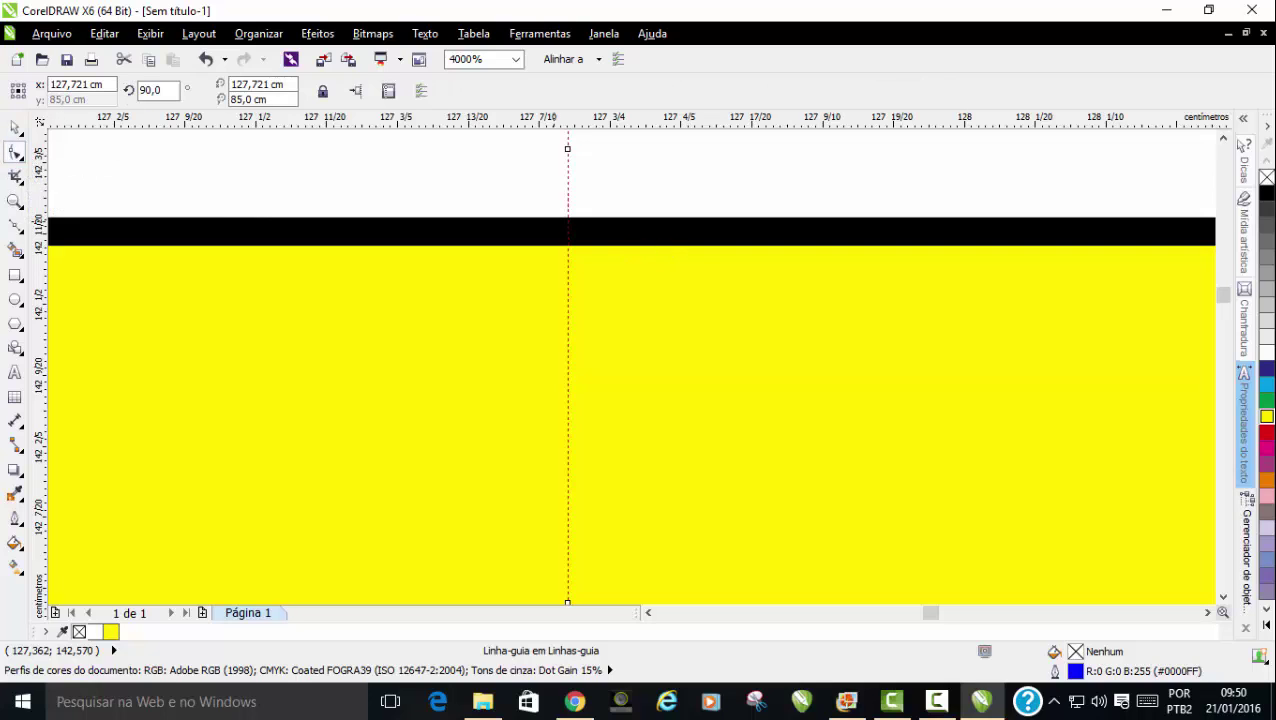
{"action": "left_click", "coordinate": [579, 243]}
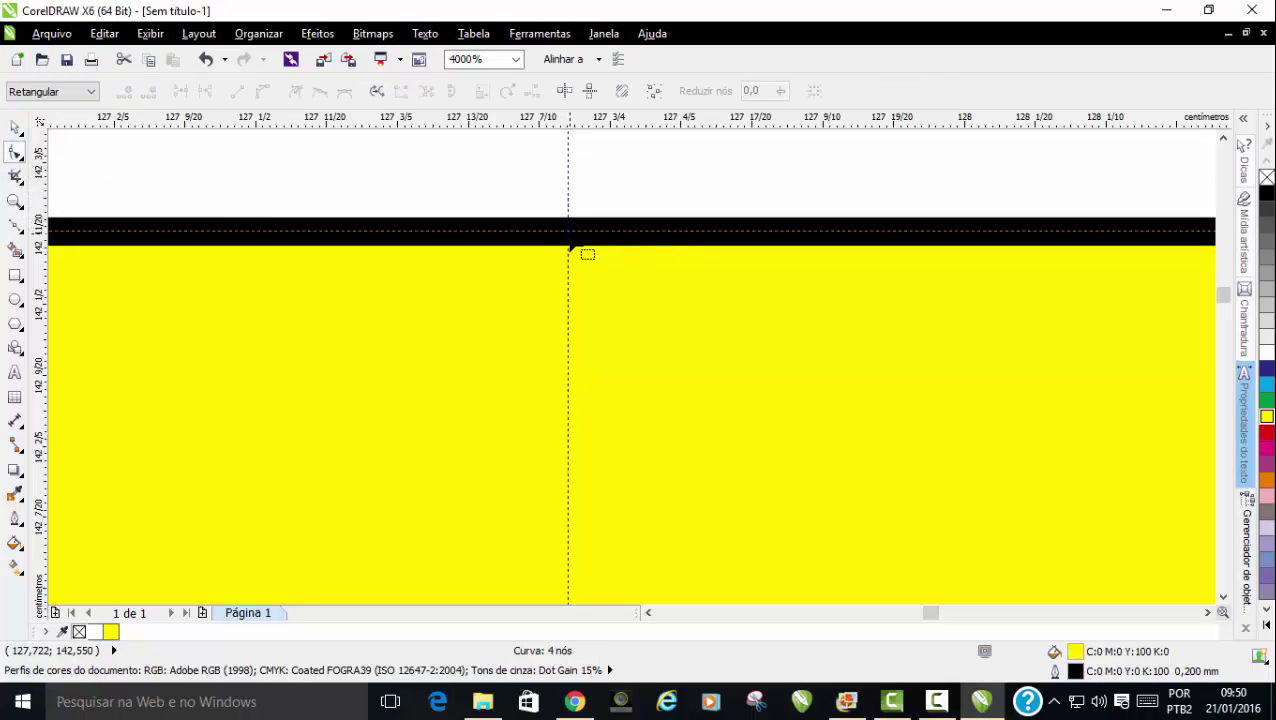
{"action": "double_click", "coordinate": [569, 240]}
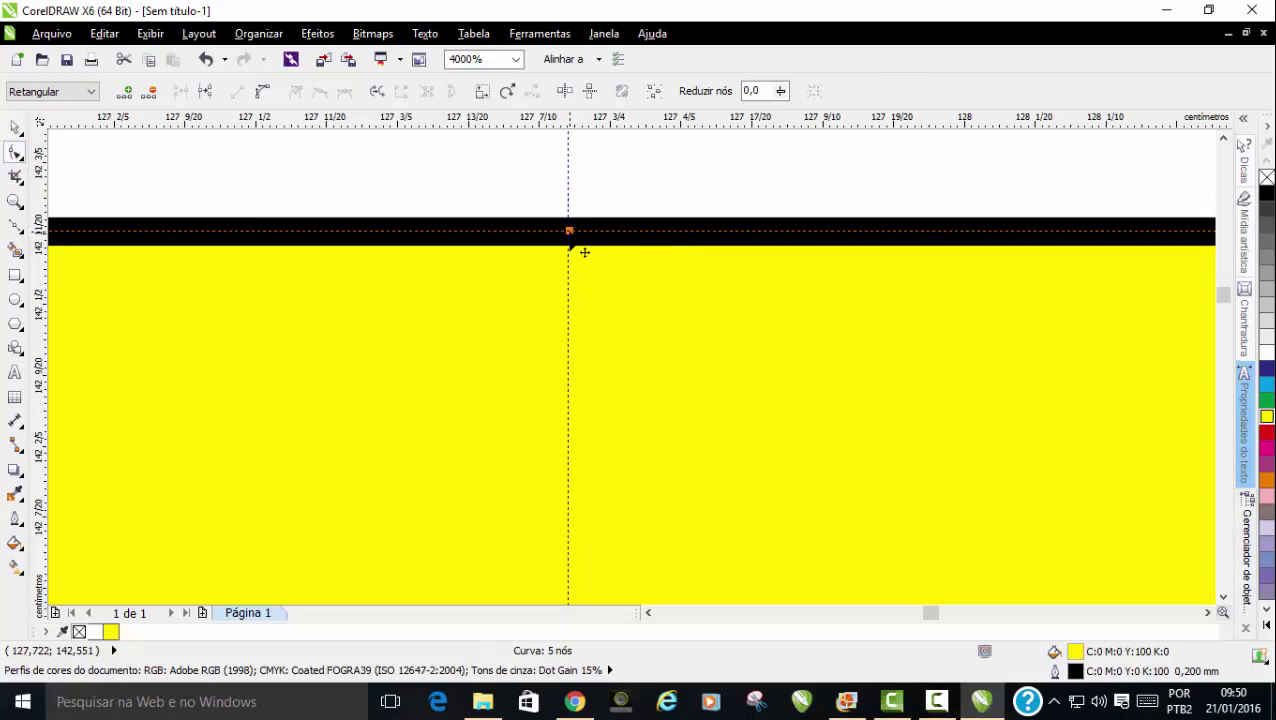
{"action": "scroll", "coordinate": [569, 240], "scroll_direction": "down", "scroll_amount": 3}
{"action": "scroll", "coordinate": [569, 235], "scroll_direction": "down", "scroll_amount": 2}
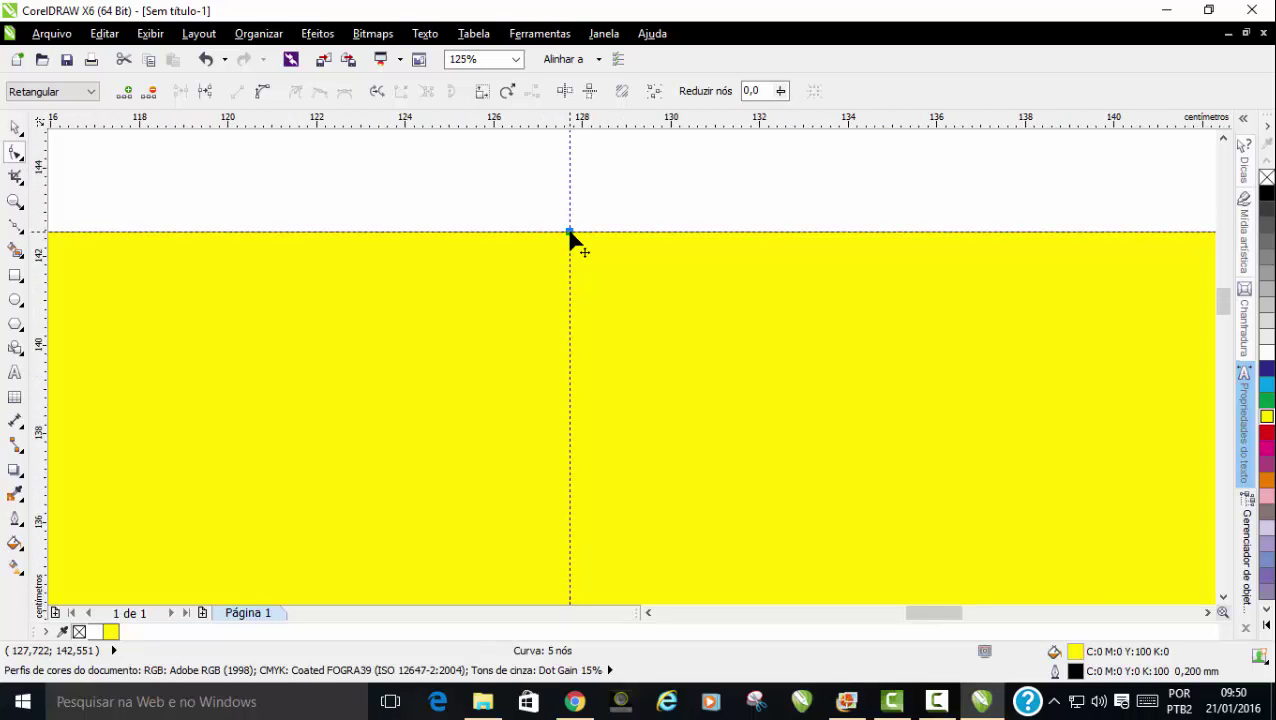
{"action": "scroll", "coordinate": [569, 231], "scroll_direction": "down", "scroll_amount": 2}
{"action": "scroll", "coordinate": [569, 240], "scroll_direction": "down", "scroll_amount": 2}
{"action": "scroll", "coordinate": [728, 304], "scroll_direction": "up", "scroll_amount": 2}
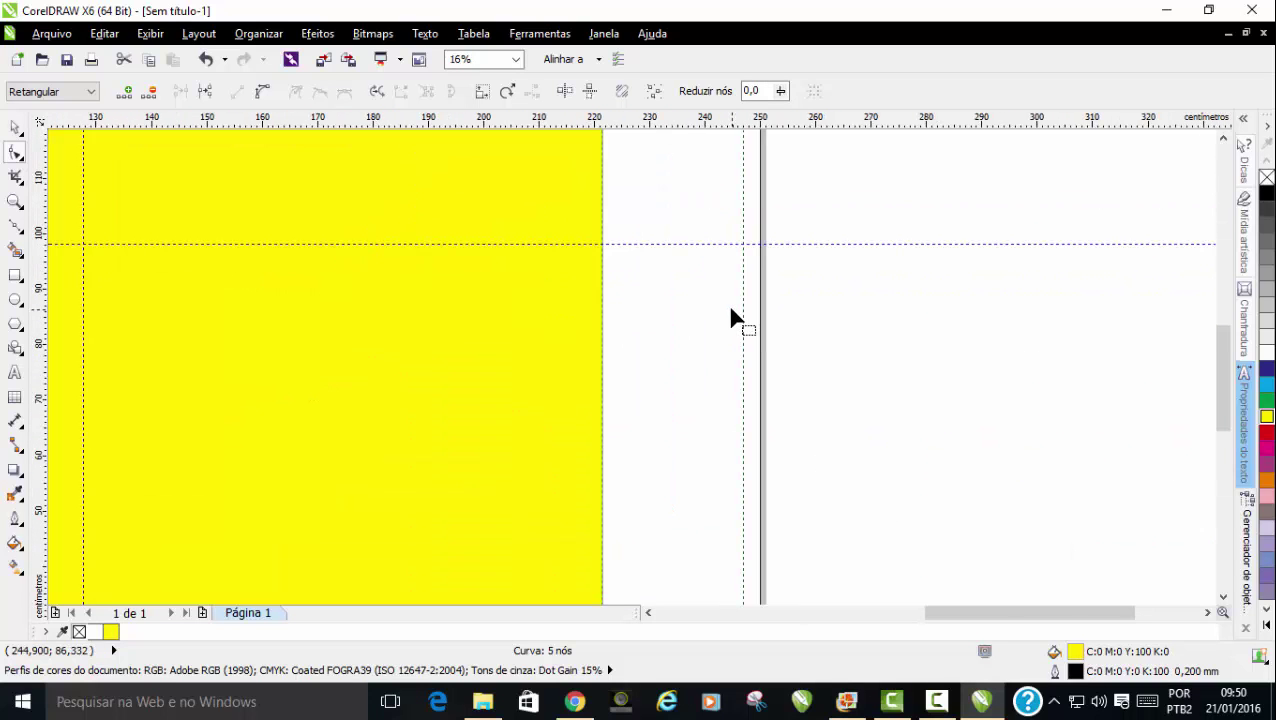
{"action": "scroll", "coordinate": [653, 266], "scroll_direction": "up", "scroll_amount": 1}
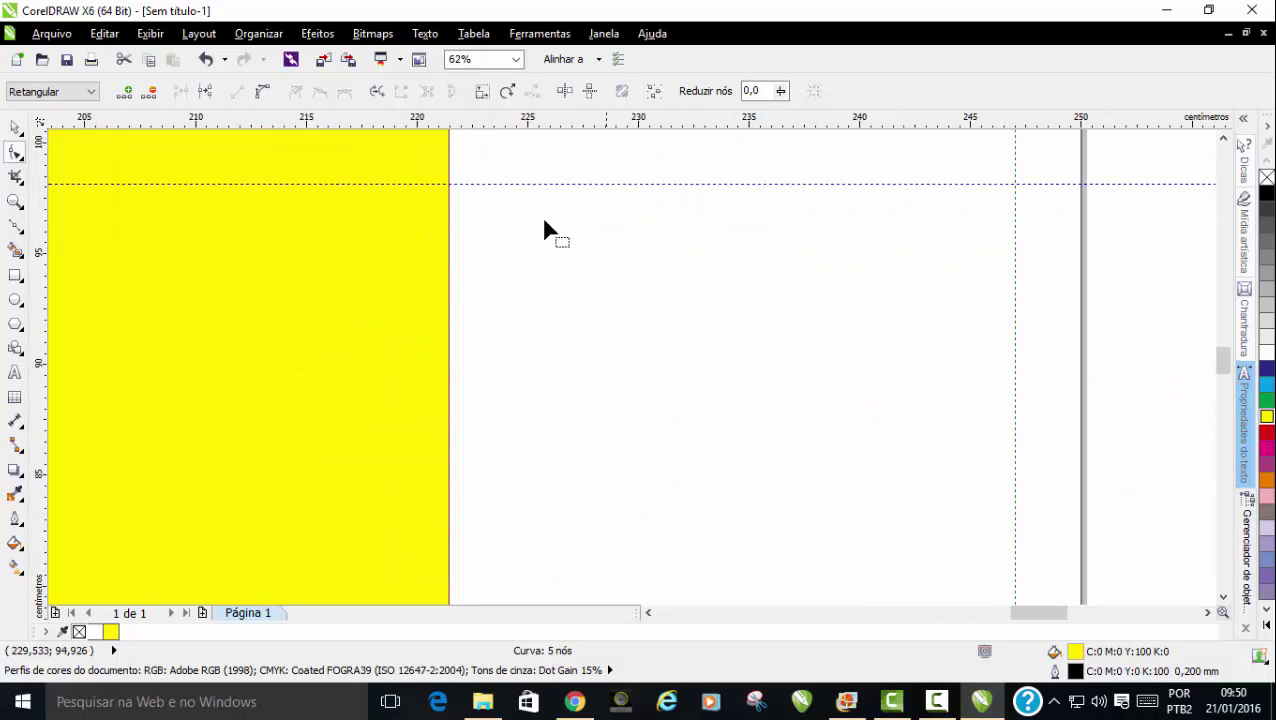
{"action": "double_click", "coordinate": [449, 187]}
{"action": "scroll", "coordinate": [457, 197], "scroll_direction": "down", "scroll_amount": 2}
{"action": "scroll", "coordinate": [457, 197], "scroll_direction": "down", "scroll_amount": 2}
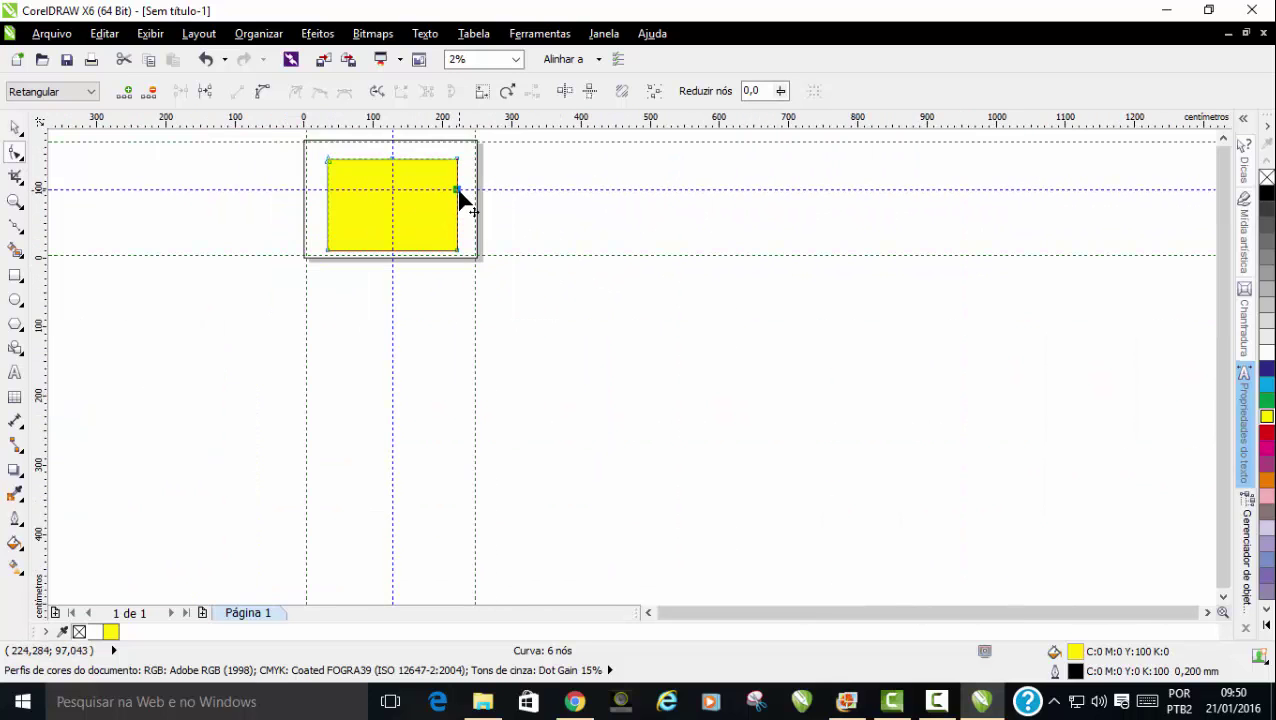
{"action": "scroll", "coordinate": [313, 193], "scroll_direction": "up", "scroll_amount": 2}
{"action": "scroll", "coordinate": [350, 194], "scroll_direction": "up", "scroll_amount": 2}
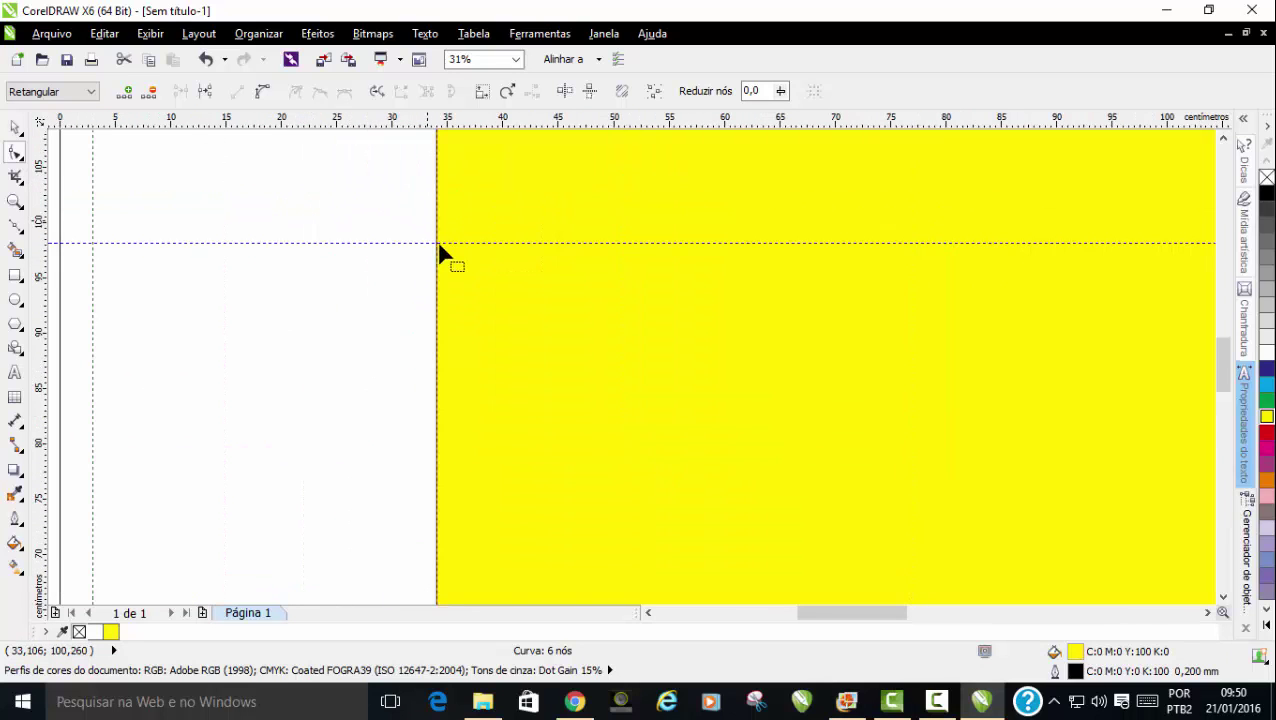
{"action": "scroll", "coordinate": [433, 245], "scroll_direction": "up", "scroll_amount": 2}
{"action": "scroll", "coordinate": [440, 248], "scroll_direction": "up", "scroll_amount": 2}
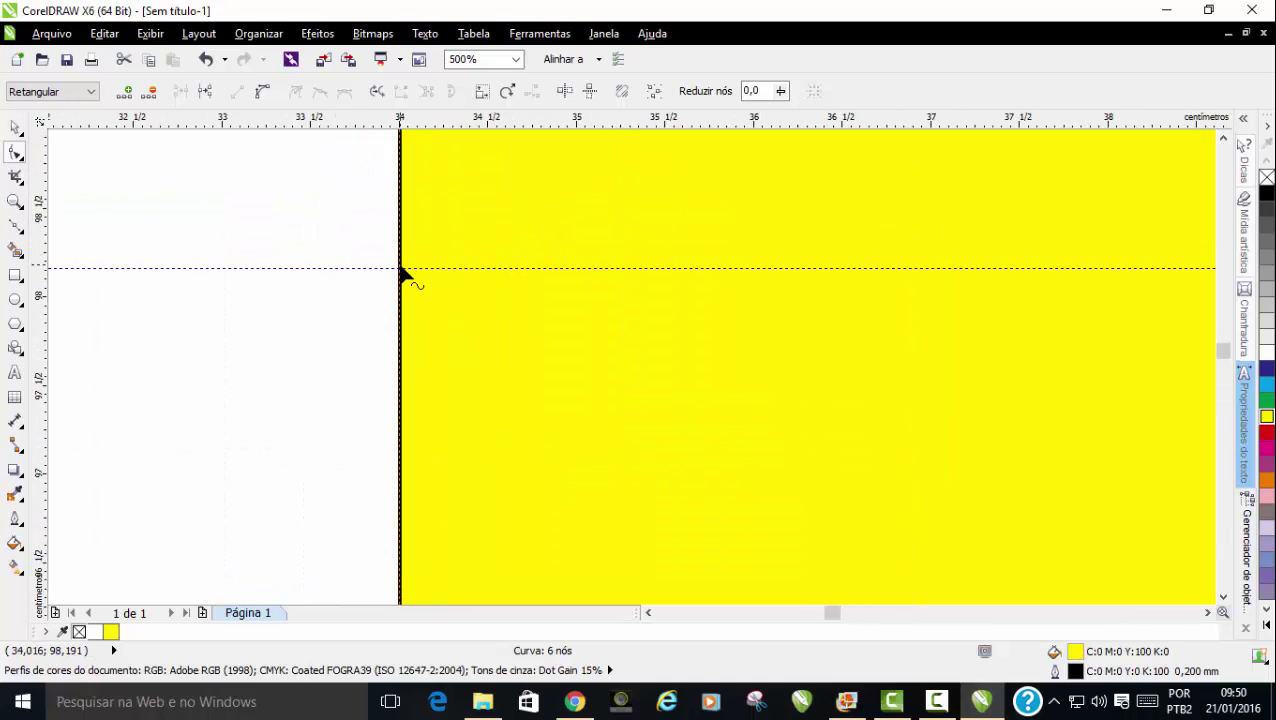
{"action": "double_click", "coordinate": [400, 269]}
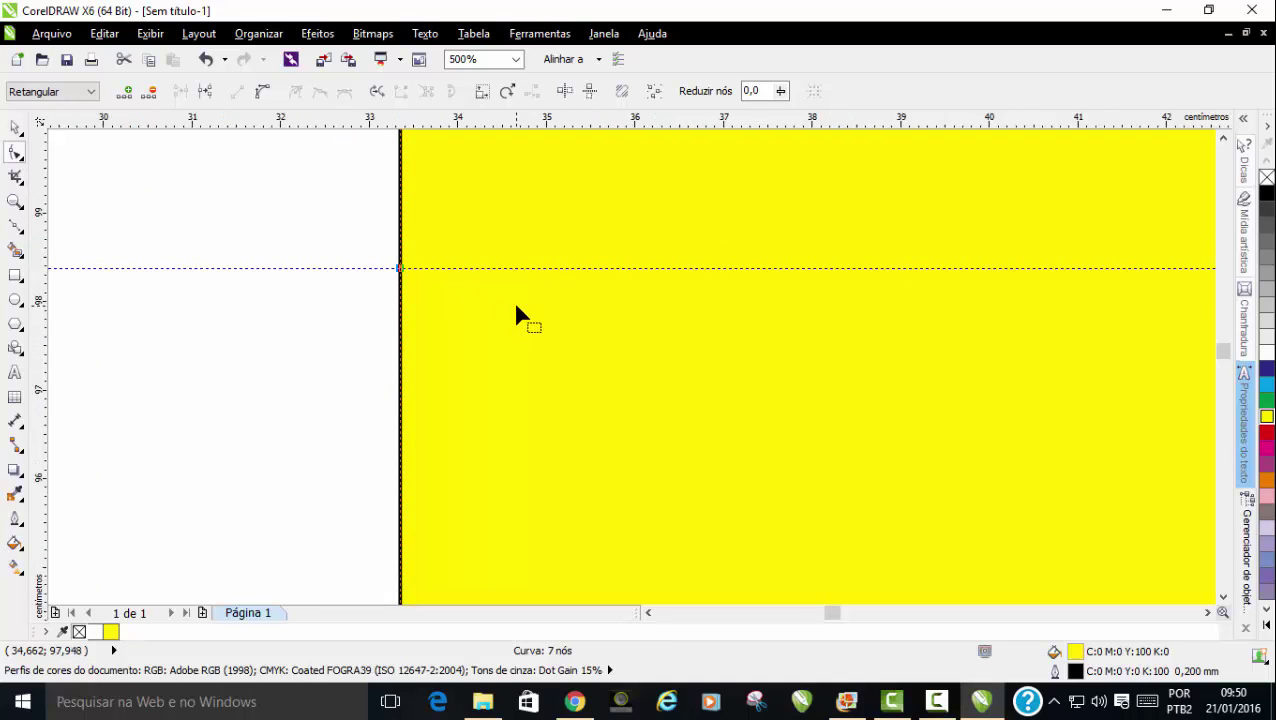
{"action": "scroll", "coordinate": [513, 300], "scroll_direction": "down", "scroll_amount": 3}
{"action": "scroll", "coordinate": [517, 309], "scroll_direction": "down", "scroll_amount": 4}
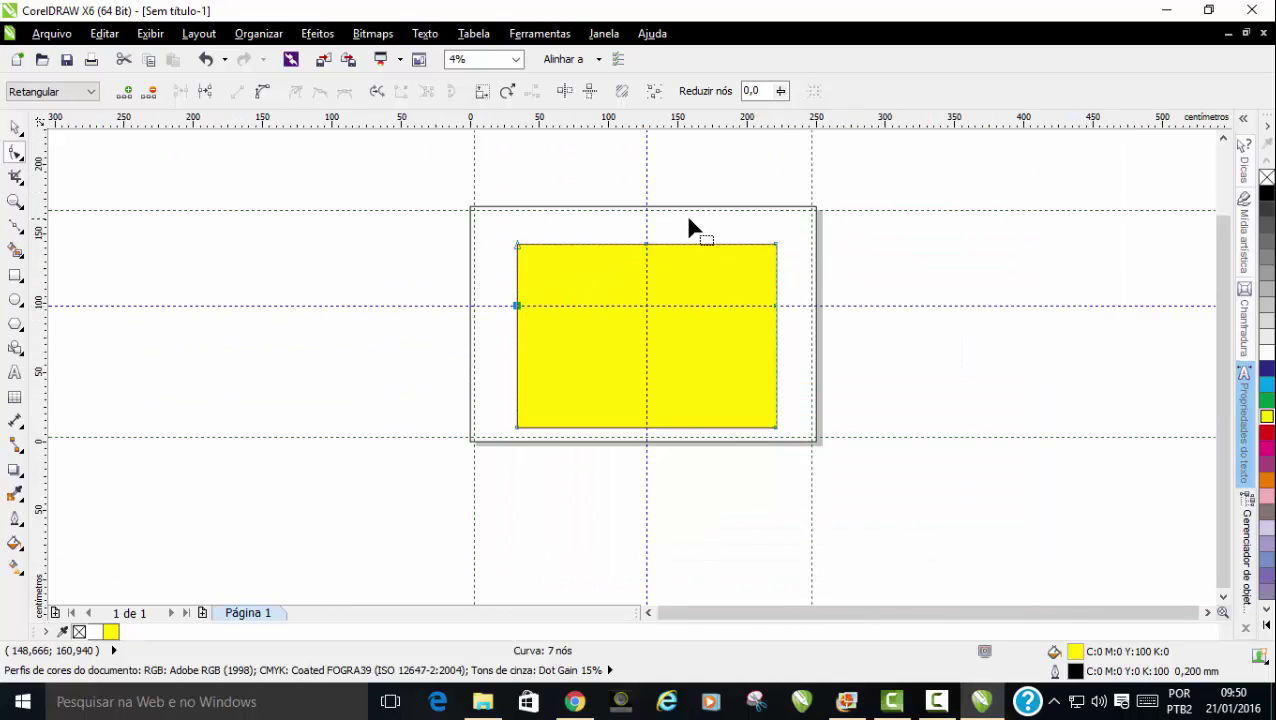
{"action": "scroll", "coordinate": [812, 238], "scroll_direction": "up", "scroll_amount": 2}
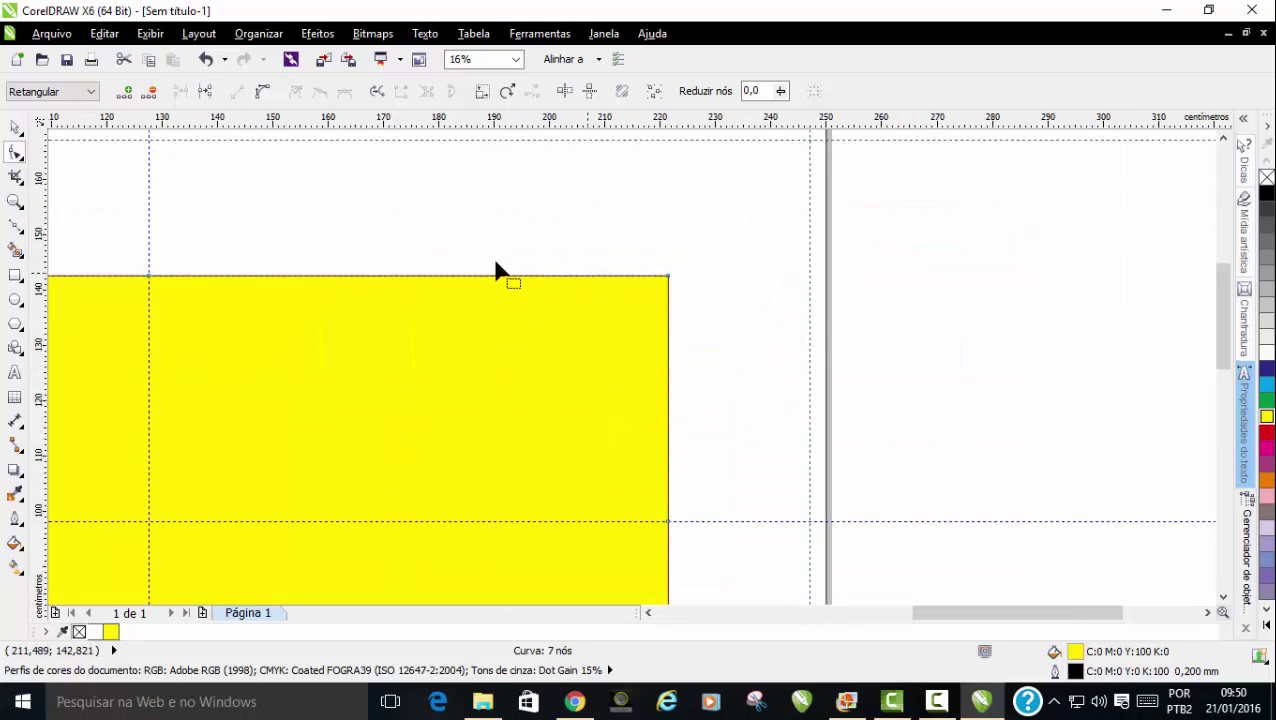
Delete the top-right and top-left corner nodes so the roof forms a single peak
{"action": "left_click", "coordinate": [668, 277]}
{"action": "key", "text": "Delete"}
{"action": "scroll", "coordinate": [667, 283], "scroll_direction": "down", "scroll_amount": 1}
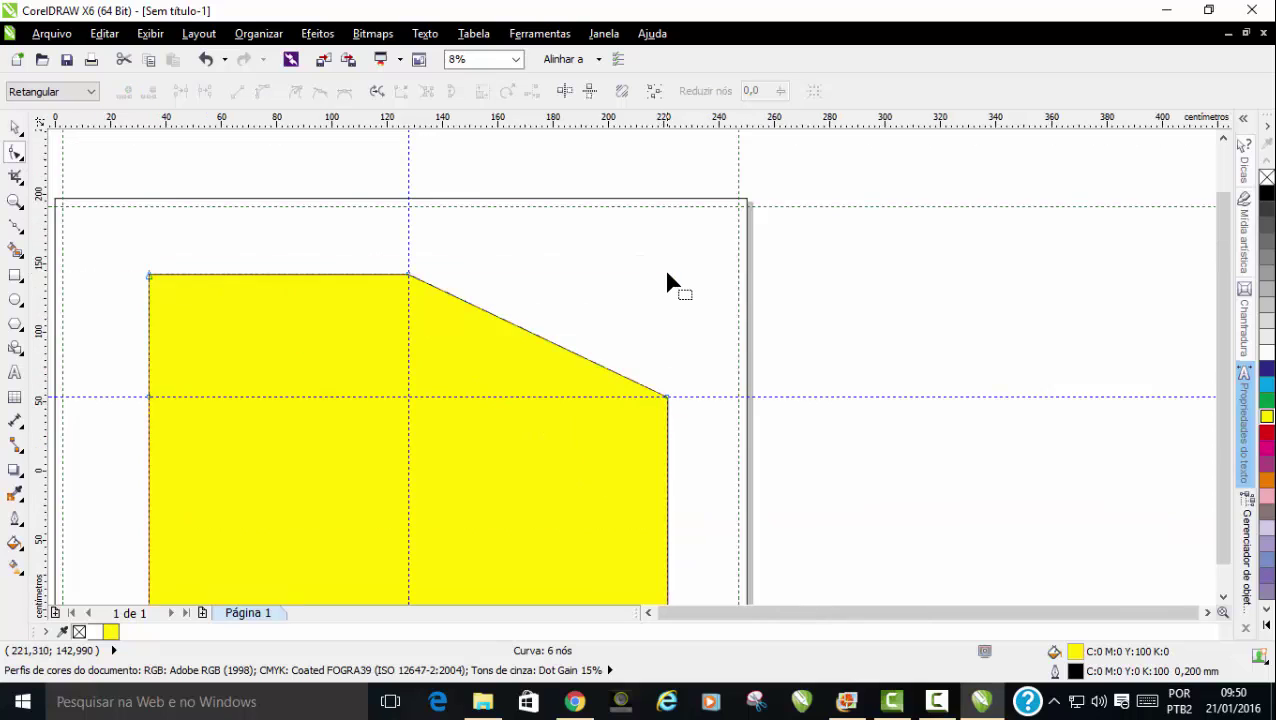
{"action": "scroll", "coordinate": [665, 283], "scroll_direction": "down", "scroll_amount": 1}
{"action": "scroll", "coordinate": [405, 285], "scroll_direction": "up", "scroll_amount": 2}
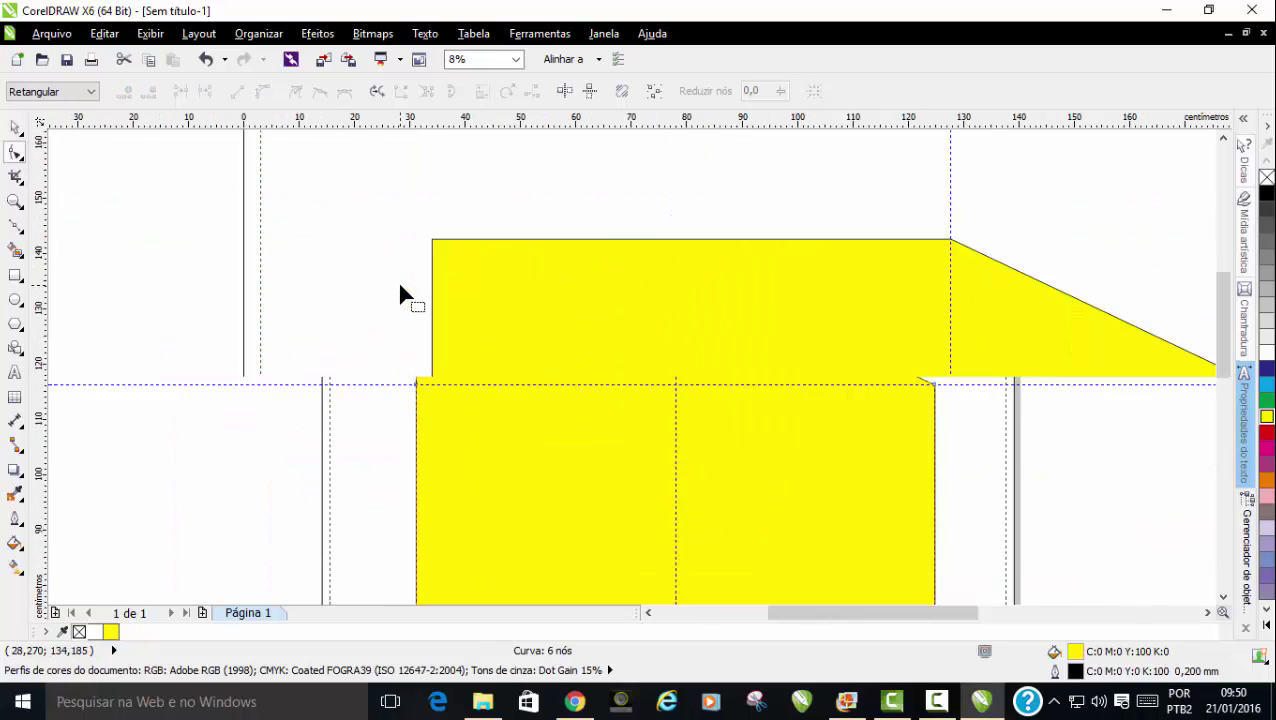
{"action": "left_click", "coordinate": [431, 241]}
{"action": "key", "text": "Delete"}
{"action": "scroll", "coordinate": [600, 256], "scroll_direction": "down", "scroll_amount": 1}
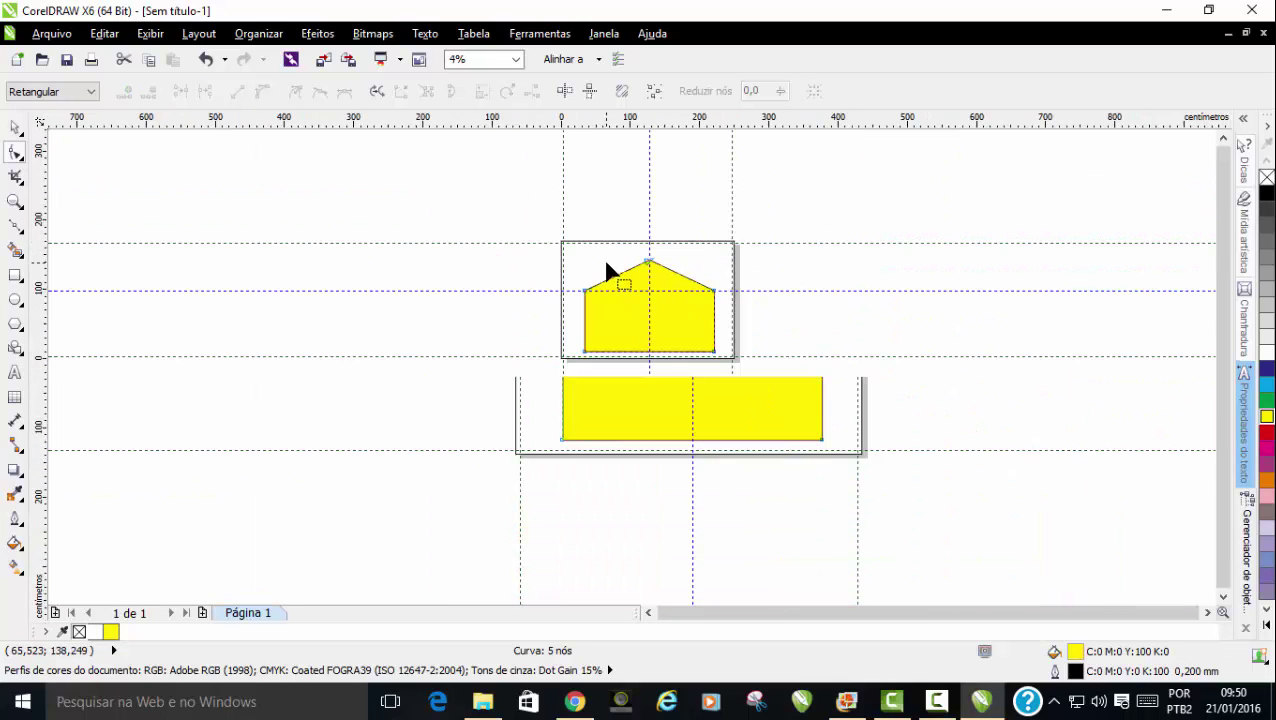
{"action": "scroll", "coordinate": [602, 257], "scroll_direction": "down", "scroll_amount": 2}
{"action": "scroll", "coordinate": [670, 281], "scroll_direction": "up", "scroll_amount": 2}
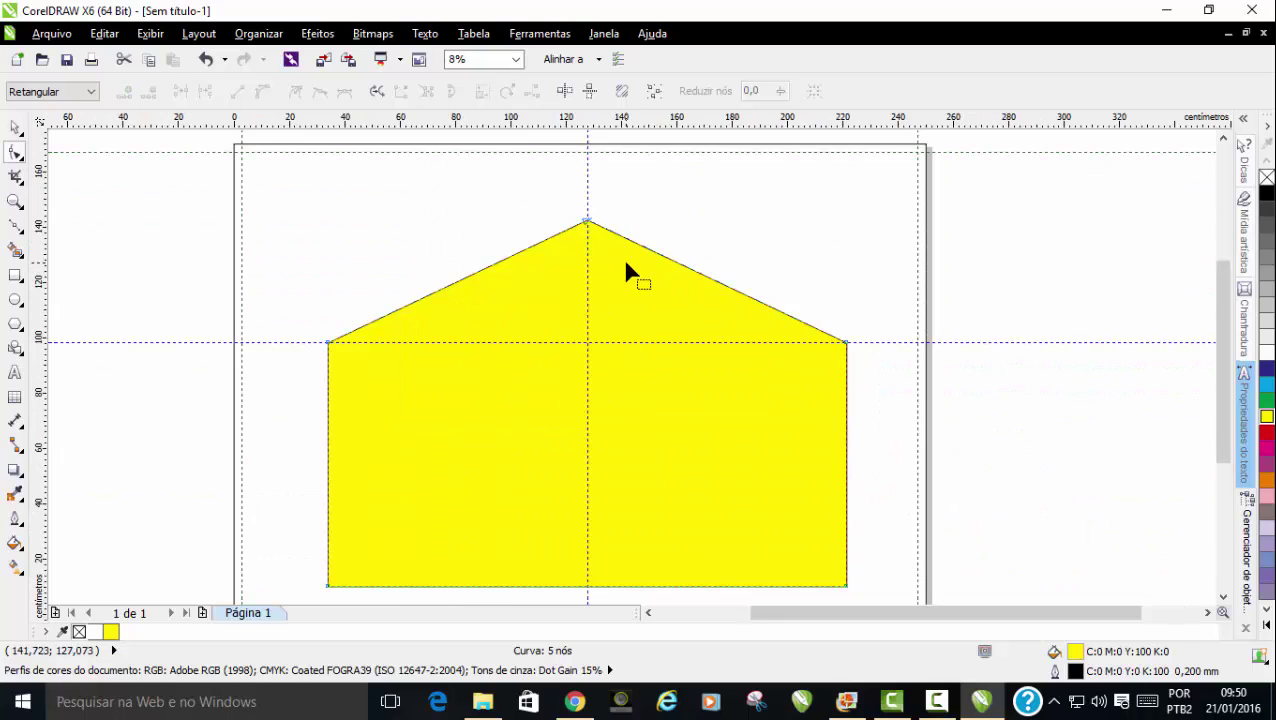
Convert the roof edges to curves and bend the left and right edges inward toward the peak
{"action": "left_click", "coordinate": [647, 247]}
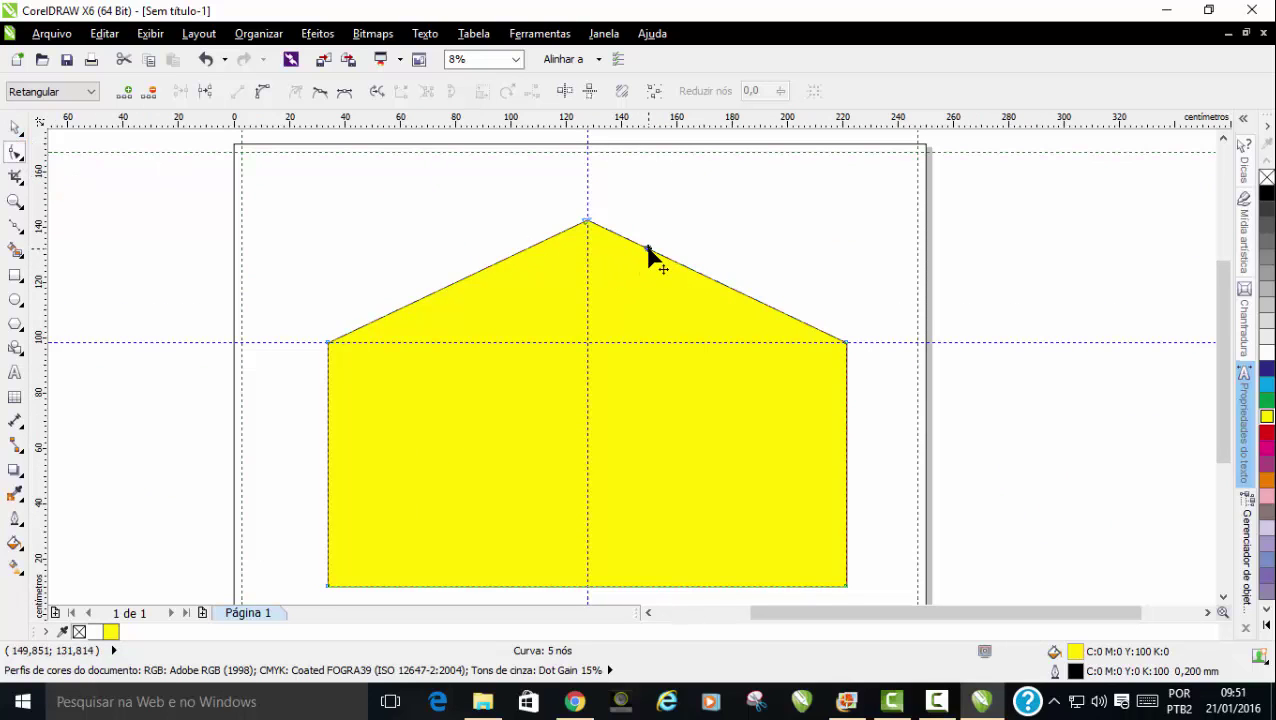
{"action": "left_click", "coordinate": [653, 91]}
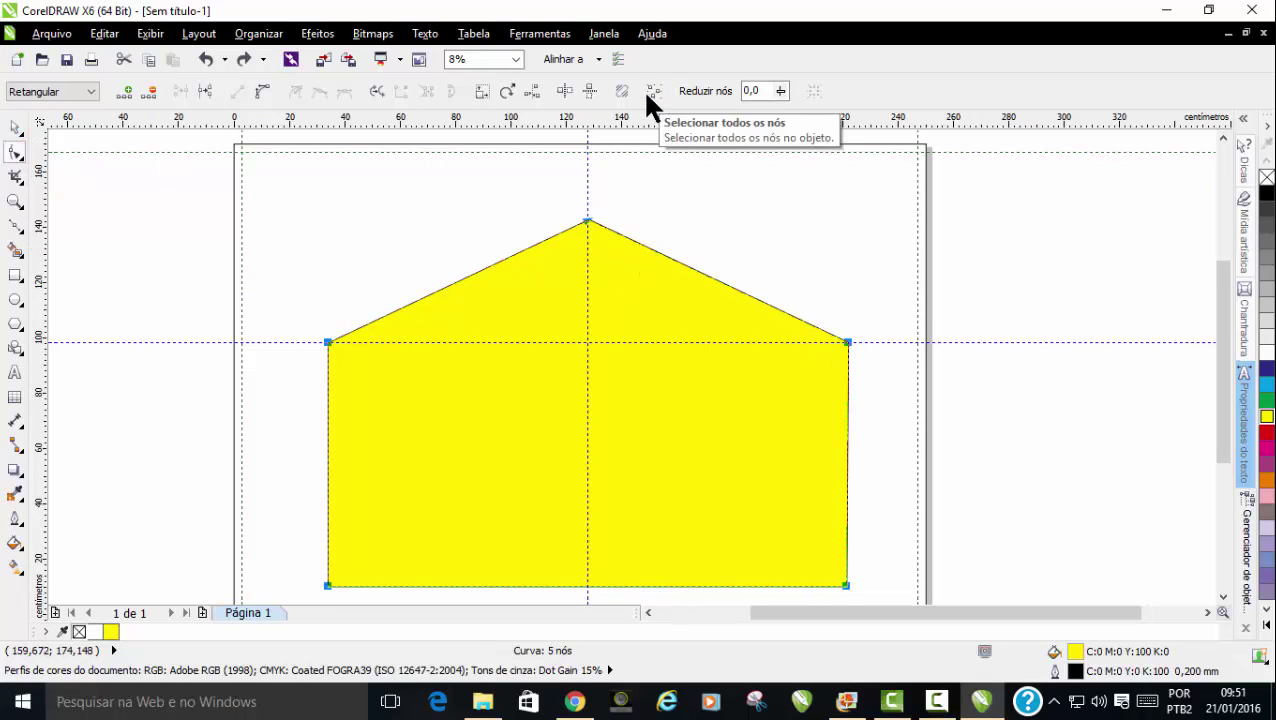
{"action": "left_click", "coordinate": [260, 93]}
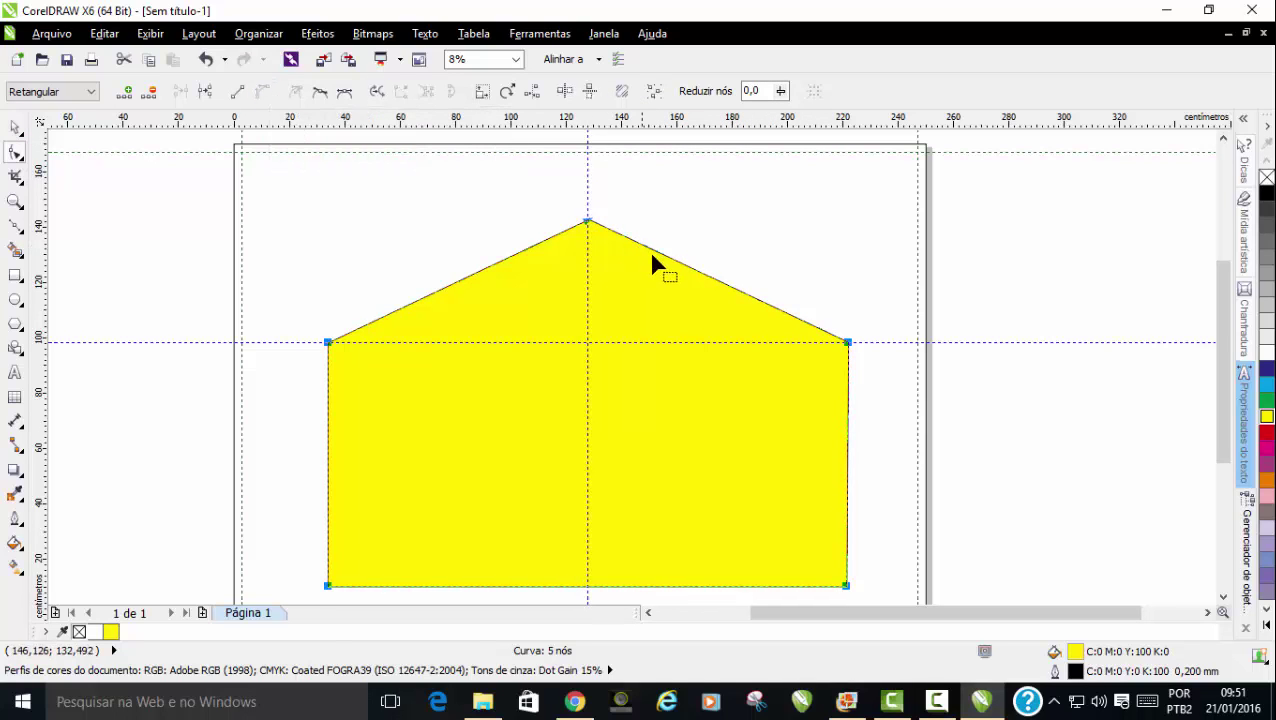
{"action": "left_click", "coordinate": [951, 272]}
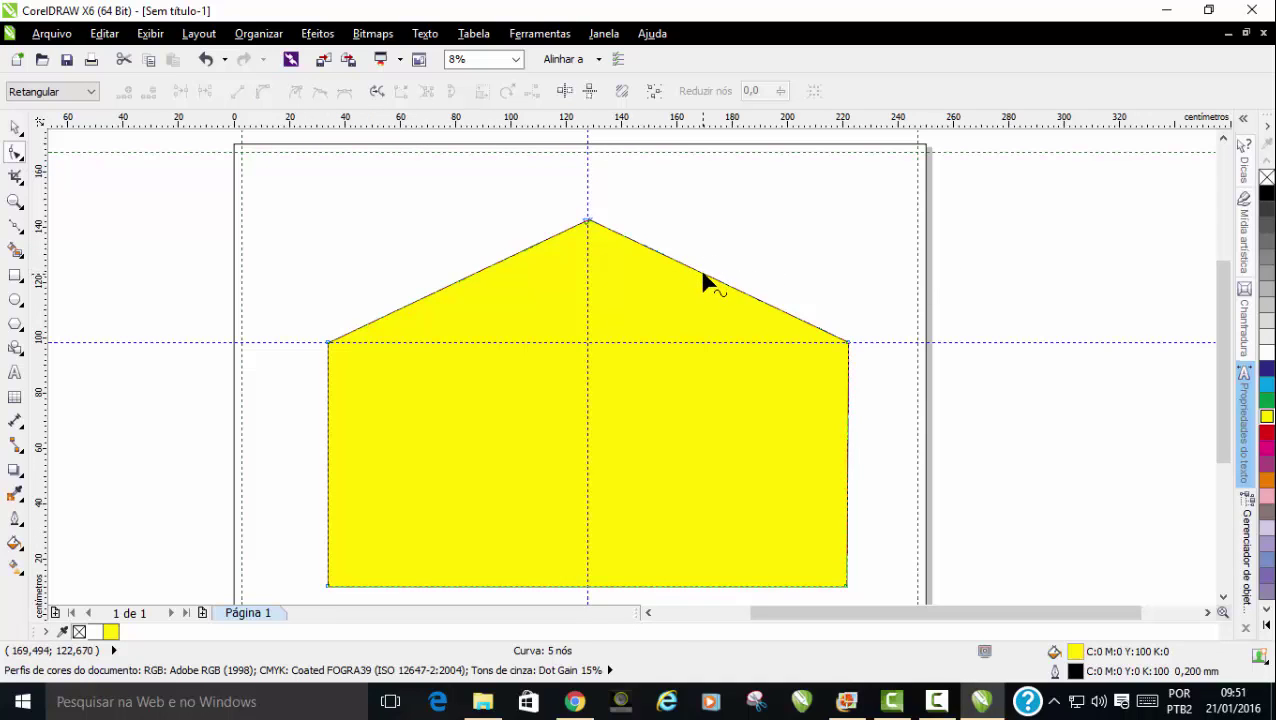
{"action": "left_click_drag", "start_coordinate": [700, 274], "coordinate": [697, 287]}
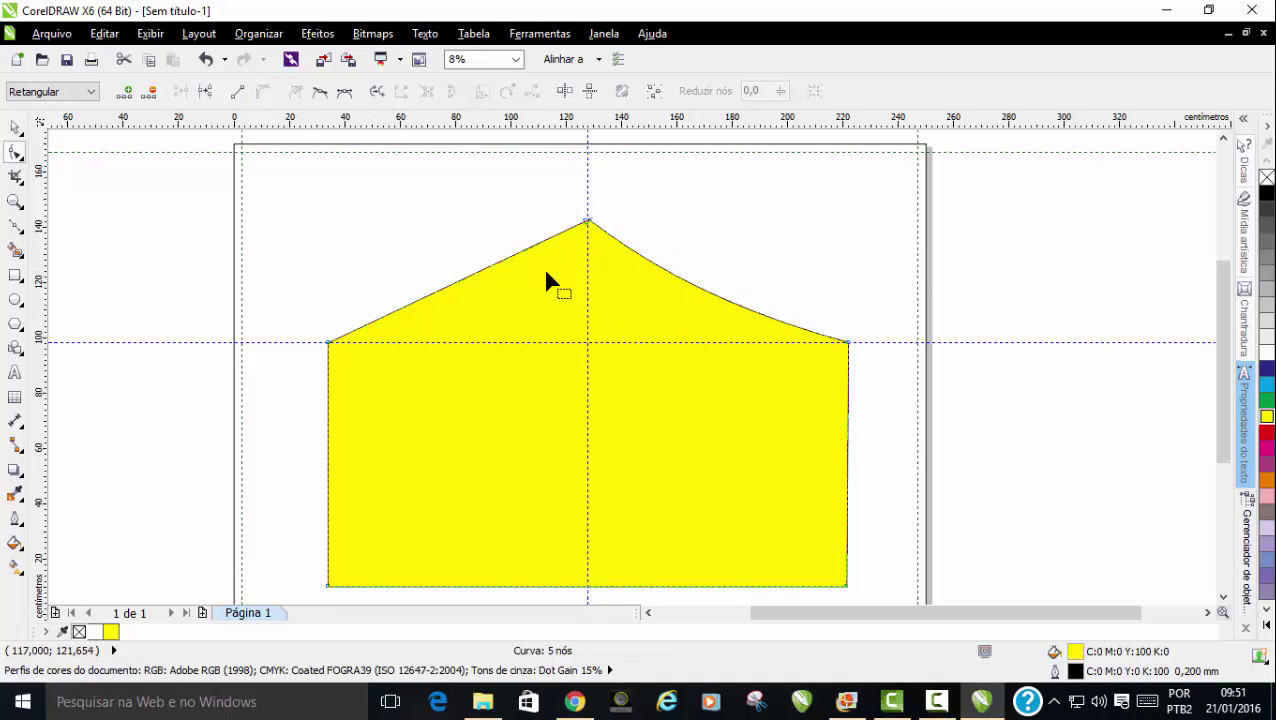
{"action": "left_click_drag", "start_coordinate": [488, 268], "coordinate": [499, 283]}
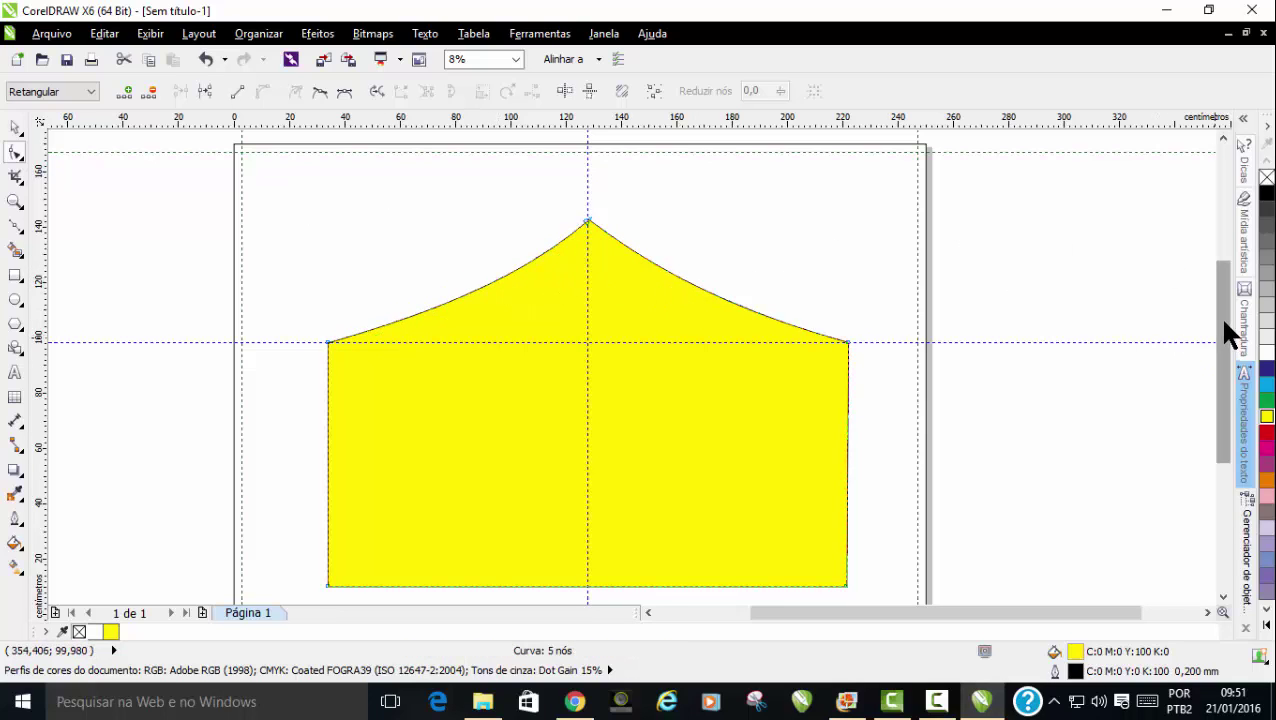
{"action": "left_click_drag", "start_coordinate": [1218, 340], "coordinate": [1221, 356]}
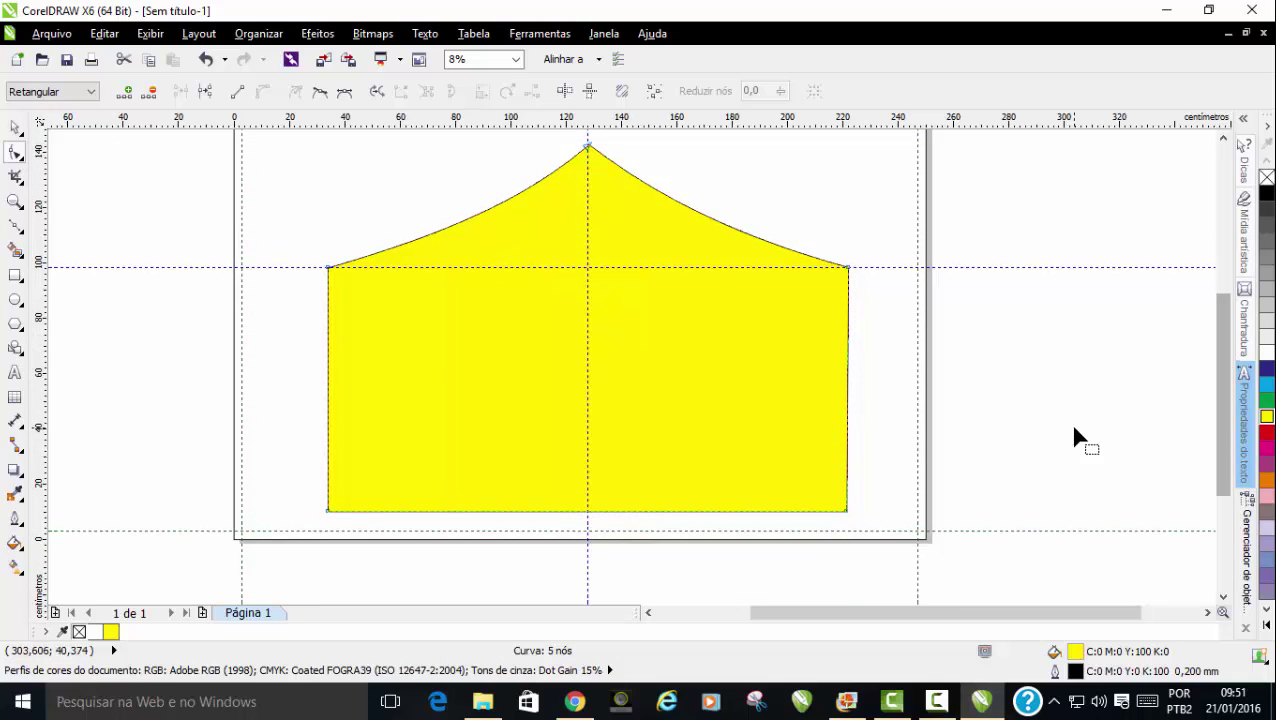
{"action": "left_click_drag", "start_coordinate": [1222, 368], "coordinate": [1221, 363]}
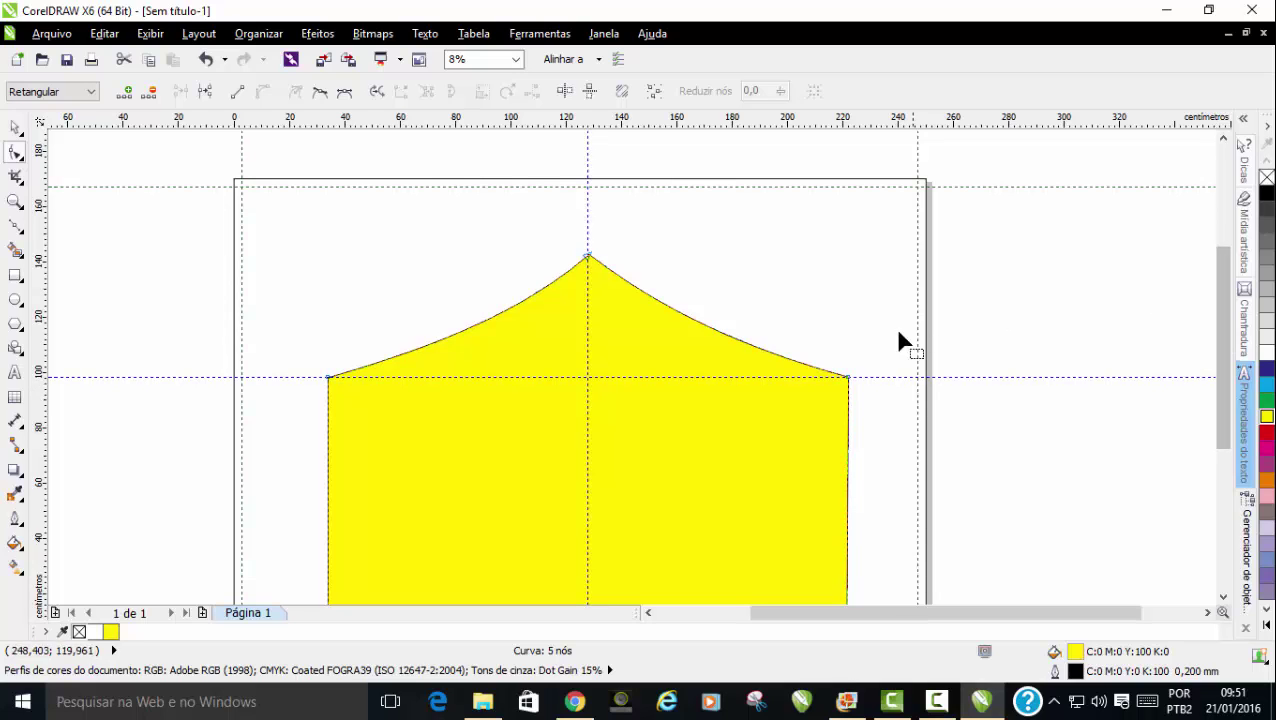
Move the yellow house slightly to the left
{"action": "left_click", "coordinate": [15, 127]}
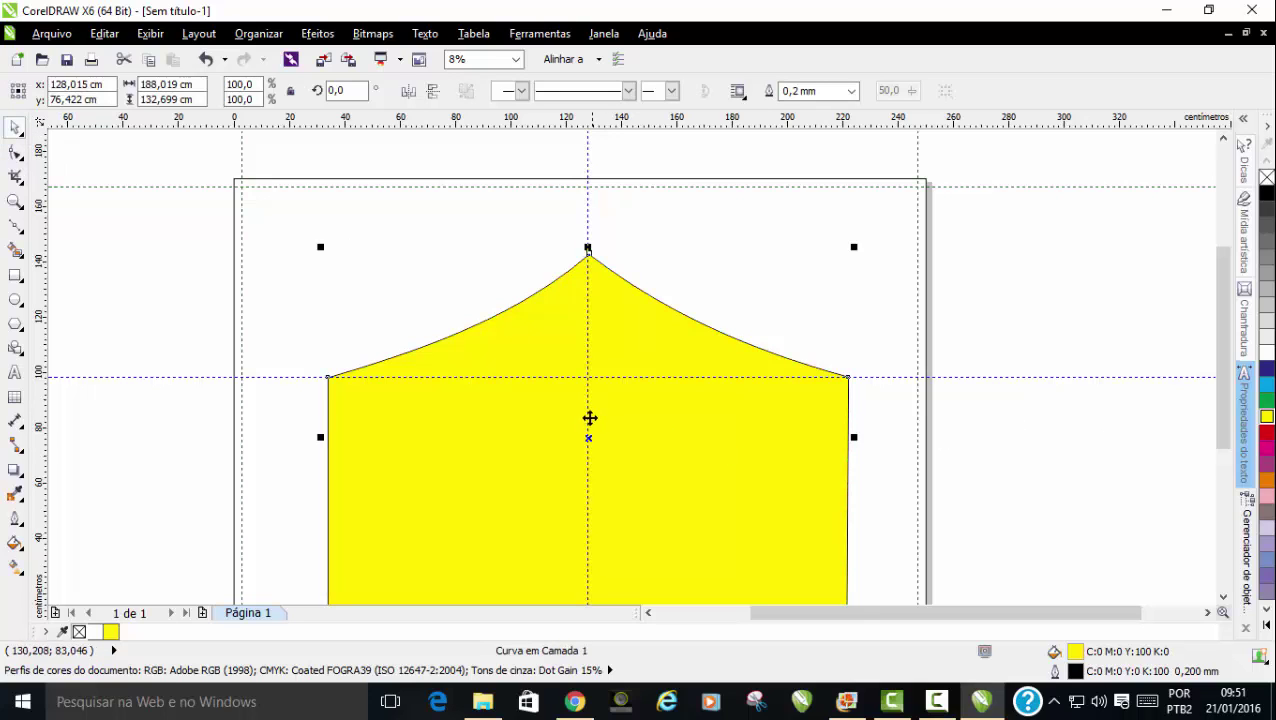
{"action": "left_click_drag", "start_coordinate": [585, 437], "coordinate": [573, 436]}
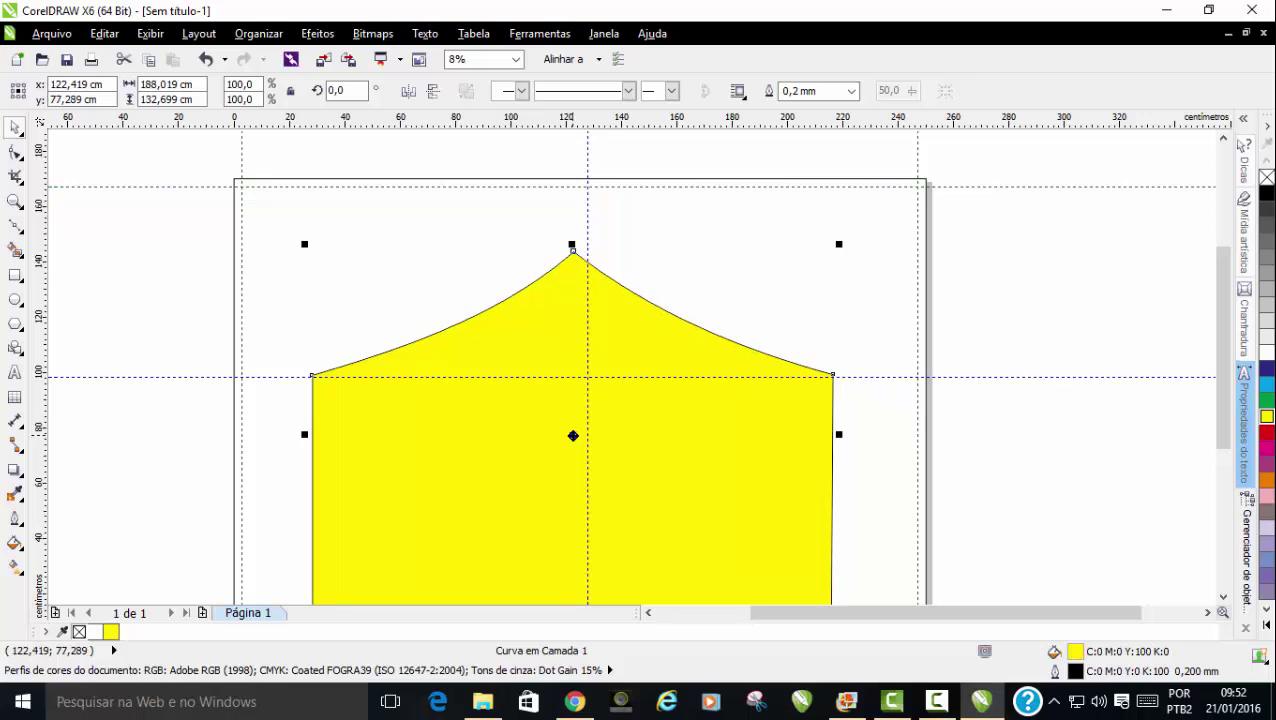
{"action": "left_click", "coordinate": [15, 228]}
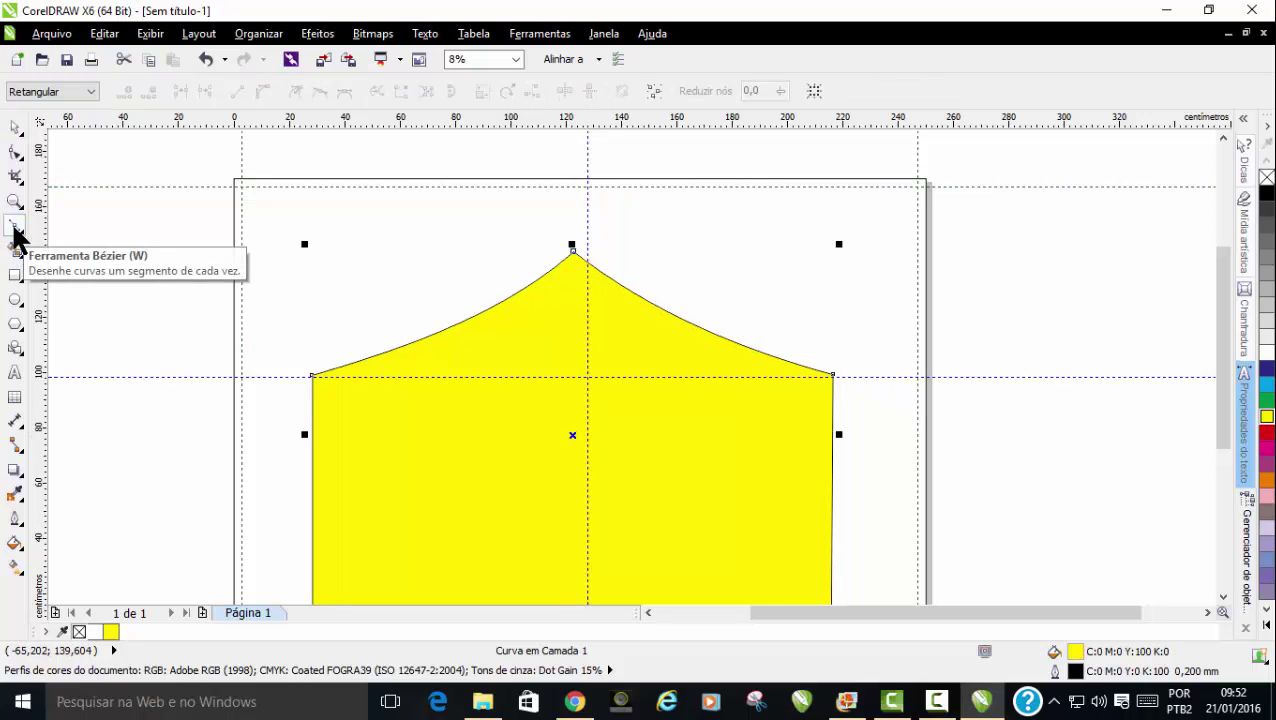
{"action": "left_click", "coordinate": [16, 127]}
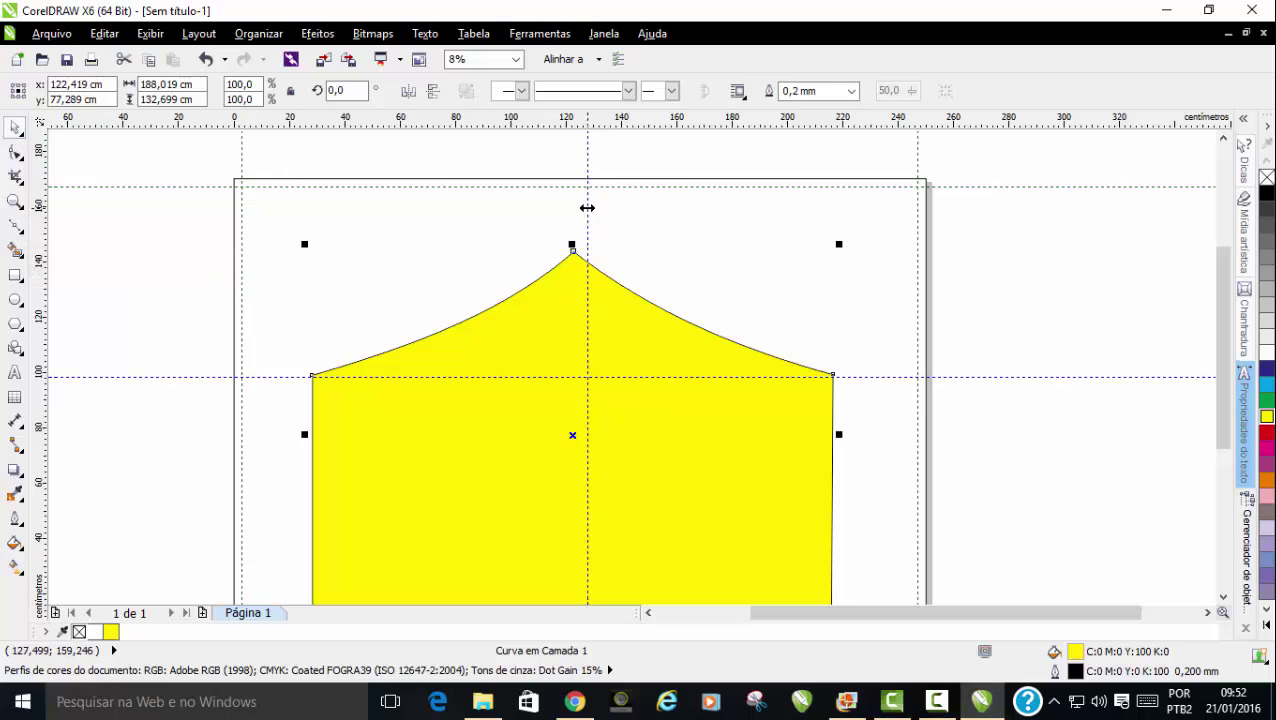
Align the vertical guideline with the house's peak and the horizontal guideline with its roof base
{"action": "left_click_drag", "start_coordinate": [587, 207], "coordinate": [574, 208]}
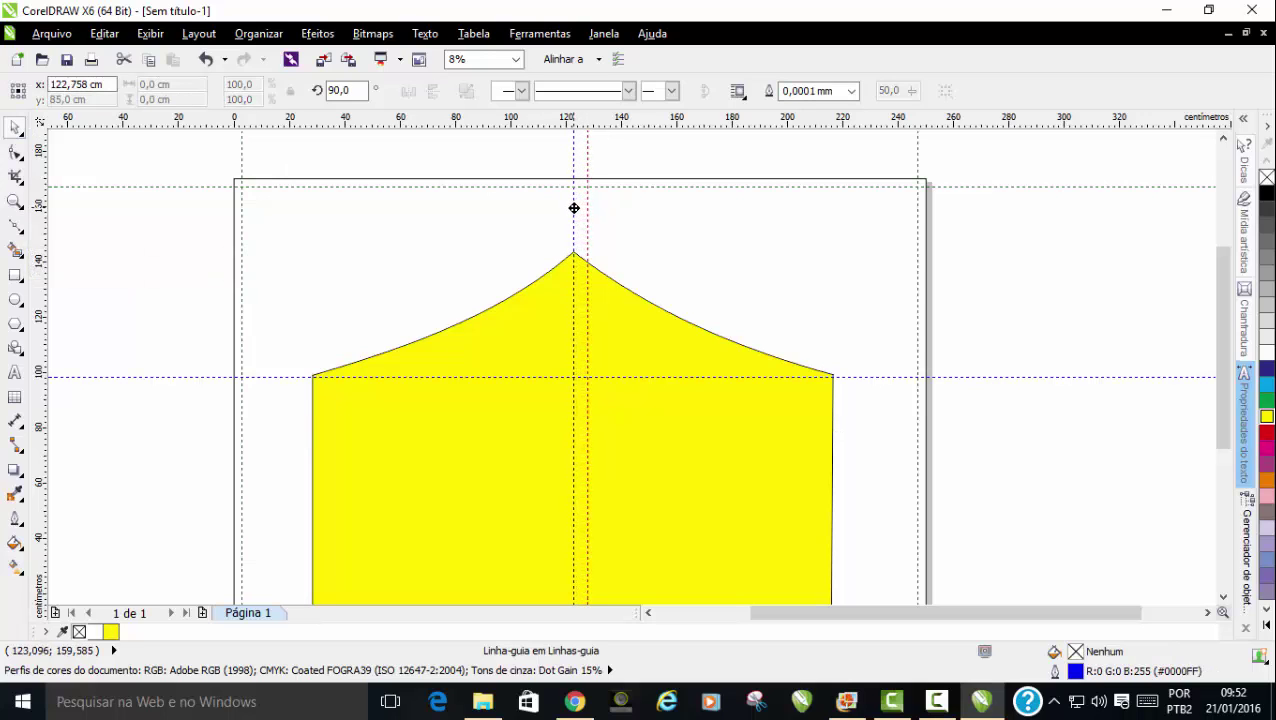
{"action": "left_click", "coordinate": [865, 377]}
{"action": "left_click_drag", "start_coordinate": [865, 374], "coordinate": [864, 374]}
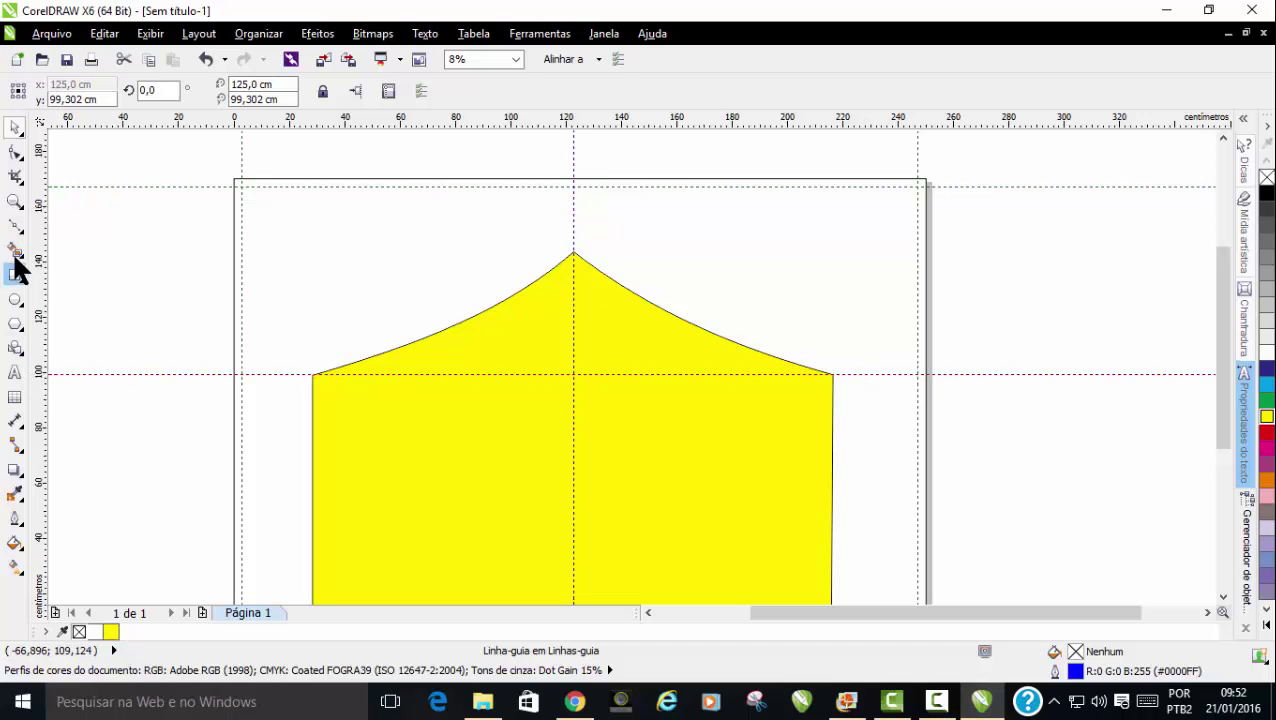
{"action": "left_click", "coordinate": [15, 225]}
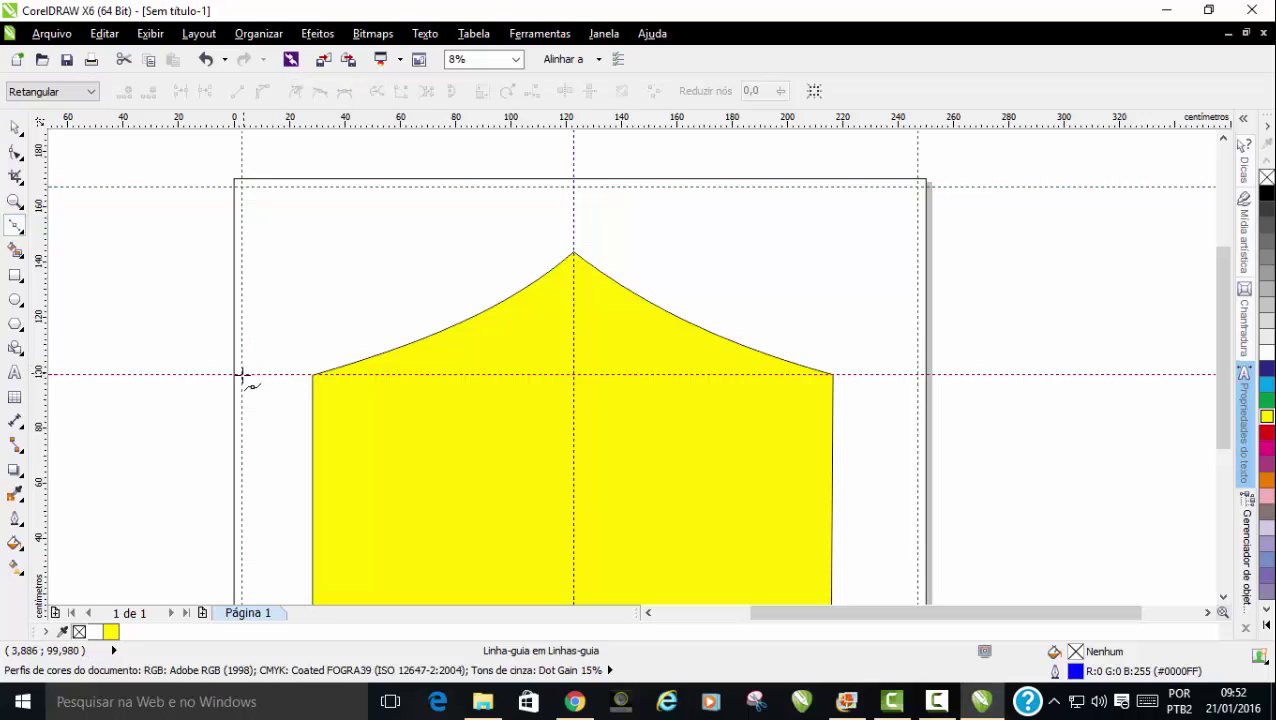
Draw a closed chevron roof outline over the house's peak along the guides and fill it black
{"action": "left_click", "coordinate": [243, 374]}
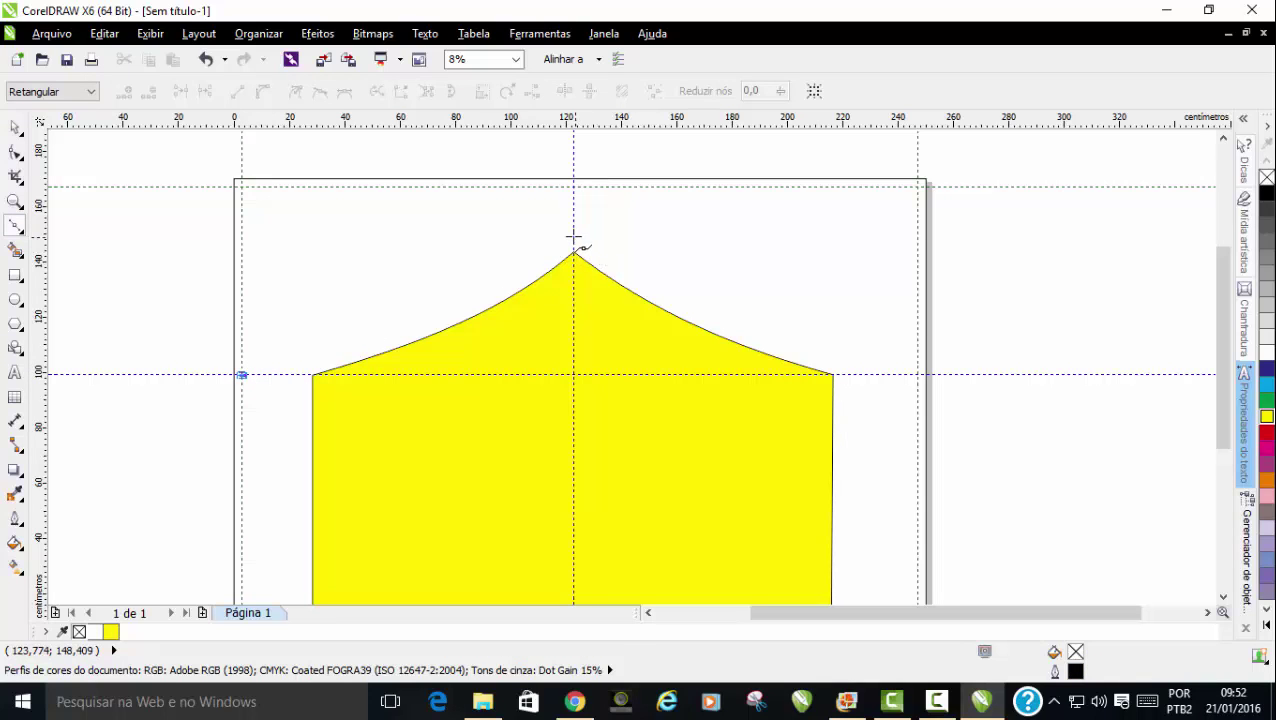
{"action": "left_click", "coordinate": [571, 235]}
{"action": "double_click", "coordinate": [571, 235]}
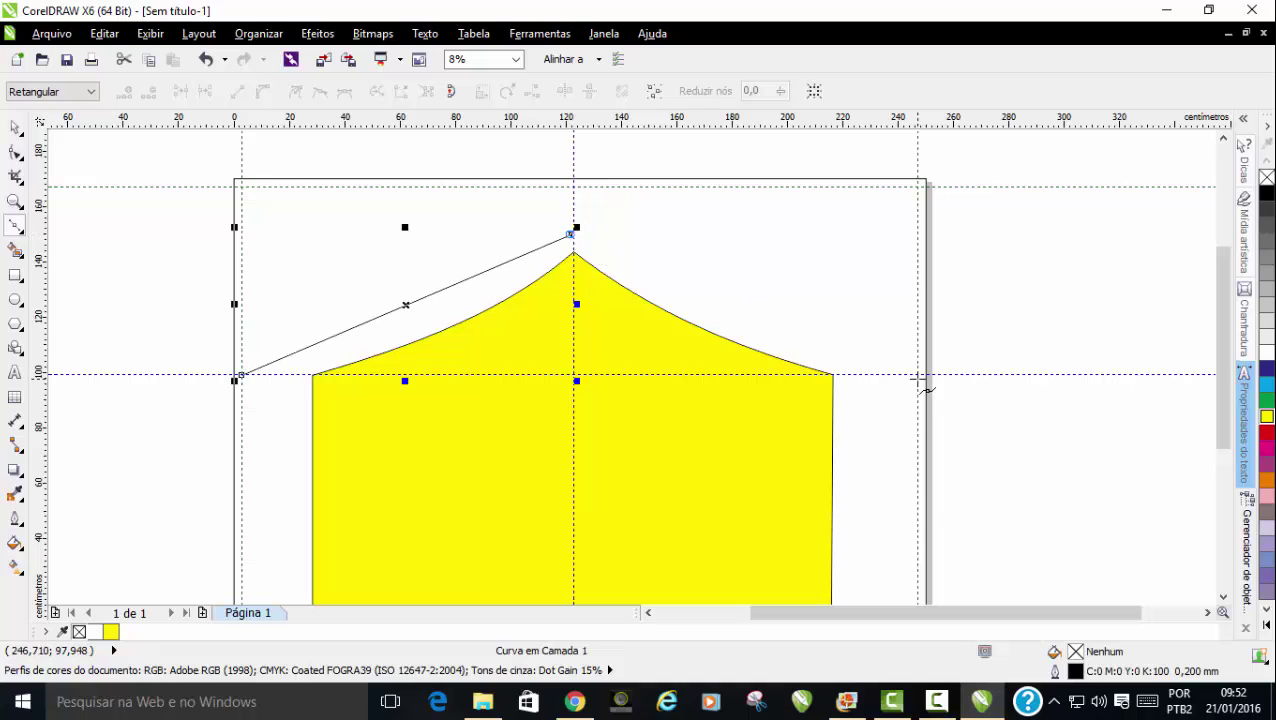
{"action": "left_click", "coordinate": [920, 377]}
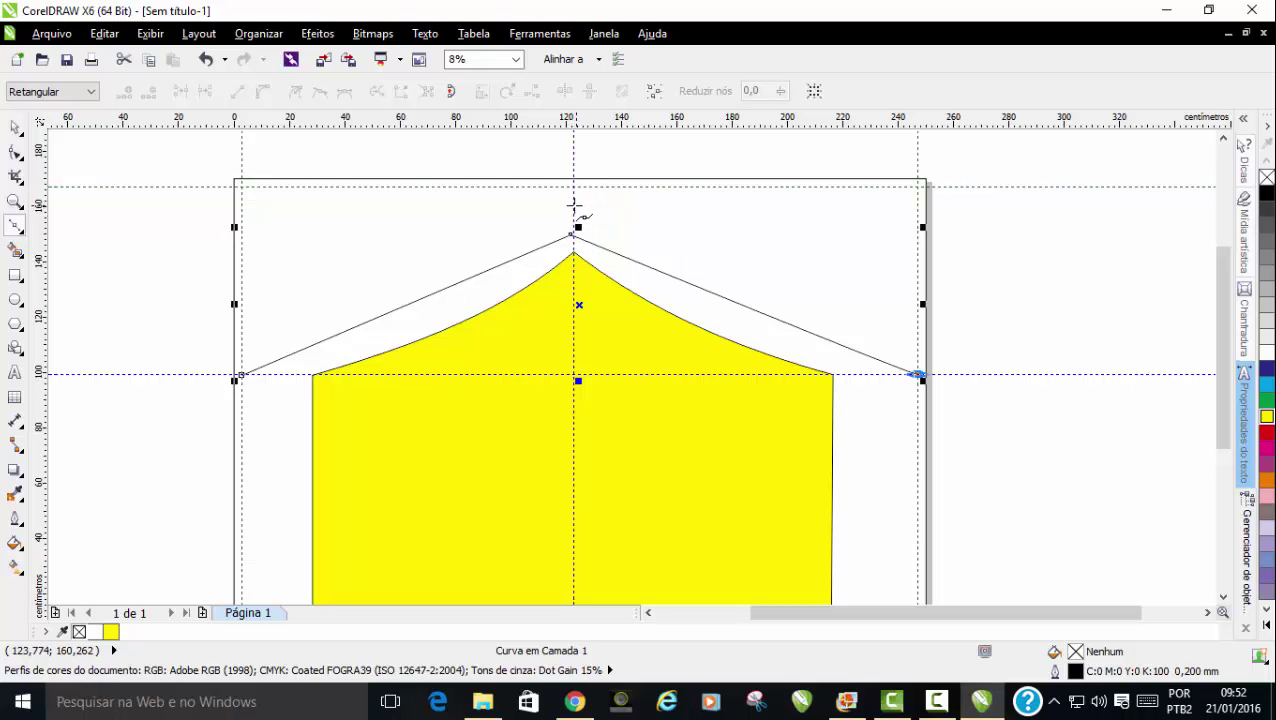
{"action": "double_click", "coordinate": [574, 204]}
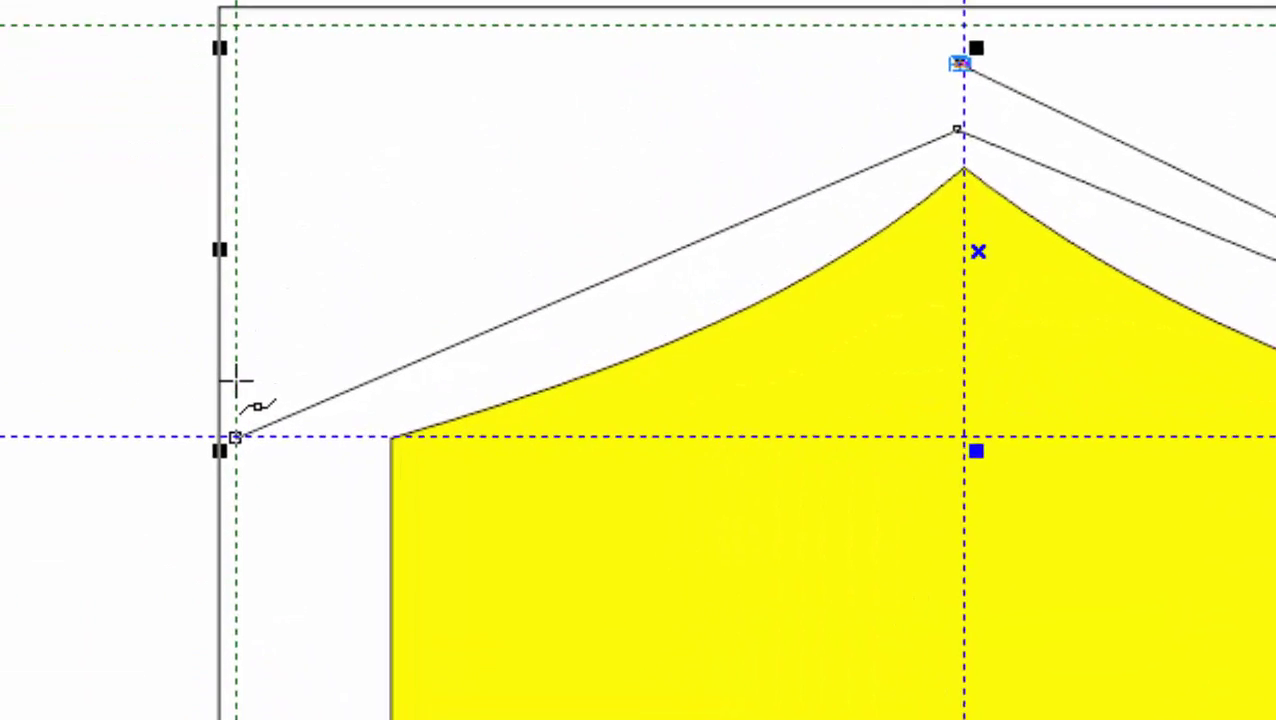
{"action": "double_click", "coordinate": [243, 349]}
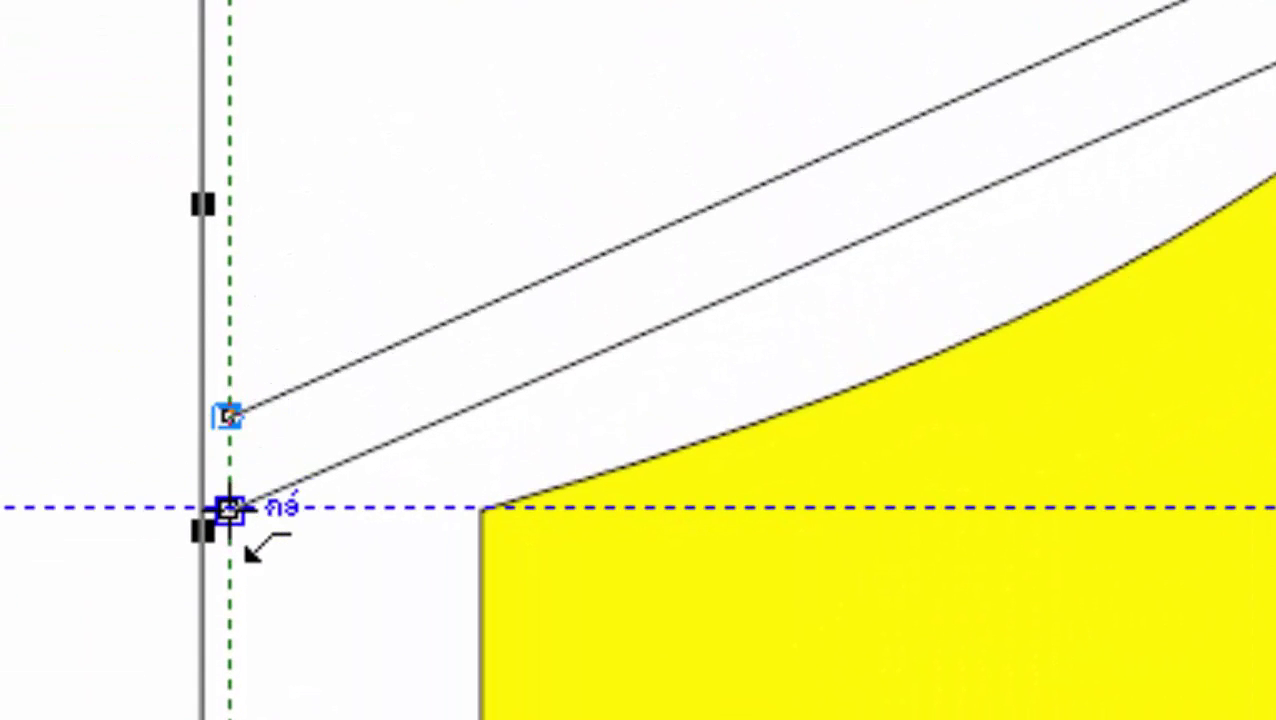
{"action": "double_click", "coordinate": [229, 509]}
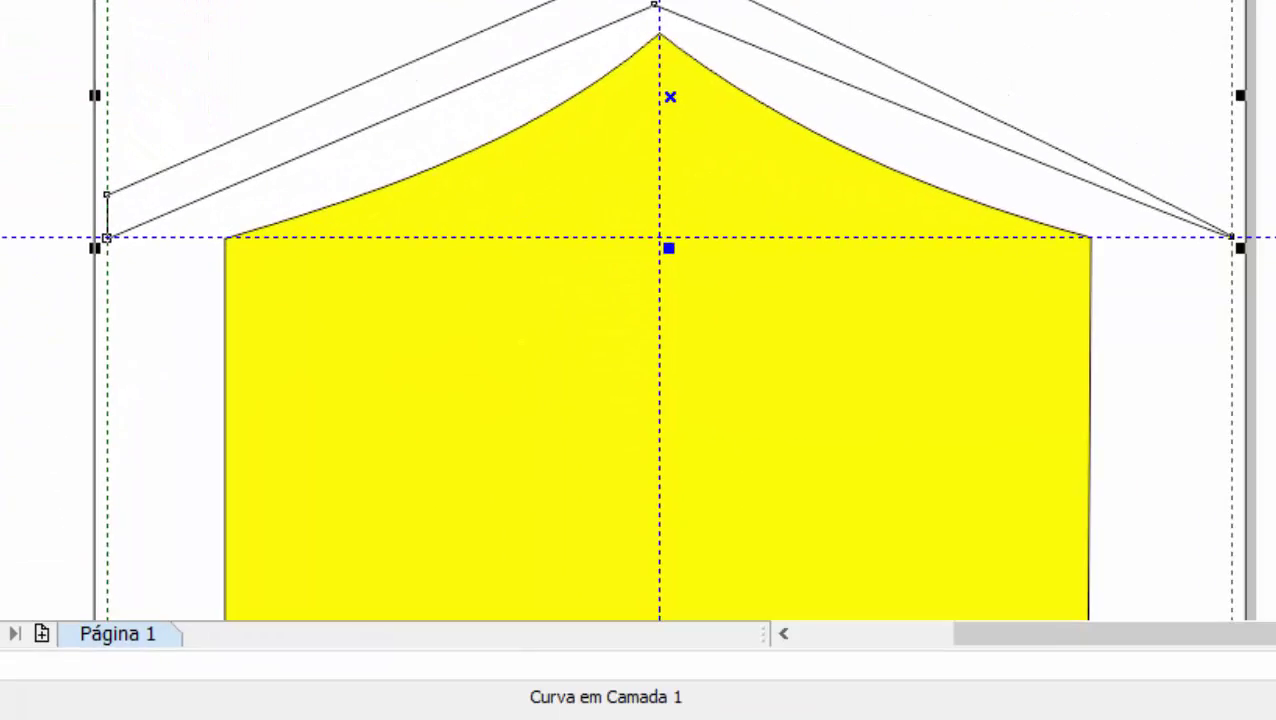
{"action": "left_click", "coordinate": [1237, 218]}
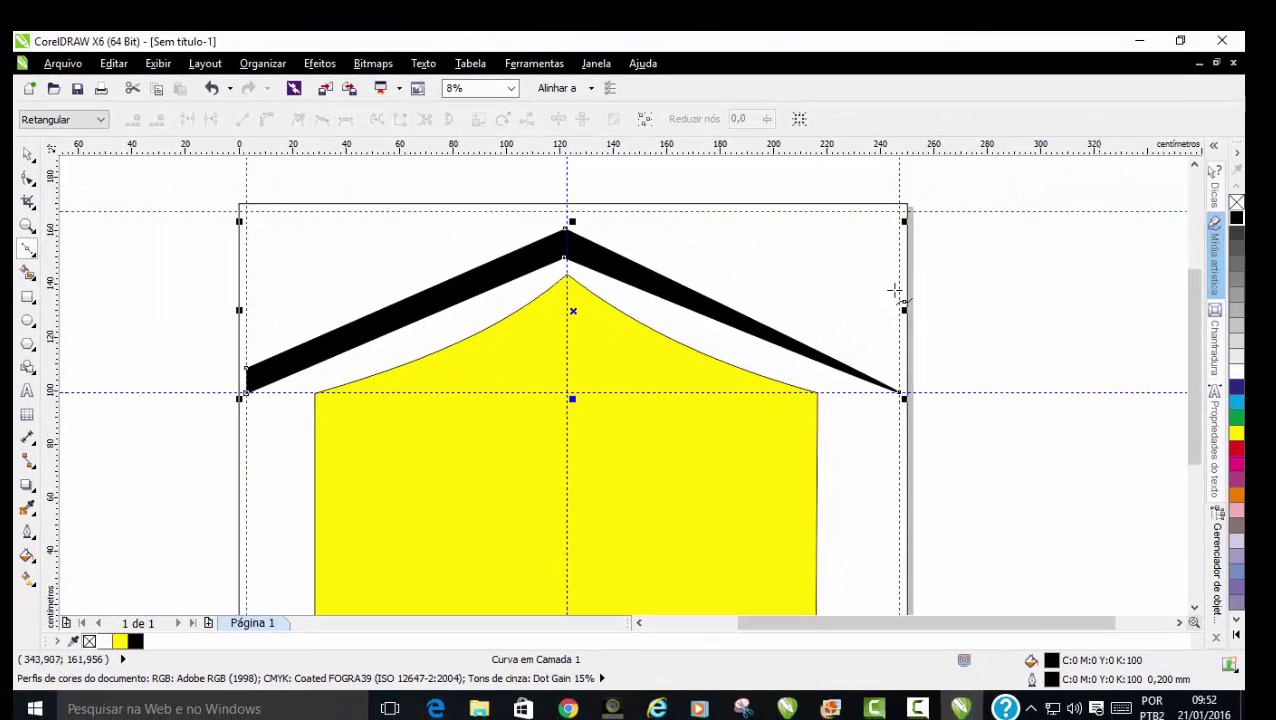
Add a node near the roof's right end and drag nodes to widen it into a rounded tip
{"action": "left_click", "coordinate": [28, 178]}
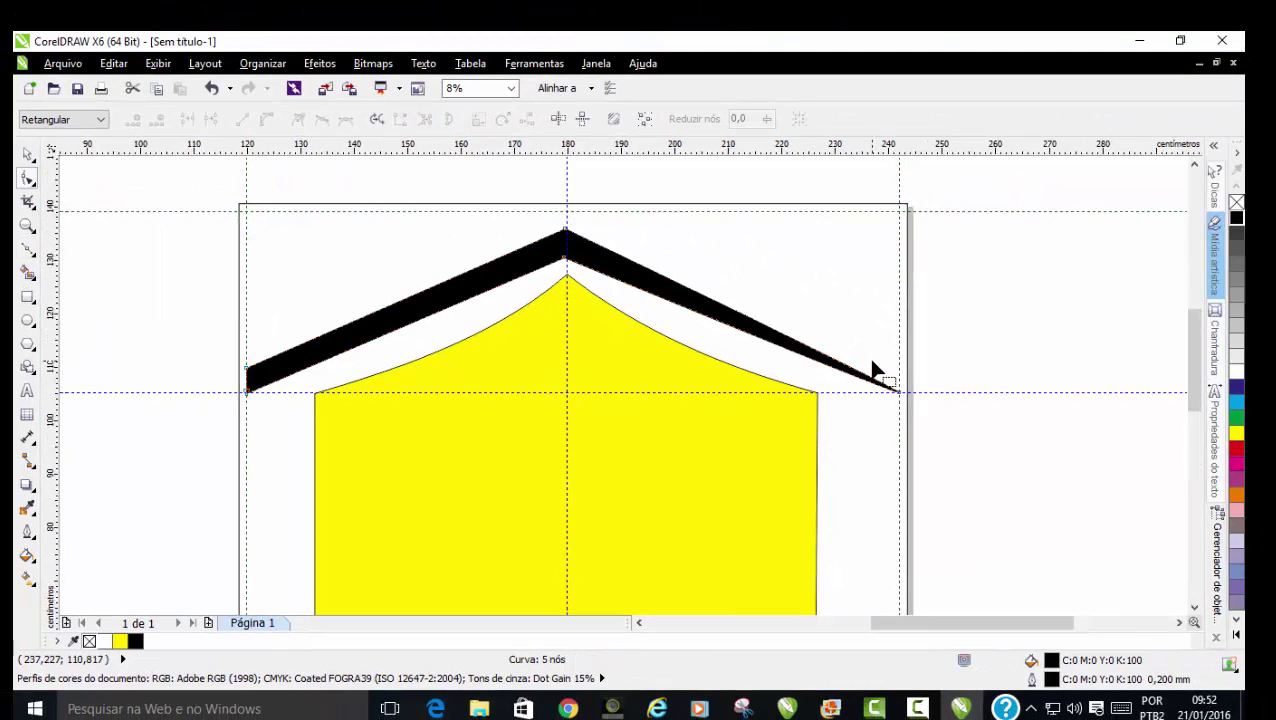
{"action": "scroll", "coordinate": [877, 375], "scroll_direction": "up", "scroll_amount": 1}
{"action": "double_click", "coordinate": [881, 399]}
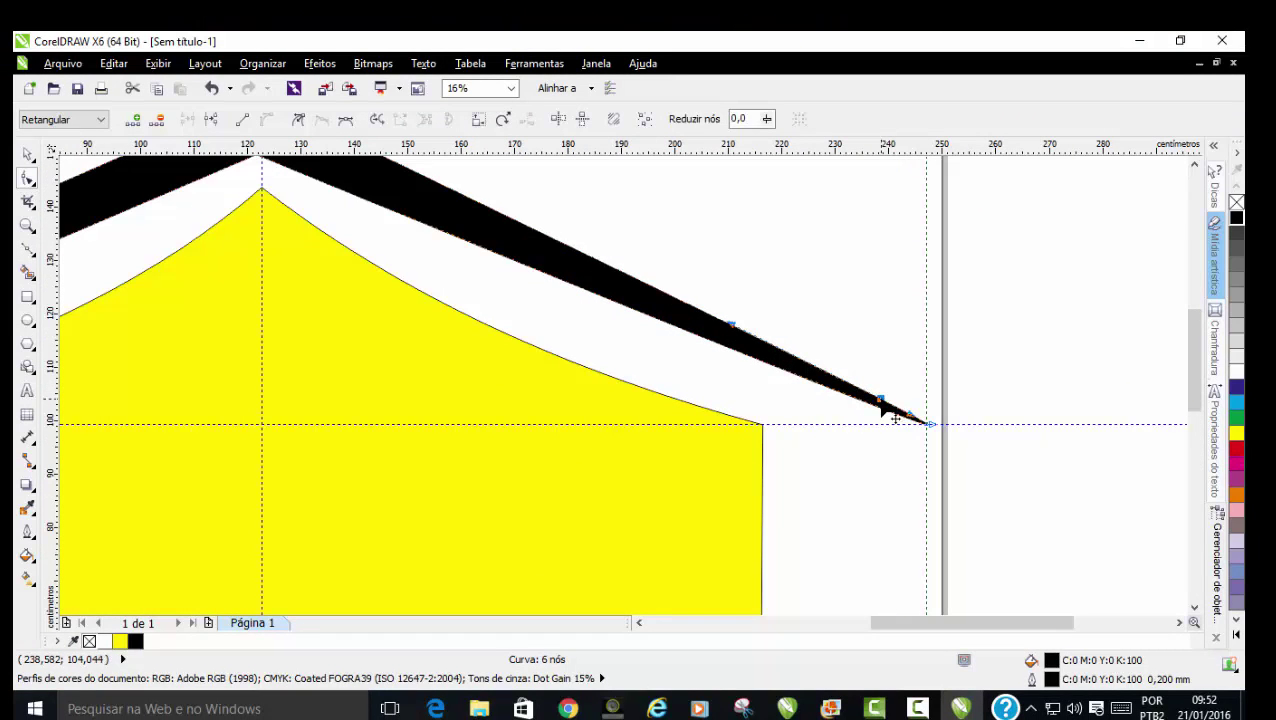
{"action": "left_click_drag", "start_coordinate": [882, 401], "coordinate": [926, 396]}
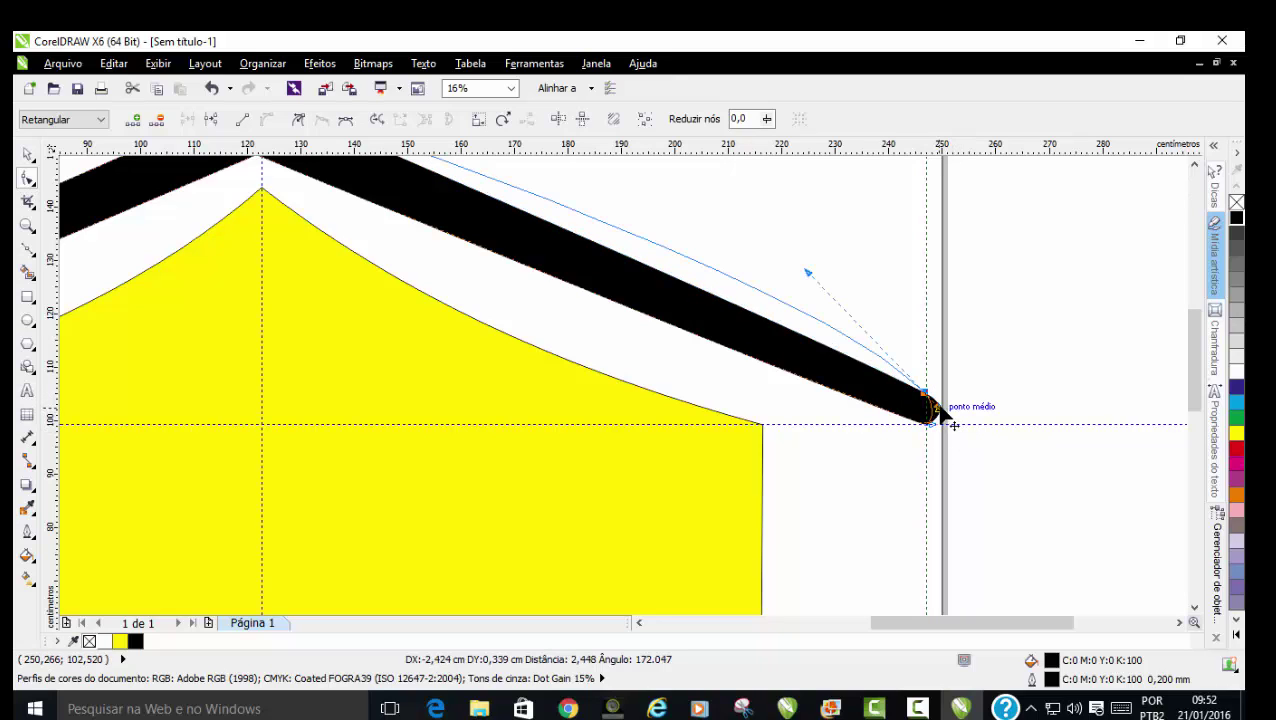
{"action": "left_click_drag", "start_coordinate": [962, 422], "coordinate": [948, 424]}
{"action": "scroll", "coordinate": [858, 351], "scroll_direction": "down", "scroll_amount": 1}
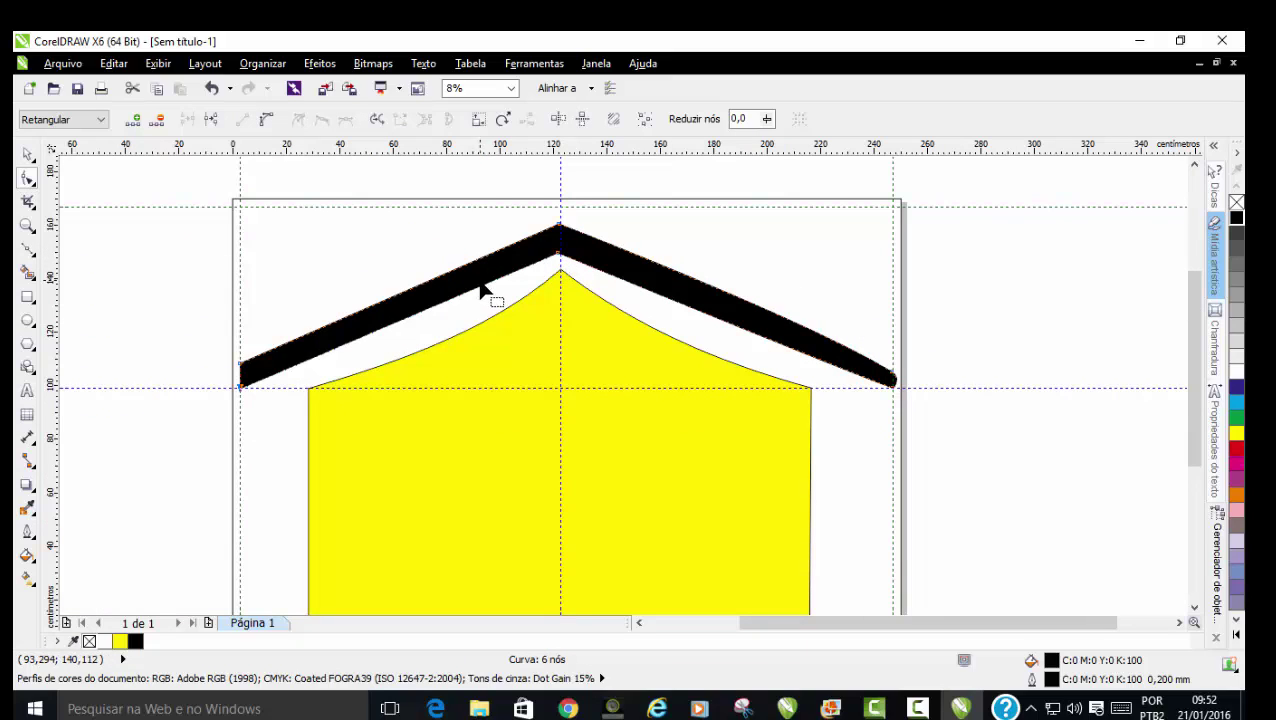
Convert the roof's segments to curves and try bending one, then undo it
{"action": "left_click", "coordinate": [647, 121]}
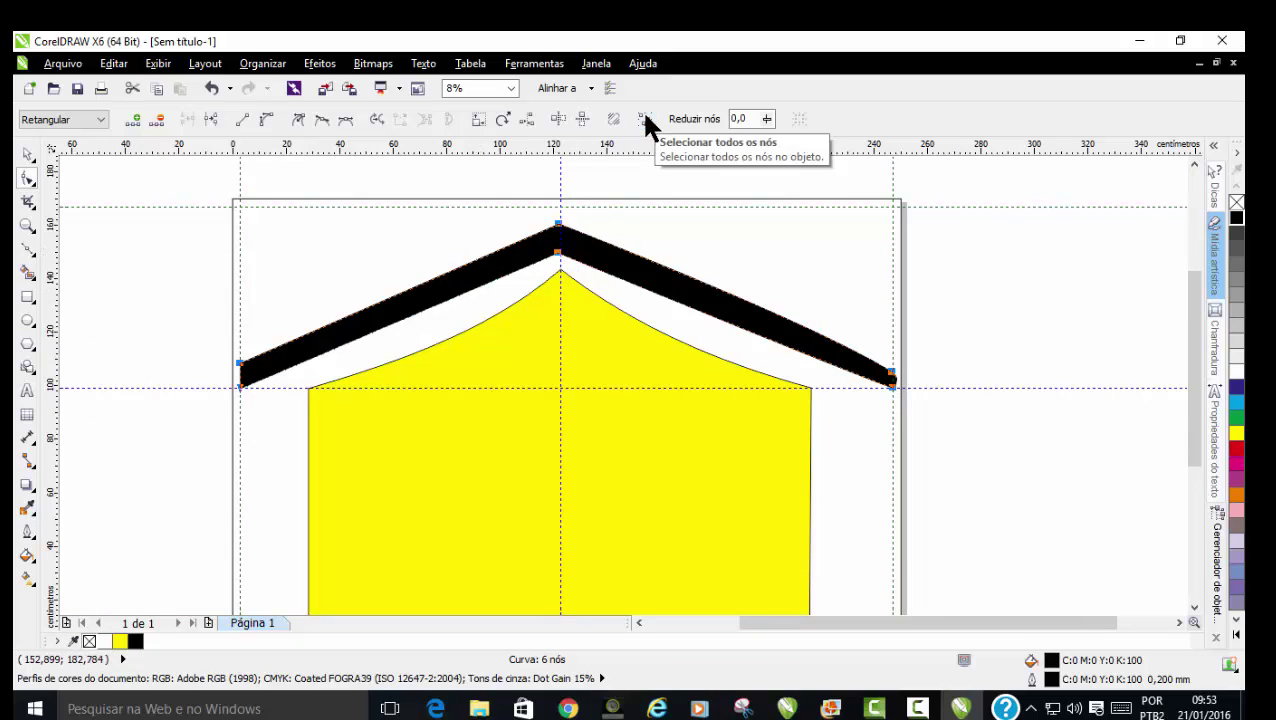
{"action": "left_click", "coordinate": [268, 125]}
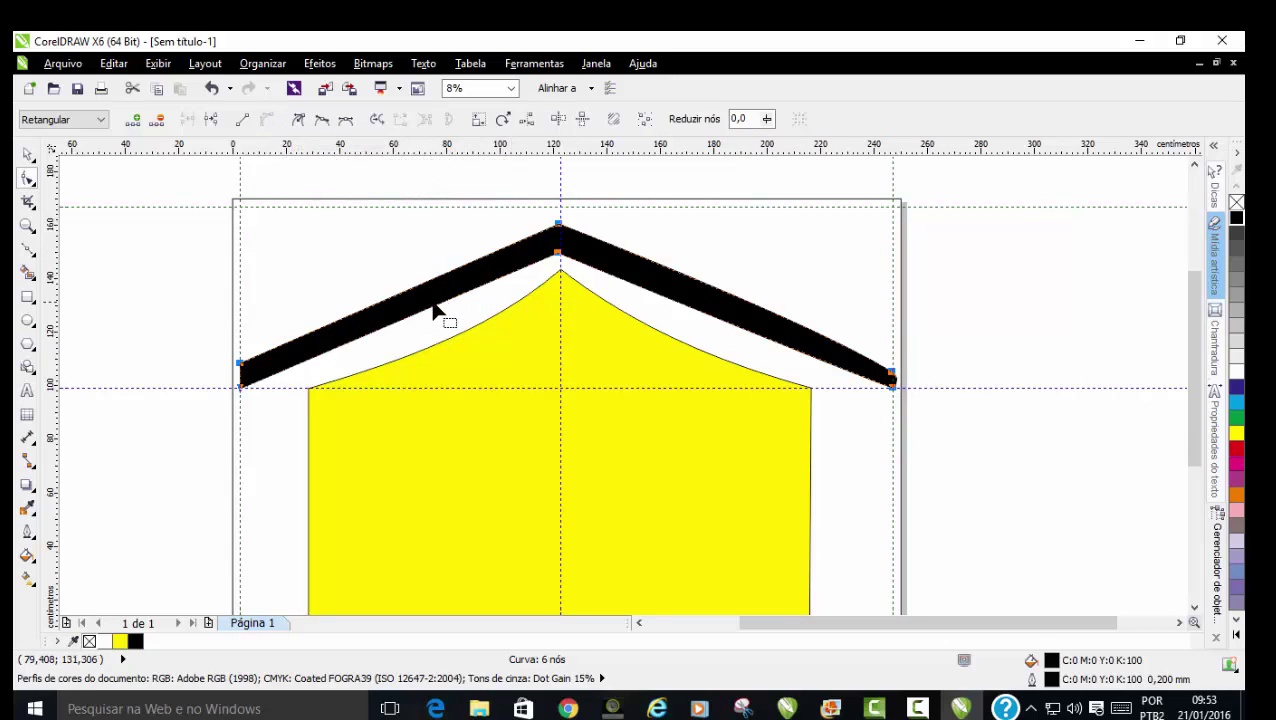
{"action": "left_click", "coordinate": [380, 272]}
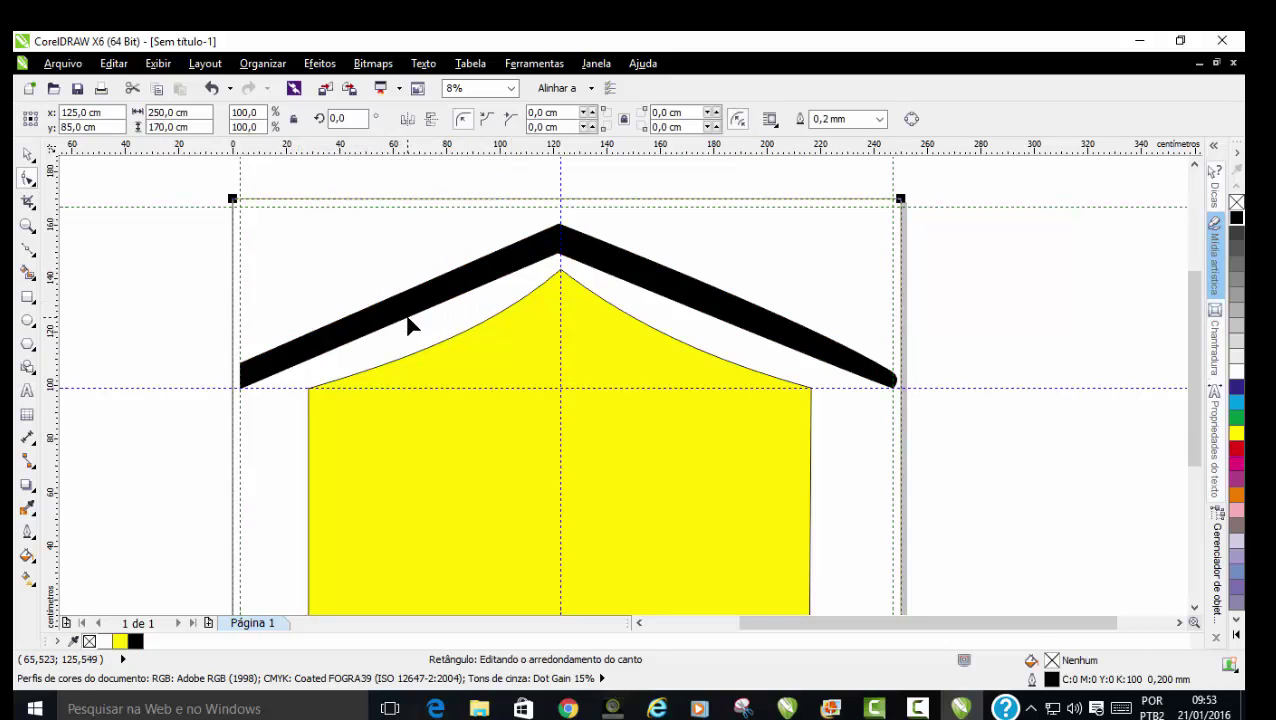
{"action": "left_click_drag", "start_coordinate": [407, 320], "coordinate": [408, 306]}
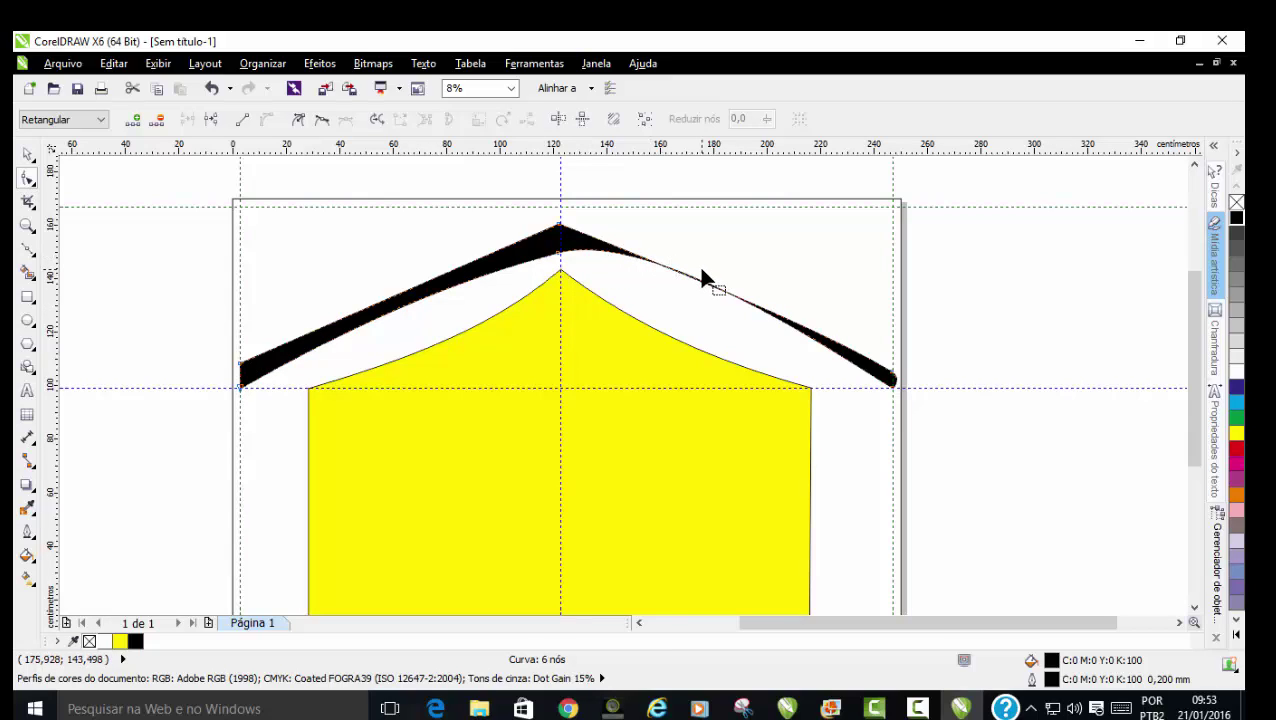
{"action": "key", "text": "ctrl+z"}
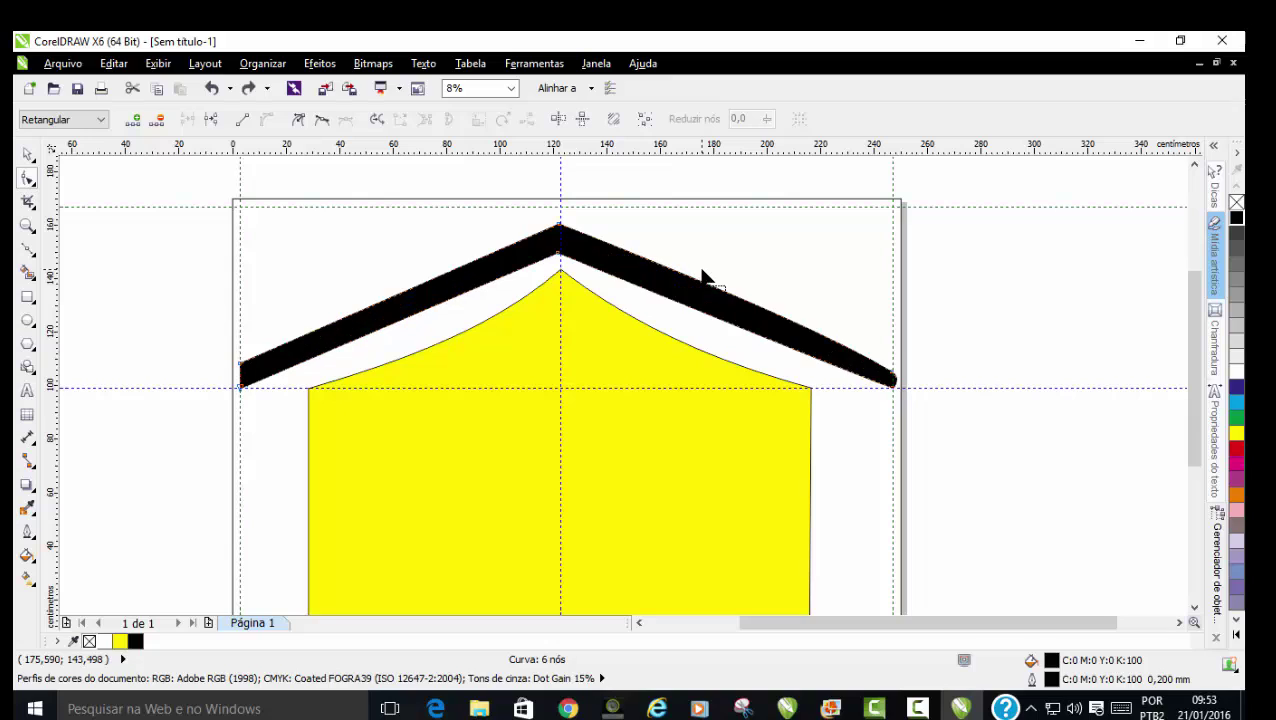
Change the roof nodes' type and bend both roof sides into a thinner concave curved band
{"action": "left_click", "coordinate": [645, 119]}
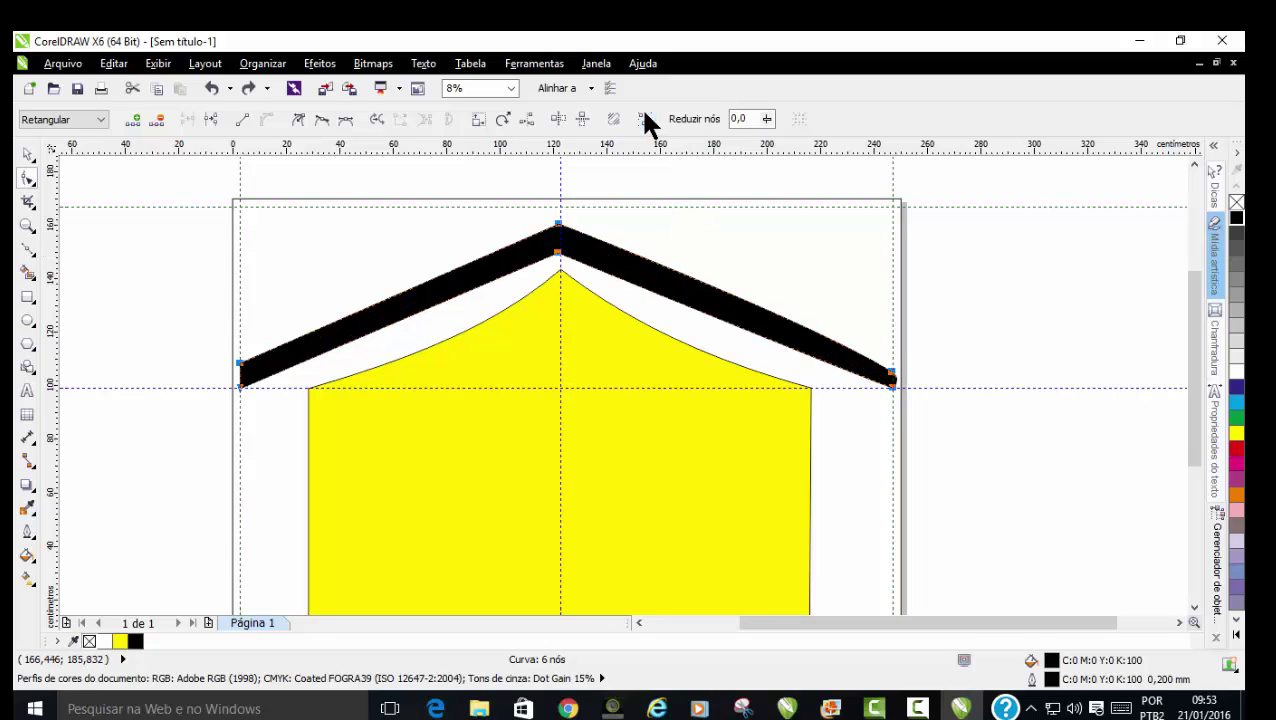
{"action": "left_click", "coordinate": [298, 120]}
{"action": "left_click", "coordinate": [433, 318]}
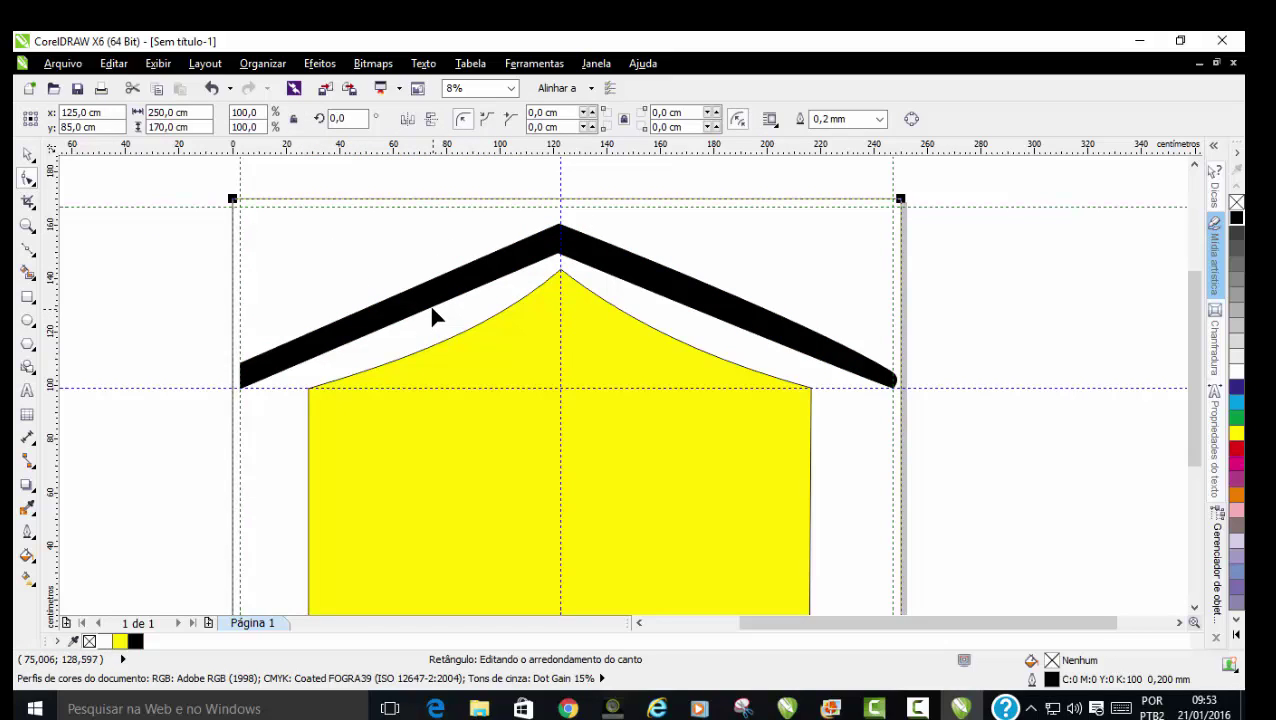
{"action": "left_click", "coordinate": [433, 315]}
{"action": "left_click_drag", "start_coordinate": [432, 310], "coordinate": [421, 305]}
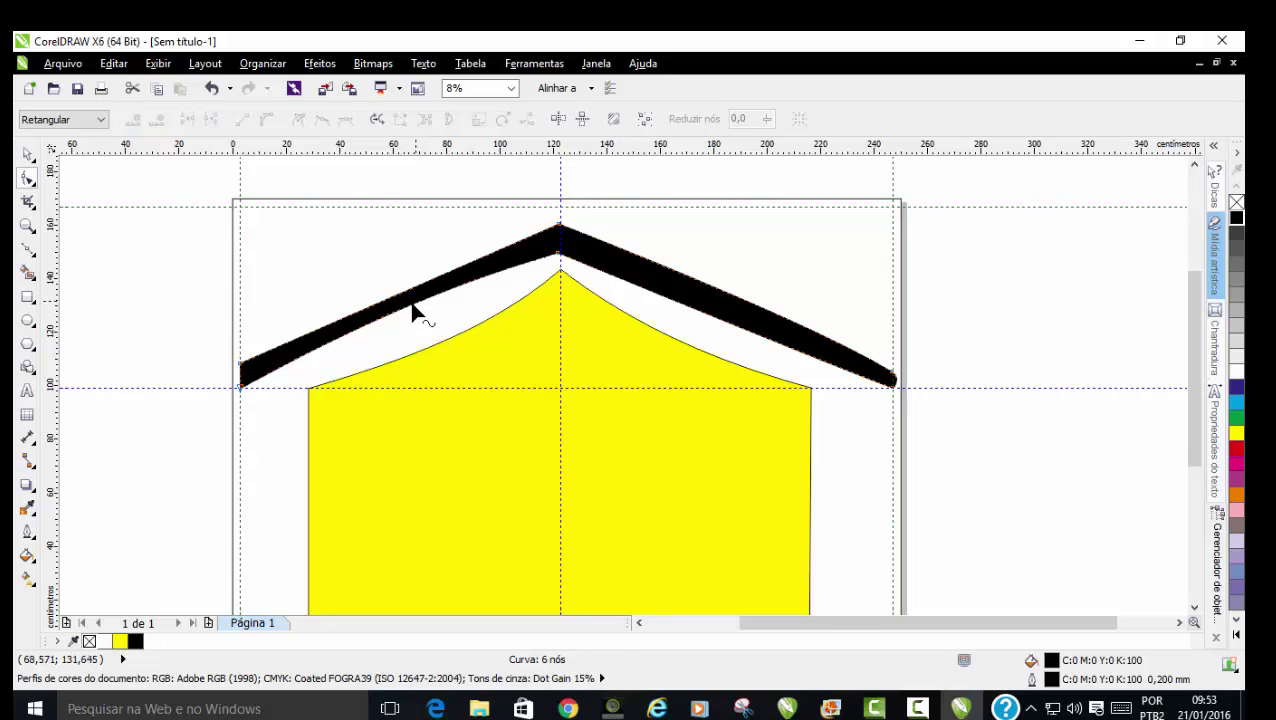
{"action": "left_click_drag", "start_coordinate": [415, 311], "coordinate": [421, 335]}
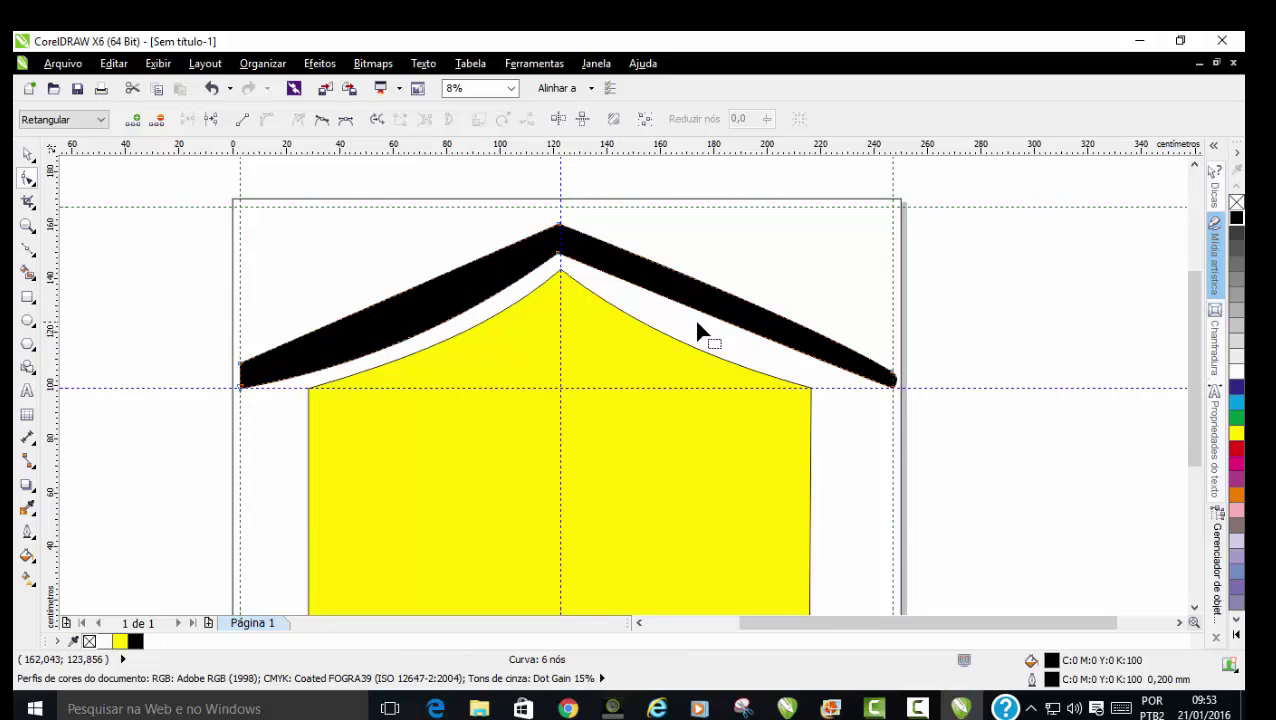
{"action": "left_click_drag", "start_coordinate": [724, 322], "coordinate": [706, 334]}
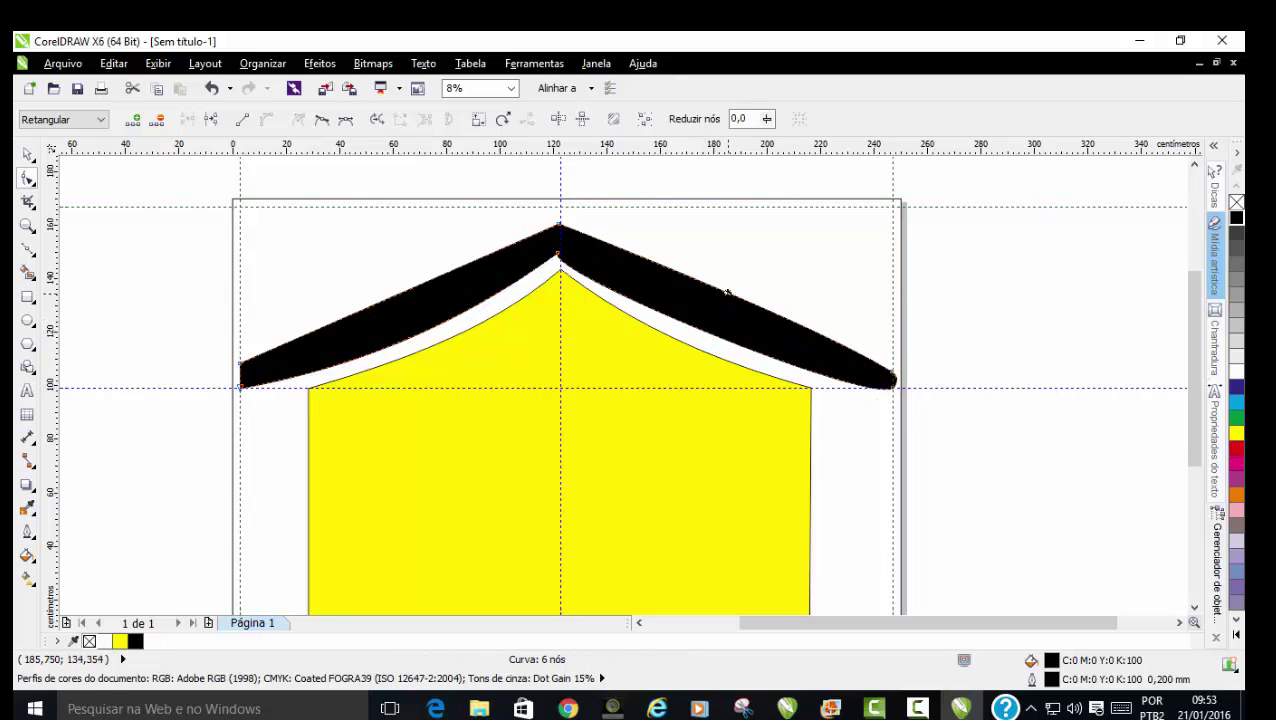
{"action": "left_click_drag", "start_coordinate": [727, 292], "coordinate": [738, 322]}
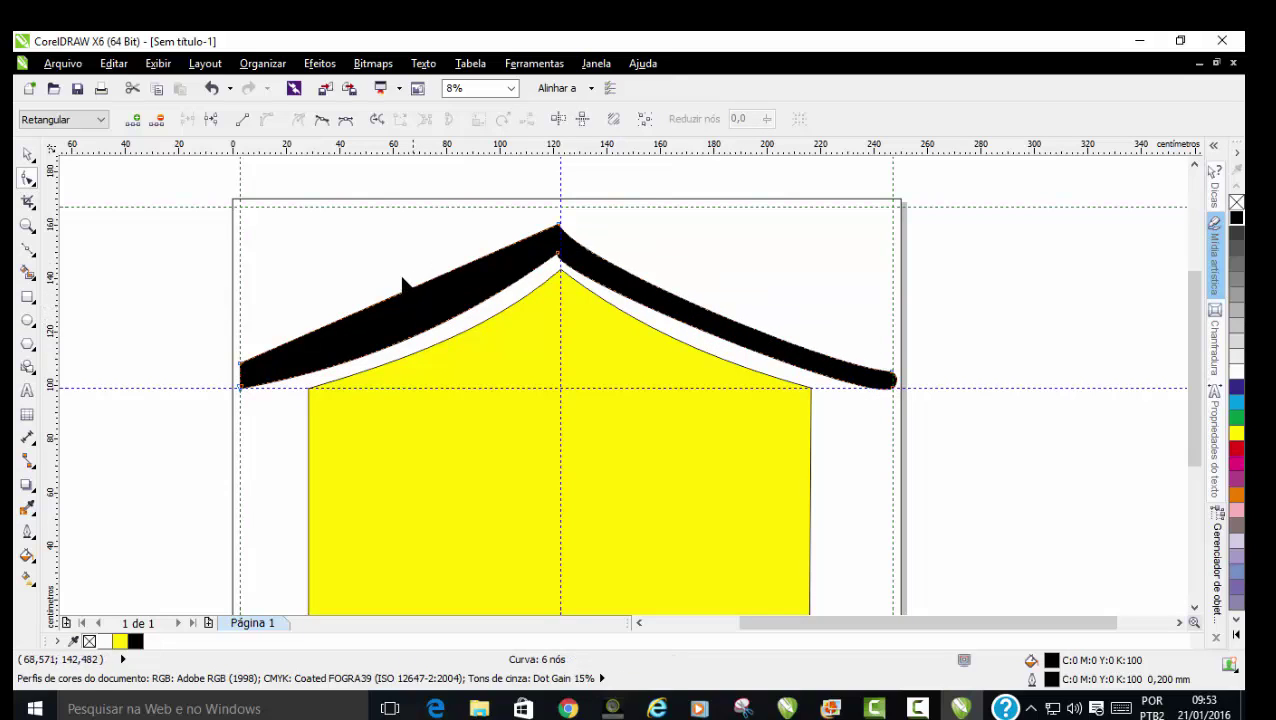
{"action": "left_click_drag", "start_coordinate": [387, 324], "coordinate": [414, 339]}
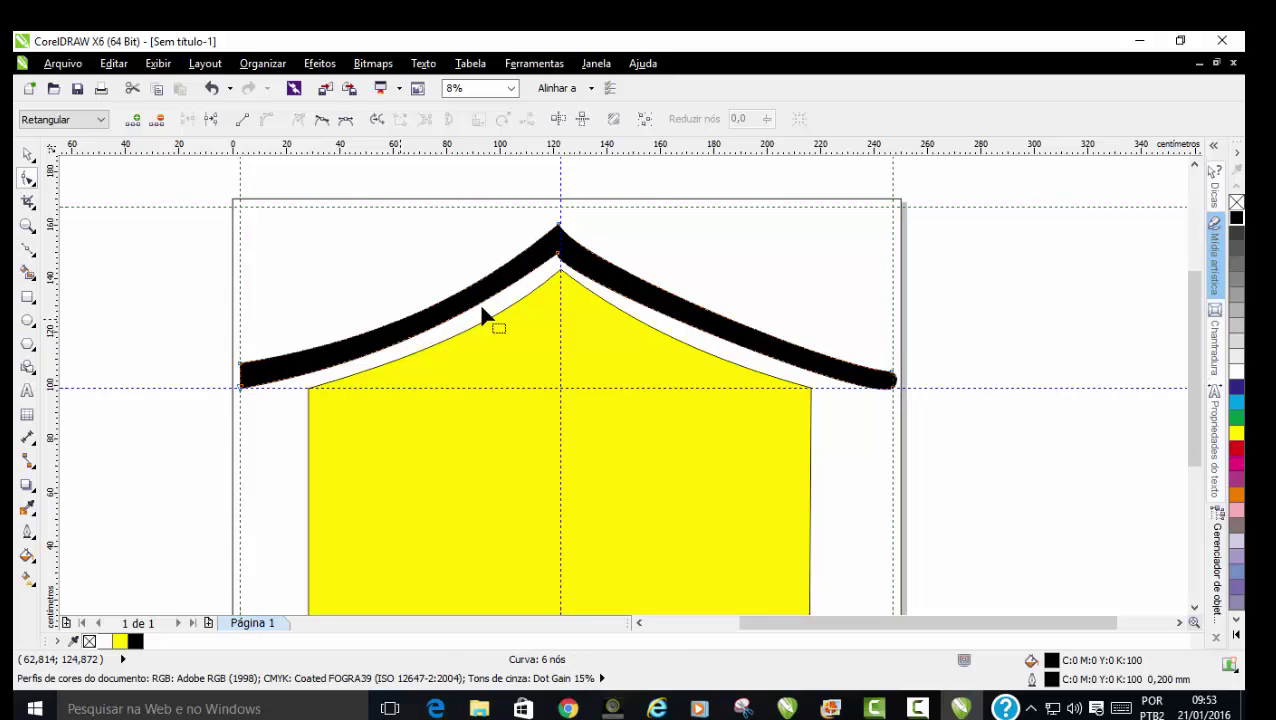
Raise the roof band's bottom-left corner, reshape its lower edge, and nudge the roof up-right
{"action": "scroll", "coordinate": [236, 395], "scroll_direction": "up", "scroll_amount": 3}
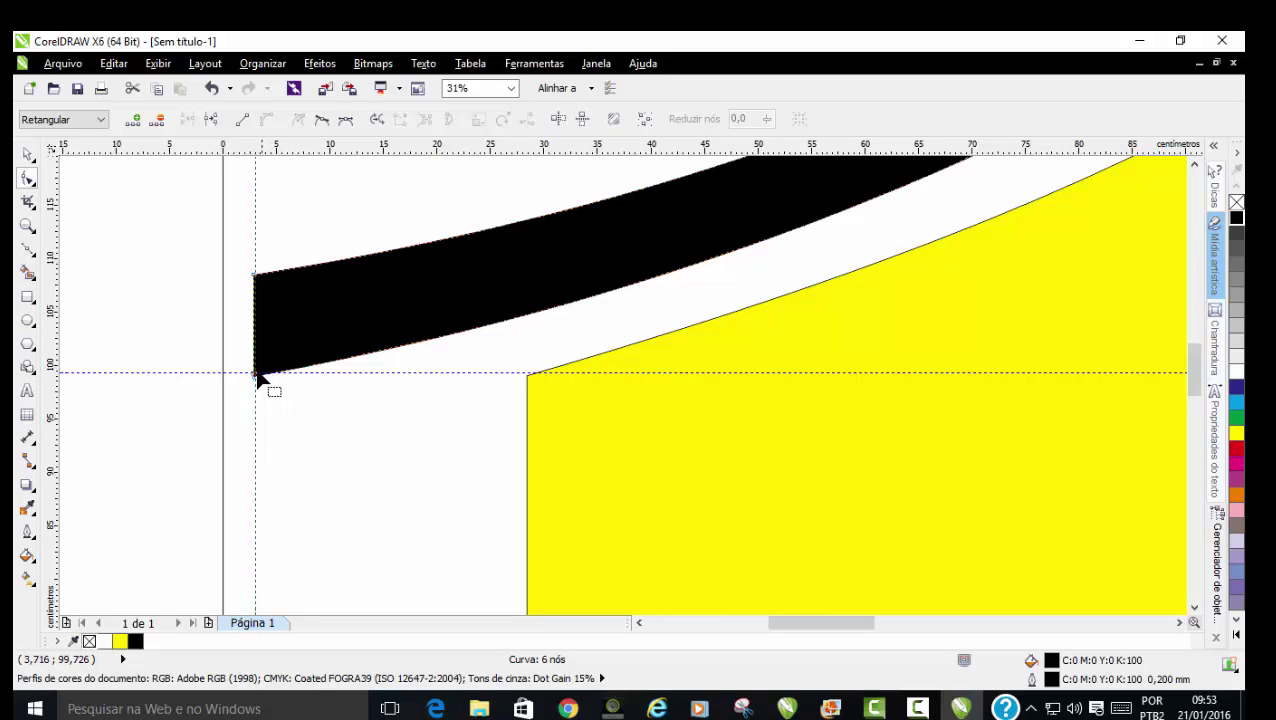
{"action": "left_click_drag", "start_coordinate": [256, 374], "coordinate": [257, 331]}
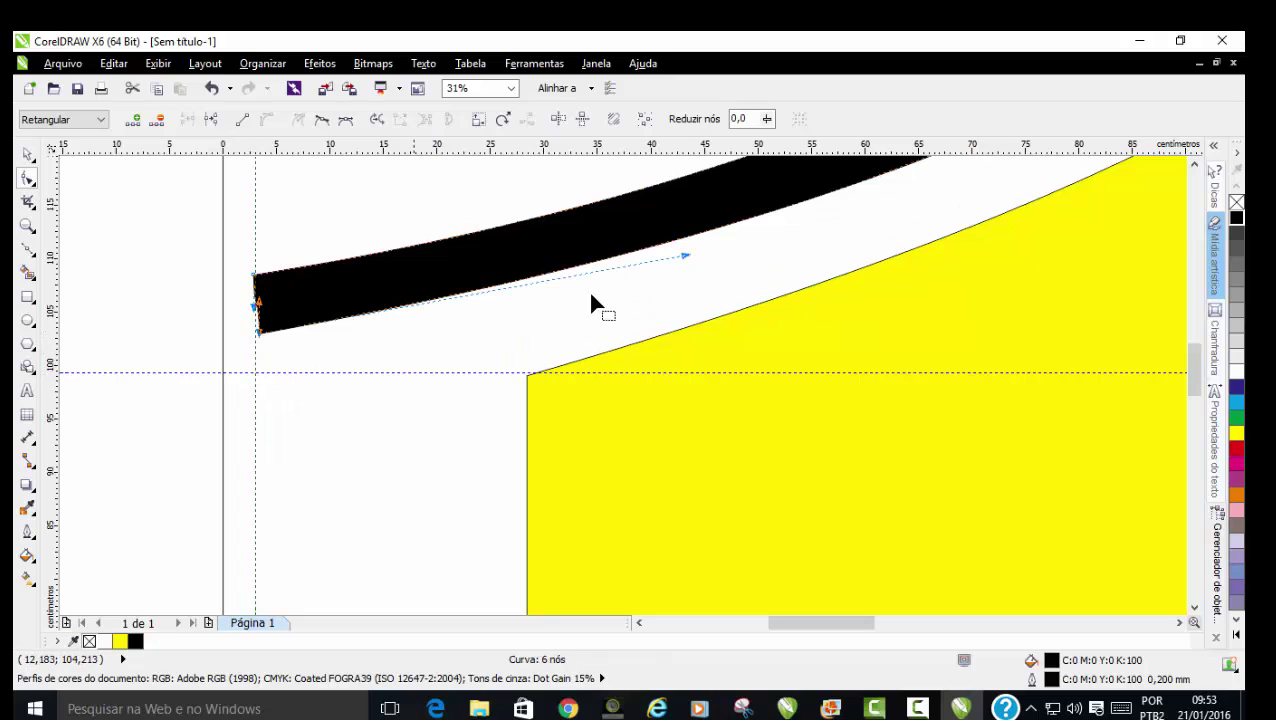
{"action": "left_click_drag", "start_coordinate": [681, 257], "coordinate": [572, 312]}
{"action": "scroll", "coordinate": [969, 356], "scroll_direction": "down", "scroll_amount": 2}
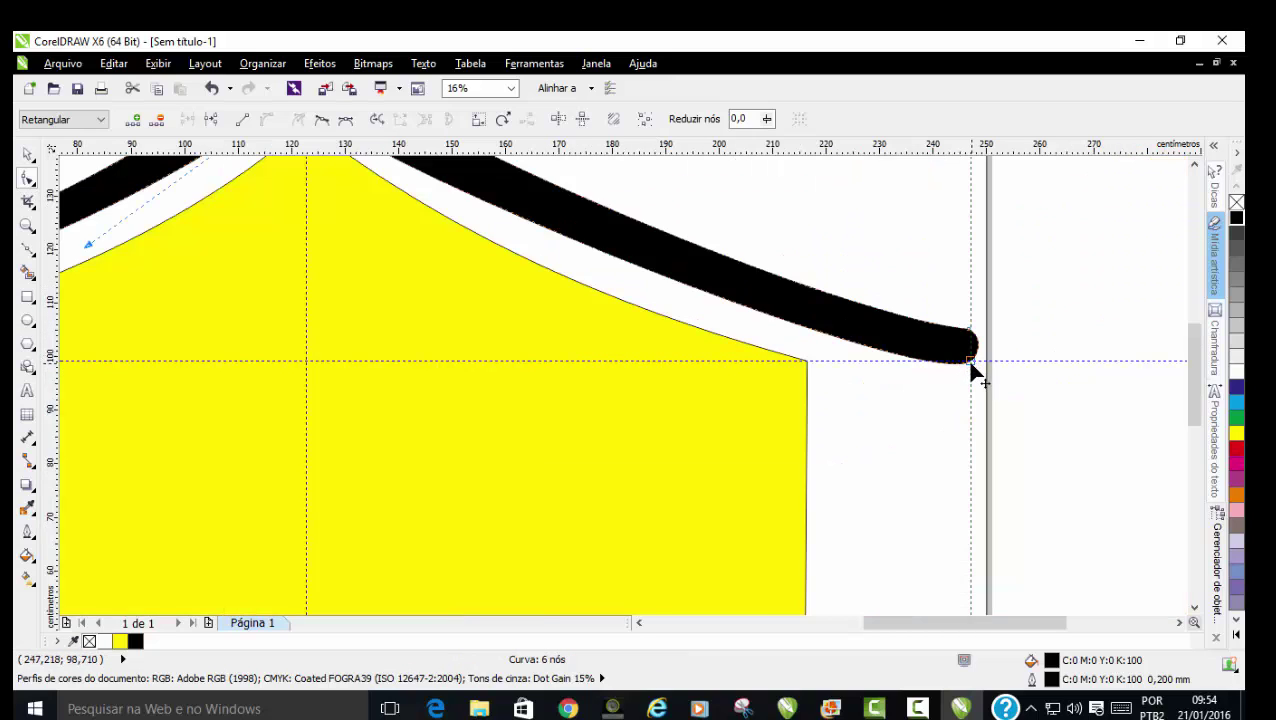
{"action": "scroll", "coordinate": [972, 360], "scroll_direction": "down", "scroll_amount": 2}
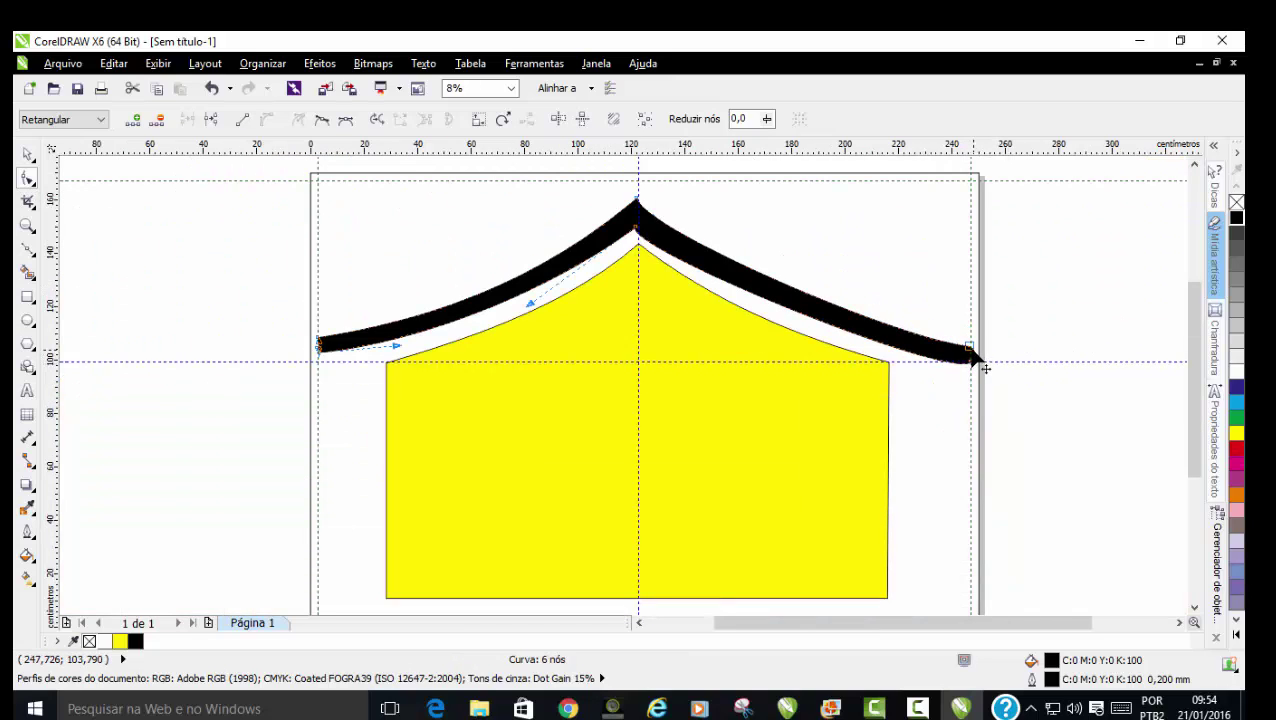
{"action": "scroll", "coordinate": [590, 305], "scroll_direction": "down", "scroll_amount": 2}
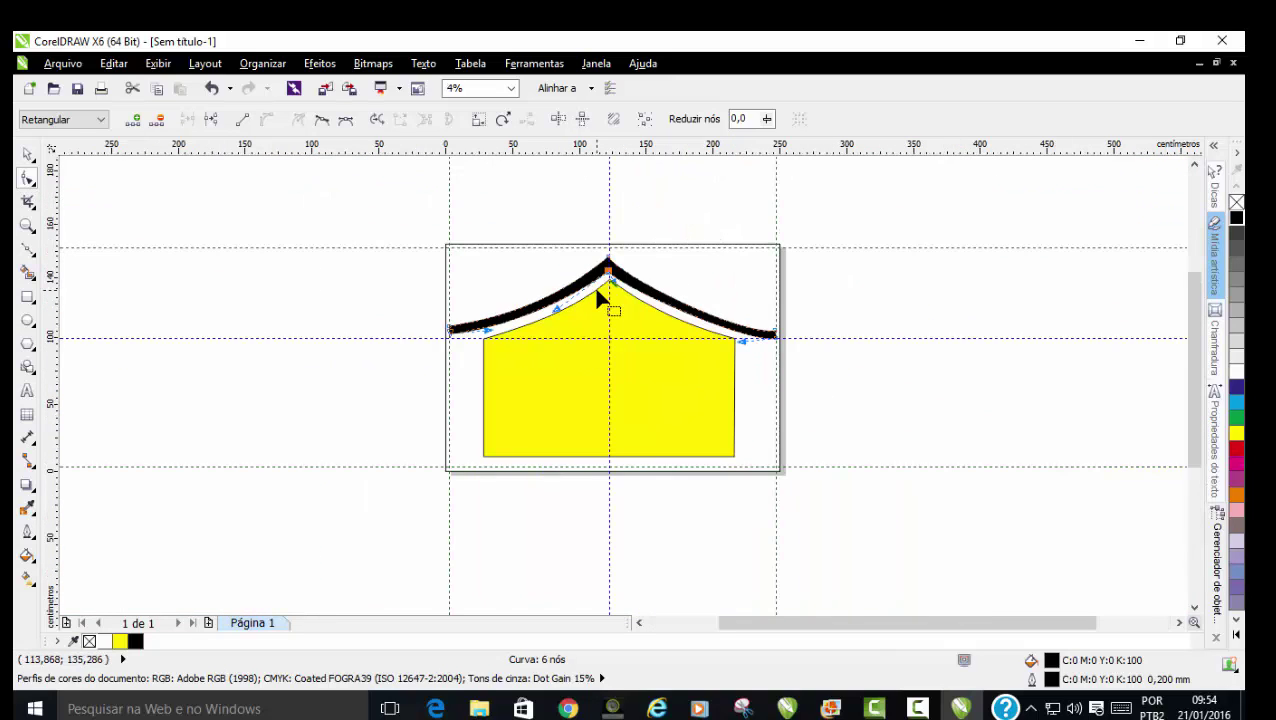
{"action": "scroll", "coordinate": [597, 292], "scroll_direction": "up", "scroll_amount": 2}
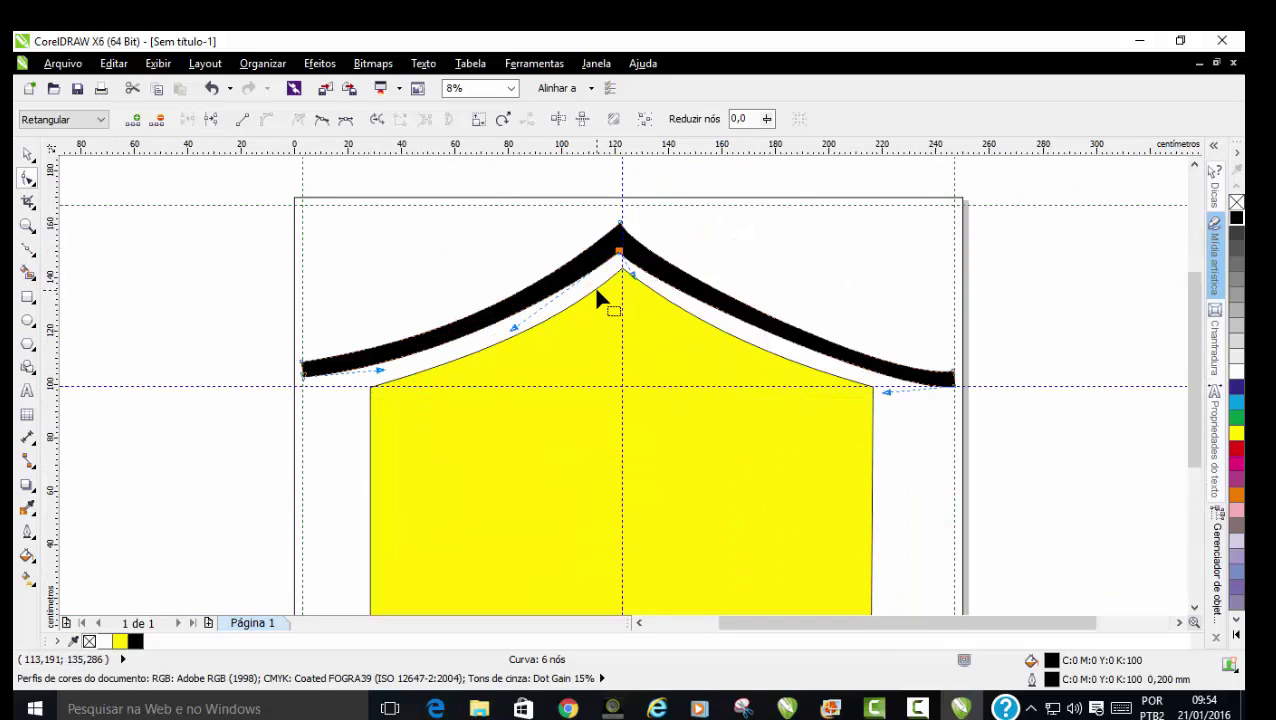
{"action": "left_click", "coordinate": [27, 154]}
{"action": "left_click_drag", "start_coordinate": [667, 270], "coordinate": [652, 243]}
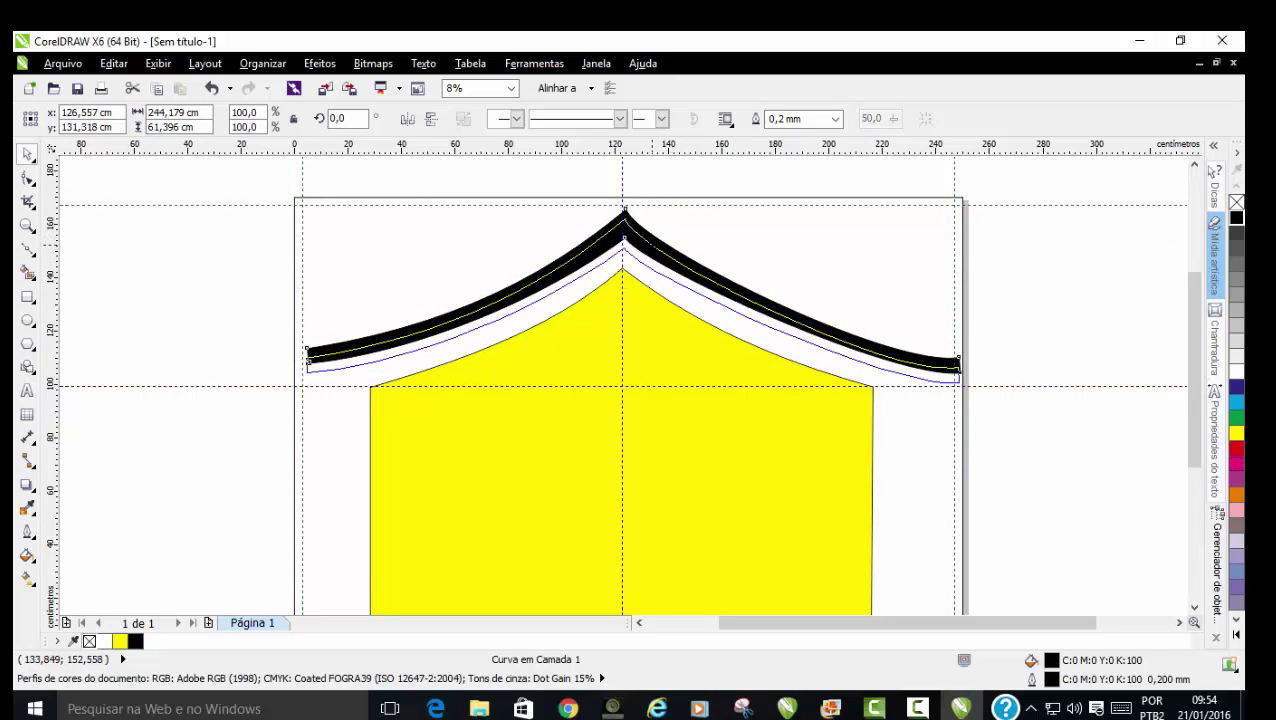
Narrow the roof's right tip by moving its upper-right and bottom-right nodes left, then view the whole page
{"action": "double_click", "coordinate": [652, 243]}
{"action": "scroll", "coordinate": [790, 240], "scroll_direction": "up", "scroll_amount": 2}
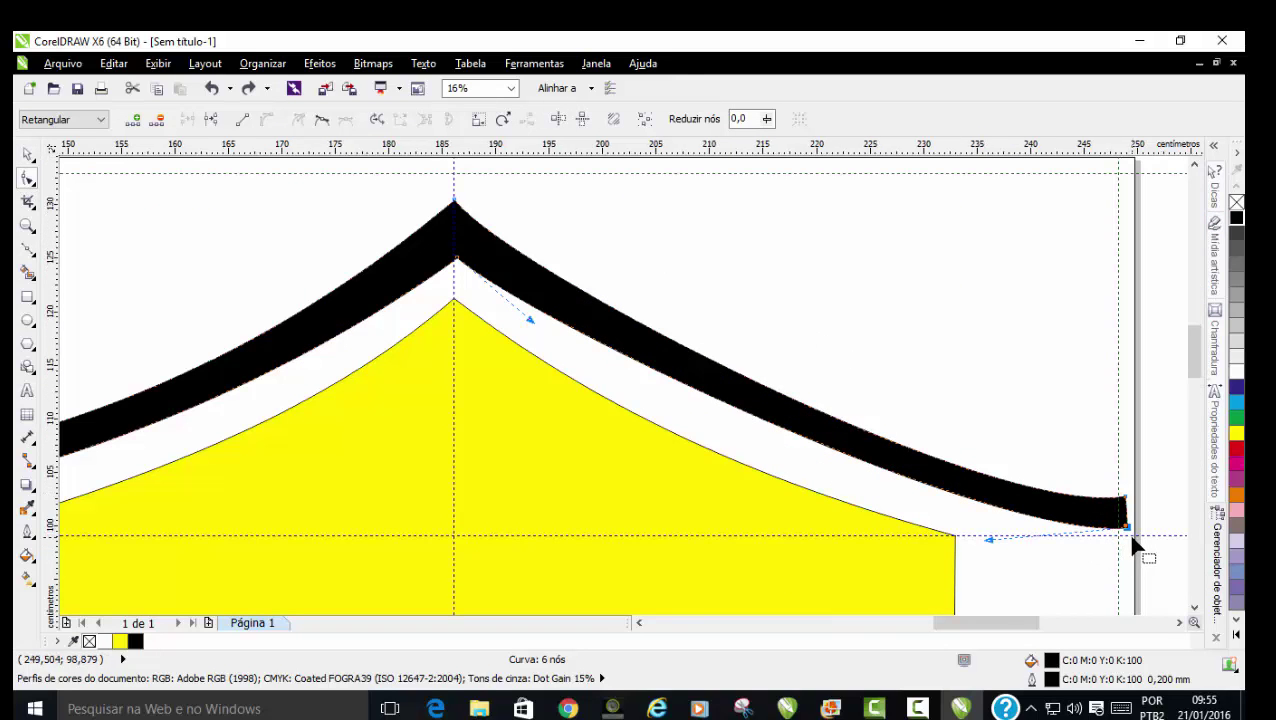
{"action": "scroll", "coordinate": [1132, 538], "scroll_direction": "up", "scroll_amount": 4}
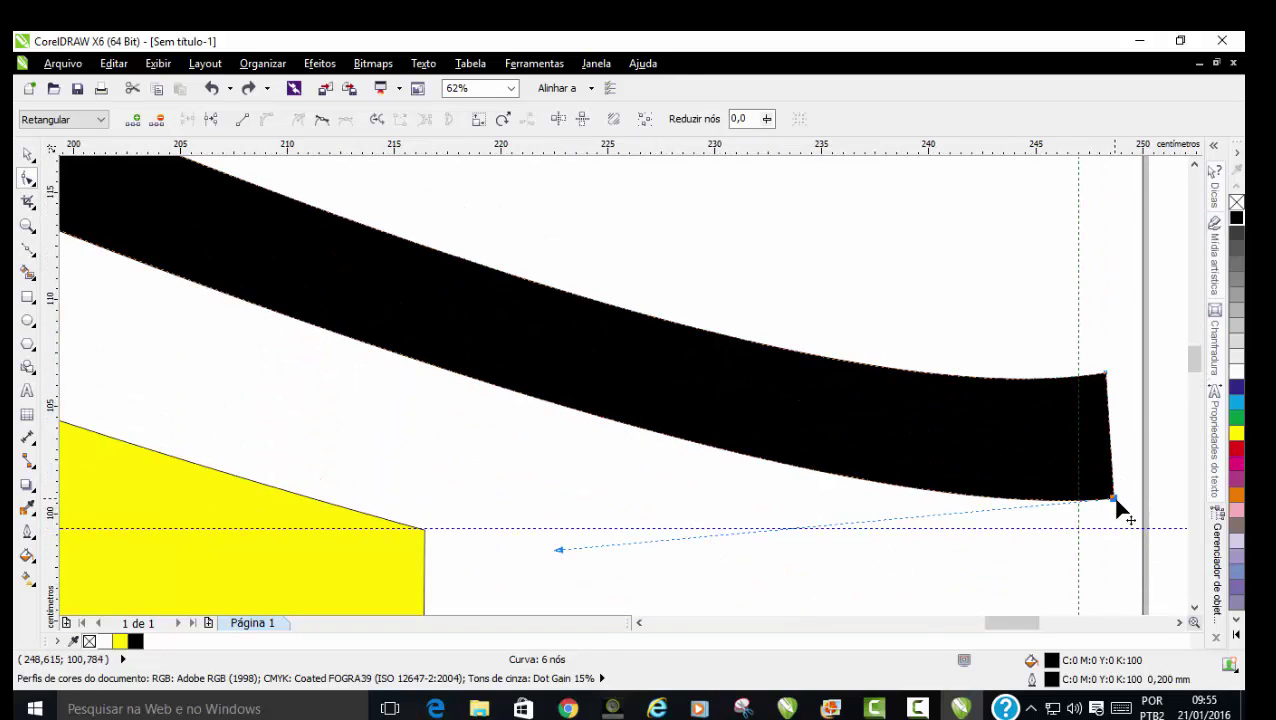
{"action": "left_click_drag", "start_coordinate": [1115, 498], "coordinate": [1072, 500]}
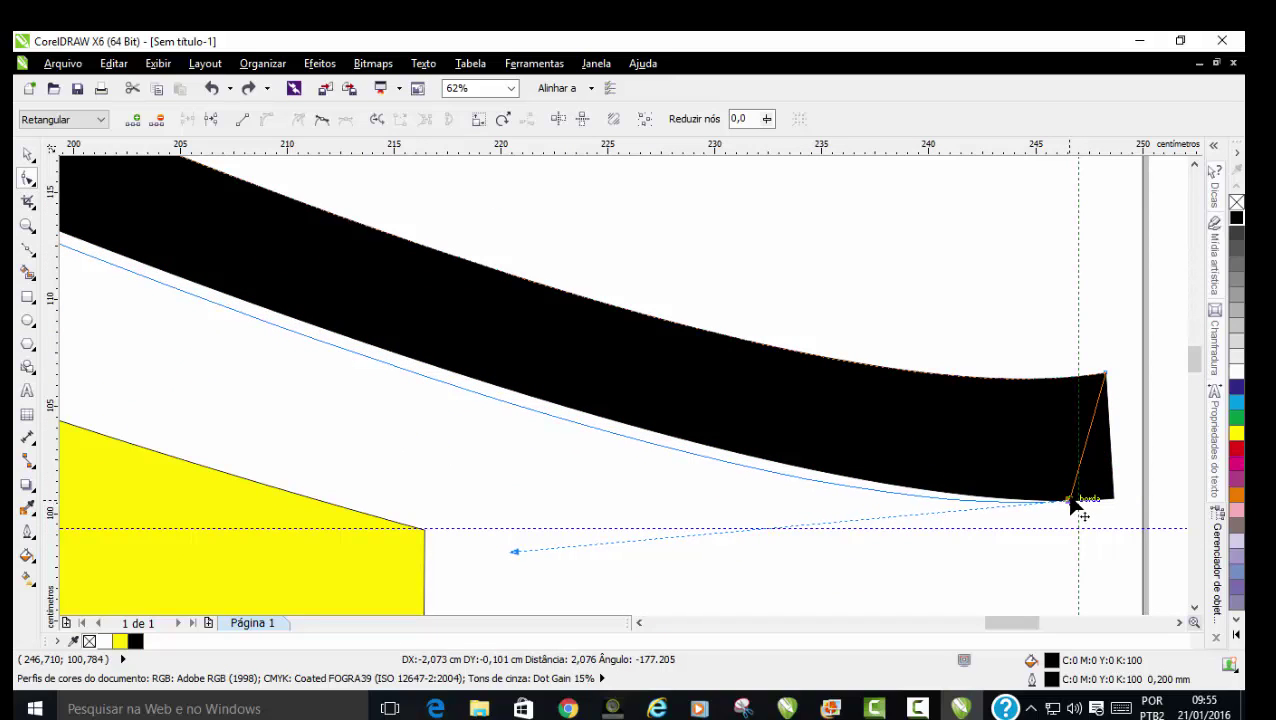
{"action": "left_click_drag", "start_coordinate": [1071, 501], "coordinate": [1063, 498]}
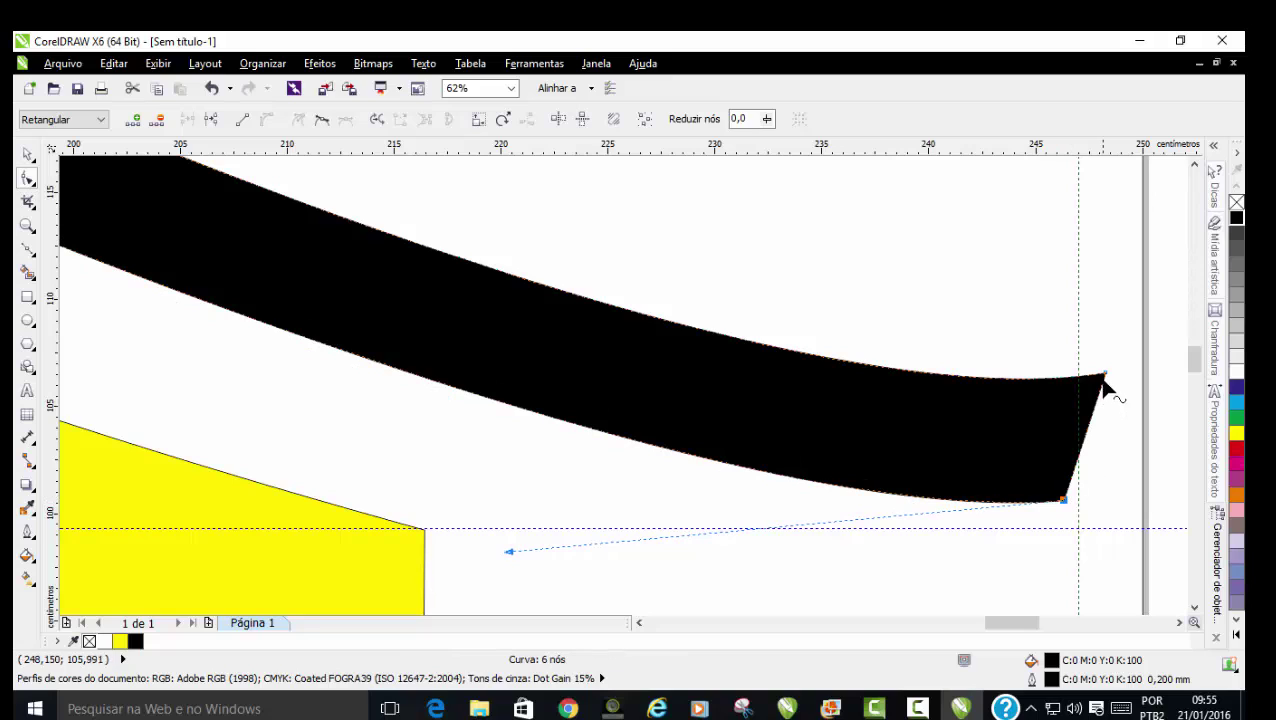
{"action": "left_click_drag", "start_coordinate": [1103, 378], "coordinate": [1079, 376]}
{"action": "left_click", "coordinate": [1064, 500]}
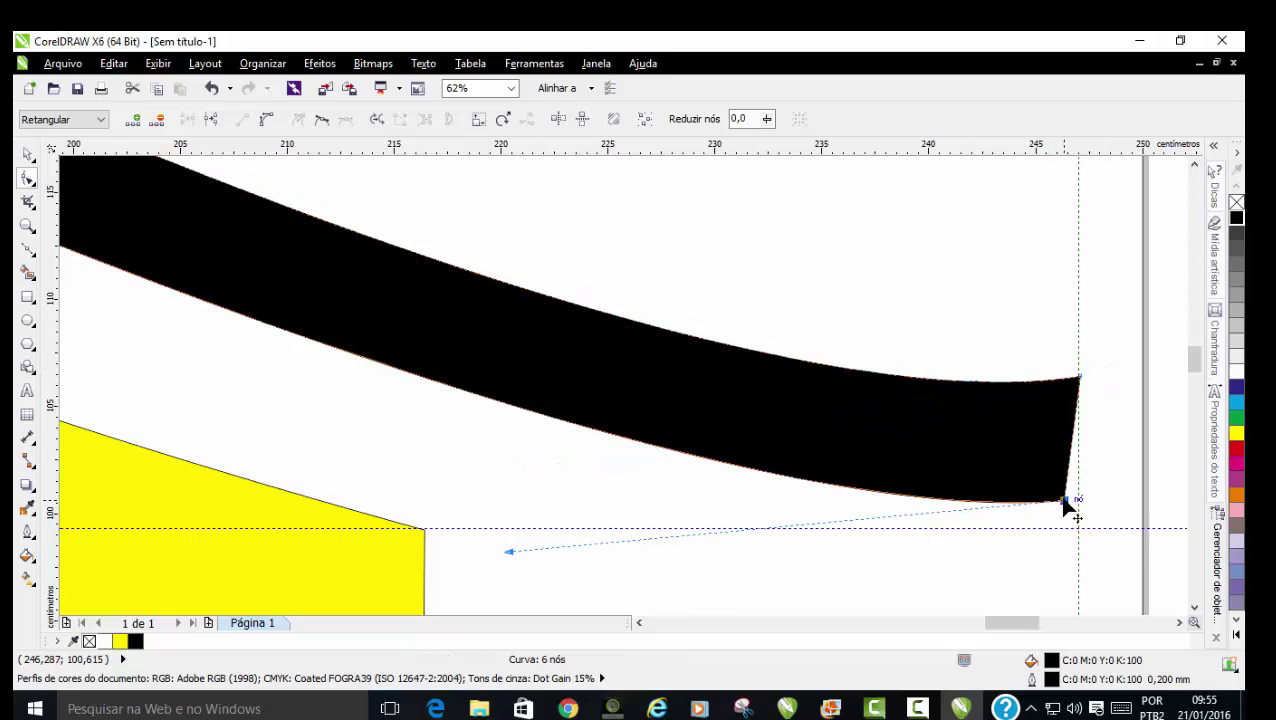
{"action": "left_click_drag", "start_coordinate": [1063, 500], "coordinate": [1040, 507]}
{"action": "scroll", "coordinate": [1150, 492], "scroll_direction": "down", "scroll_amount": 5}
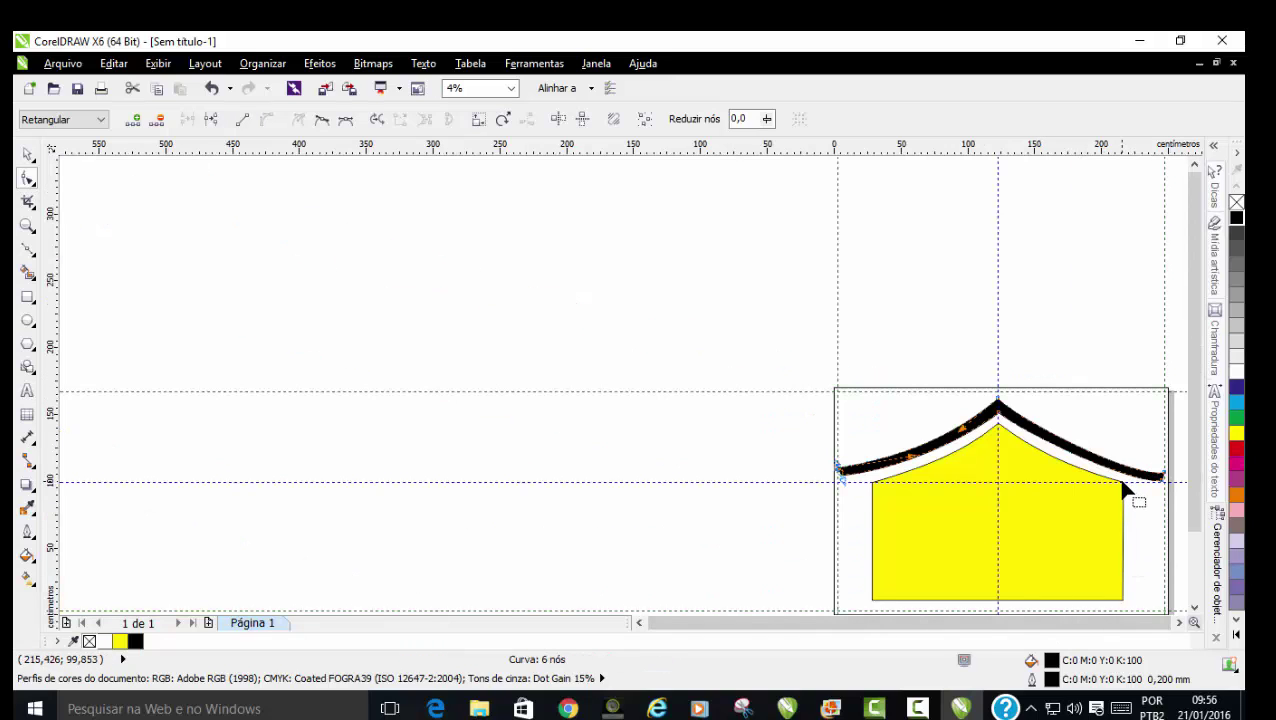
{"action": "key", "text": "shift+F4"}
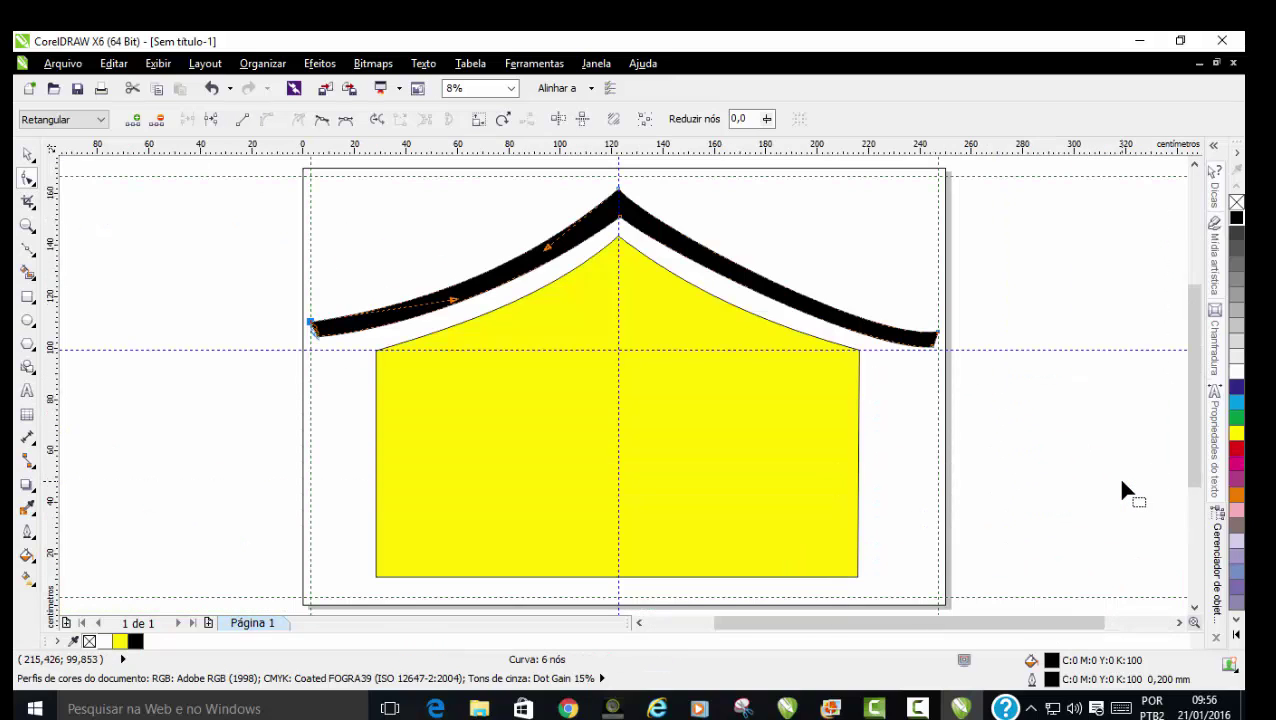
Draw a tall door and a window rectangle on the house, making the window white with no outline
{"action": "left_click", "coordinate": [27, 154]}
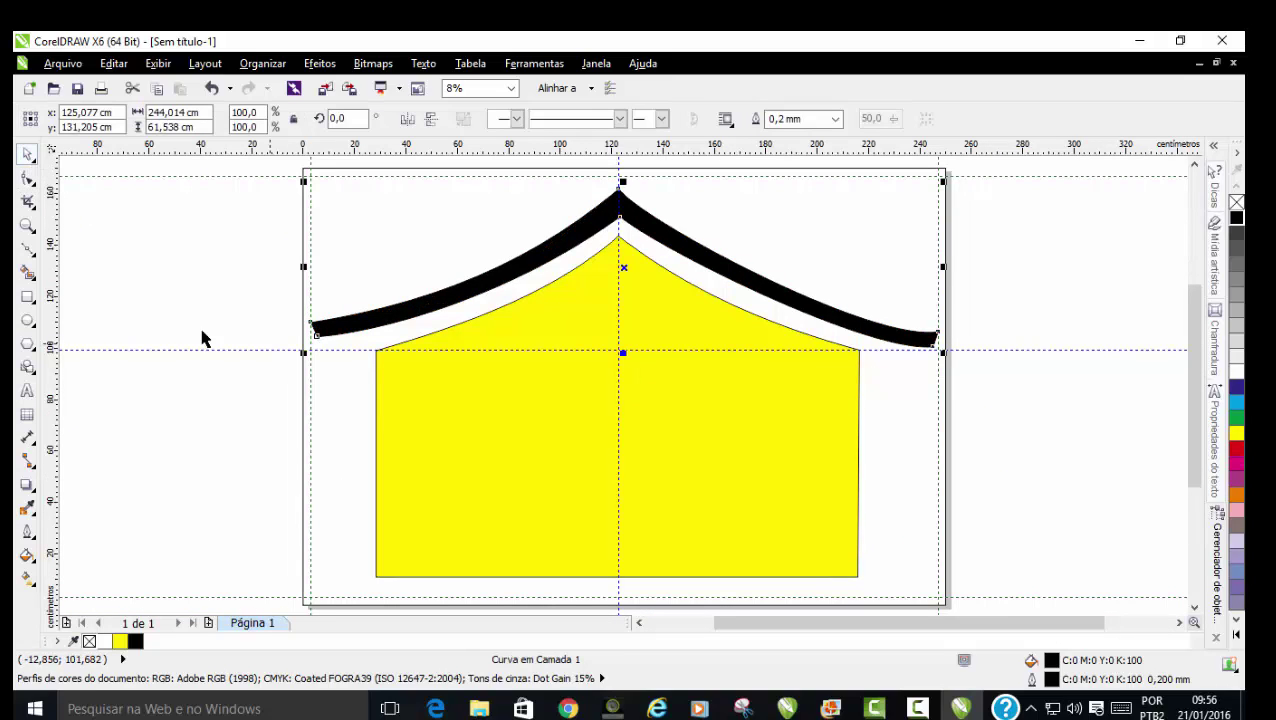
{"action": "left_click", "coordinate": [28, 297]}
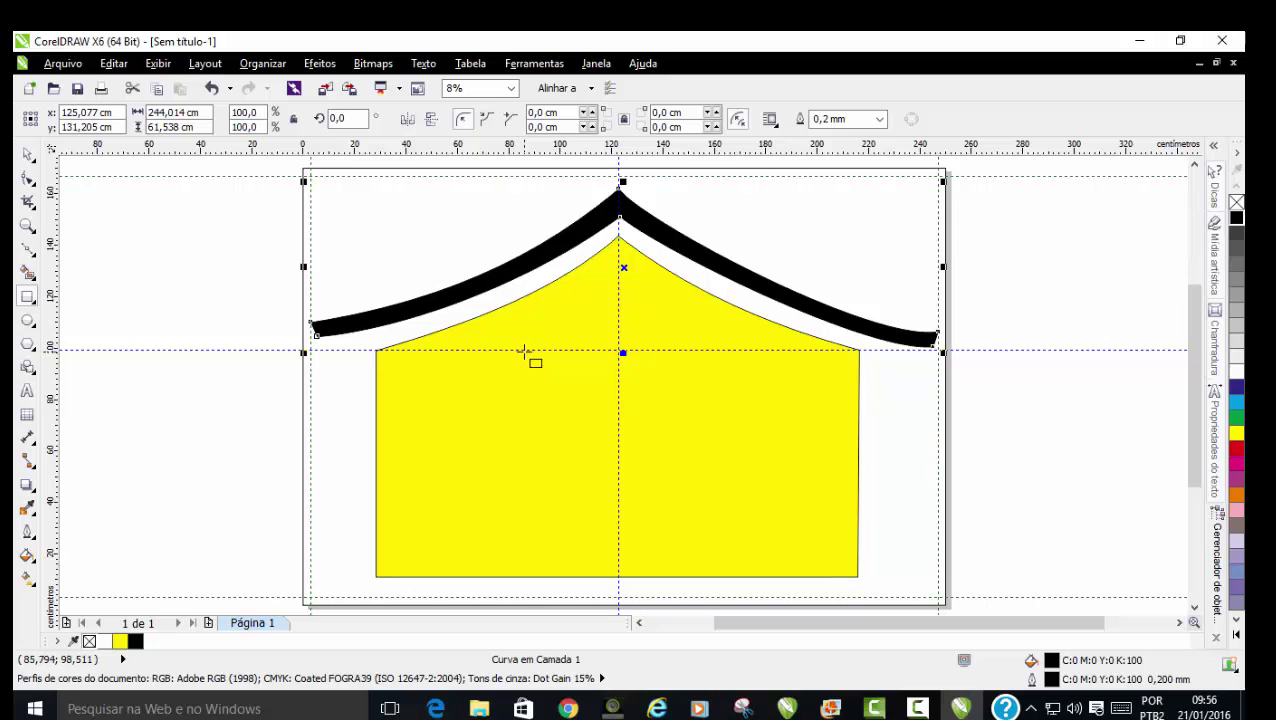
{"action": "left_click_drag", "start_coordinate": [523, 351], "coordinate": [617, 577]}
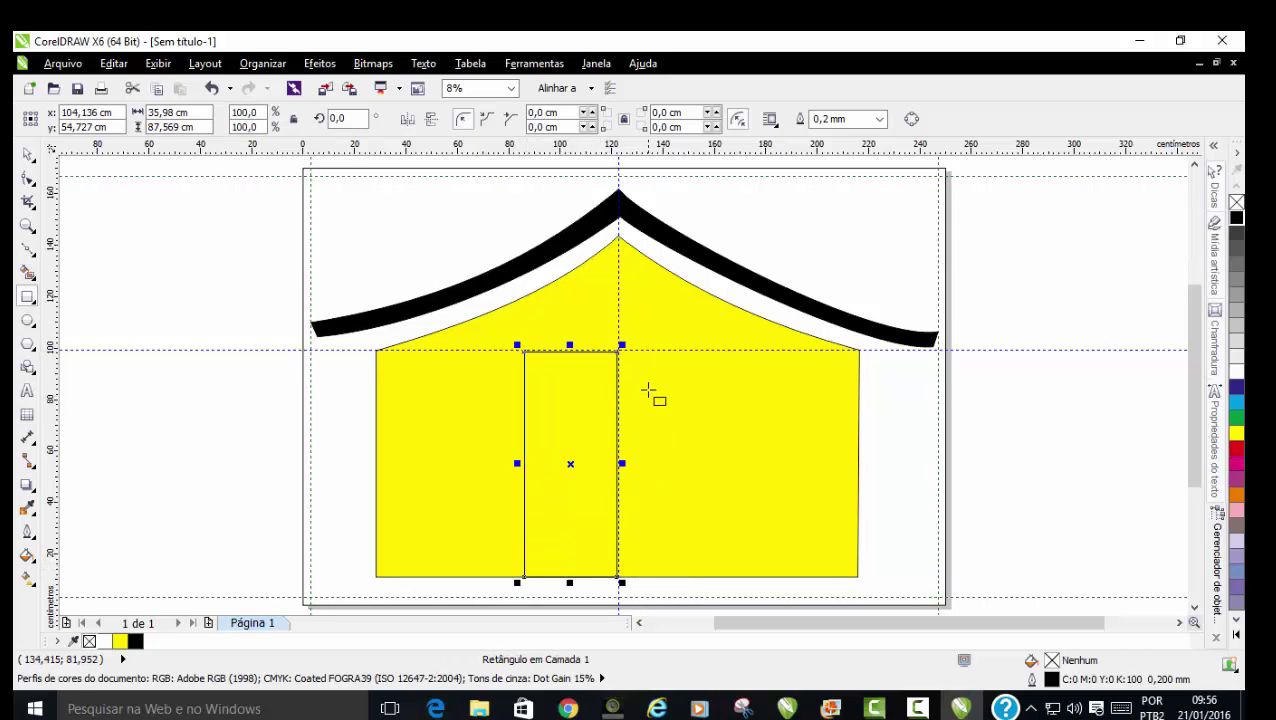
{"action": "left_click_drag", "start_coordinate": [663, 351], "coordinate": [801, 417]}
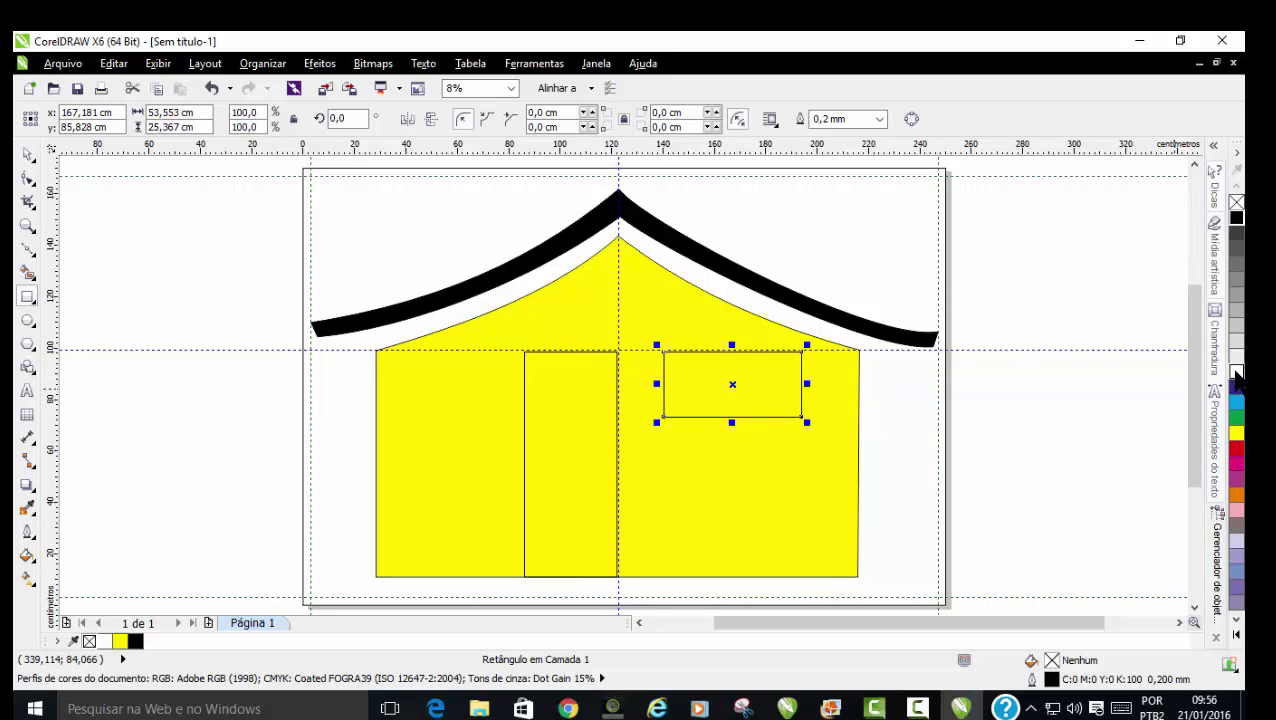
{"action": "left_click", "coordinate": [1236, 372]}
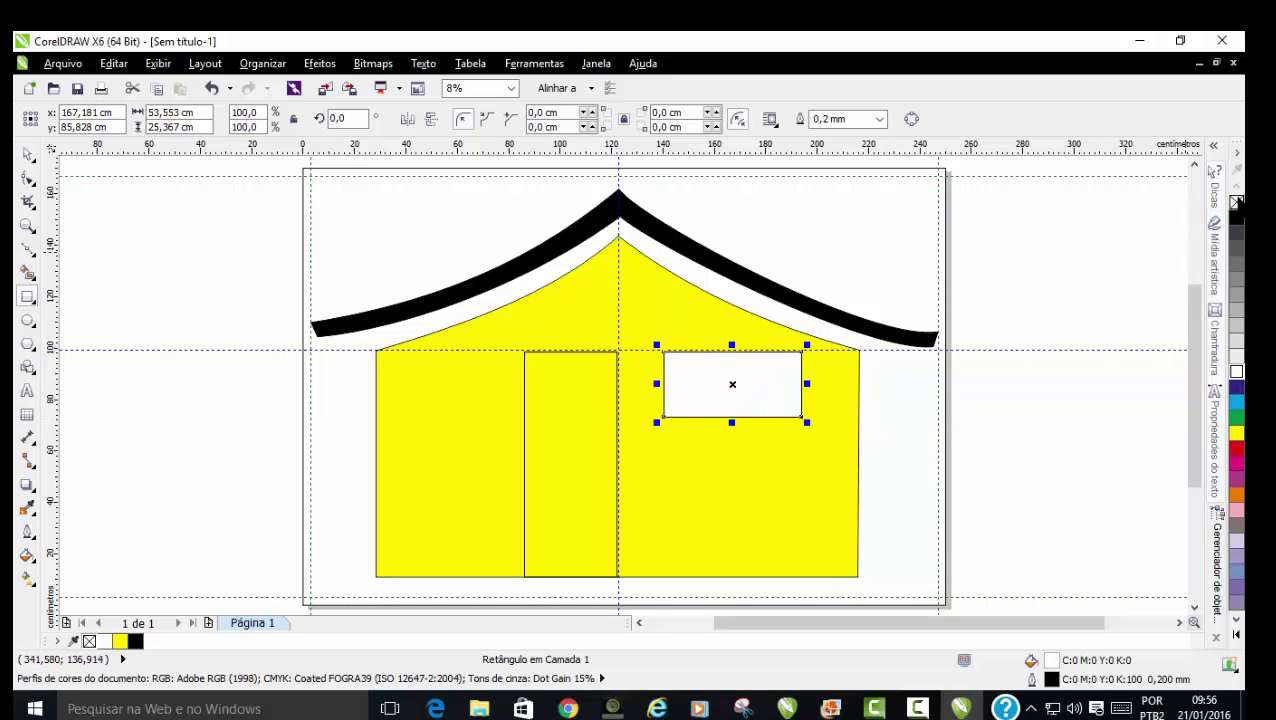
{"action": "right_click", "coordinate": [1236, 202]}
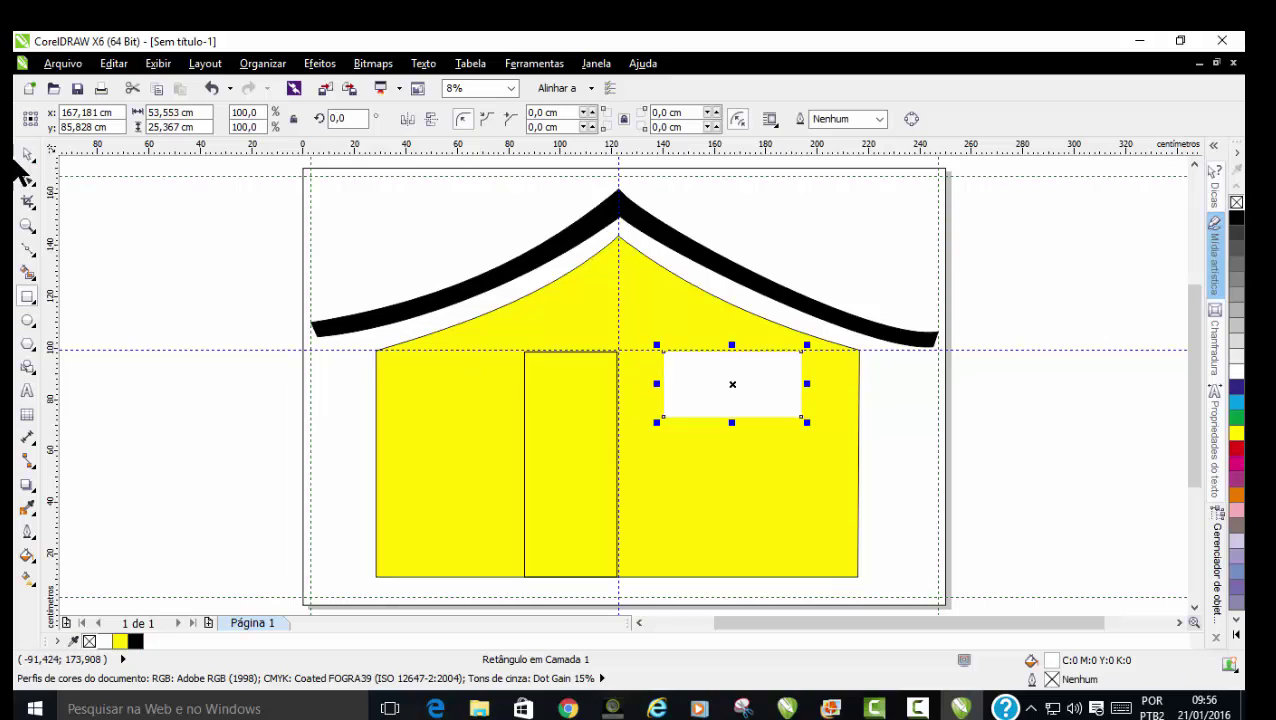
Make the door rectangle white with no outline
{"action": "left_click", "coordinate": [27, 155]}
{"action": "left_click", "coordinate": [550, 447]}
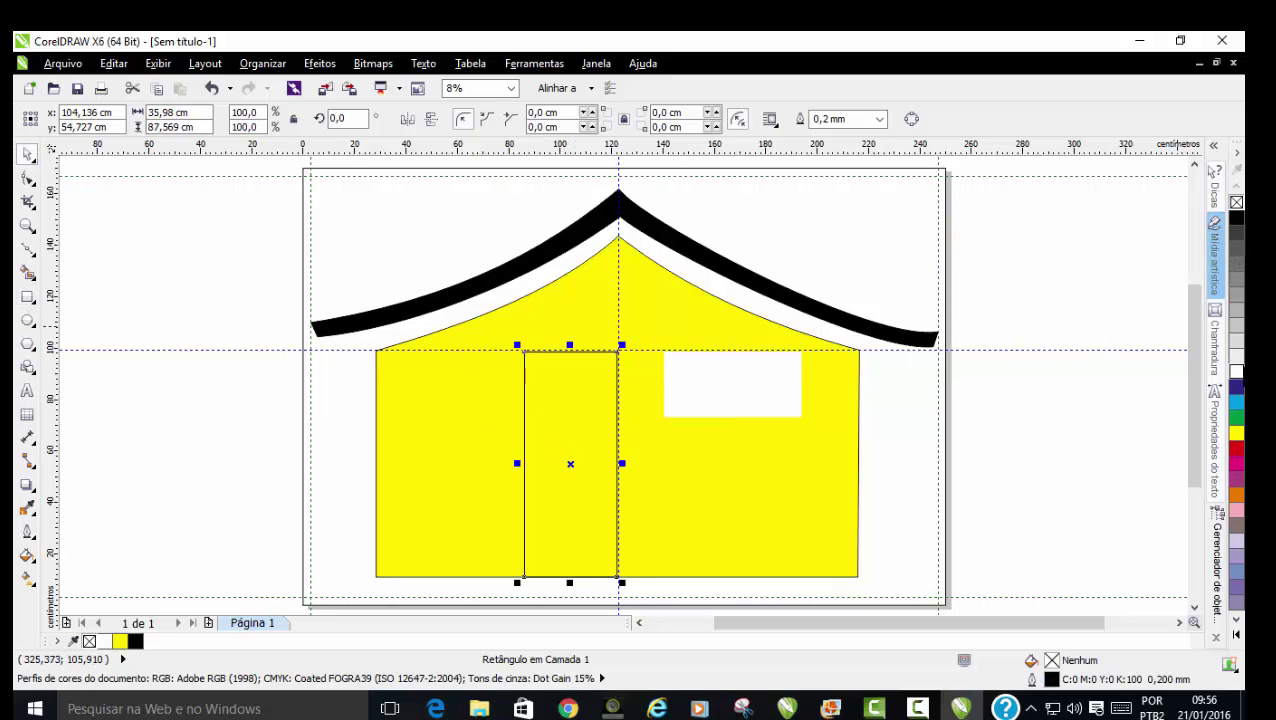
{"action": "left_click", "coordinate": [1237, 370]}
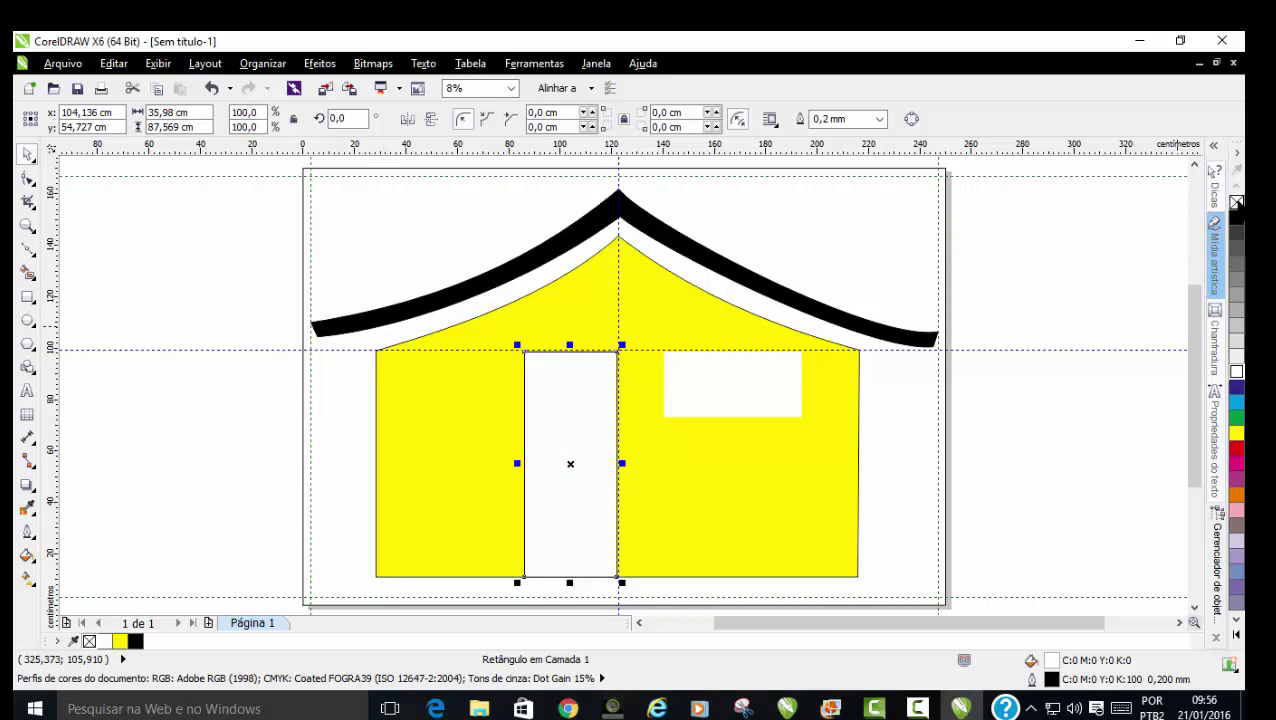
{"action": "right_click", "coordinate": [1236, 202]}
{"action": "left_click", "coordinate": [1078, 254]}
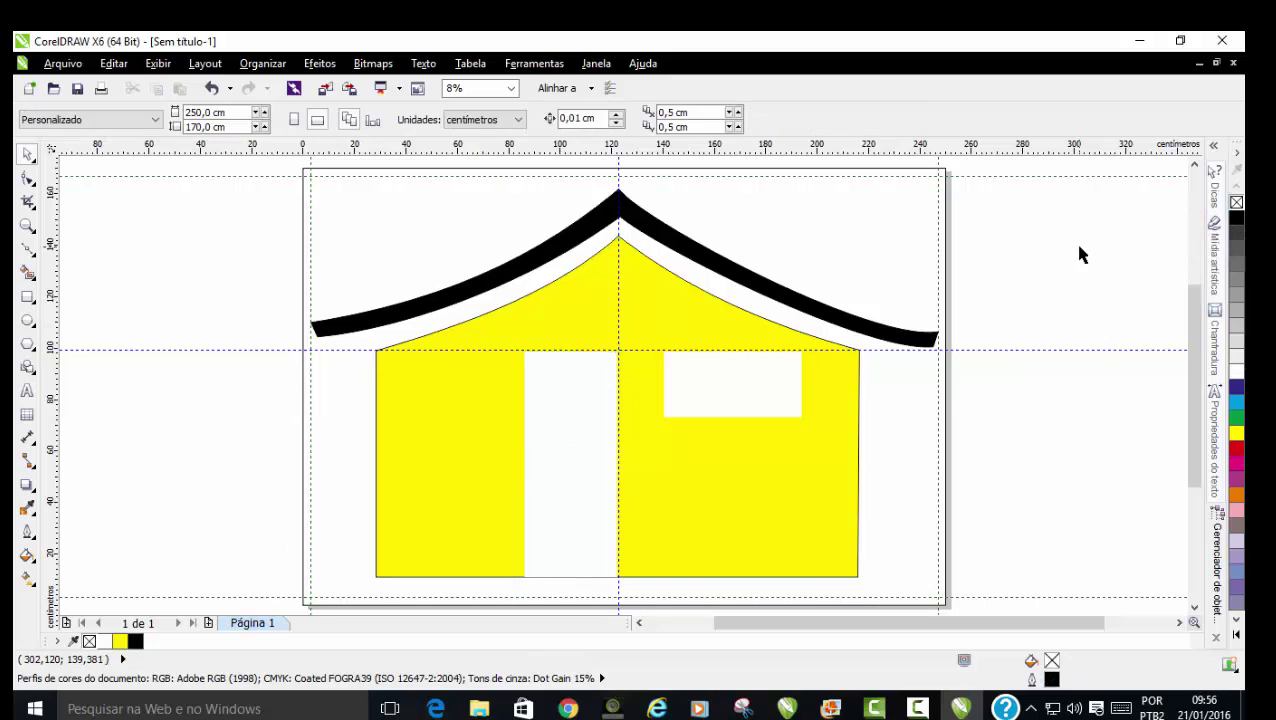
Give the house body a vertical linear gradient, orange at the peak to yellow at the bottom
{"action": "left_click", "coordinate": [677, 302]}
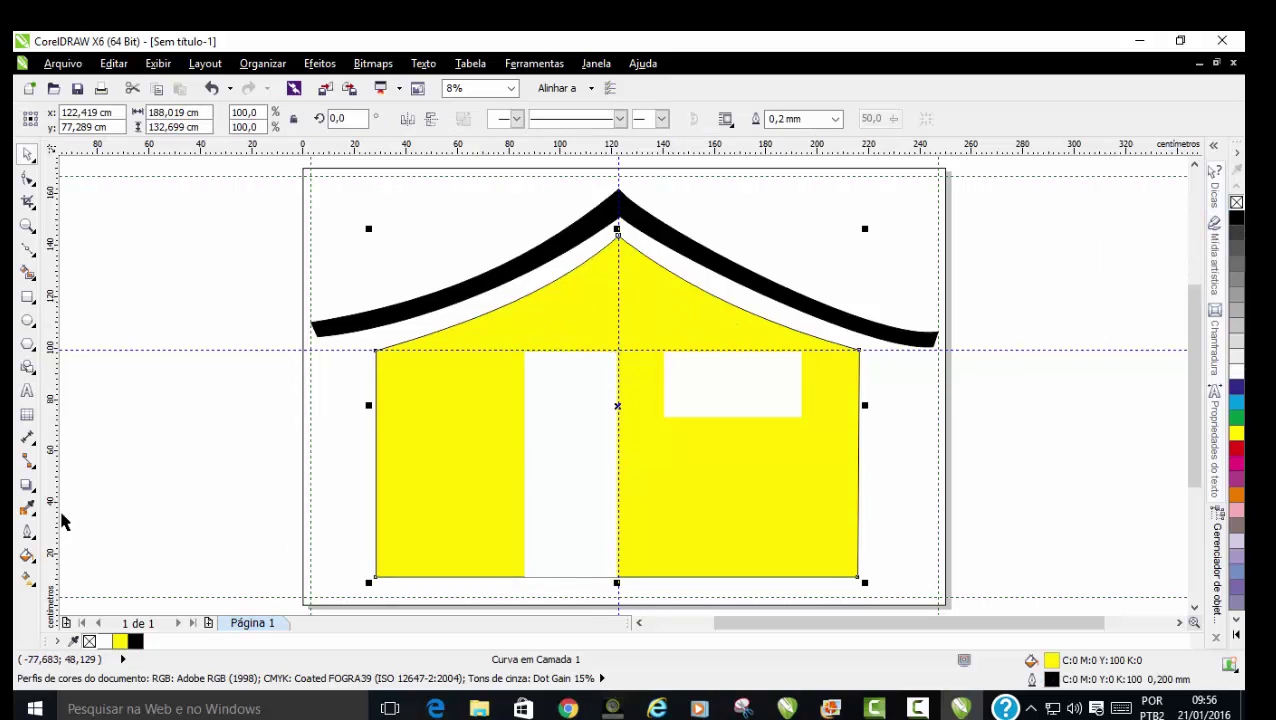
{"action": "left_click", "coordinate": [26, 578]}
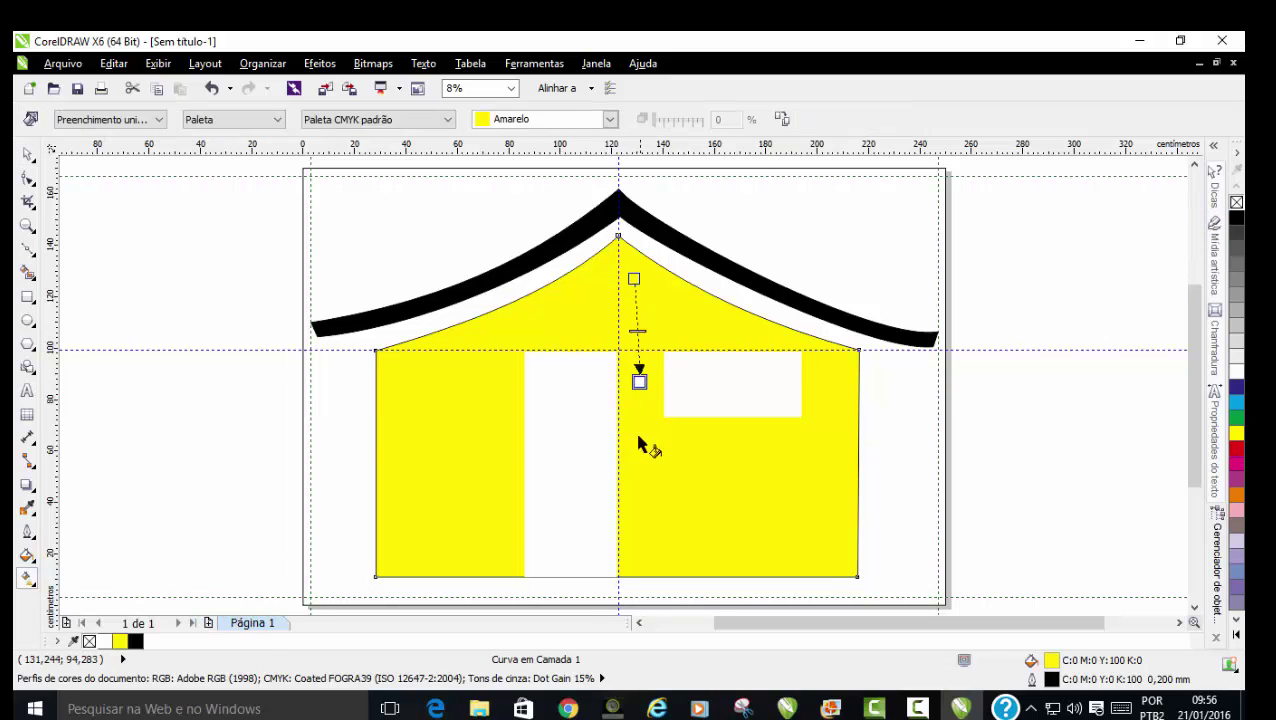
{"action": "left_click_drag", "start_coordinate": [640, 443], "coordinate": [636, 541]}
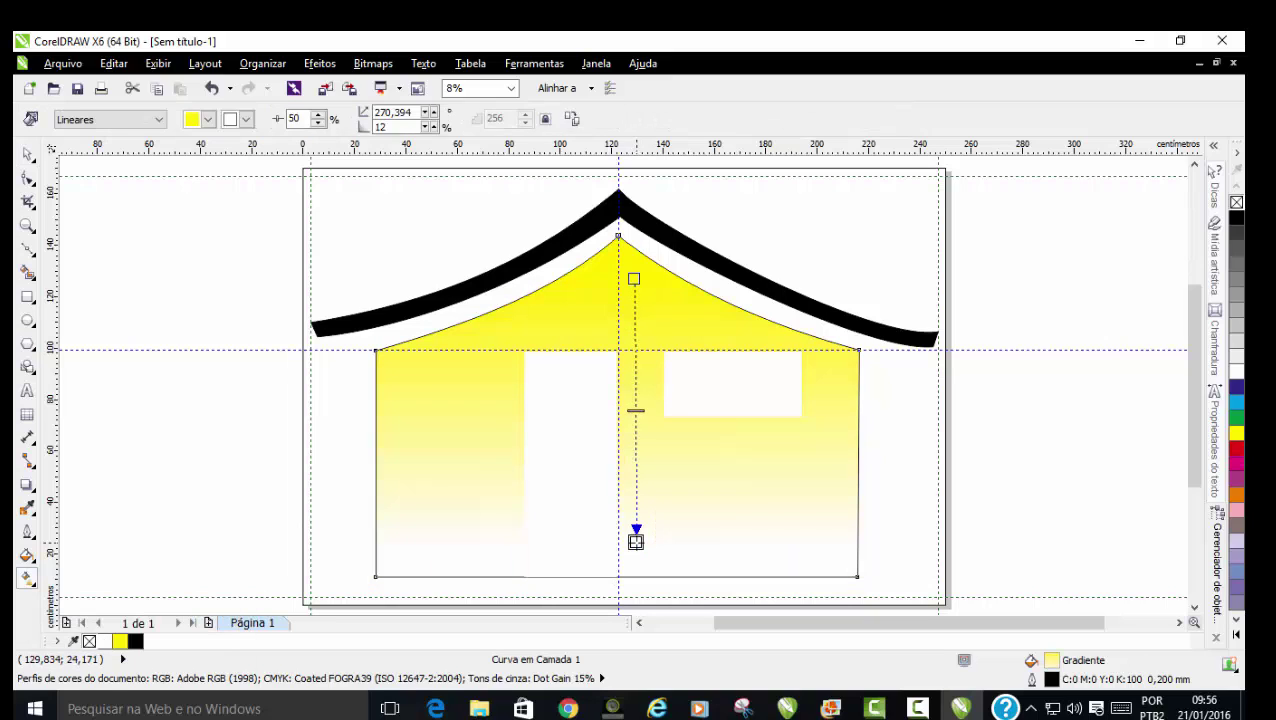
{"action": "left_click", "coordinate": [1237, 494]}
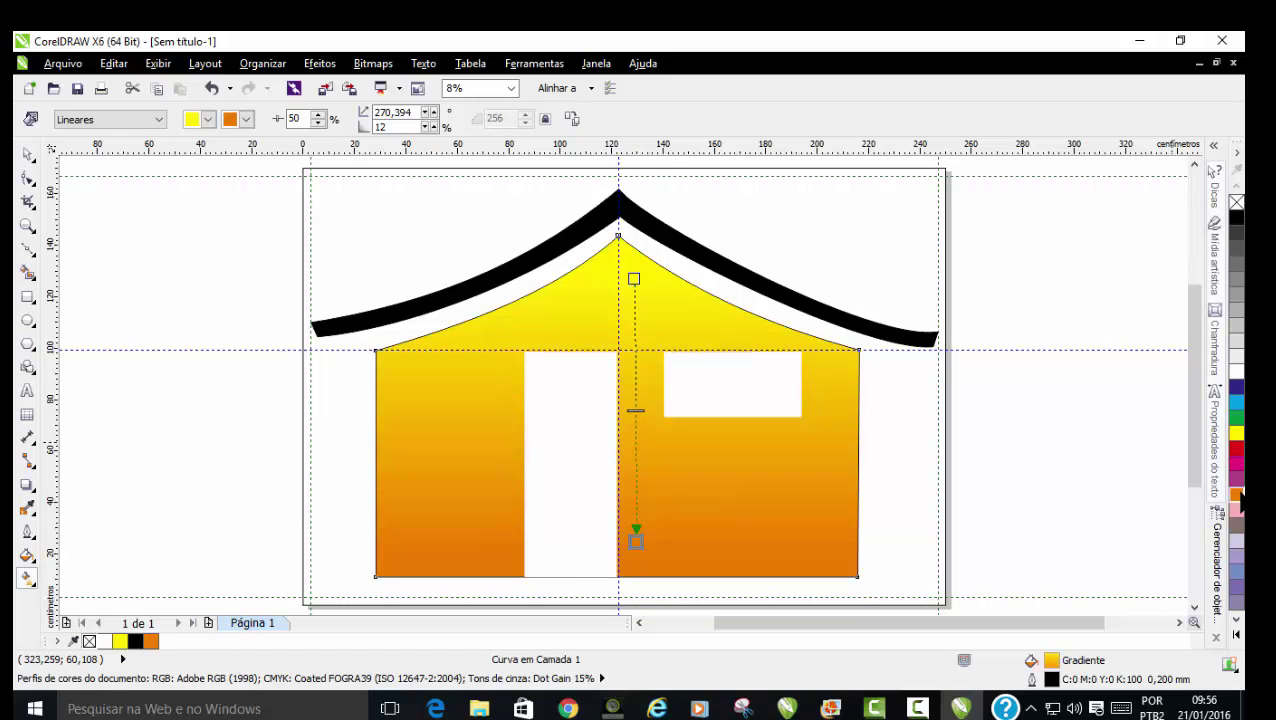
{"action": "mouse_move", "coordinate": [636, 541]}
{"action": "left_mouse_down"}
{"action": "mouse_move", "coordinate": [561, 331]}
{"action": "mouse_move", "coordinate": [642, 190]}
{"action": "left_mouse_up"}
{"action": "left_click_drag", "start_coordinate": [633, 278], "coordinate": [642, 546]}
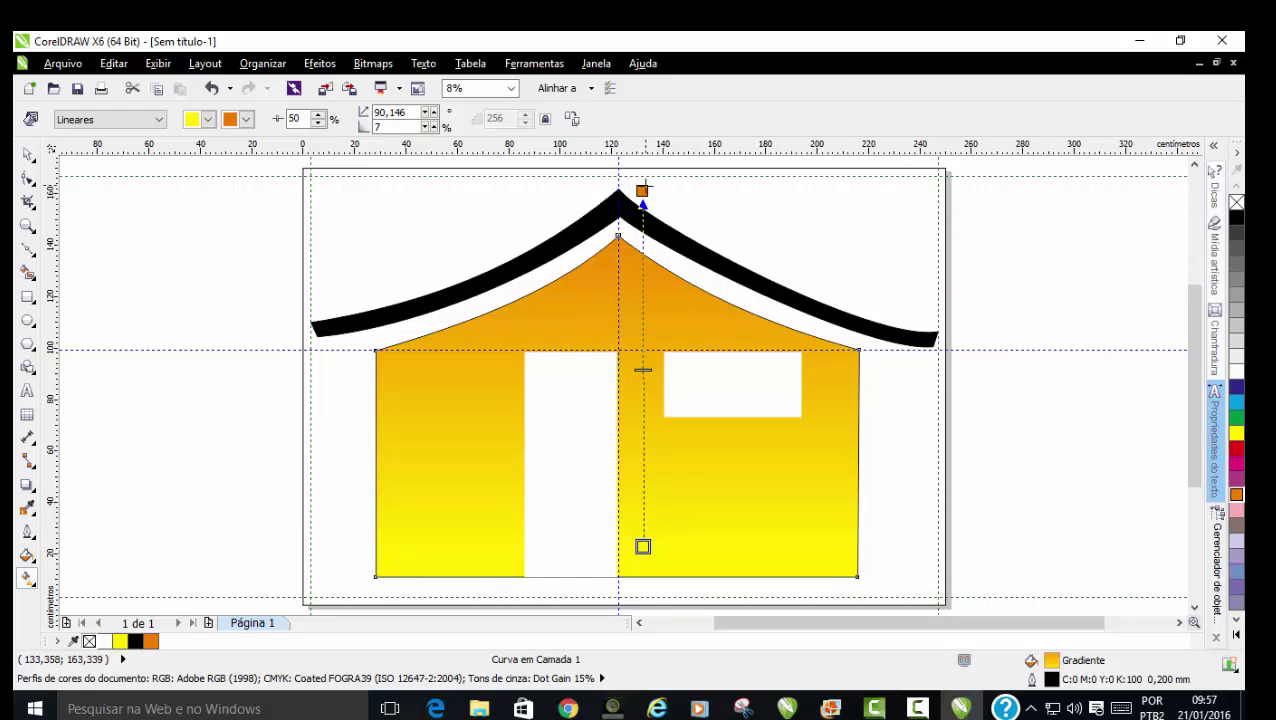
{"action": "left_click_drag", "start_coordinate": [642, 190], "coordinate": [642, 196]}
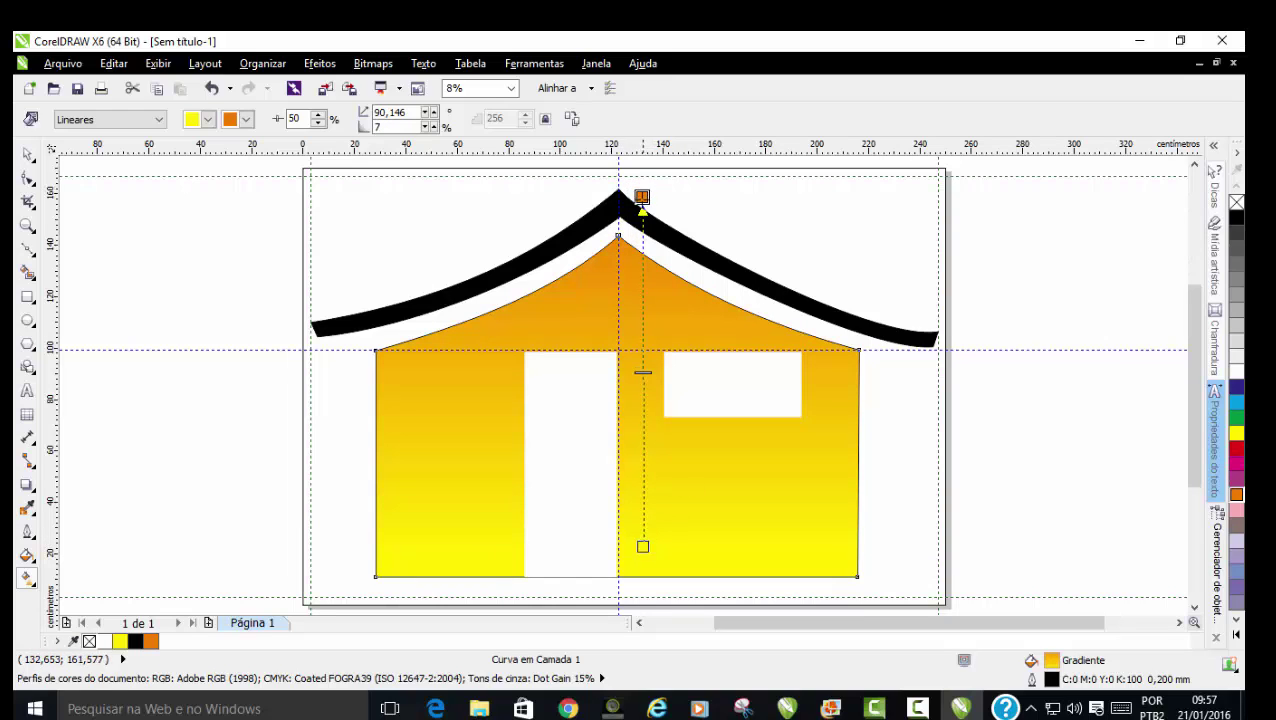
Remove the outline from the gradient-filled house body
{"action": "left_click", "coordinate": [27, 154]}
{"action": "left_click", "coordinate": [668, 455]}
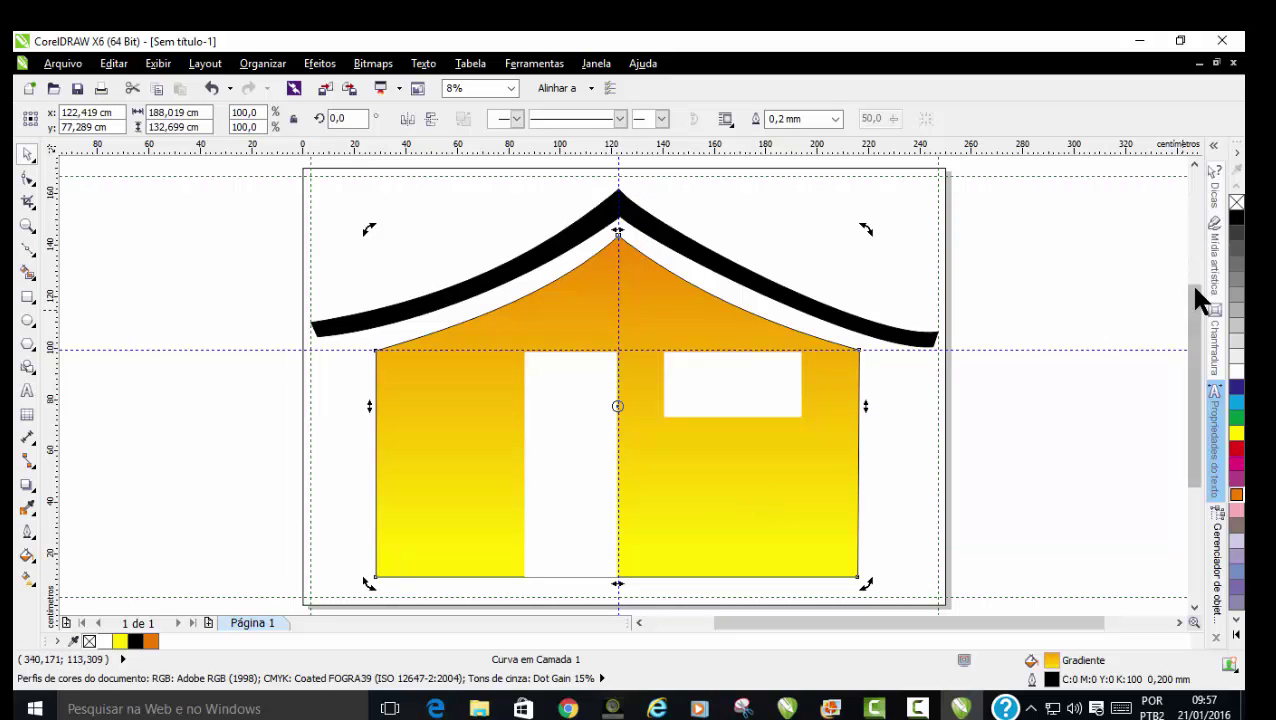
{"action": "left_click", "coordinate": [1018, 468]}
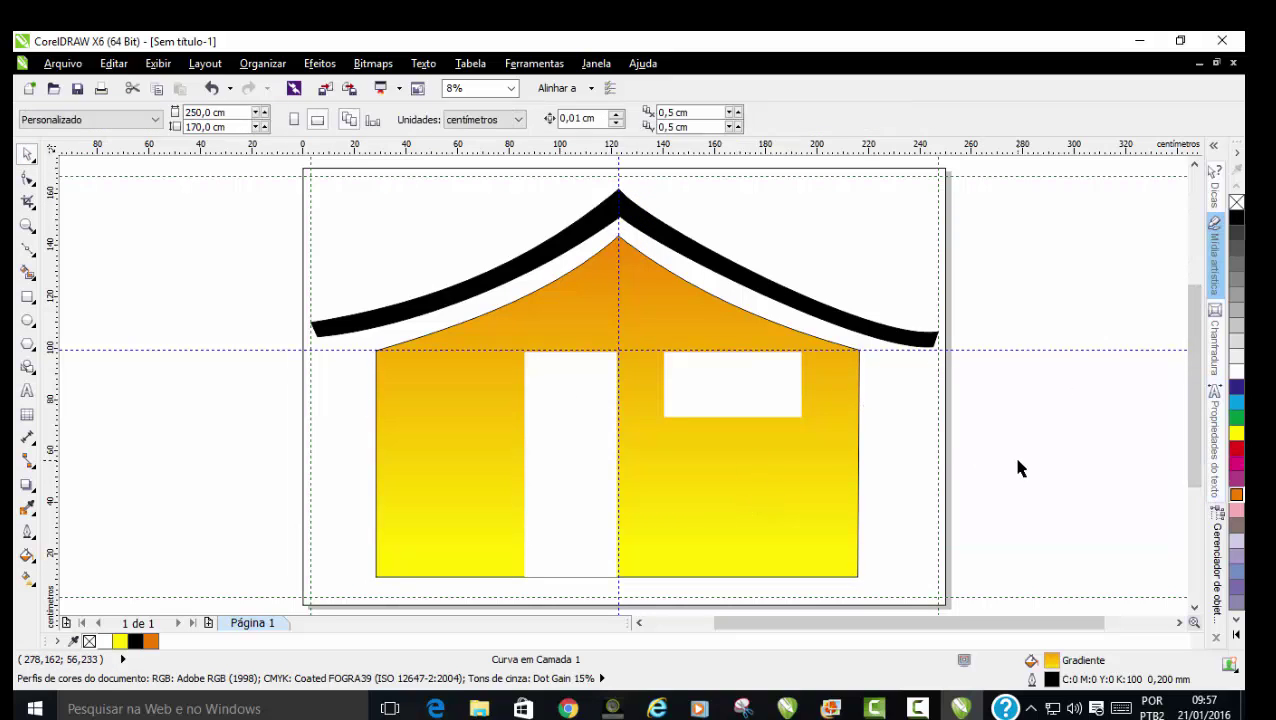
{"action": "left_click", "coordinate": [845, 462]}
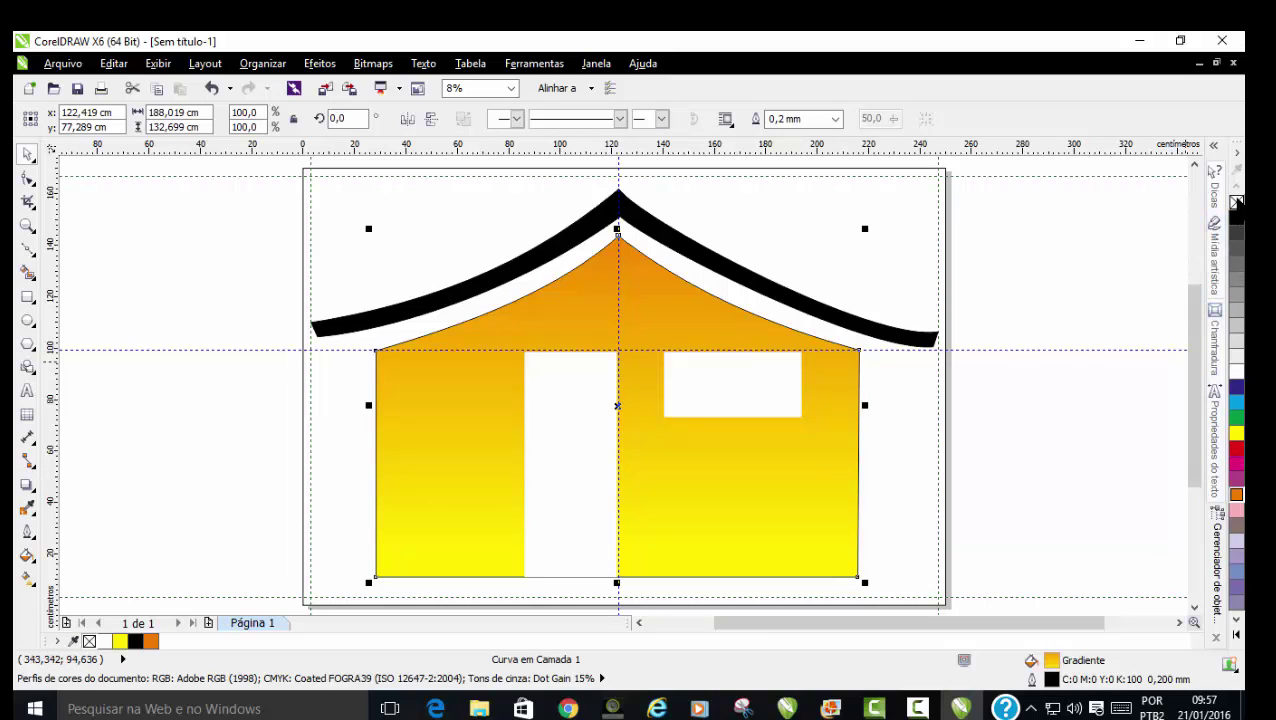
{"action": "right_click", "coordinate": [1237, 203]}
{"action": "left_click", "coordinate": [1081, 239]}
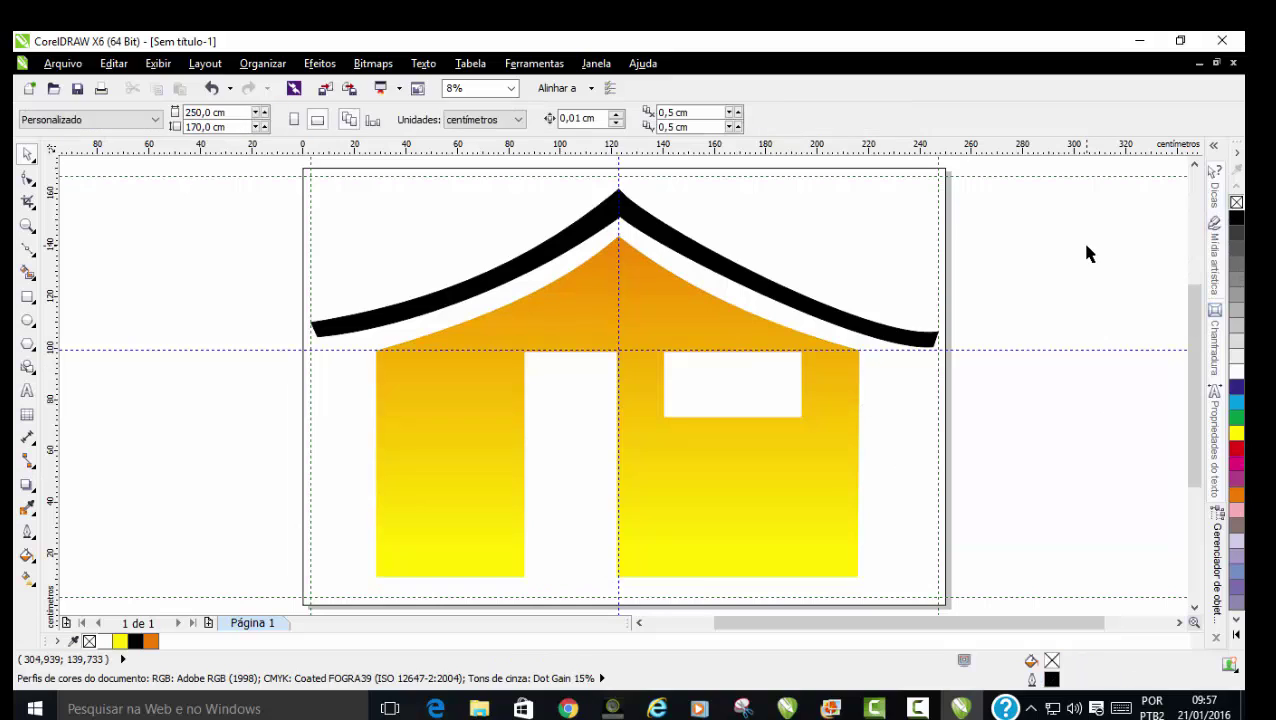
{"action": "left_click", "coordinate": [918, 708]}
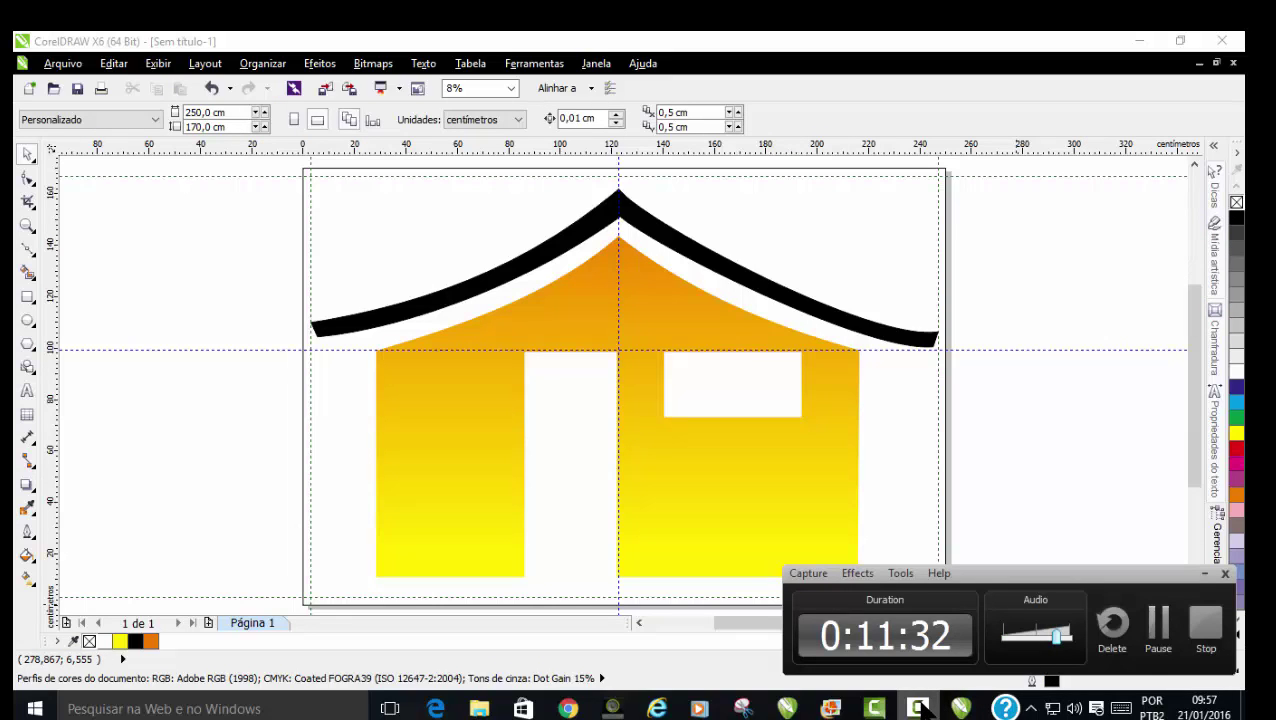
Set the Text tool's default size to 200 pt
{"action": "left_click", "coordinate": [1204, 575]}
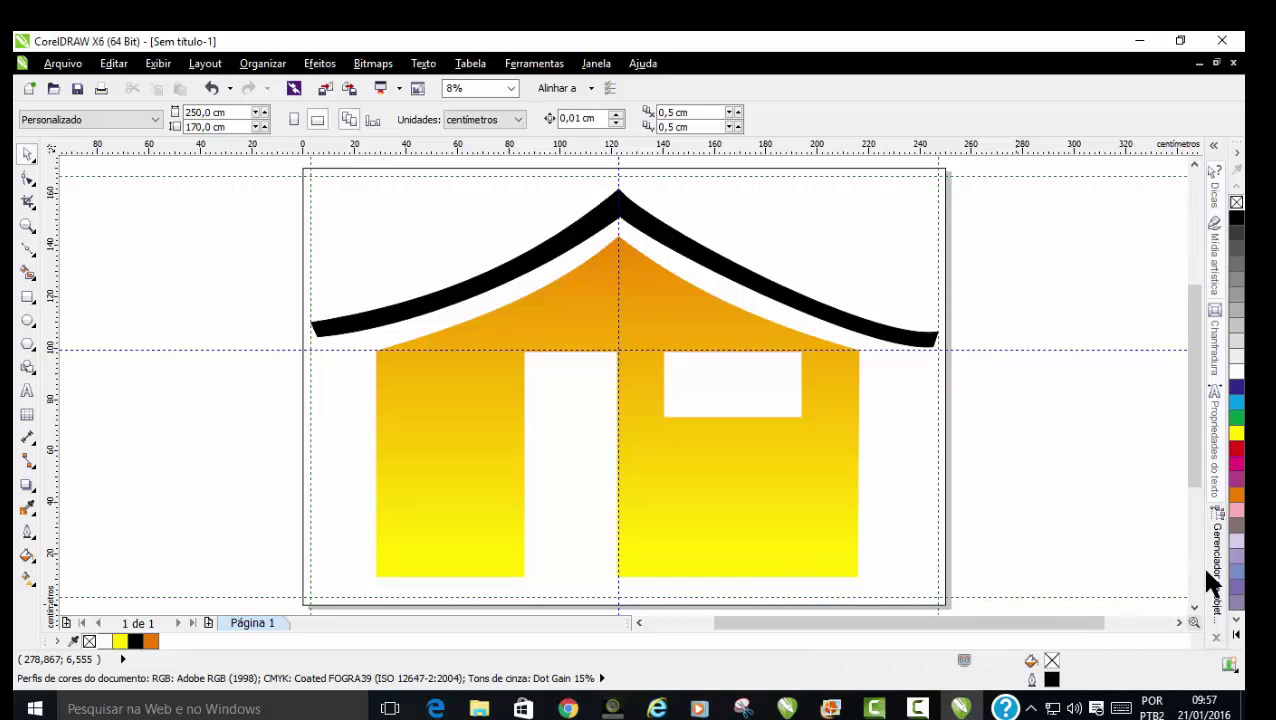
{"action": "left_click", "coordinate": [27, 390]}
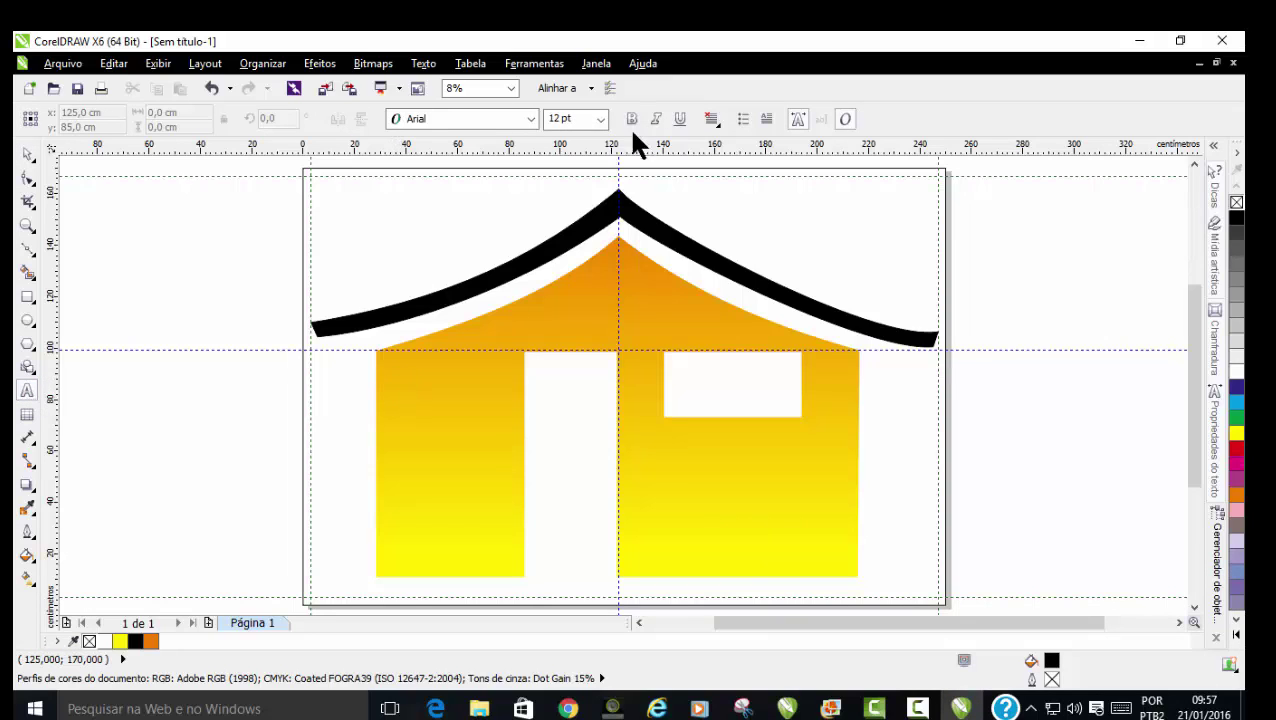
{"action": "left_click", "coordinate": [601, 118]}
{"action": "left_click", "coordinate": [560, 396]}
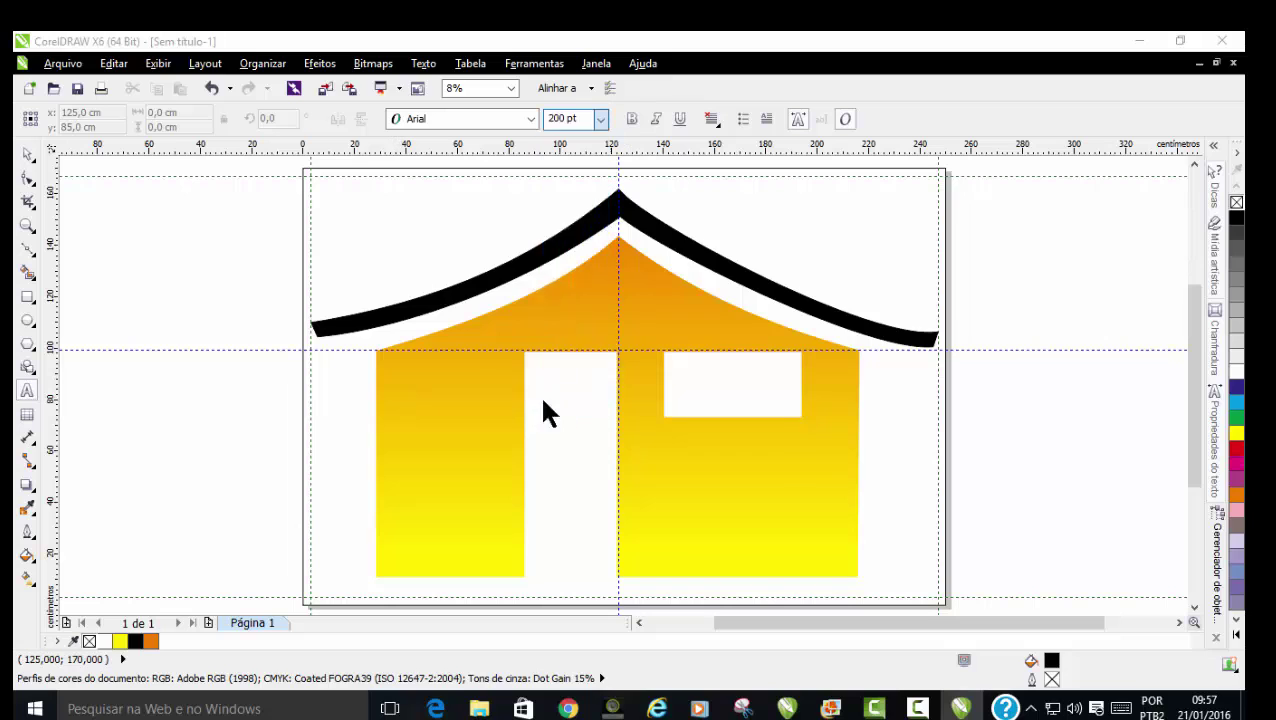
{"action": "left_click", "coordinate": [650, 451]}
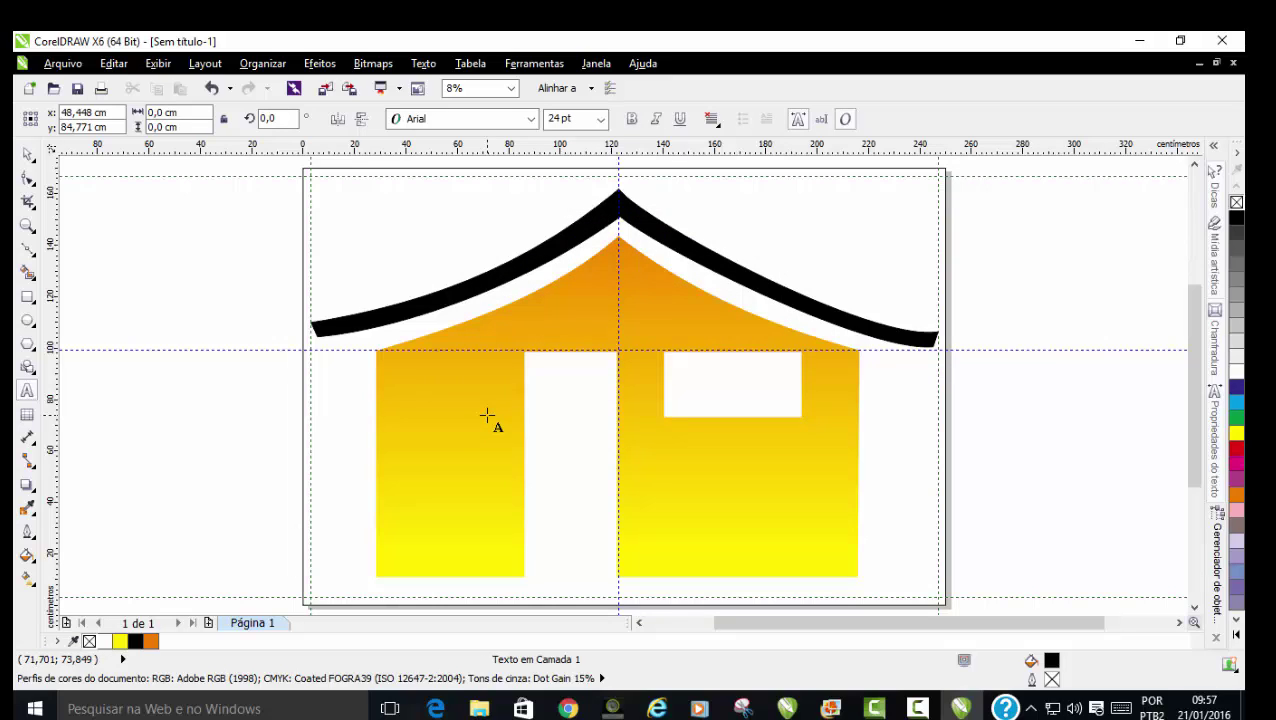
Type 'Culto' on the house, enlarge it, and move it up and left
{"action": "left_click", "coordinate": [487, 415]}
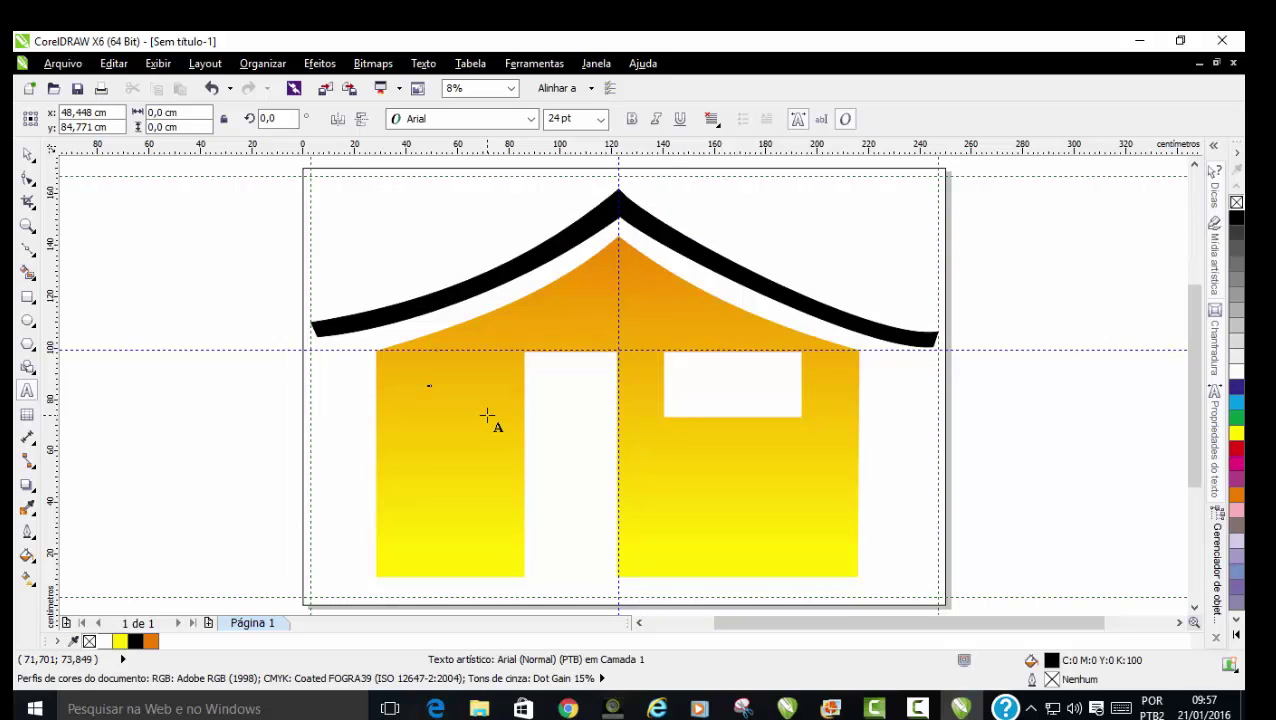
{"action": "type", "text": "Te"}
{"action": "left_click_drag", "start_coordinate": [435, 393], "coordinate": [614, 496]}
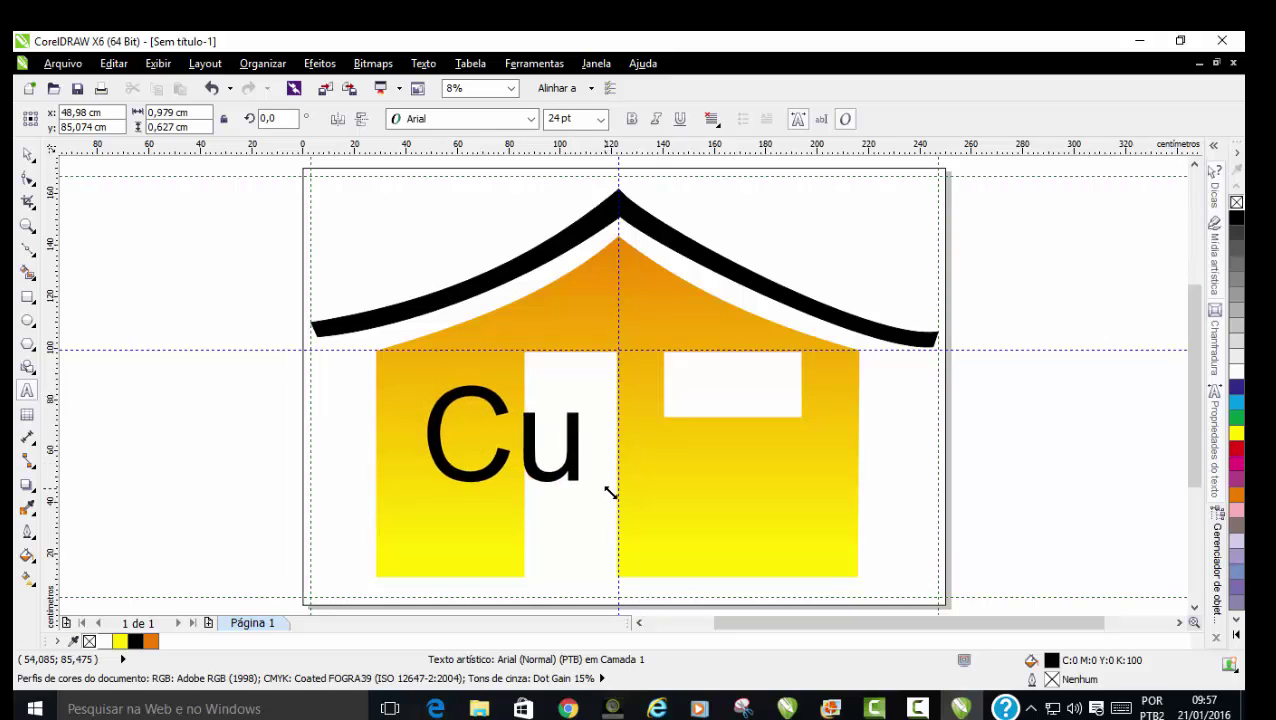
{"action": "type", "text": "l"}
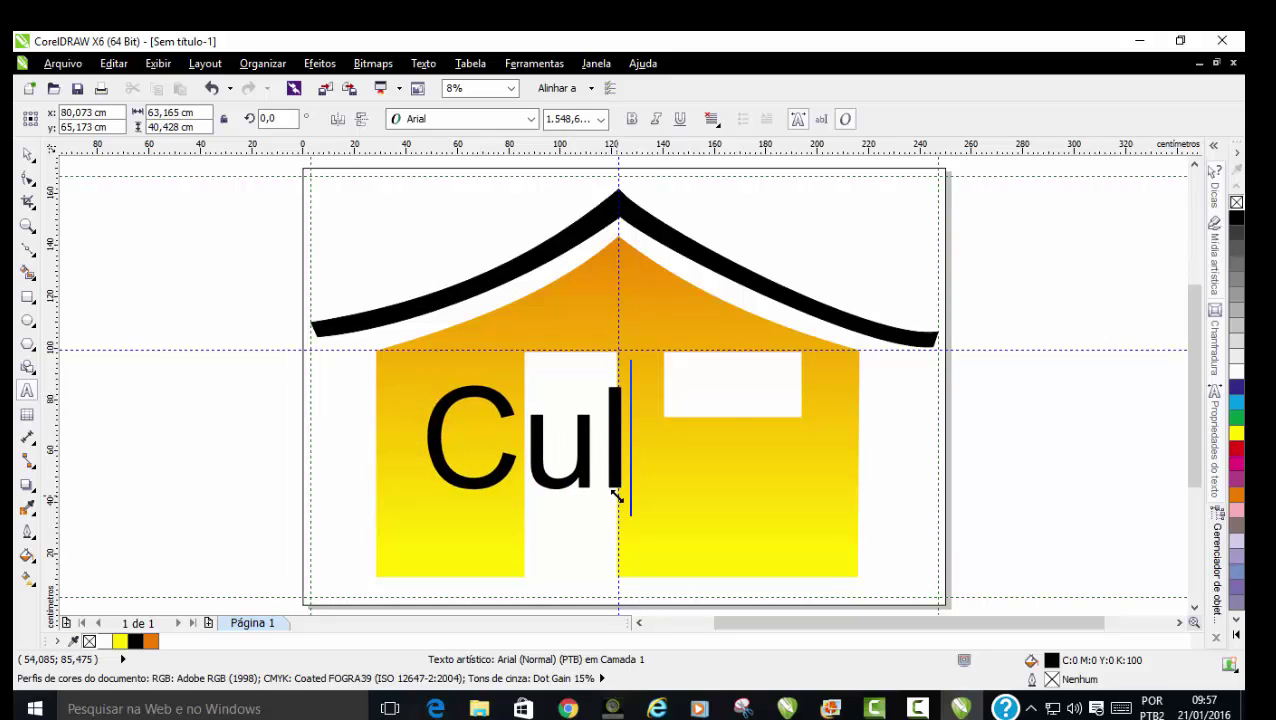
{"action": "type", "text": "to"}
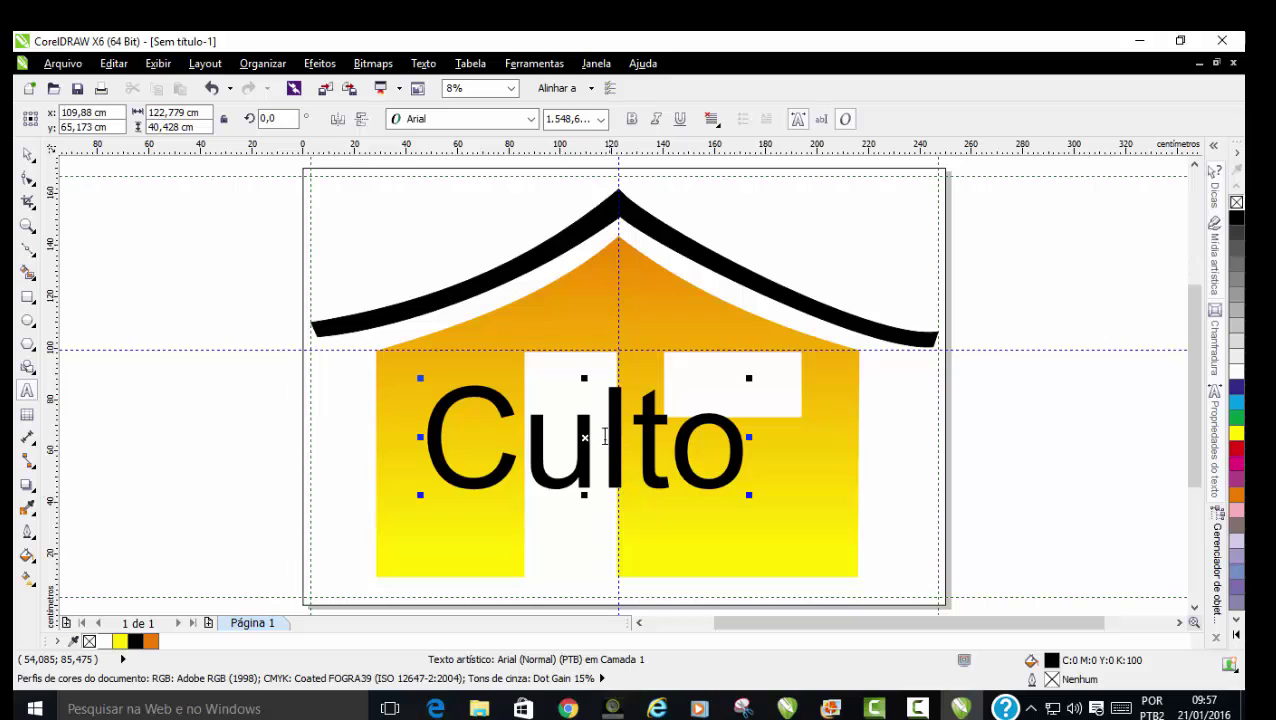
{"action": "left_click_drag", "start_coordinate": [586, 437], "coordinate": [563, 393]}
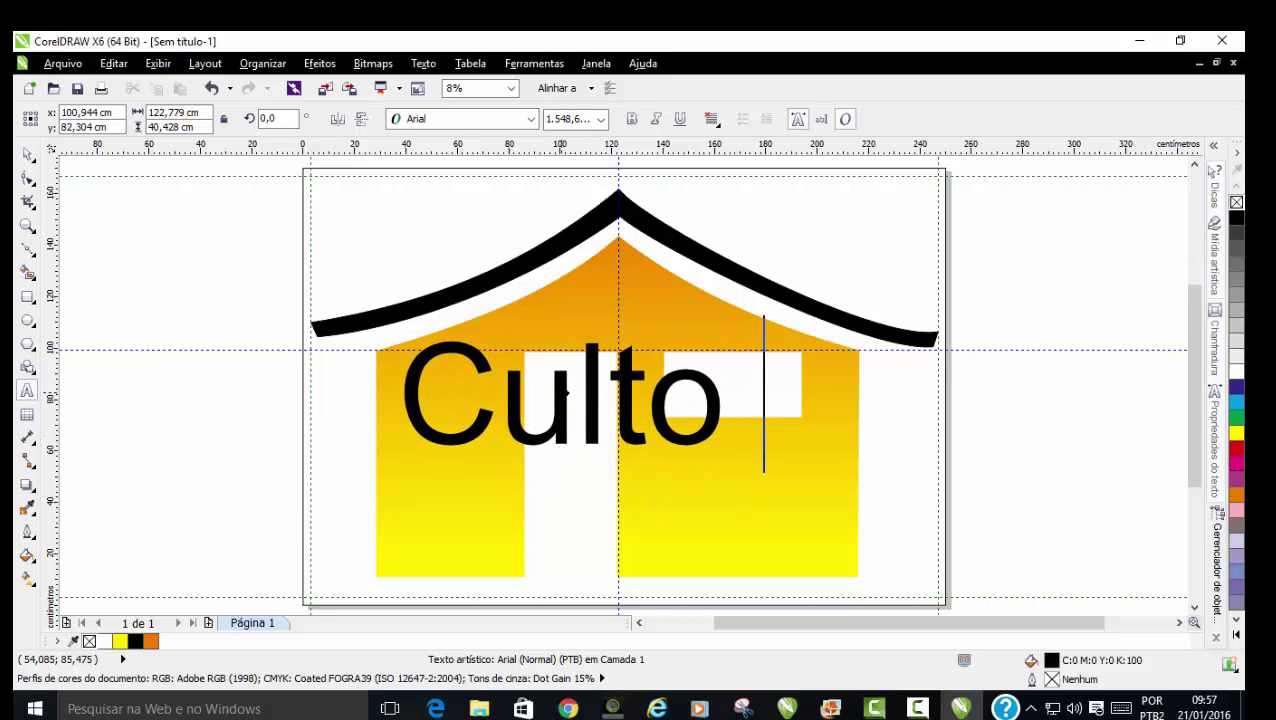
Add 'em' and 'Seu Lar' as the second and third text lines
{"action": "key", "text": "Return"}
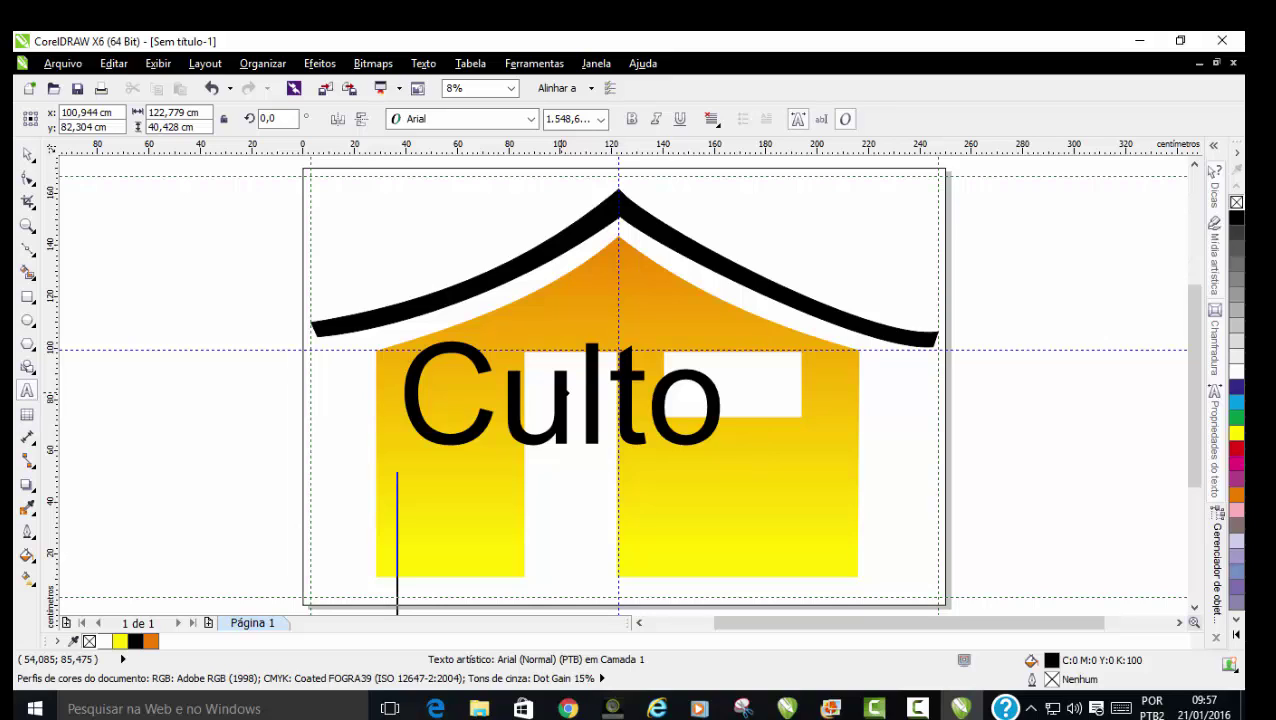
{"action": "type", "text": "em"}
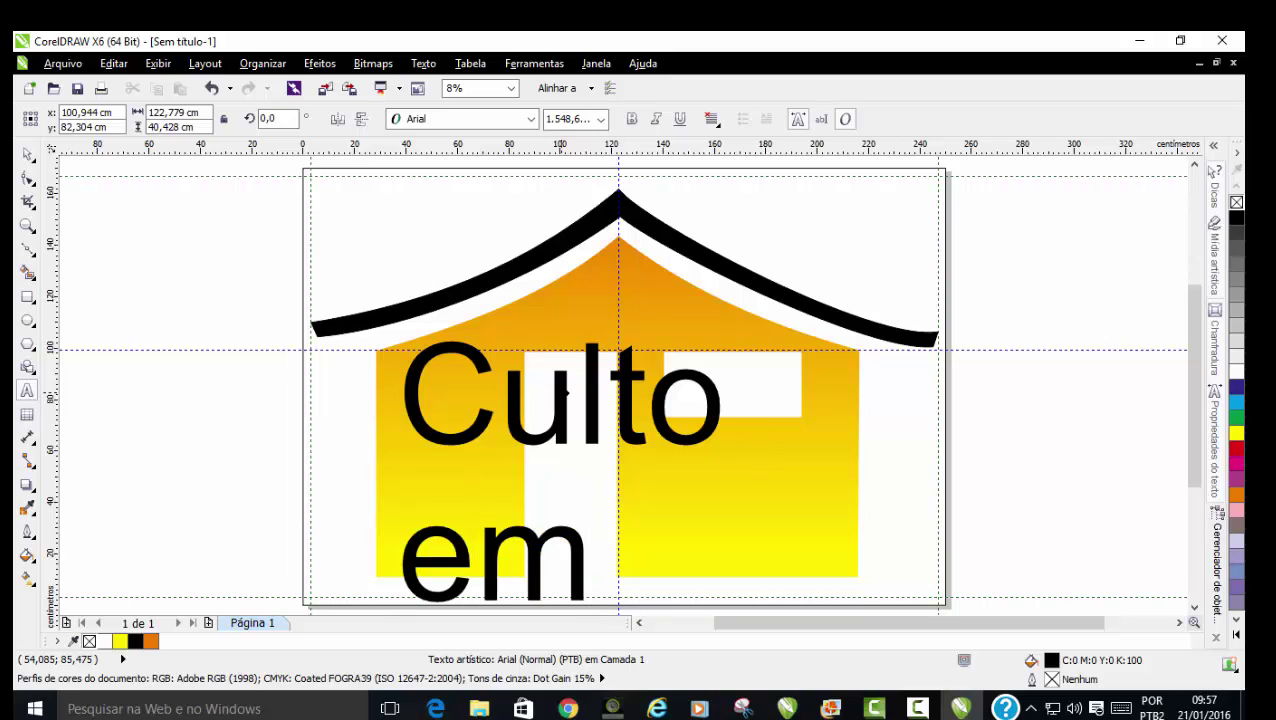
{"action": "key", "text": "Return"}
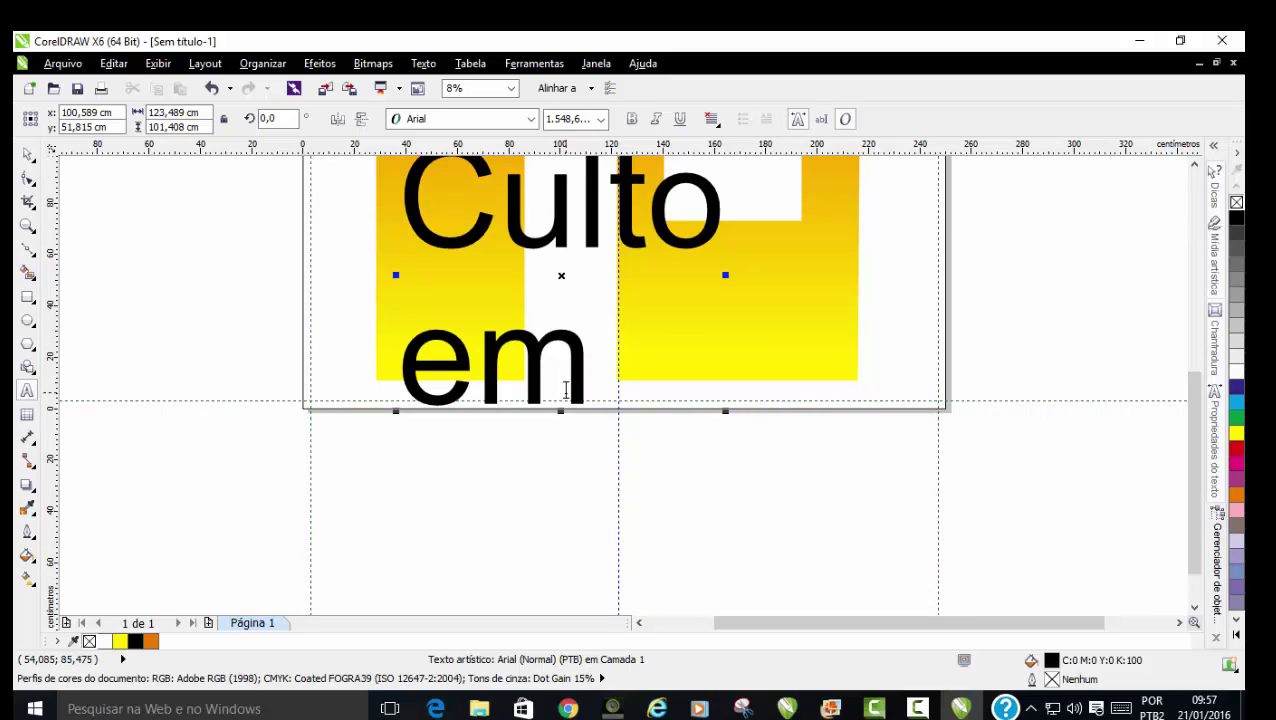
{"action": "type", "text": "Seu Lar"}
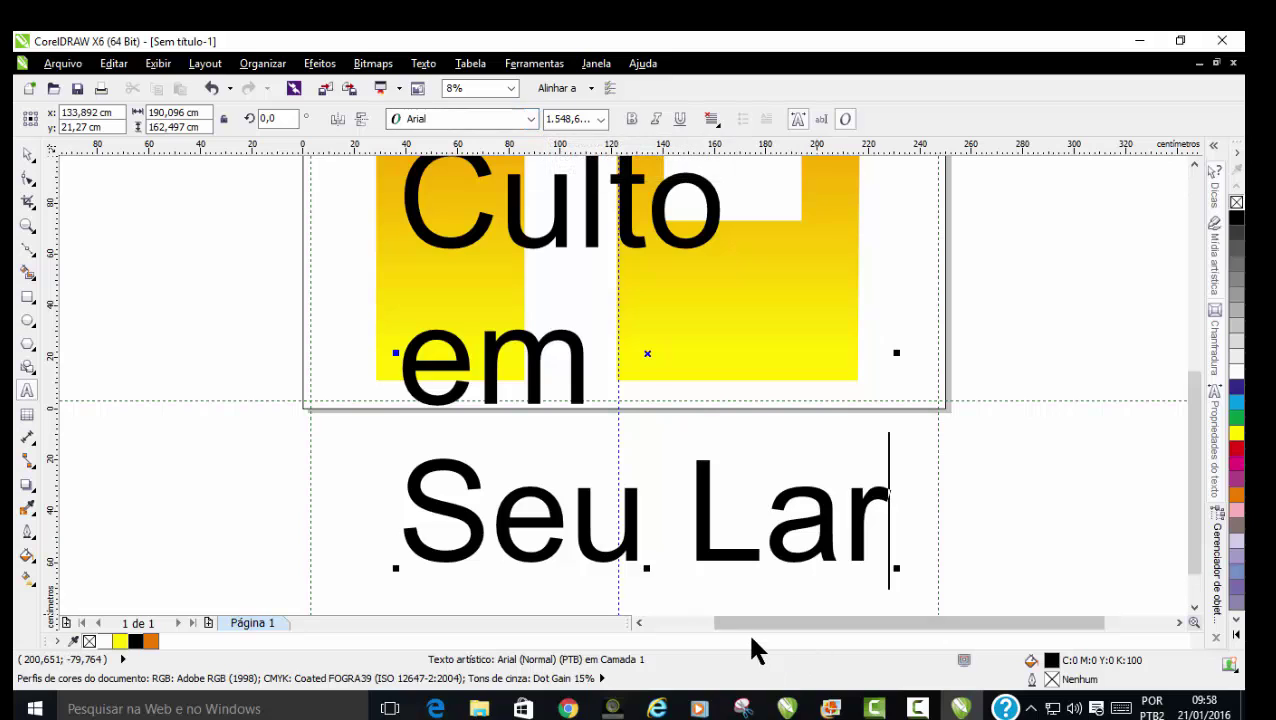
{"action": "left_click_drag", "start_coordinate": [742, 622], "coordinate": [719, 624]}
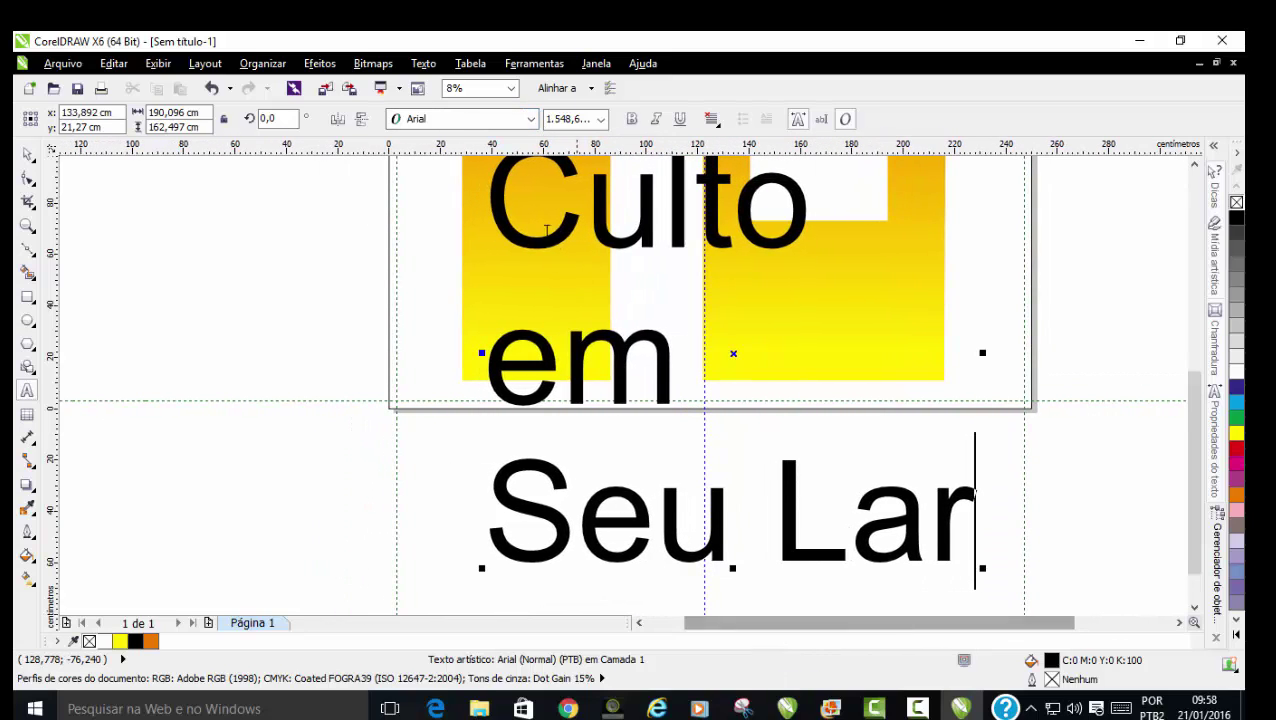
Set the text in Impact, break it into separate lines with Ctrl+K, and fill it cyan
{"action": "left_click", "coordinate": [530, 119]}
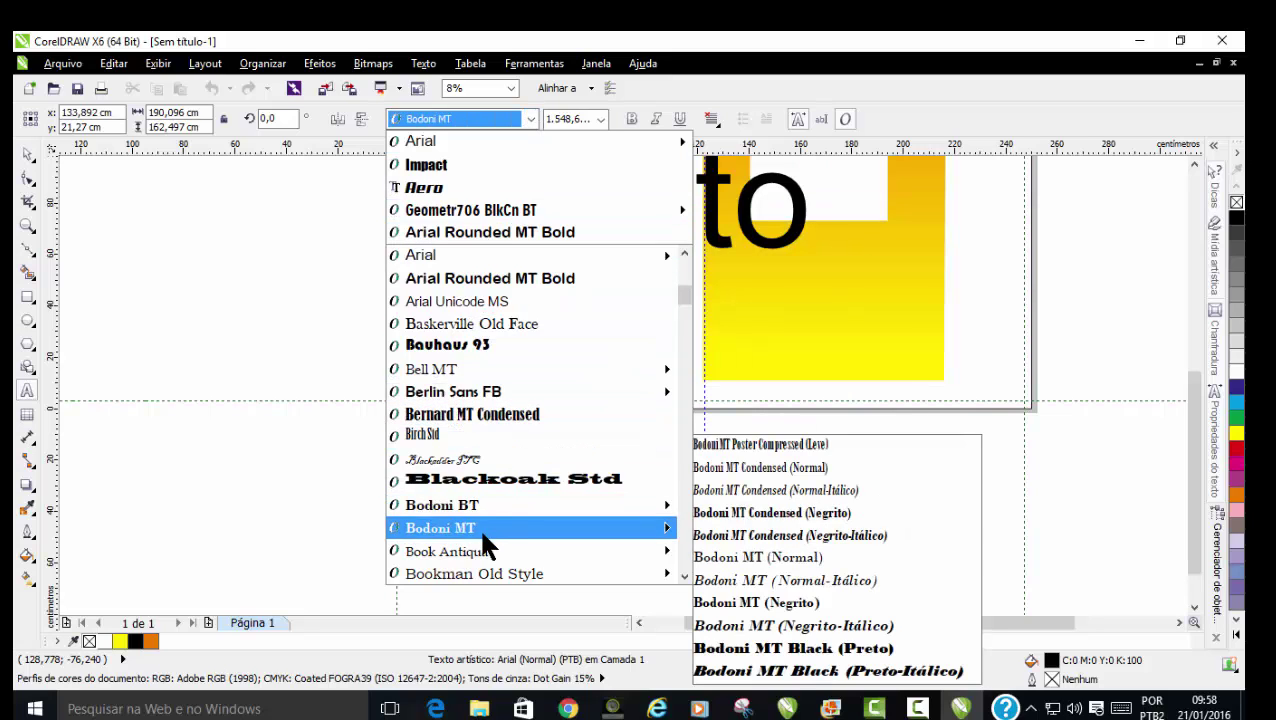
{"action": "left_click_drag", "start_coordinate": [686, 305], "coordinate": [685, 406]}
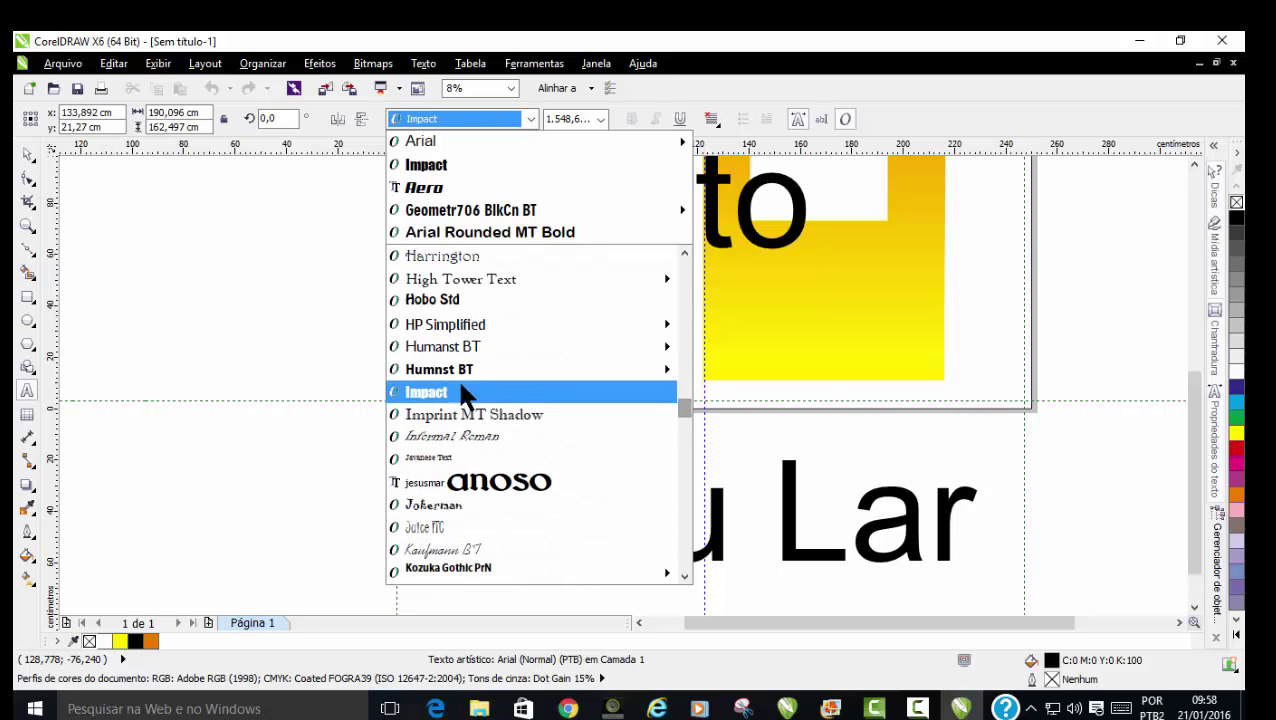
{"action": "left_click", "coordinate": [432, 392]}
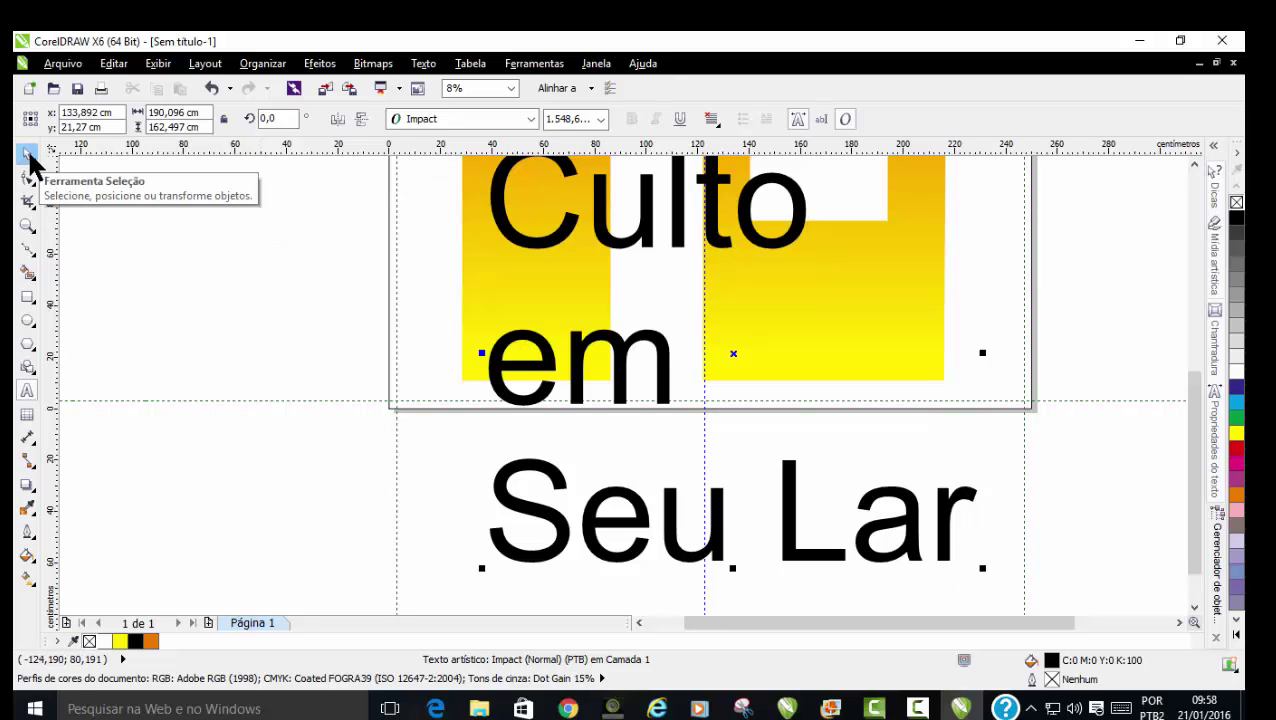
{"action": "left_click", "coordinate": [28, 155]}
{"action": "left_click", "coordinate": [531, 119]}
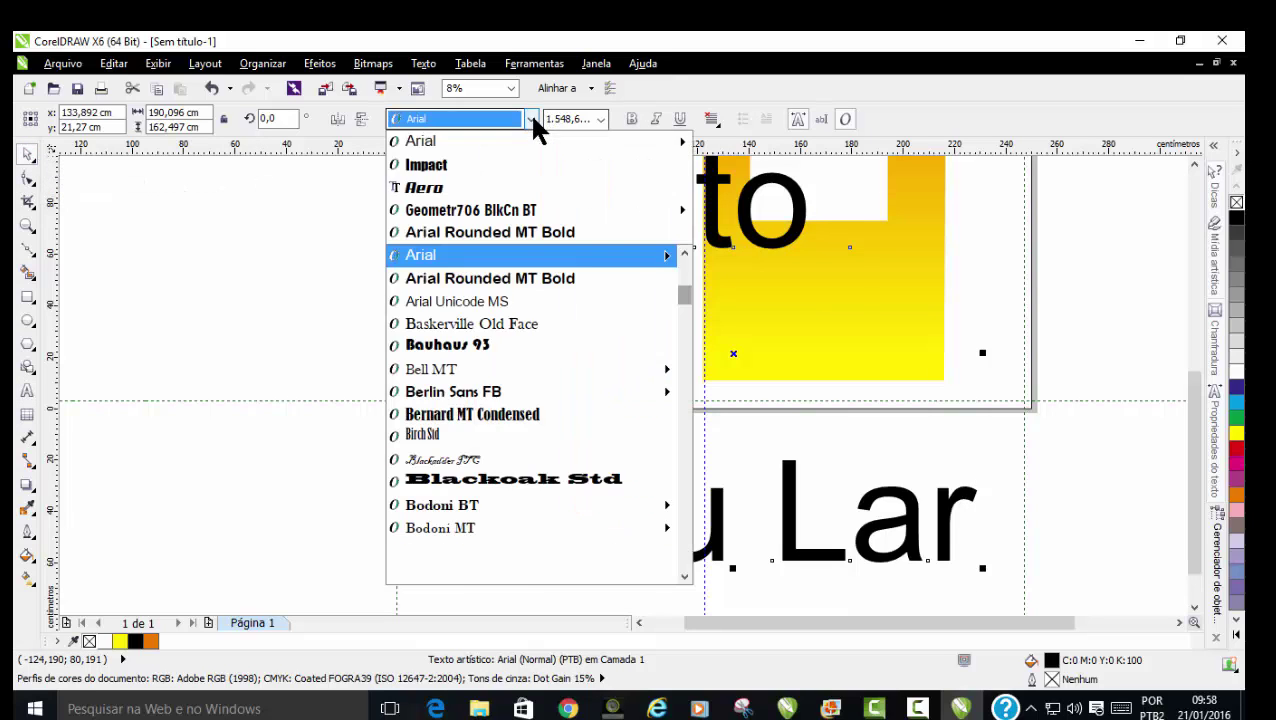
{"action": "left_click", "coordinate": [441, 170]}
{"action": "key", "text": "ctrl+k"}
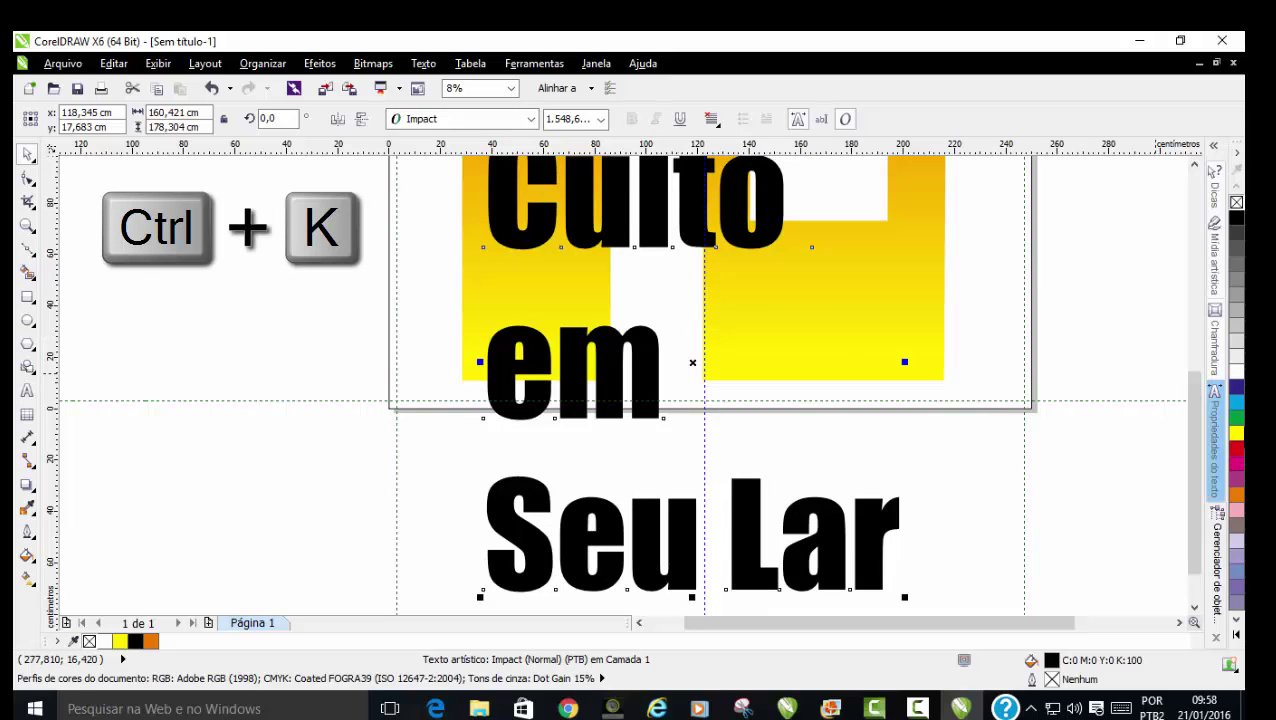
{"action": "left_click", "coordinate": [1237, 401]}
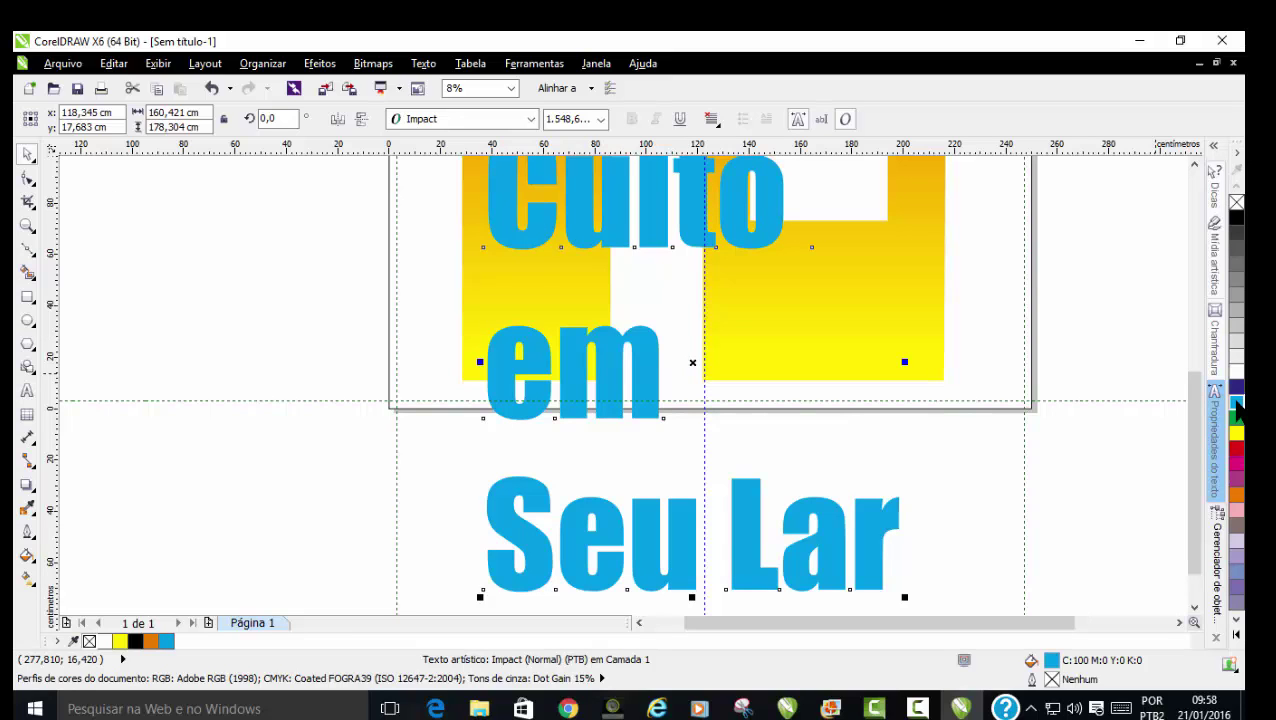
Change the text fill to dark blue C97 M76 Y0 K0 in the fill colour dialog
{"action": "double_click", "coordinate": [1053, 661]}
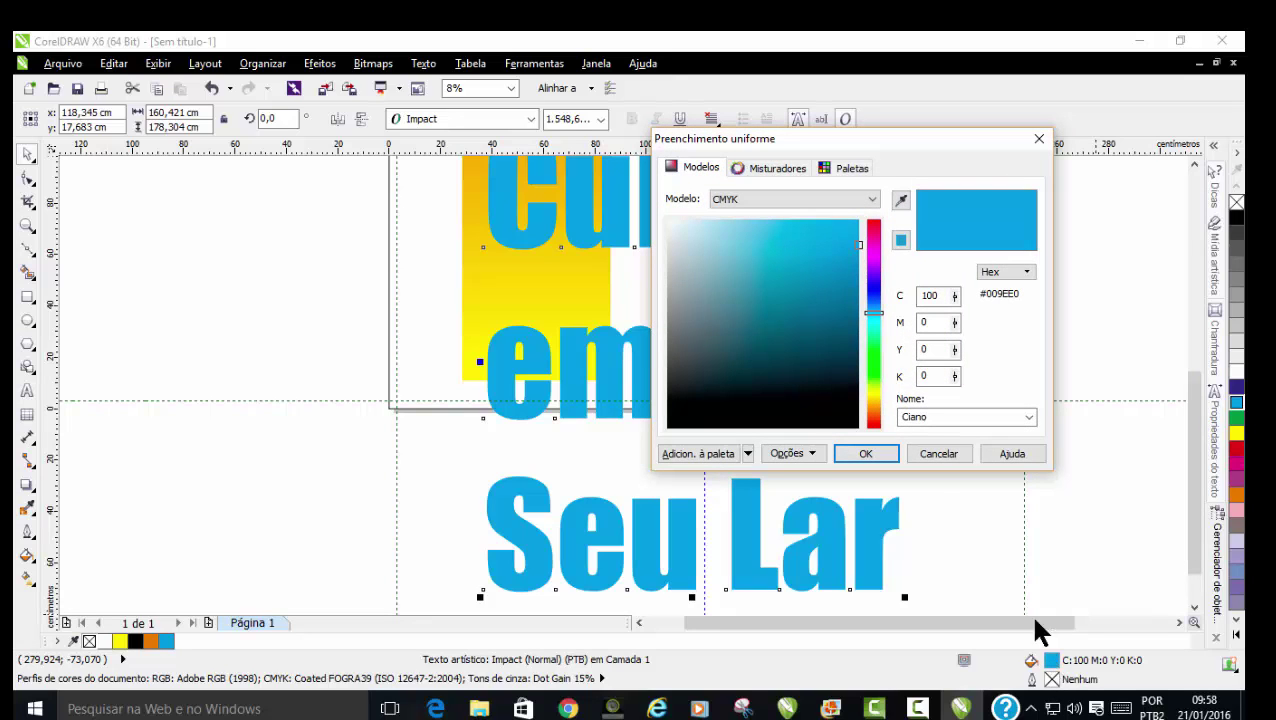
{"action": "left_click_drag", "start_coordinate": [884, 316], "coordinate": [877, 296]}
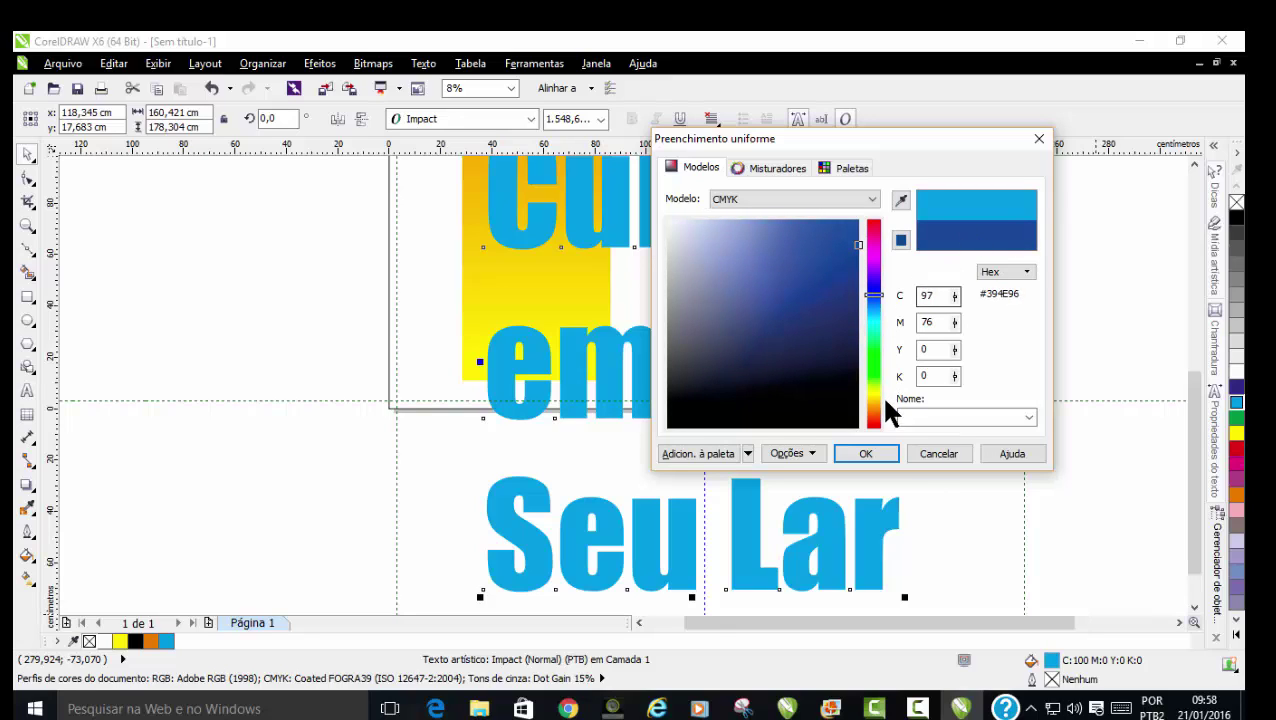
{"action": "left_click", "coordinate": [872, 452]}
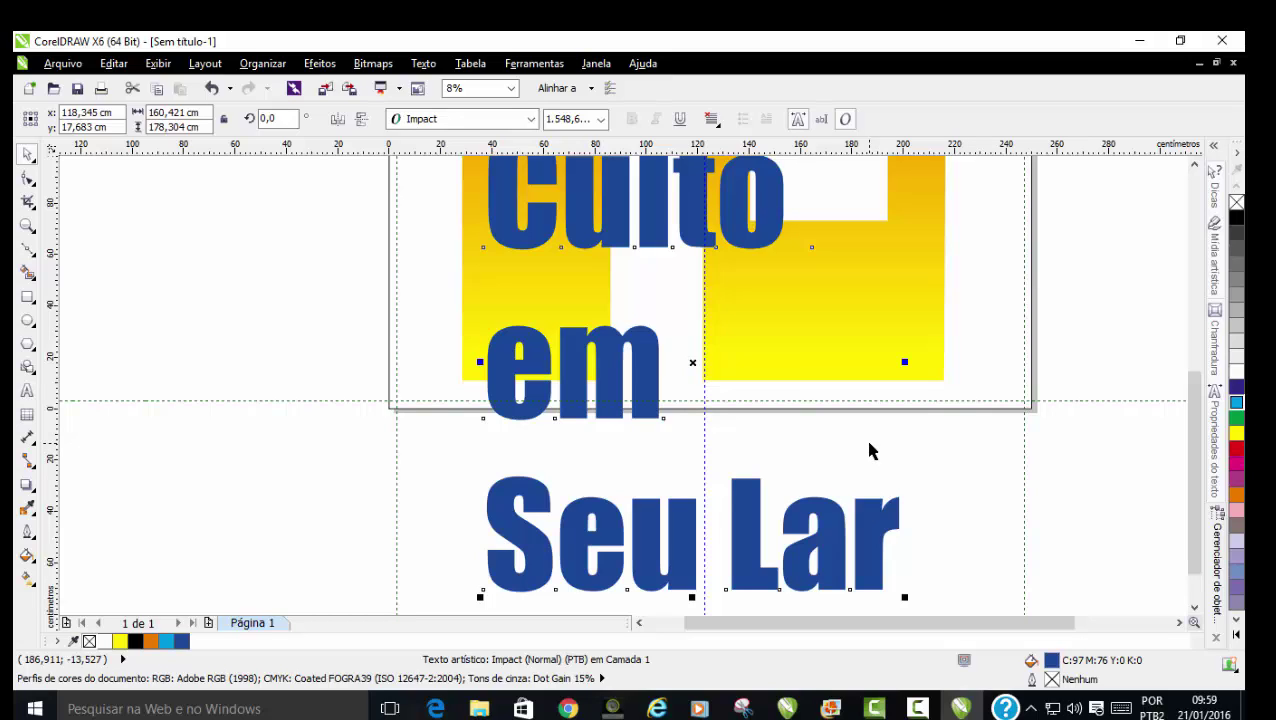
{"action": "key", "text": "Tab"}
Enlarge Culto, move Seu Lar up beneath it, and stretch Culto to about 130% width
{"action": "scroll", "coordinate": [868, 451], "scroll_direction": "down", "scroll_amount": 1}
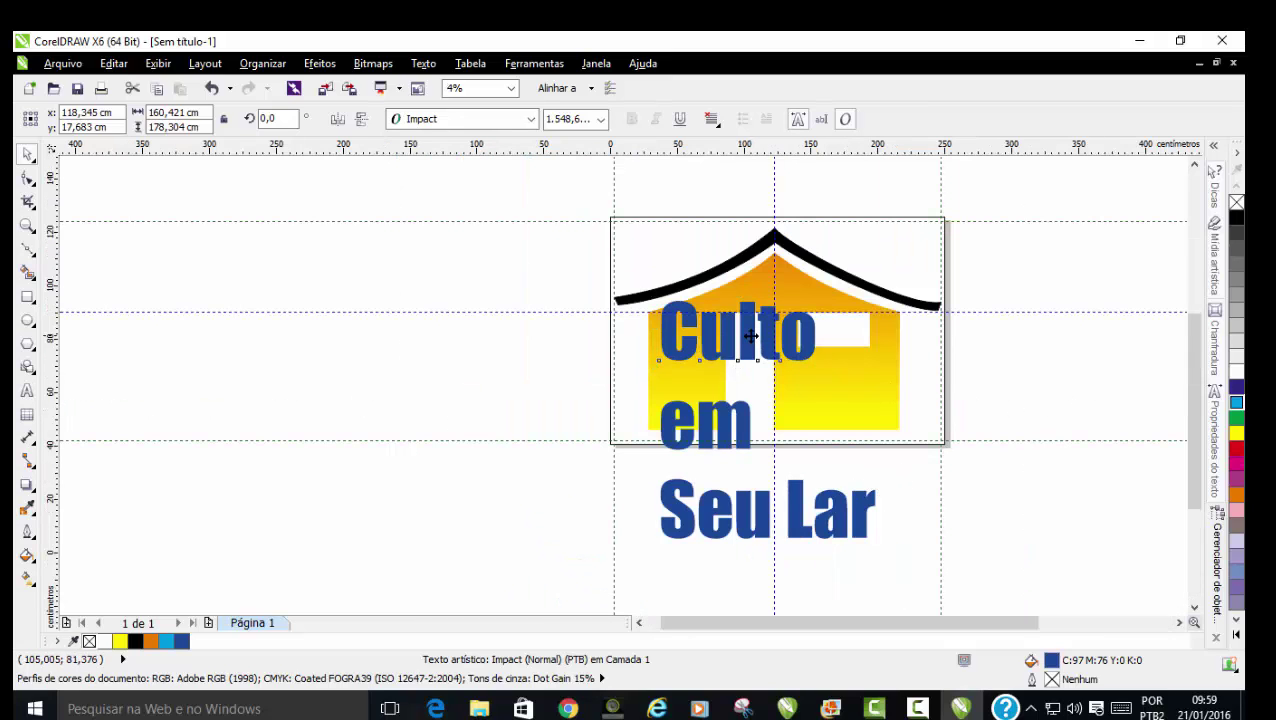
{"action": "scroll", "coordinate": [751, 335], "scroll_direction": "up", "scroll_amount": 1}
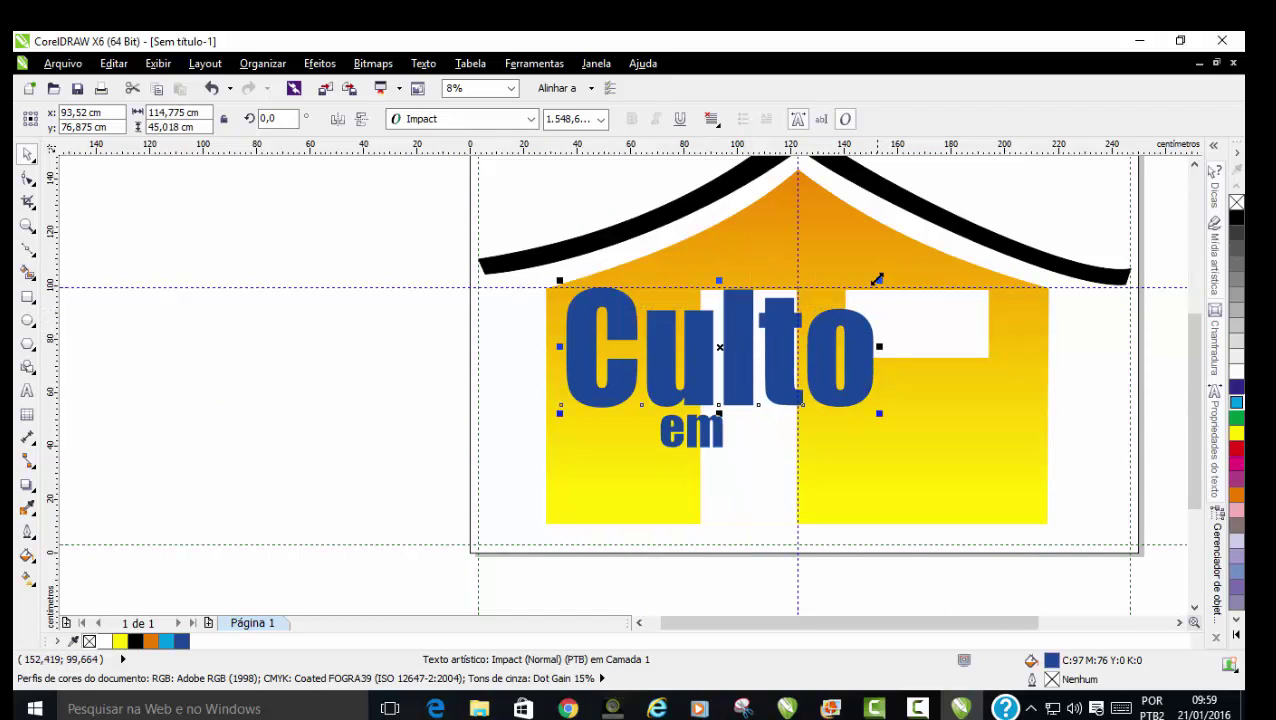
{"action": "left_click_drag", "start_coordinate": [879, 281], "coordinate": [903, 264]}
{"action": "scroll", "coordinate": [903, 264], "scroll_direction": "down", "scroll_amount": 2}
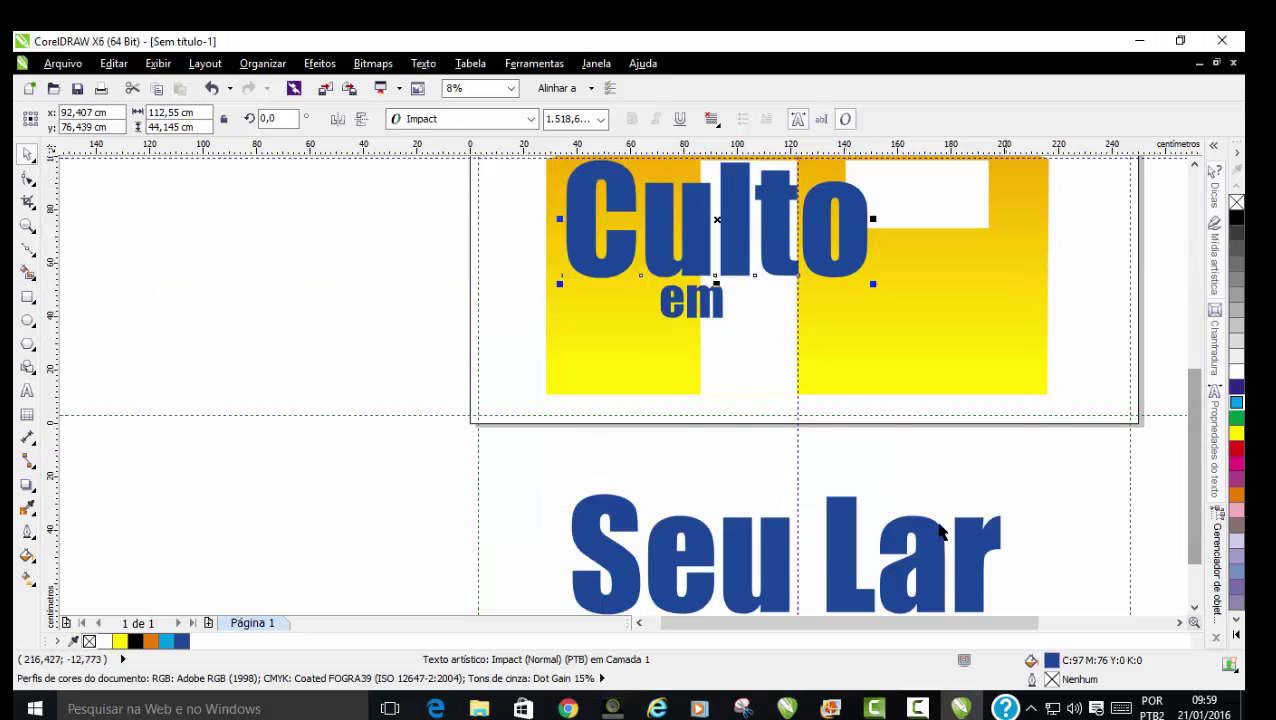
{"action": "left_click_drag", "start_coordinate": [834, 548], "coordinate": [827, 386]}
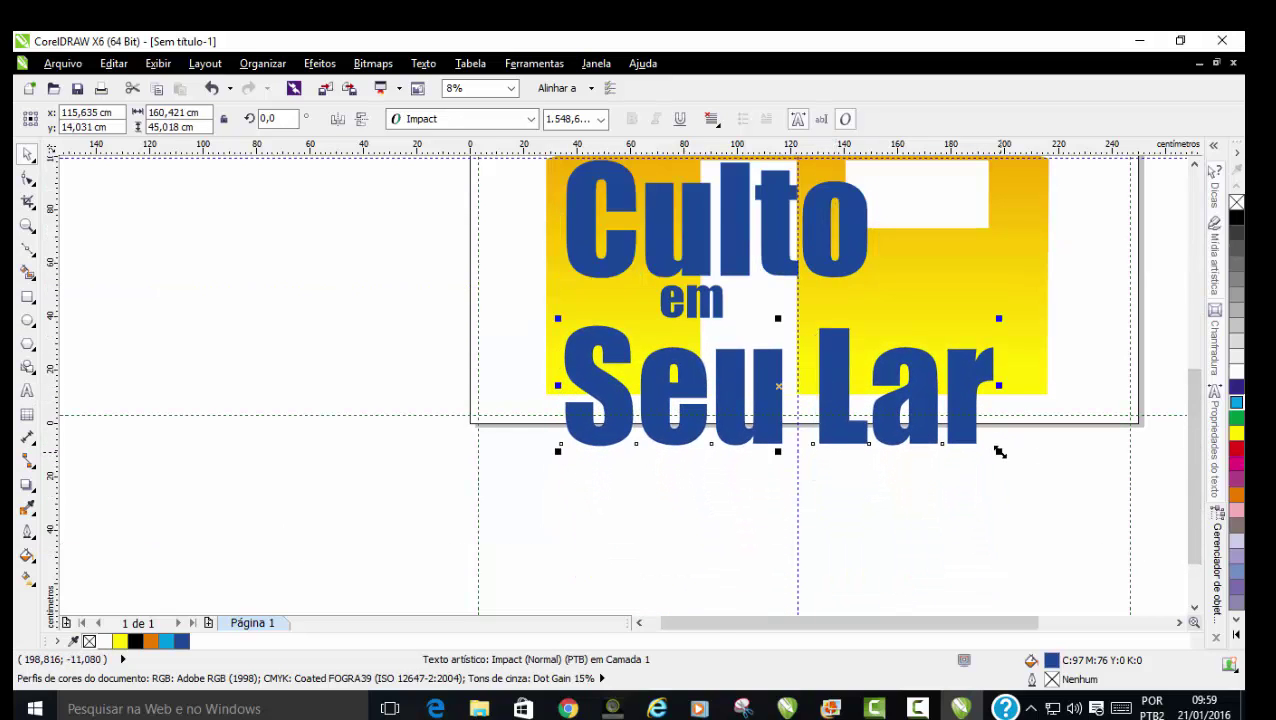
{"action": "left_click_drag", "start_coordinate": [625, 333], "coordinate": [655, 333]}
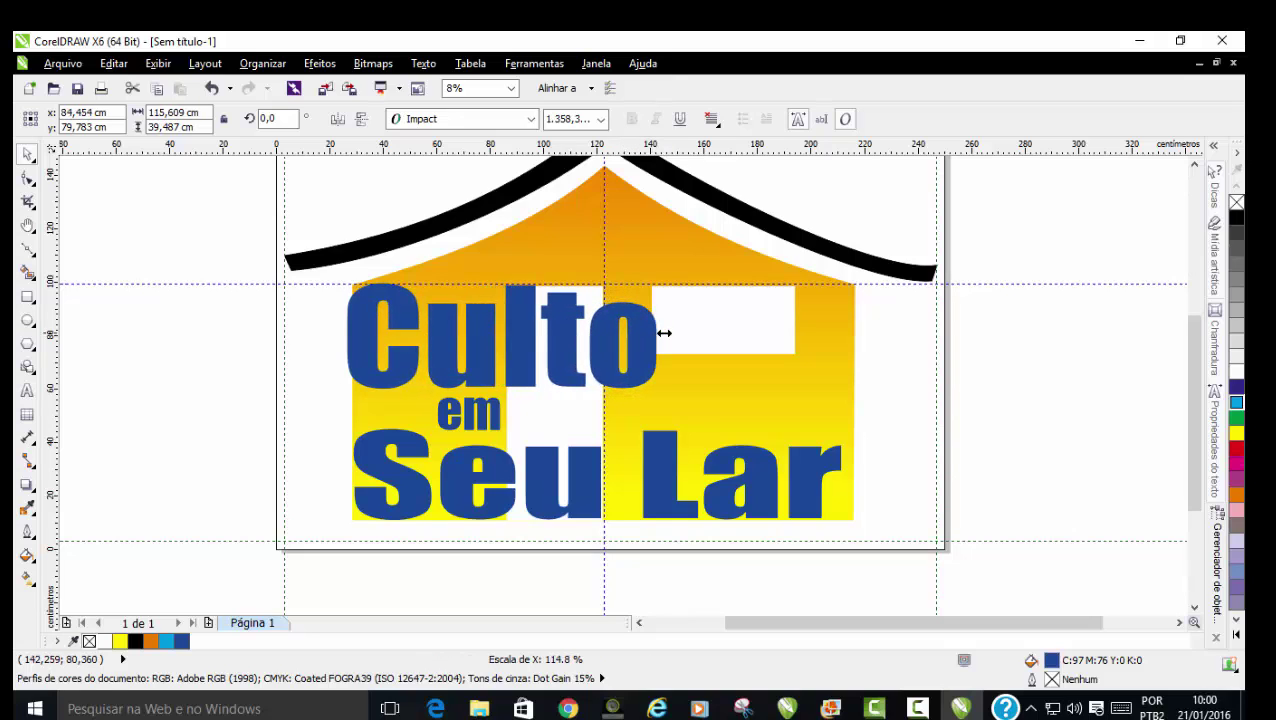
{"action": "mouse_move", "coordinate": [655, 333]}
{"action": "left_mouse_down"}
{"action": "mouse_move", "coordinate": [723, 333]}
{"action": "mouse_move", "coordinate": [712, 332]}
{"action": "left_mouse_up"}
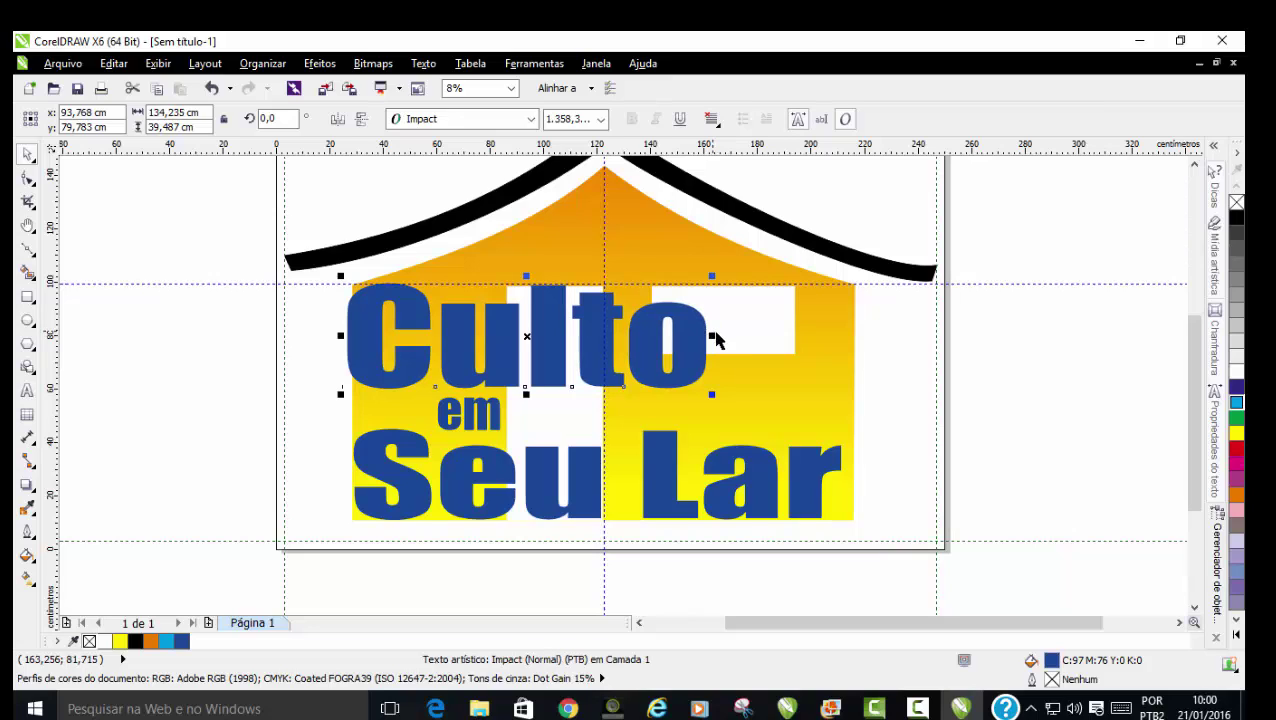
Shift the em line slightly right and color it black
{"action": "mouse_move", "coordinate": [490, 432]}
{"action": "left_mouse_down"}
{"action": "mouse_move", "coordinate": [476, 449]}
{"action": "mouse_move", "coordinate": [470, 437]}
{"action": "left_mouse_up"}
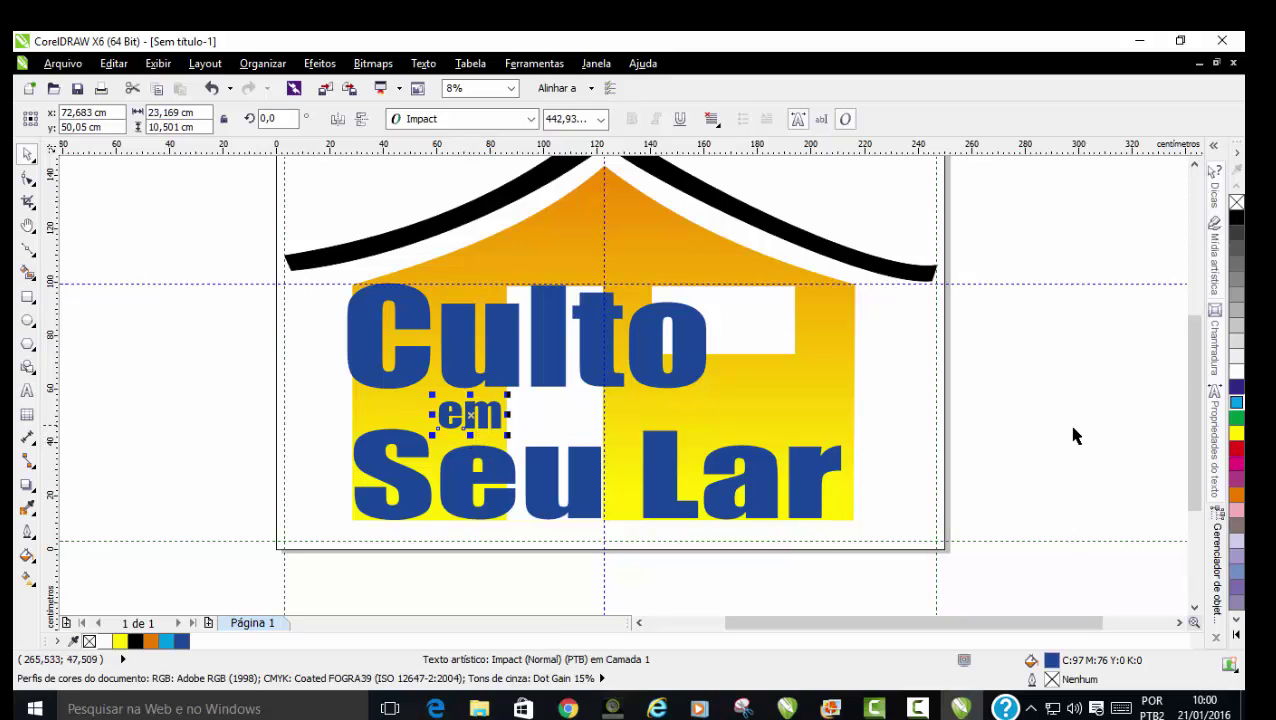
{"action": "left_click", "coordinate": [1043, 465]}
{"action": "left_click", "coordinate": [468, 414]}
{"action": "left_click", "coordinate": [1236, 217]}
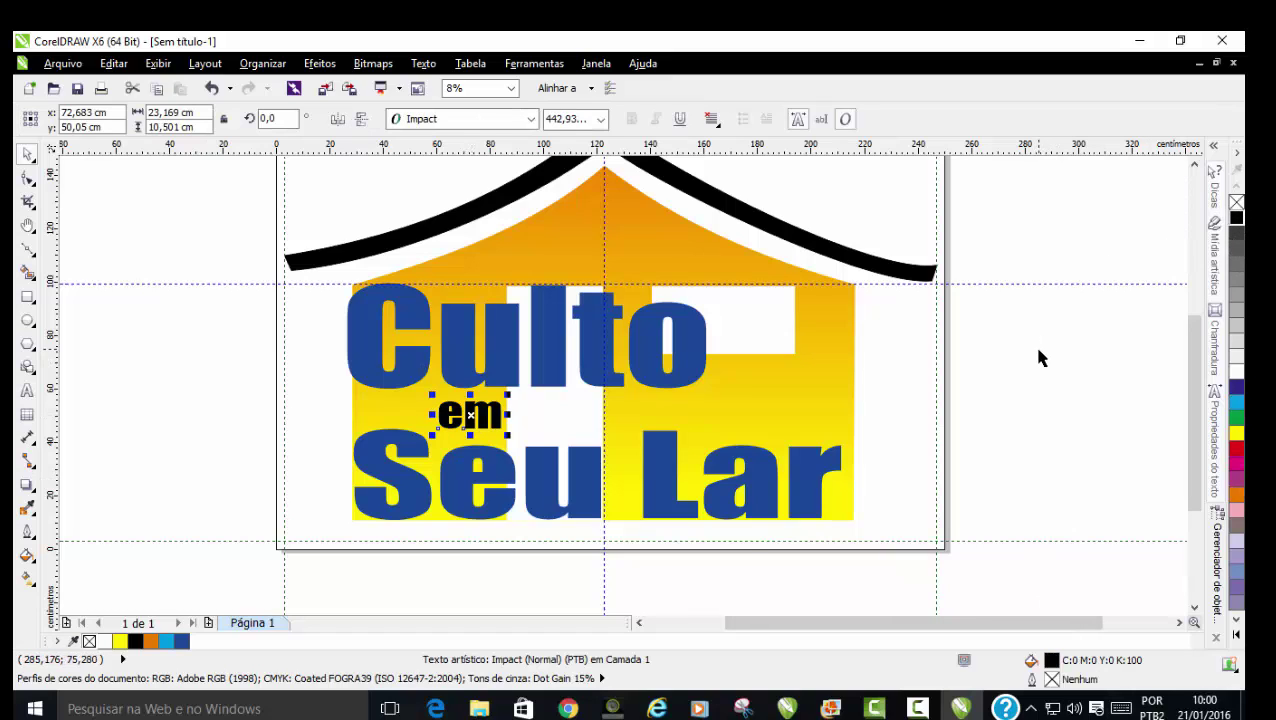
{"action": "left_click", "coordinate": [910, 437]}
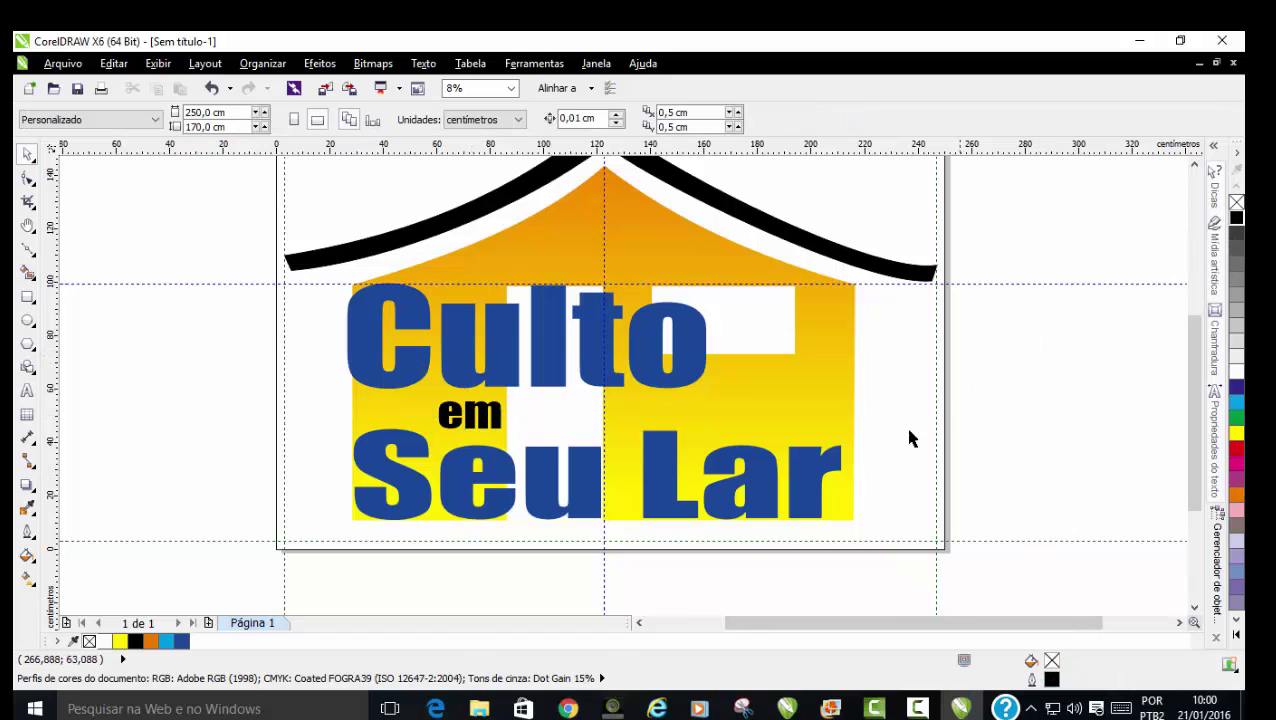
Enlarge Seu Lar slightly, then scale Culto to match its width (136.538 cm)
{"action": "left_click", "coordinate": [818, 492]}
{"action": "left_click_drag", "start_coordinate": [846, 420], "coordinate": [858, 418]}
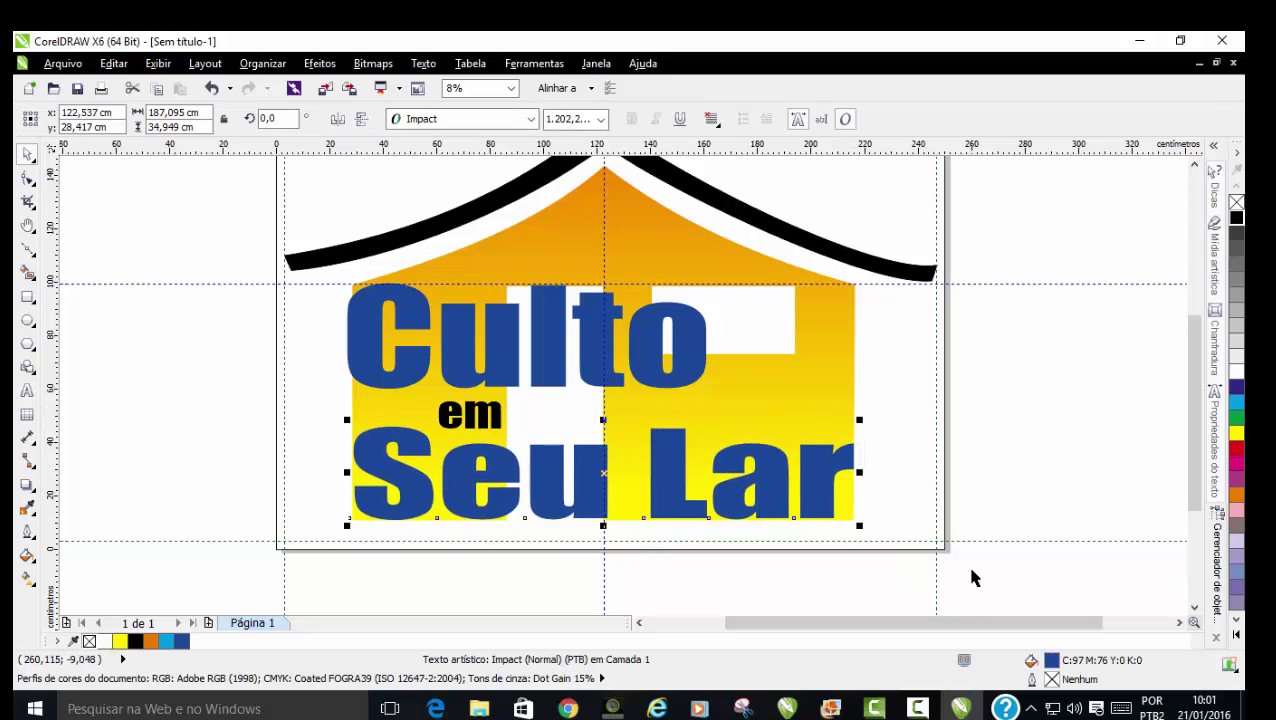
{"action": "left_click", "coordinate": [412, 375]}
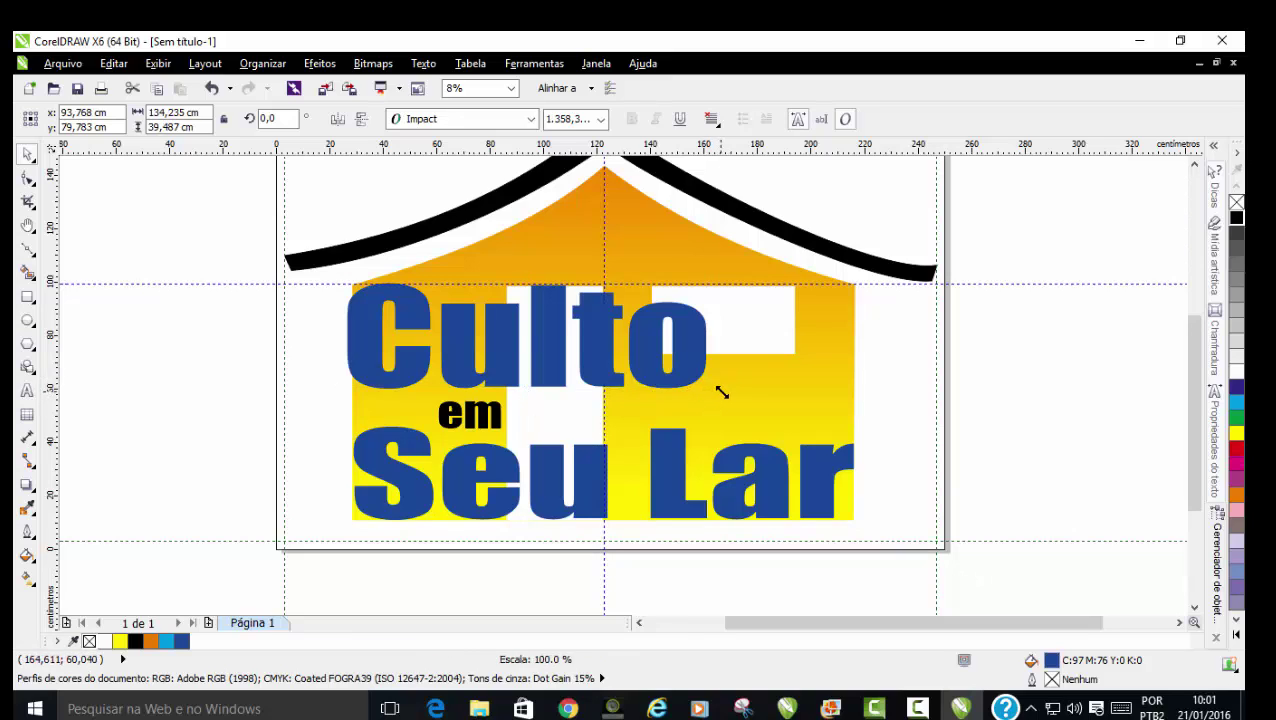
{"action": "left_click_drag", "start_coordinate": [711, 393], "coordinate": [721, 399]}
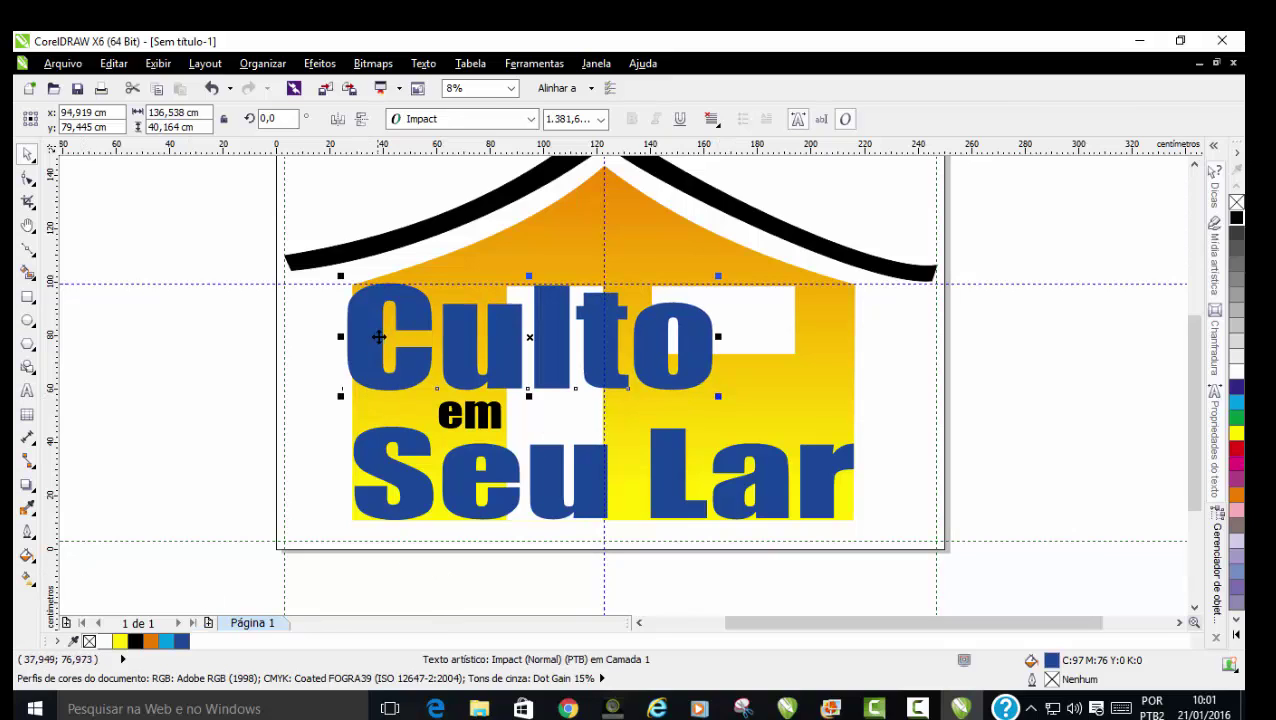
Fill Culto with a vertical dark-blue-to-cyan linear gradient and copy that fill onto Seu Lar
{"action": "key", "text": "g"}
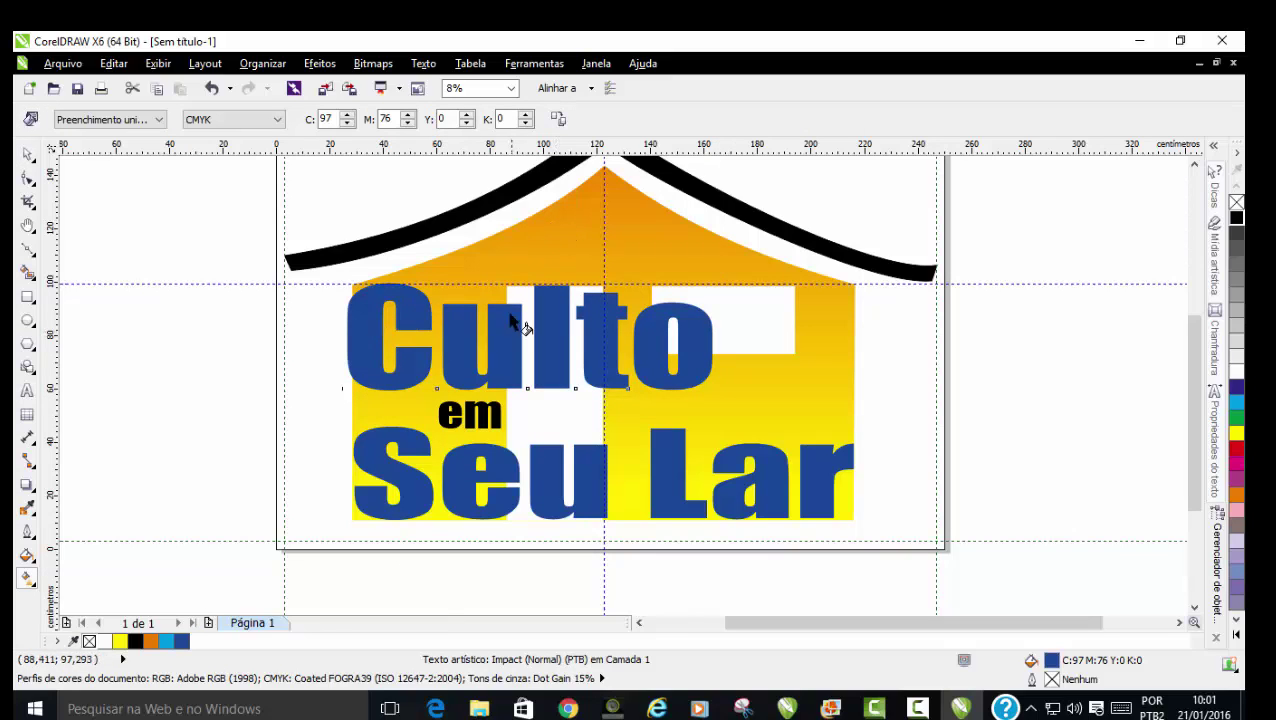
{"action": "mouse_move", "coordinate": [505, 363]}
{"action": "left_mouse_down"}
{"action": "mouse_move", "coordinate": [506, 265]}
{"action": "mouse_move", "coordinate": [506, 290]}
{"action": "left_mouse_up"}
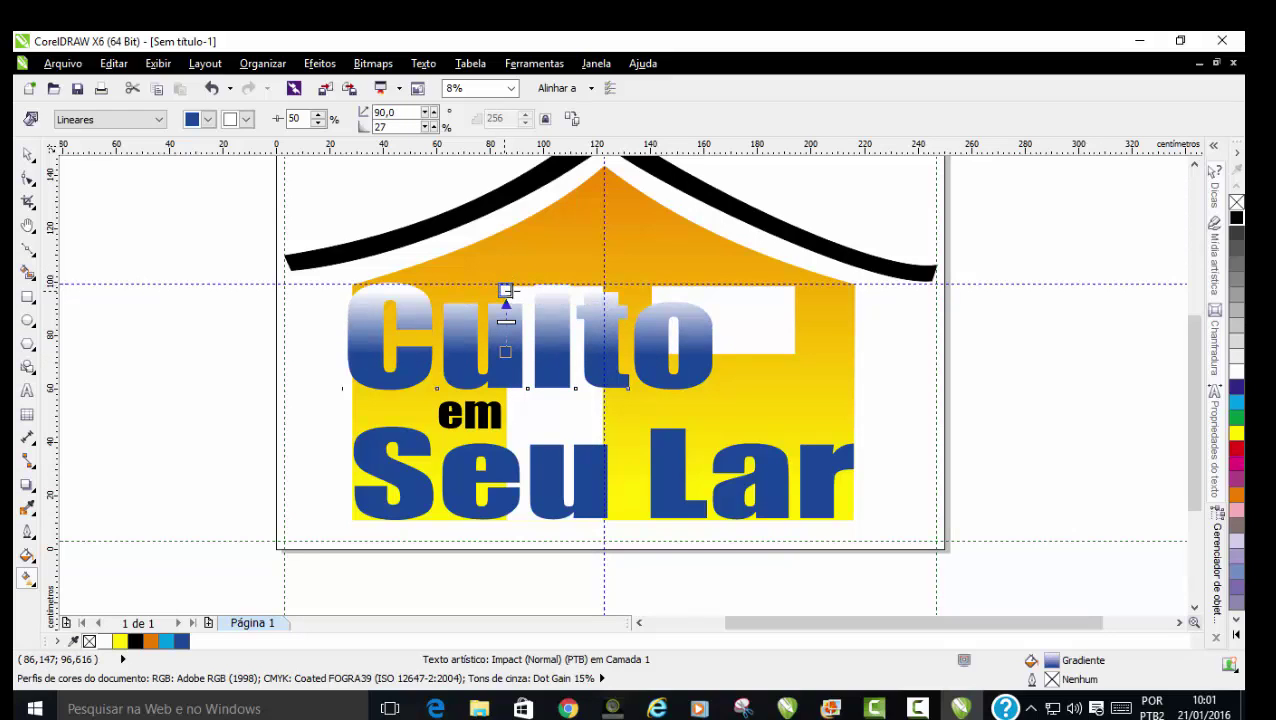
{"action": "left_click", "coordinate": [1236, 402]}
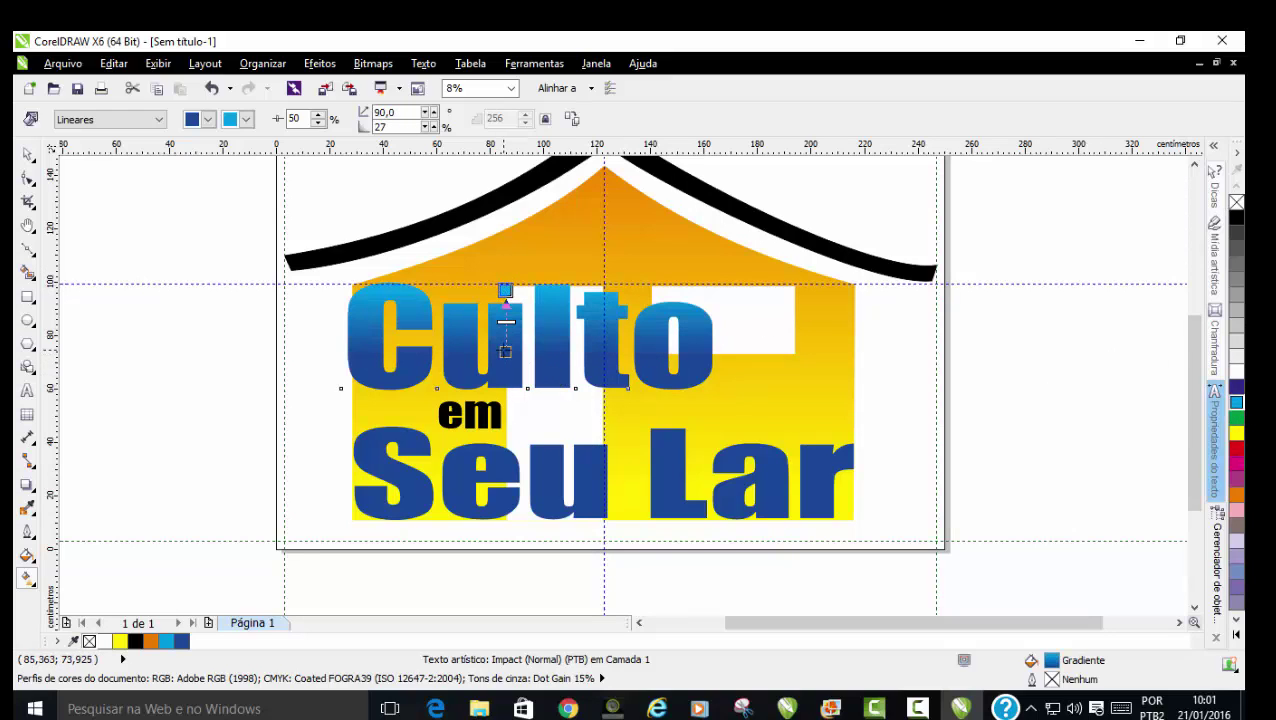
{"action": "left_click_drag", "start_coordinate": [505, 352], "coordinate": [500, 374]}
{"action": "key", "text": "F12"}
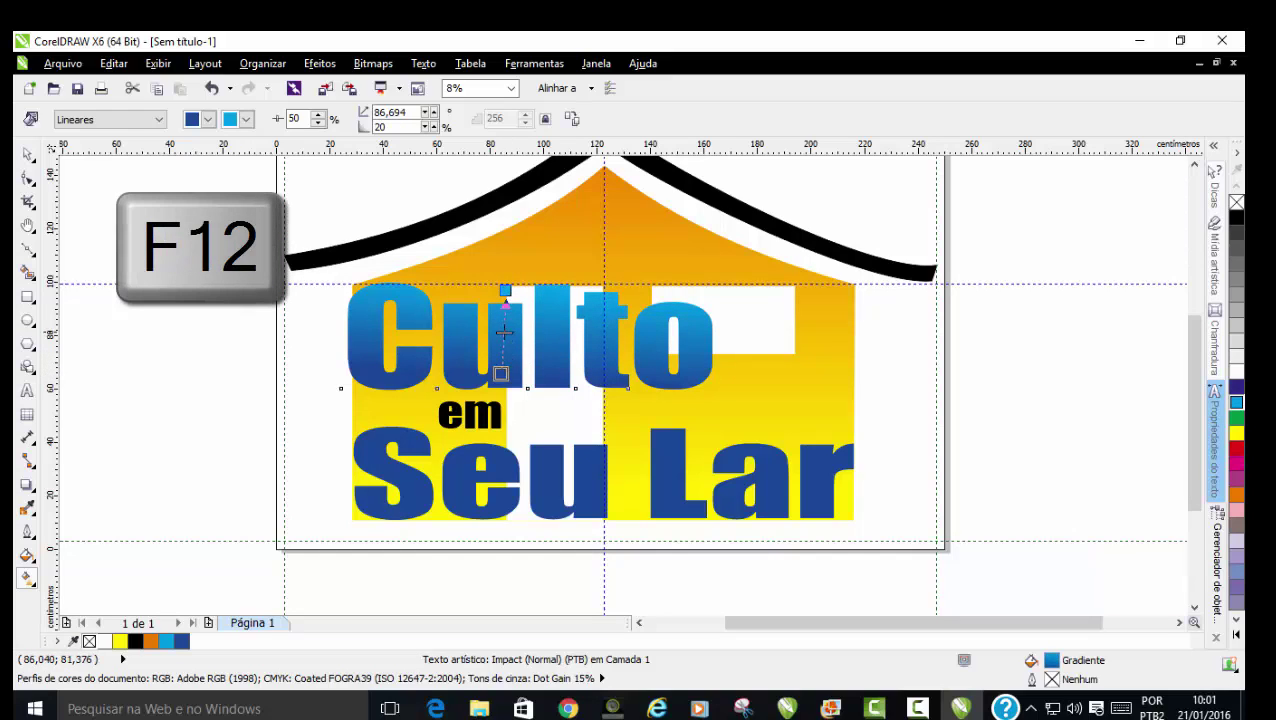
{"action": "left_click_drag", "start_coordinate": [500, 374], "coordinate": [505, 376]}
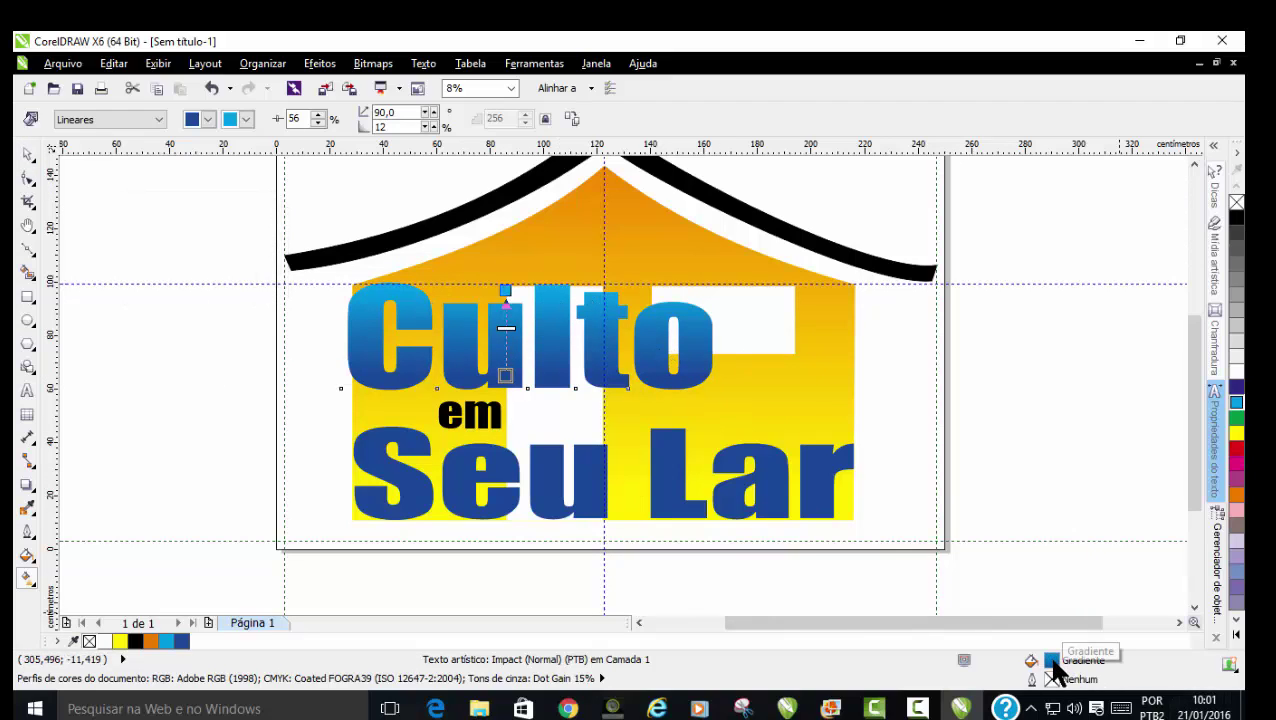
{"action": "mouse_move", "coordinate": [1052, 662]}
{"action": "left_mouse_down"}
{"action": "mouse_move", "coordinate": [740, 557]}
{"action": "mouse_move", "coordinate": [675, 493]}
{"action": "left_mouse_up"}
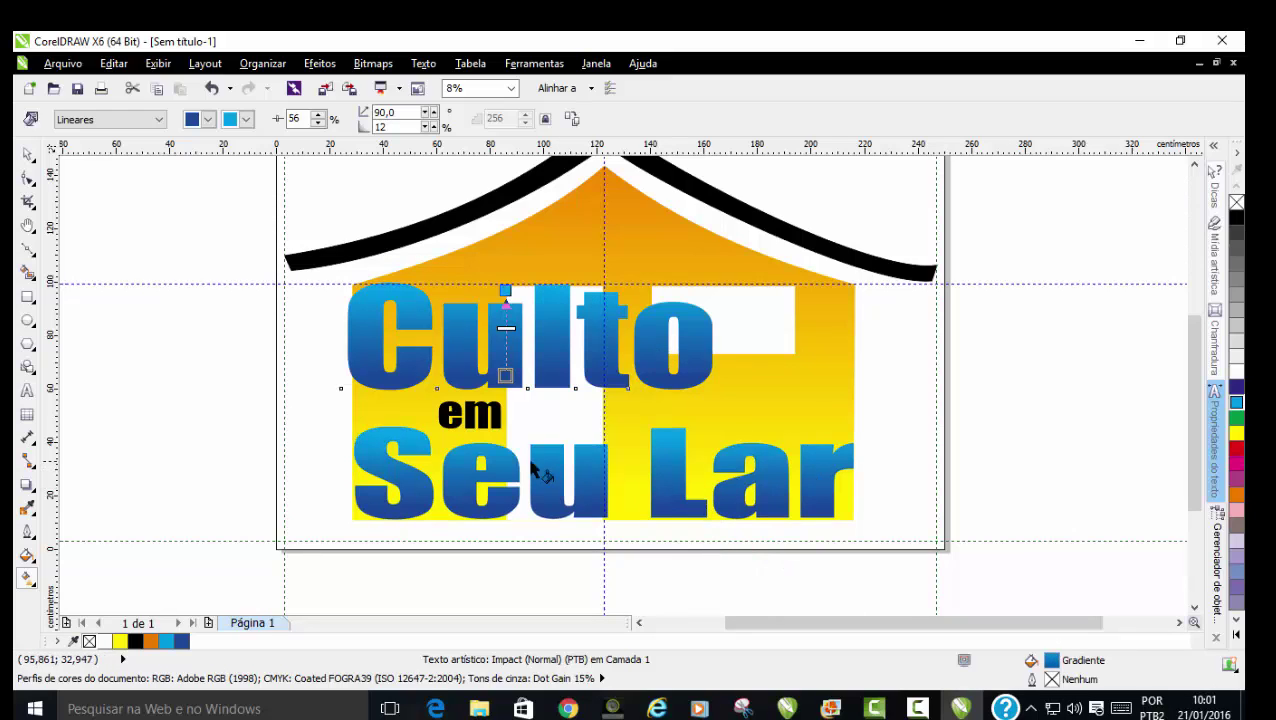
{"action": "left_click", "coordinate": [24, 155]}
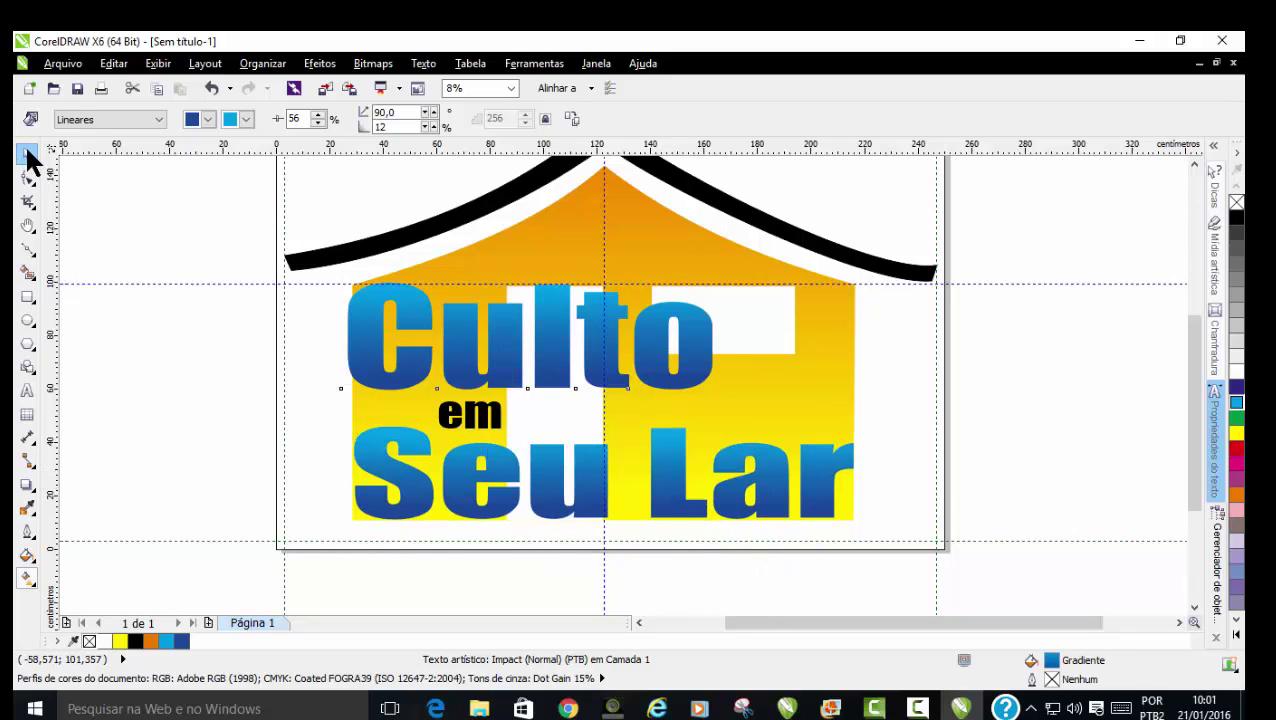
{"action": "left_click", "coordinate": [946, 378]}
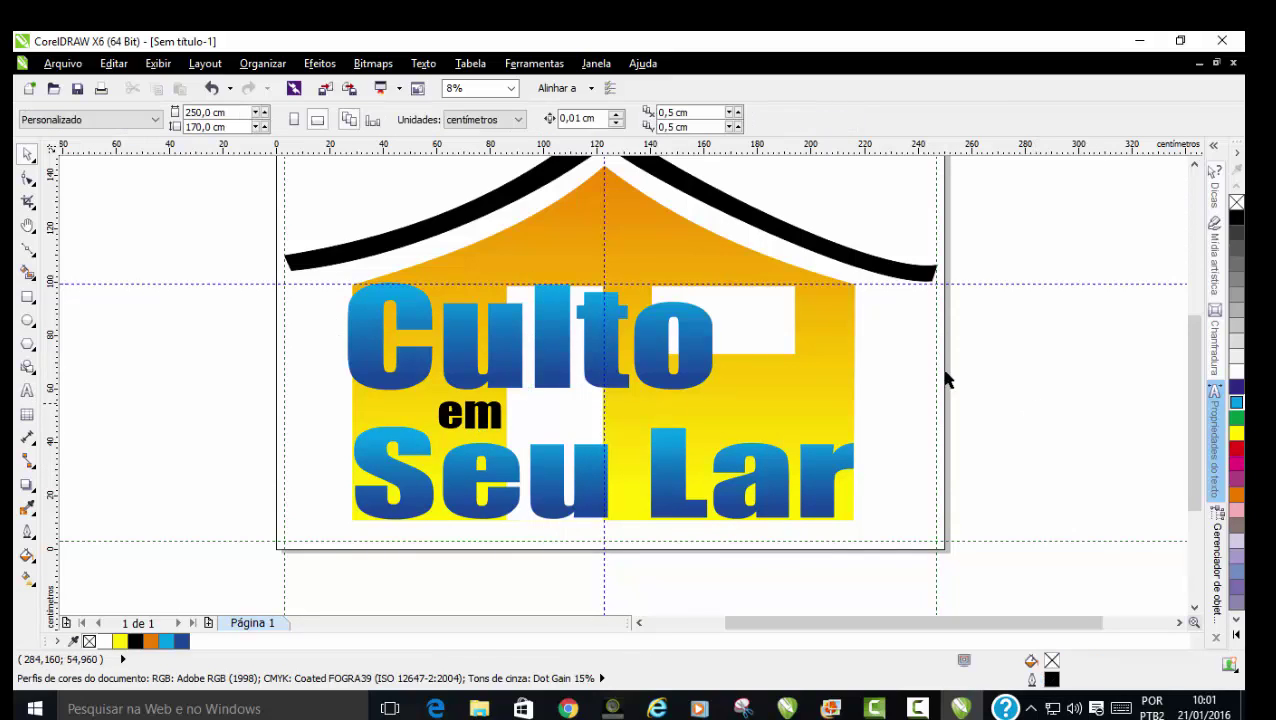
Give the lettering a 20 mm white outline with round corners and caps, behind fill, scaling with object
{"action": "left_click", "coordinate": [699, 368]}
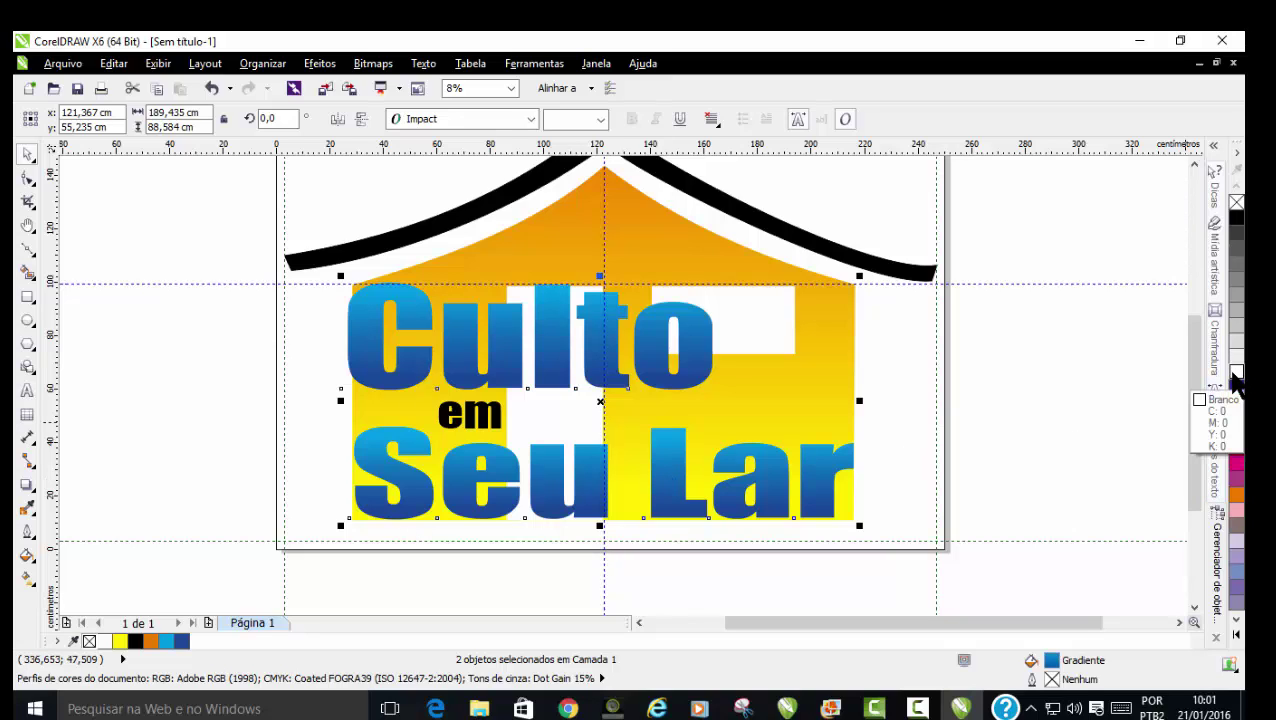
{"action": "right_click", "coordinate": [1236, 375]}
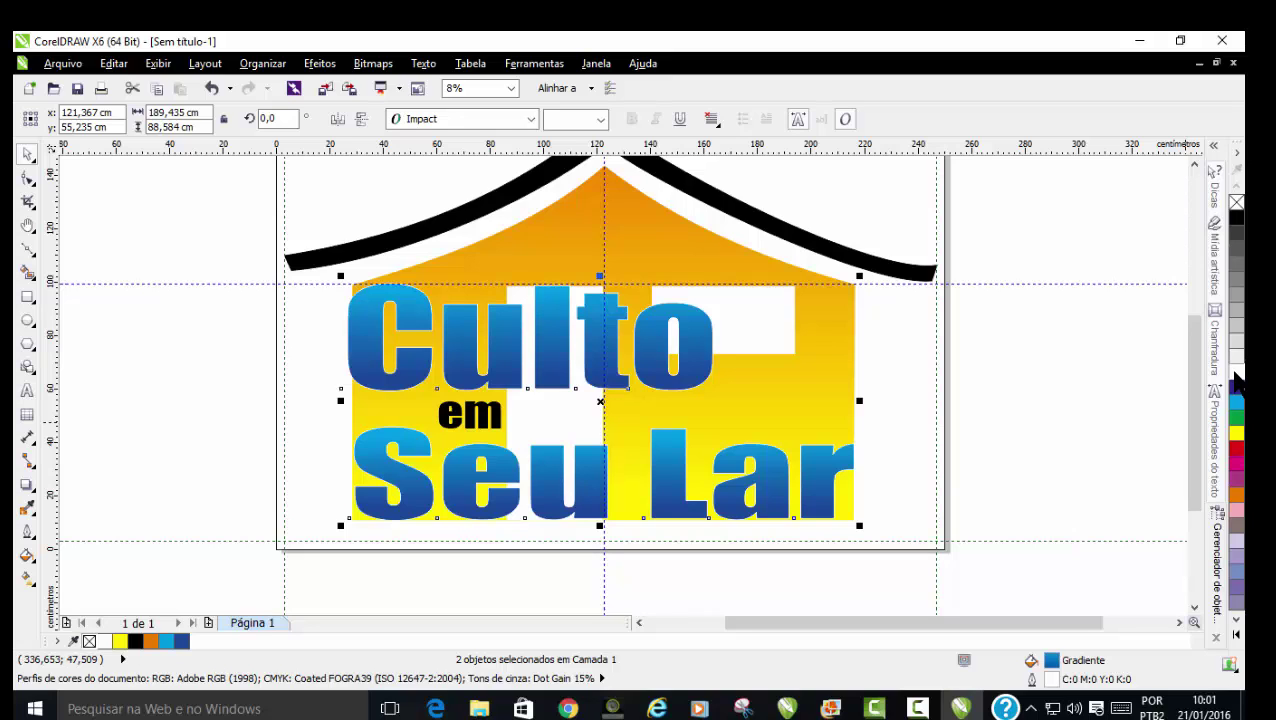
{"action": "key", "text": "F12"}
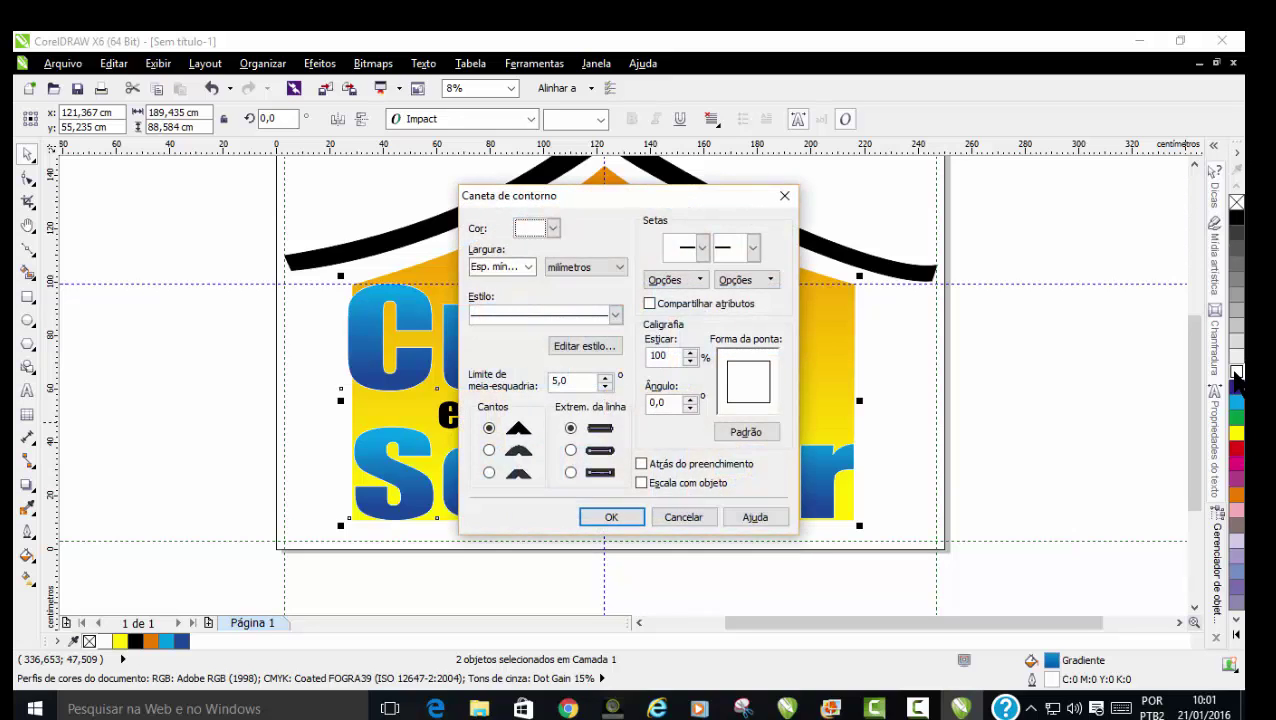
{"action": "left_click_drag", "start_coordinate": [619, 201], "coordinate": [950, 190]}
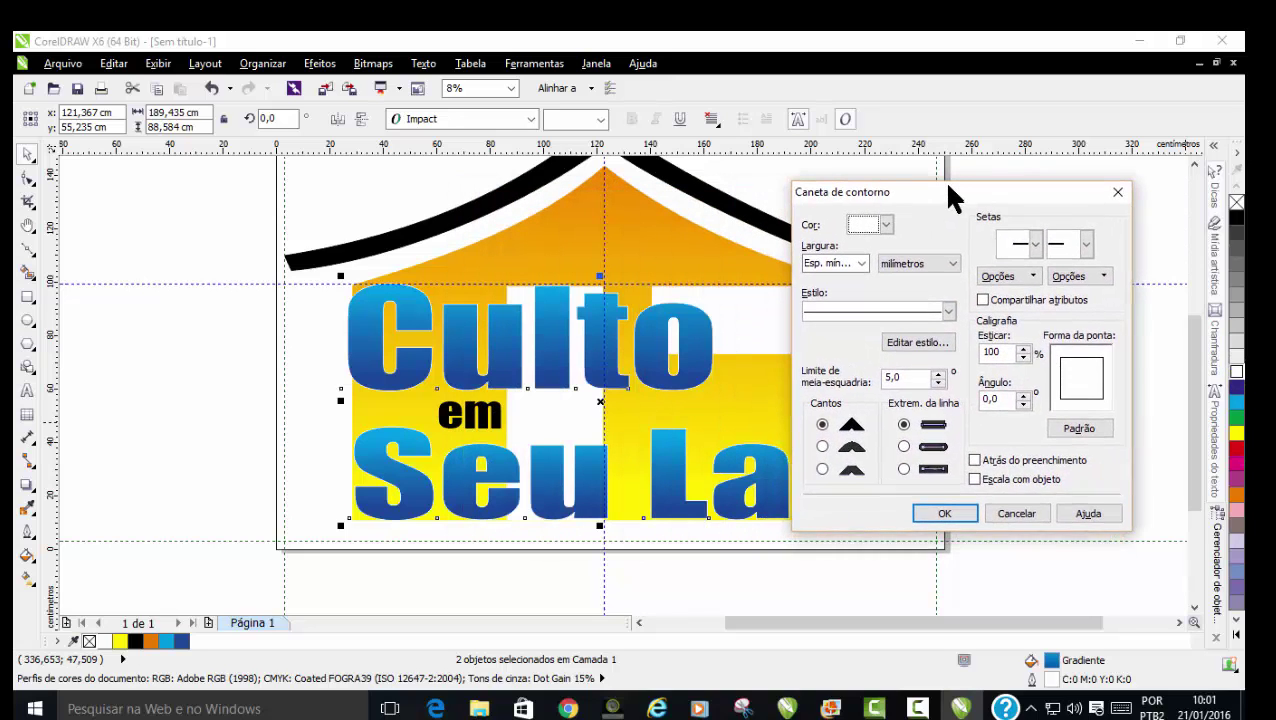
{"action": "left_click", "coordinate": [857, 256]}
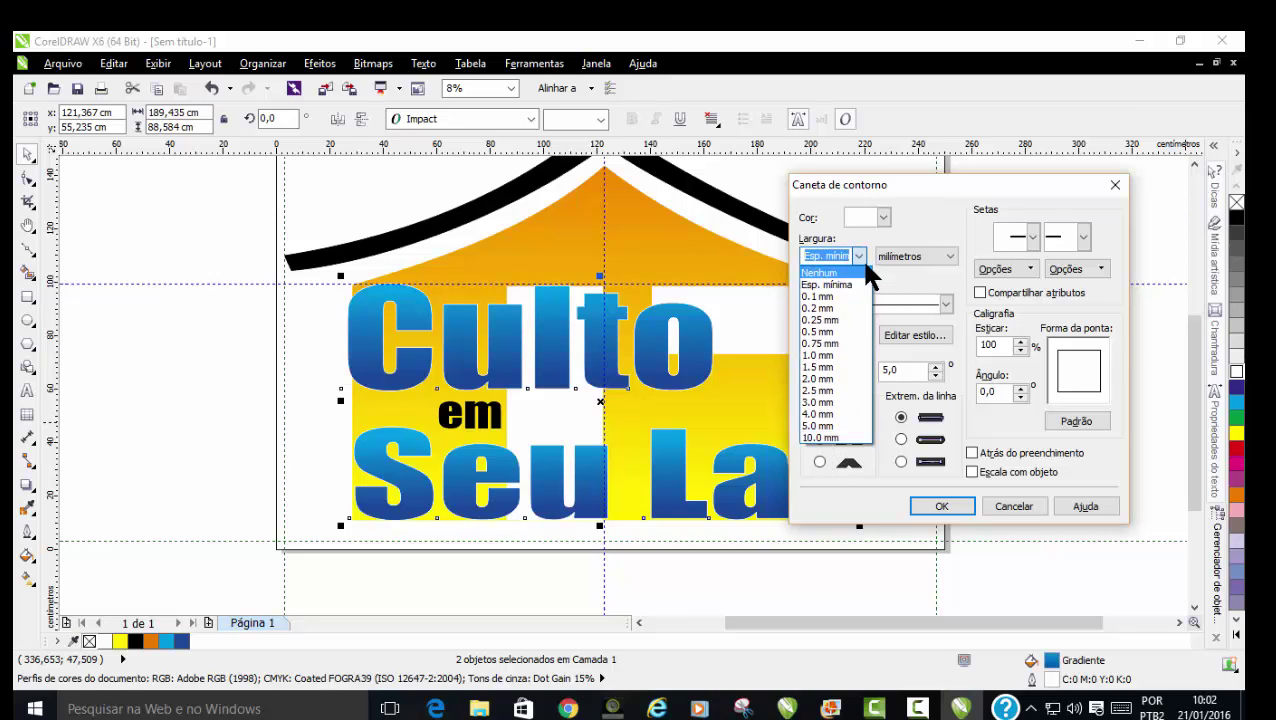
{"action": "left_click", "coordinate": [857, 256]}
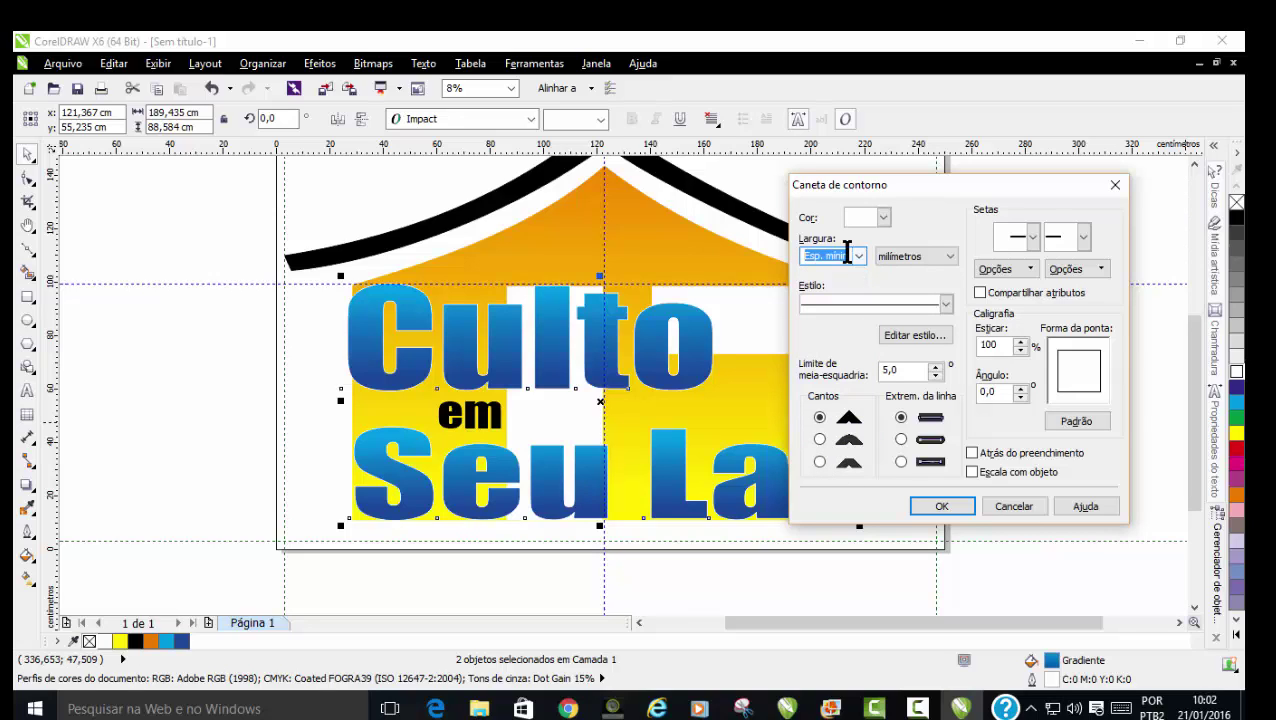
{"action": "type", "text": "20"}
{"action": "left_click", "coordinate": [901, 439]}
{"action": "left_click", "coordinate": [819, 440]}
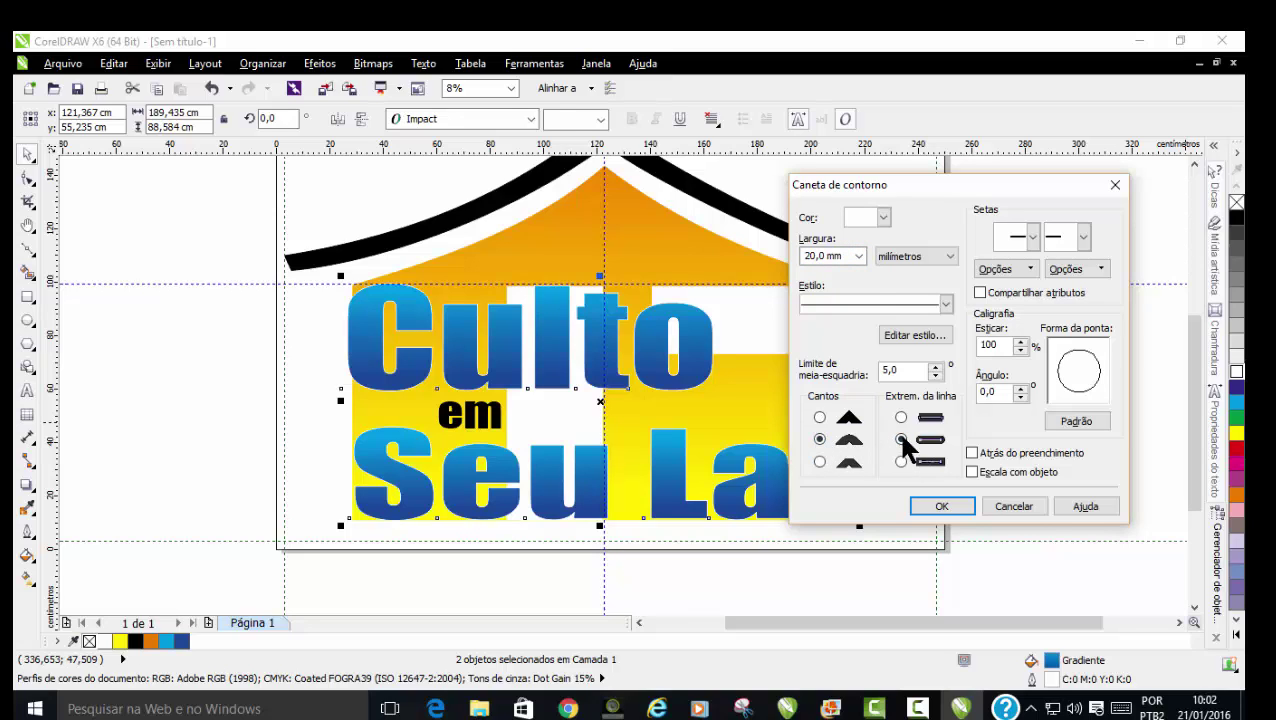
{"action": "left_click", "coordinate": [971, 454]}
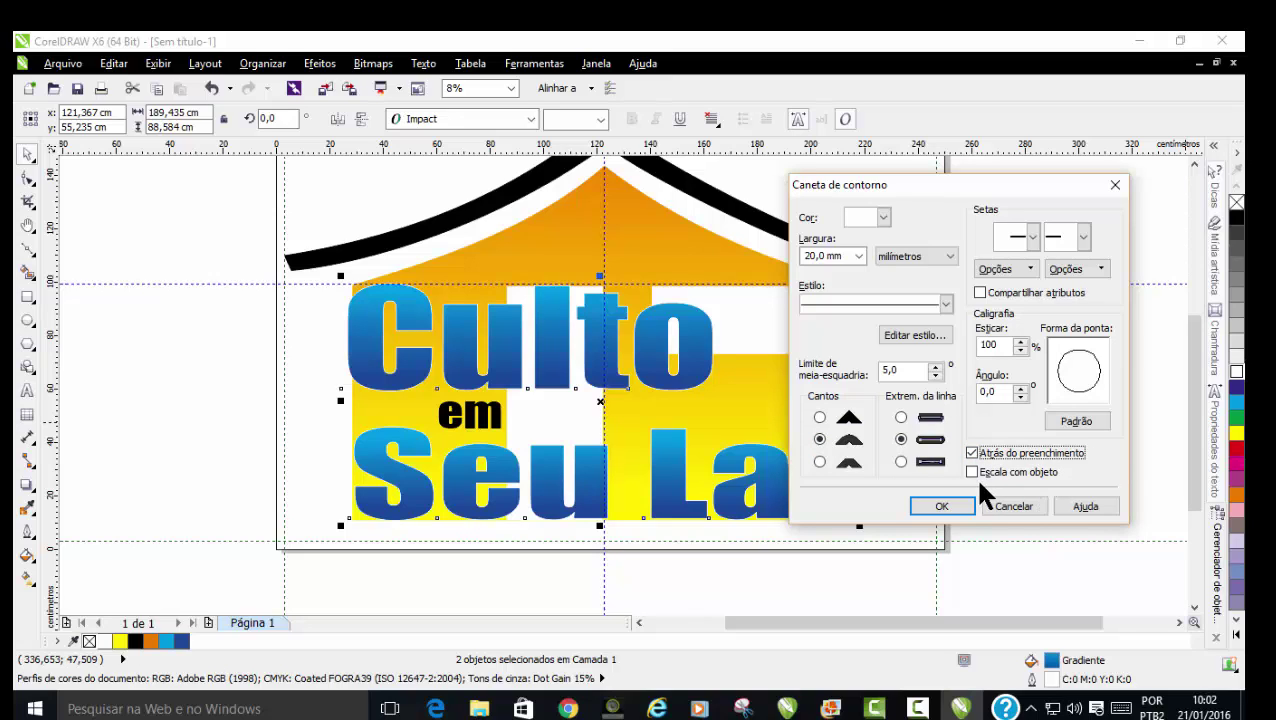
{"action": "left_click", "coordinate": [973, 472]}
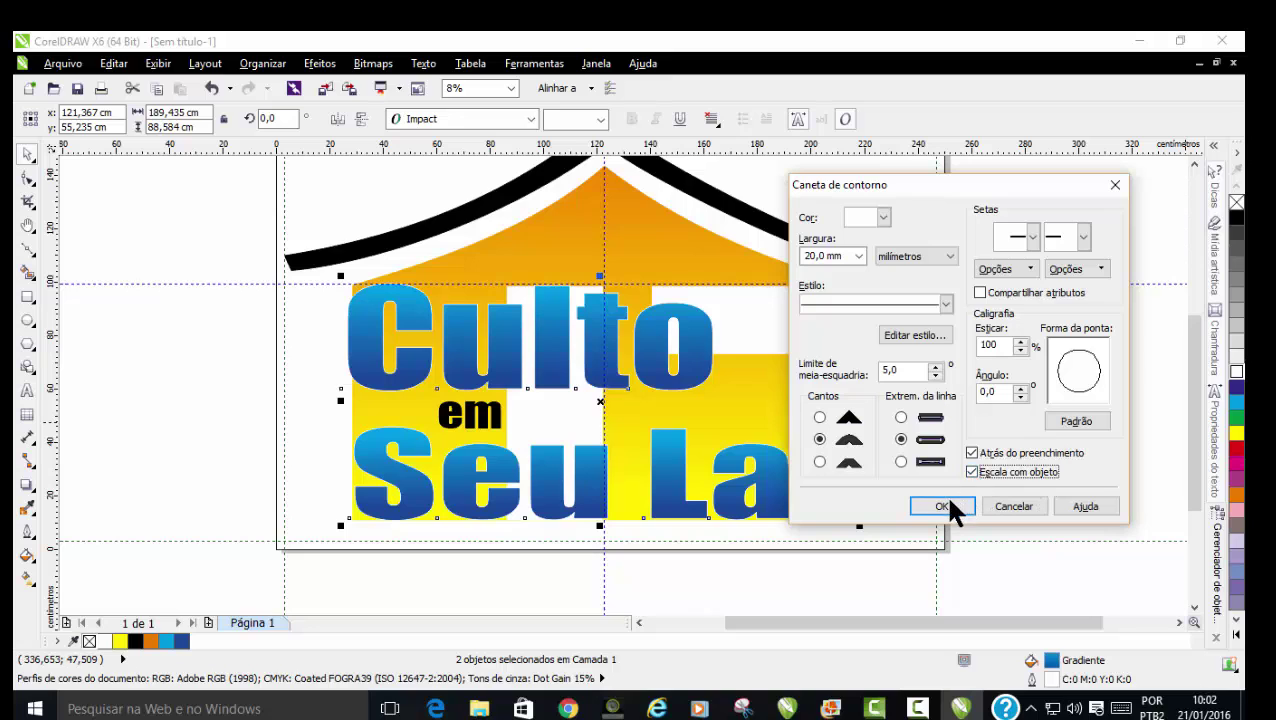
{"action": "left_click", "coordinate": [948, 505]}
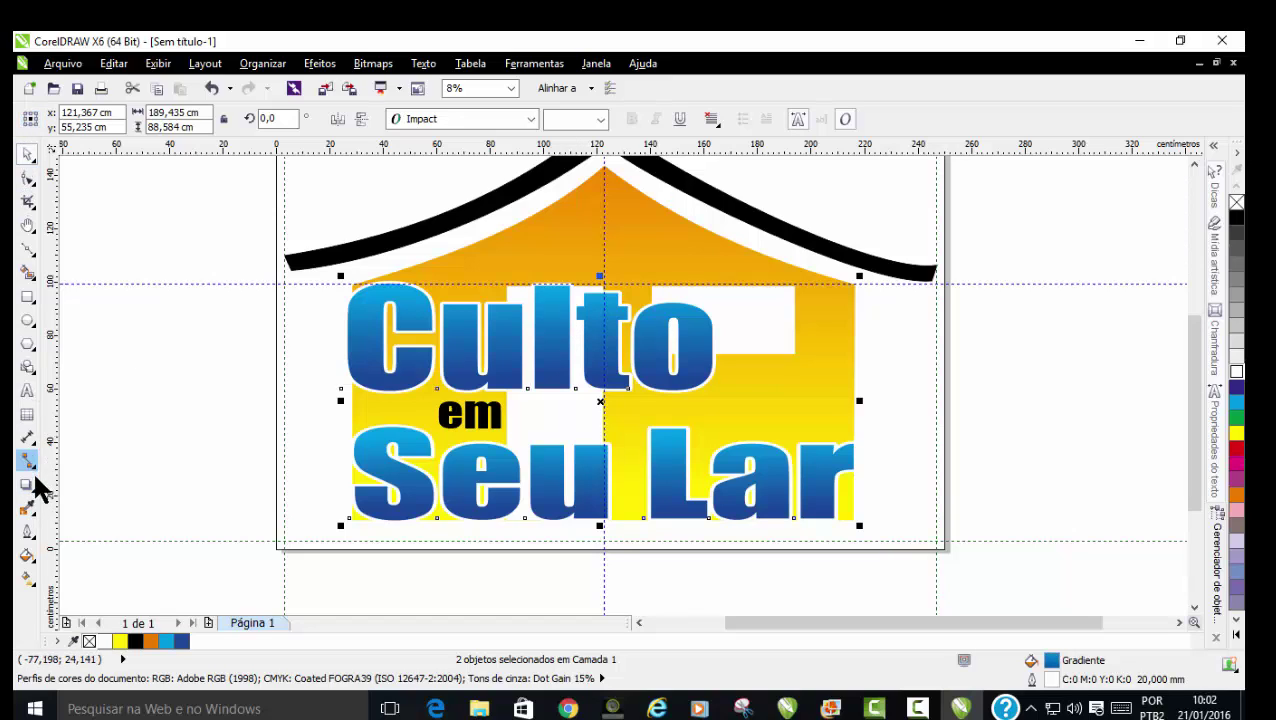
Activate the Drop Shadow tool from the interactive effects flyout
{"action": "left_click", "coordinate": [36, 491]}
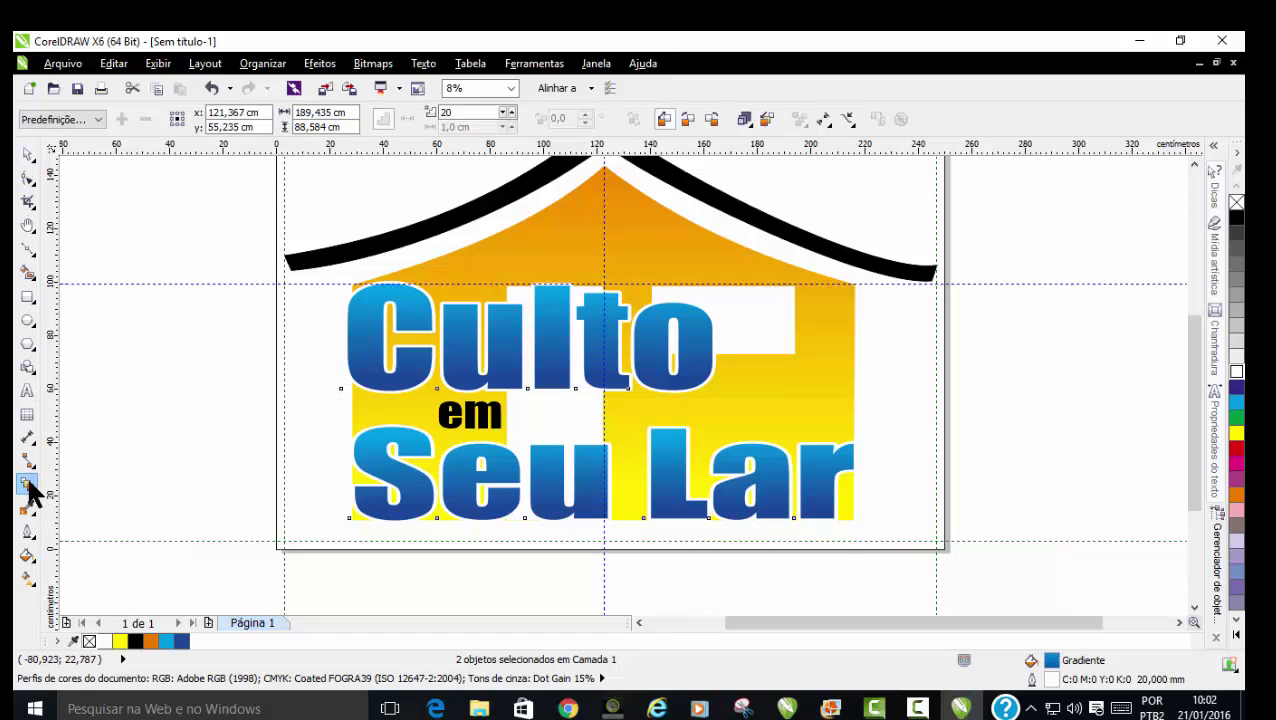
{"action": "left_click", "coordinate": [30, 490]}
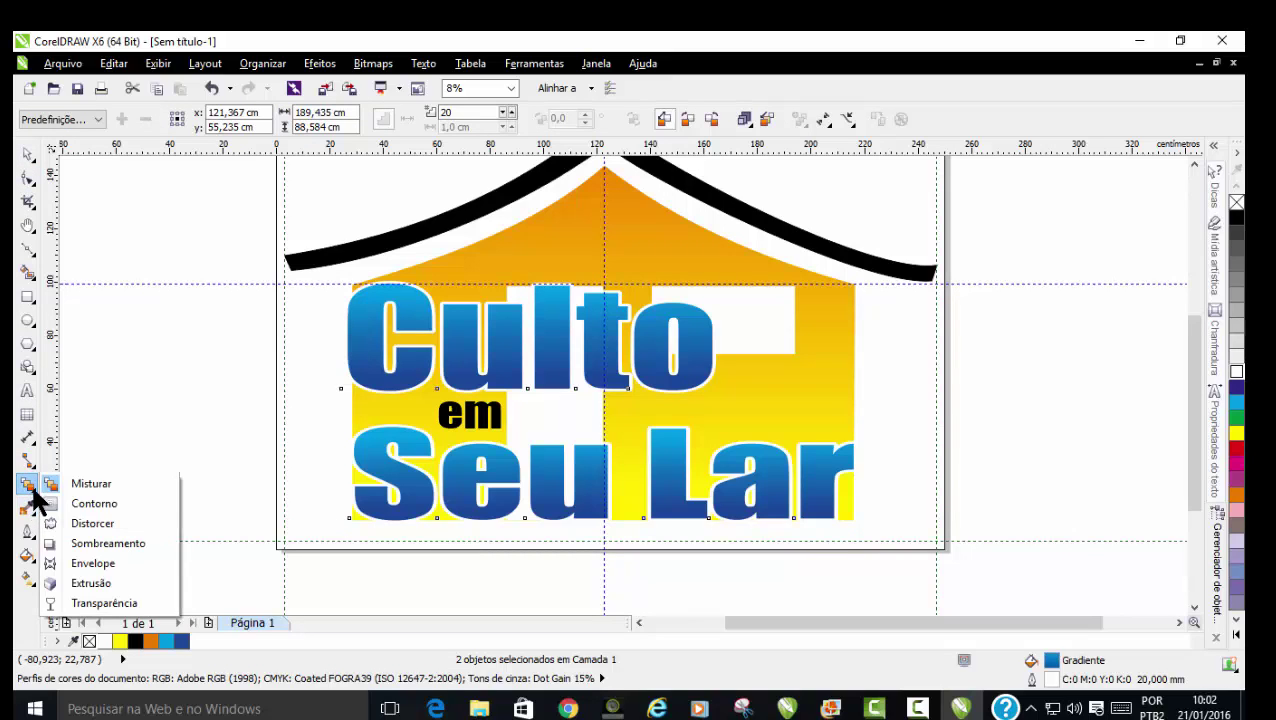
{"action": "left_click", "coordinate": [102, 541]}
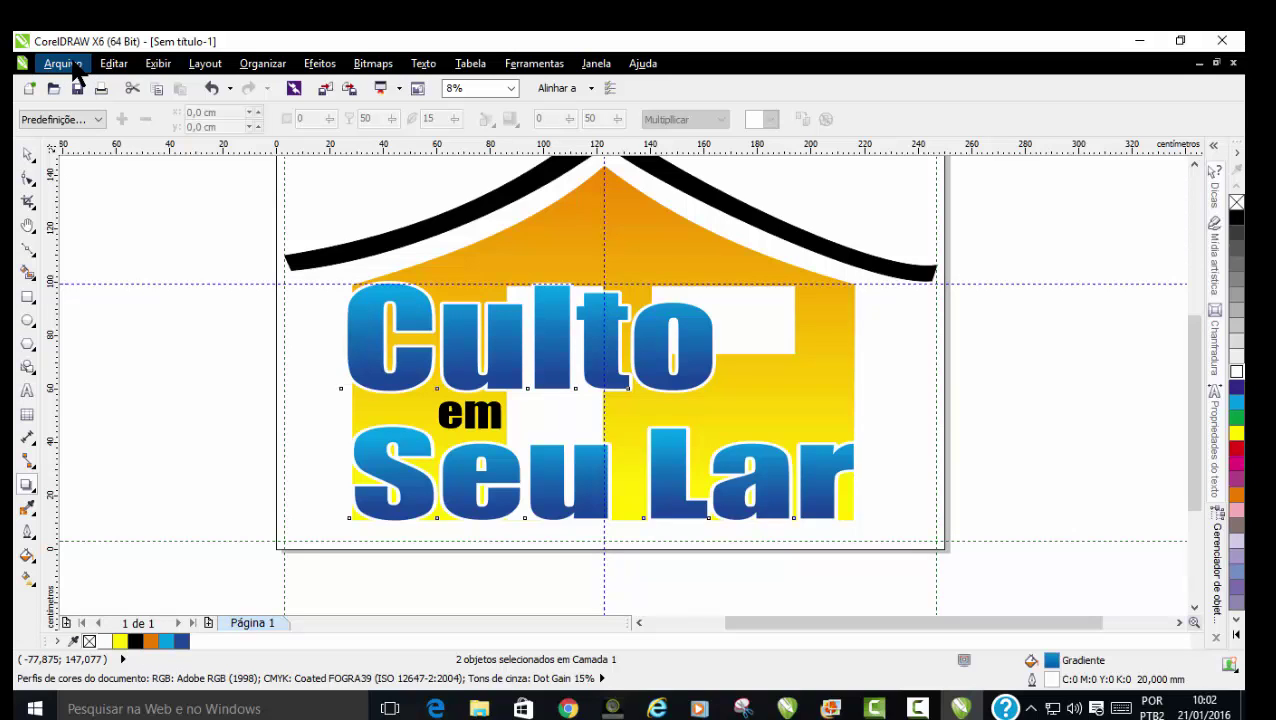
Save the drawing as 'Culto em seu Lar' in D:\TRABALHO
{"action": "left_click", "coordinate": [62, 64]}
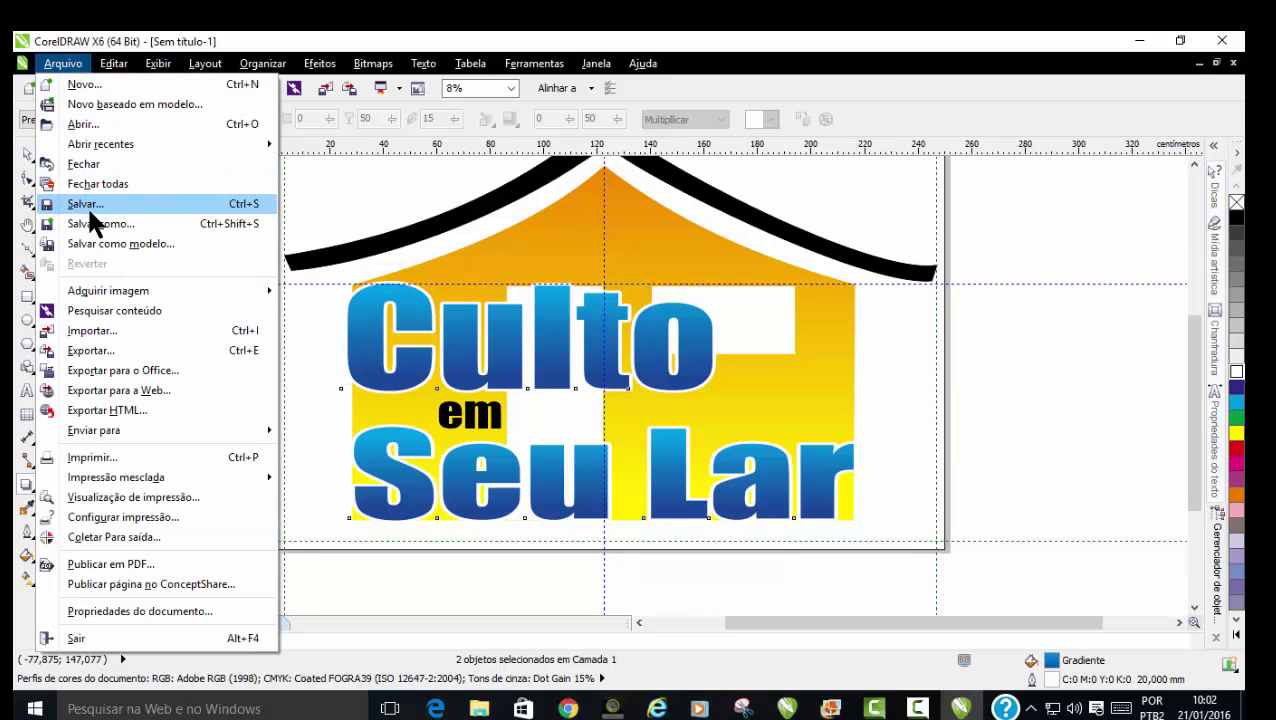
{"action": "left_click", "coordinate": [88, 223]}
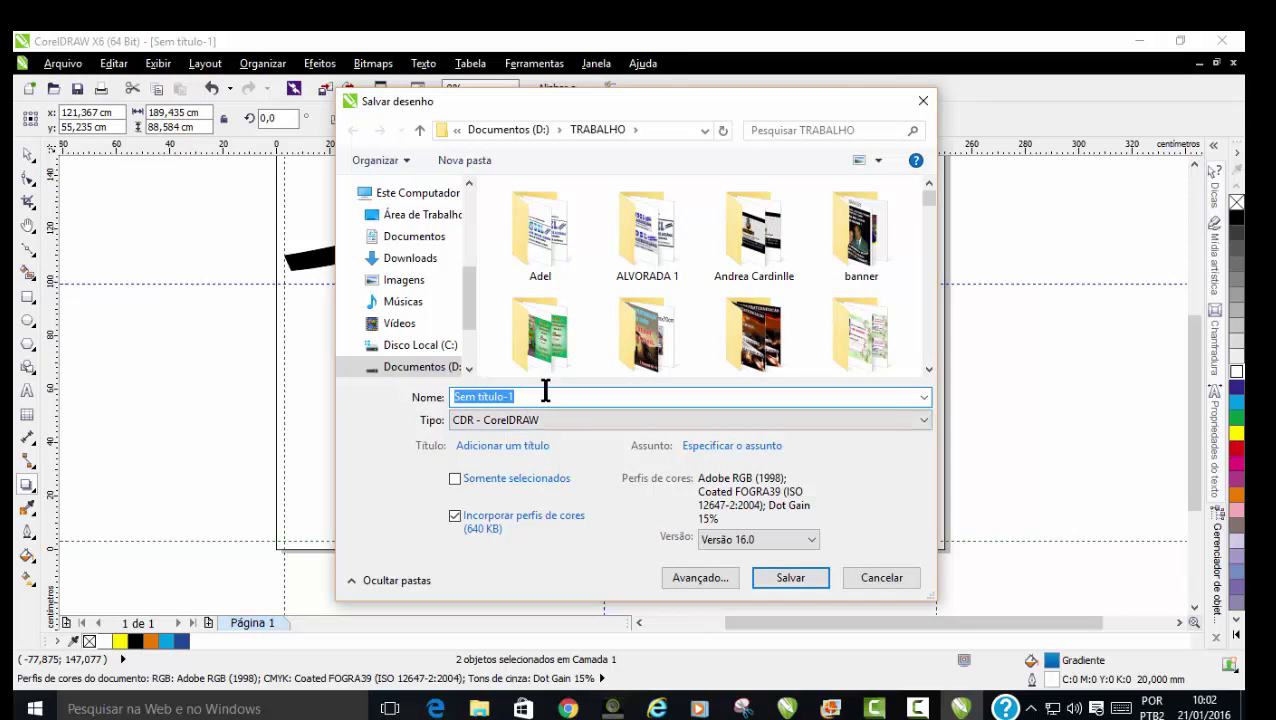
{"action": "type", "text": "Culto "}
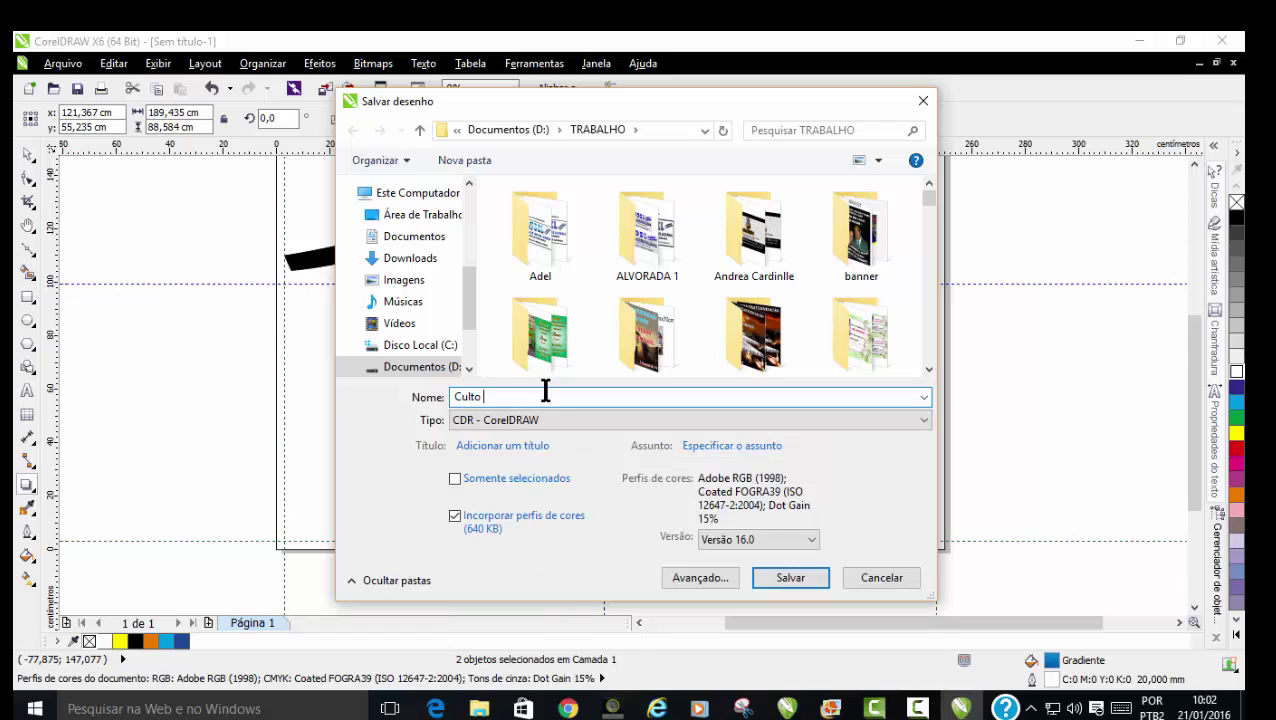
{"action": "type", "text": "em seu Lar"}
{"action": "left_click", "coordinate": [799, 575]}
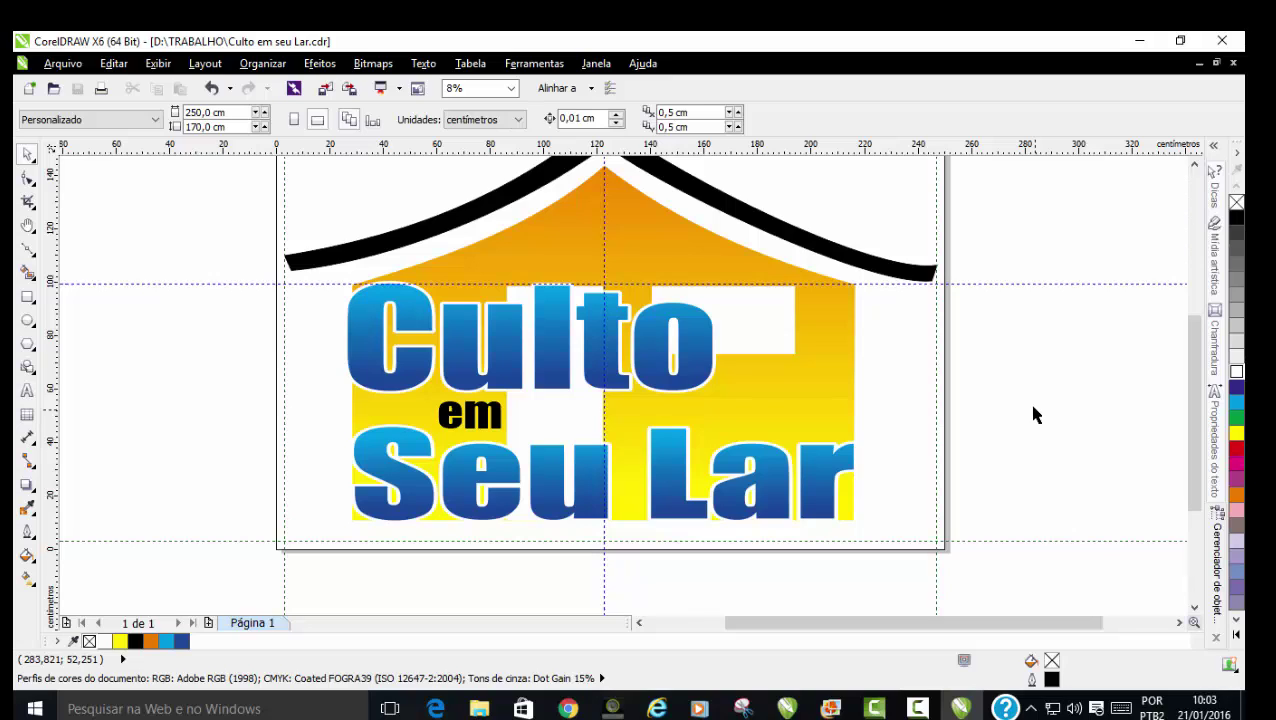
Select both Culto and Seu Lar and activate the Drop Shadow tool
{"action": "left_click", "coordinate": [515, 367]}
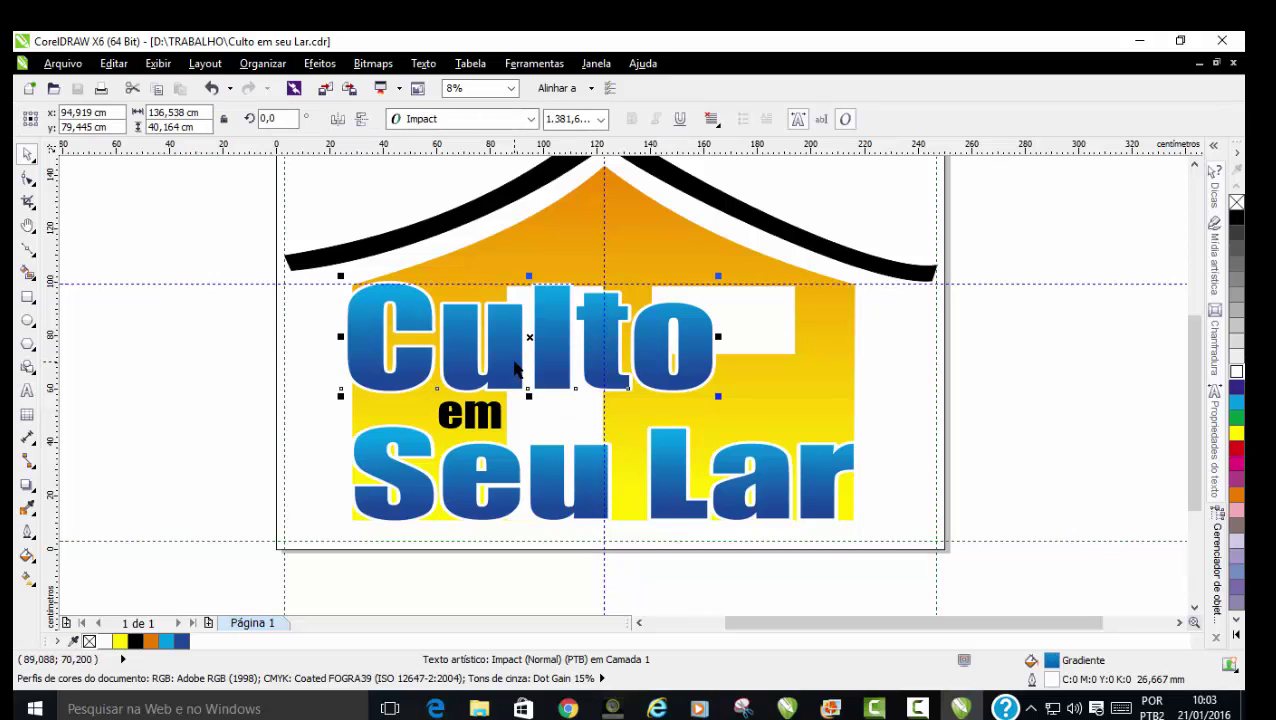
{"action": "left_click", "coordinate": [537, 483], "text": "shift"}
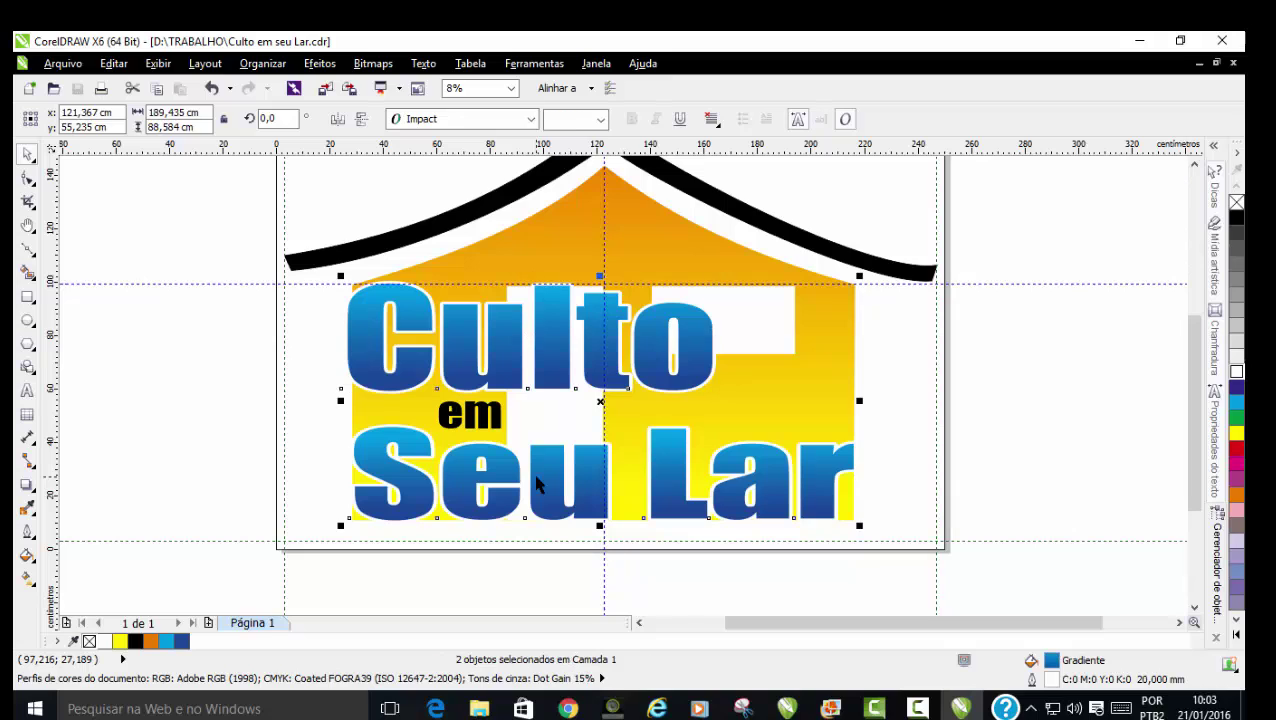
{"action": "left_click", "coordinate": [27, 485]}
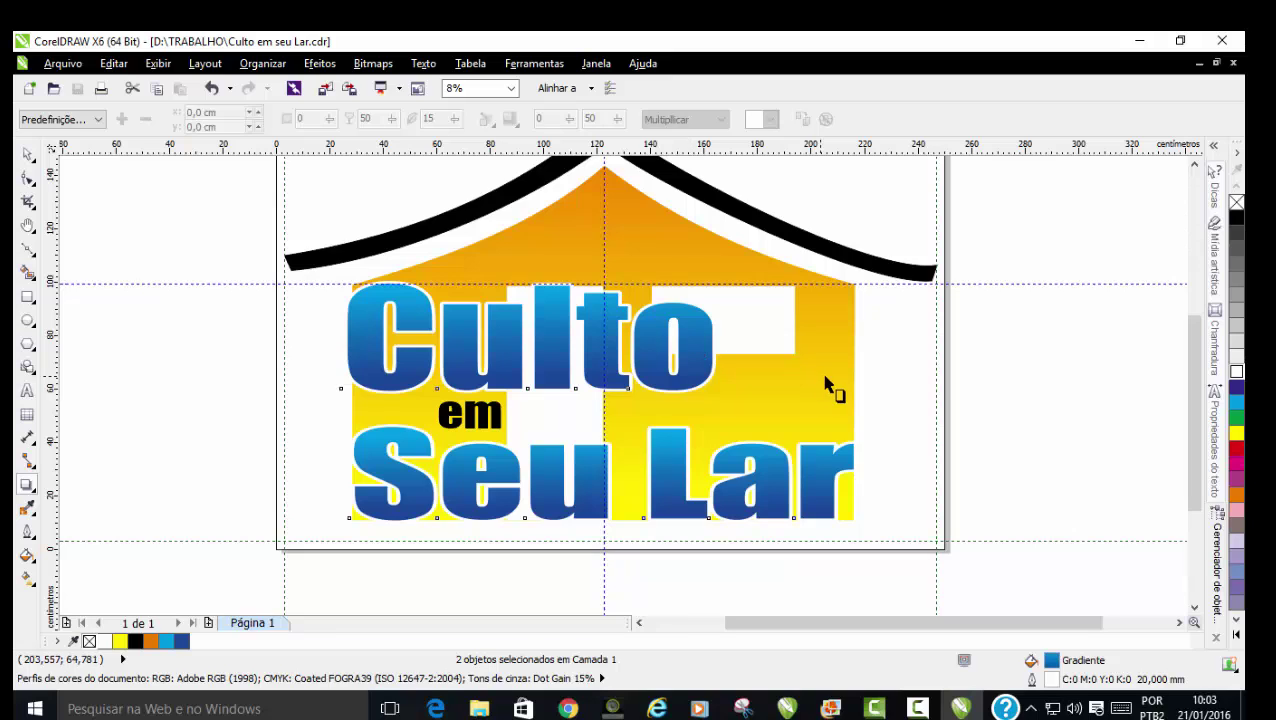
Apply a lower-right flat drop shadow preset (Multiply, opacity 22, feathering 2) to the lettering
{"action": "left_click", "coordinate": [98, 119]}
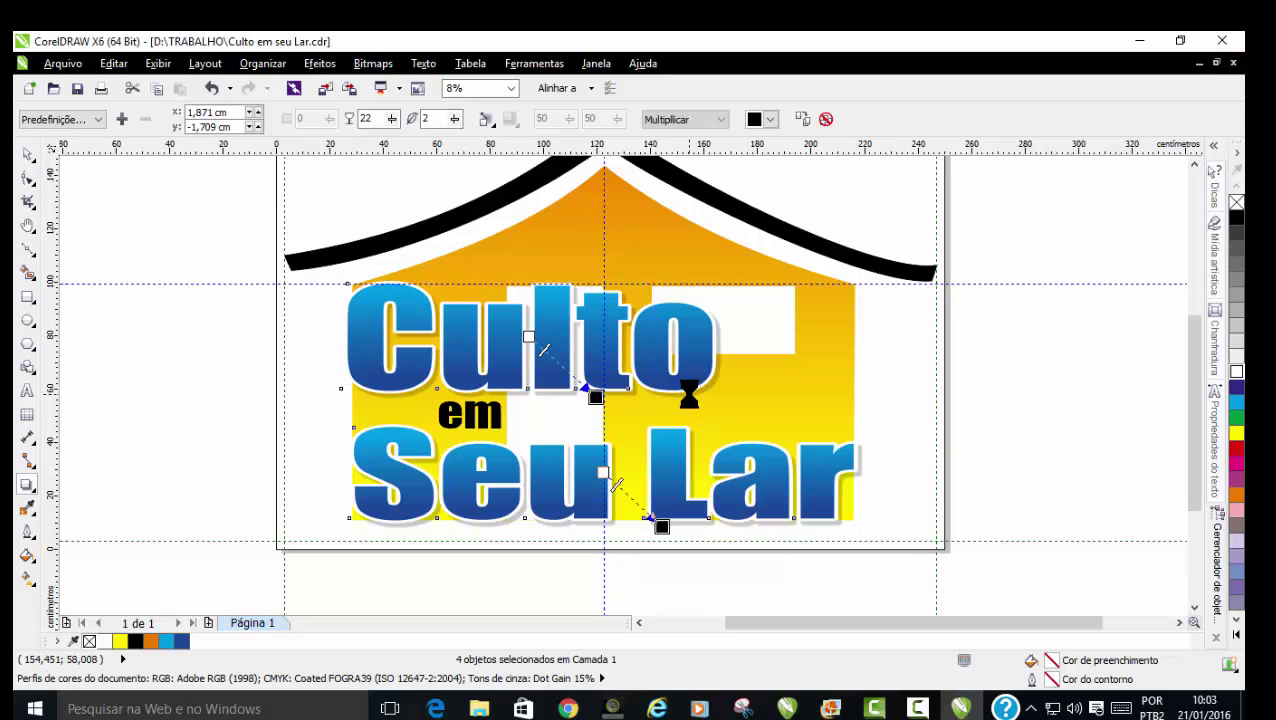
{"action": "scroll", "coordinate": [717, 378], "scroll_direction": "up", "scroll_amount": 2}
{"action": "scroll", "coordinate": [713, 377], "scroll_direction": "up", "scroll_amount": 1}
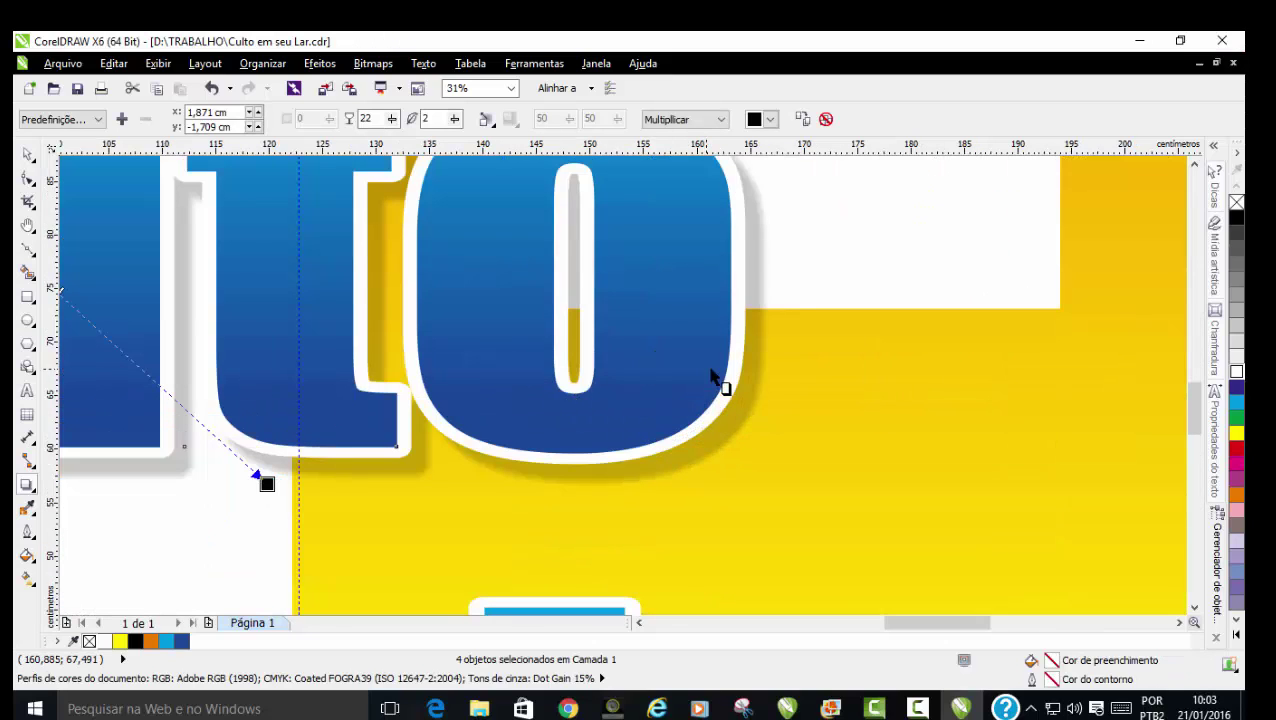
{"action": "scroll", "coordinate": [752, 330], "scroll_direction": "up", "scroll_amount": 1}
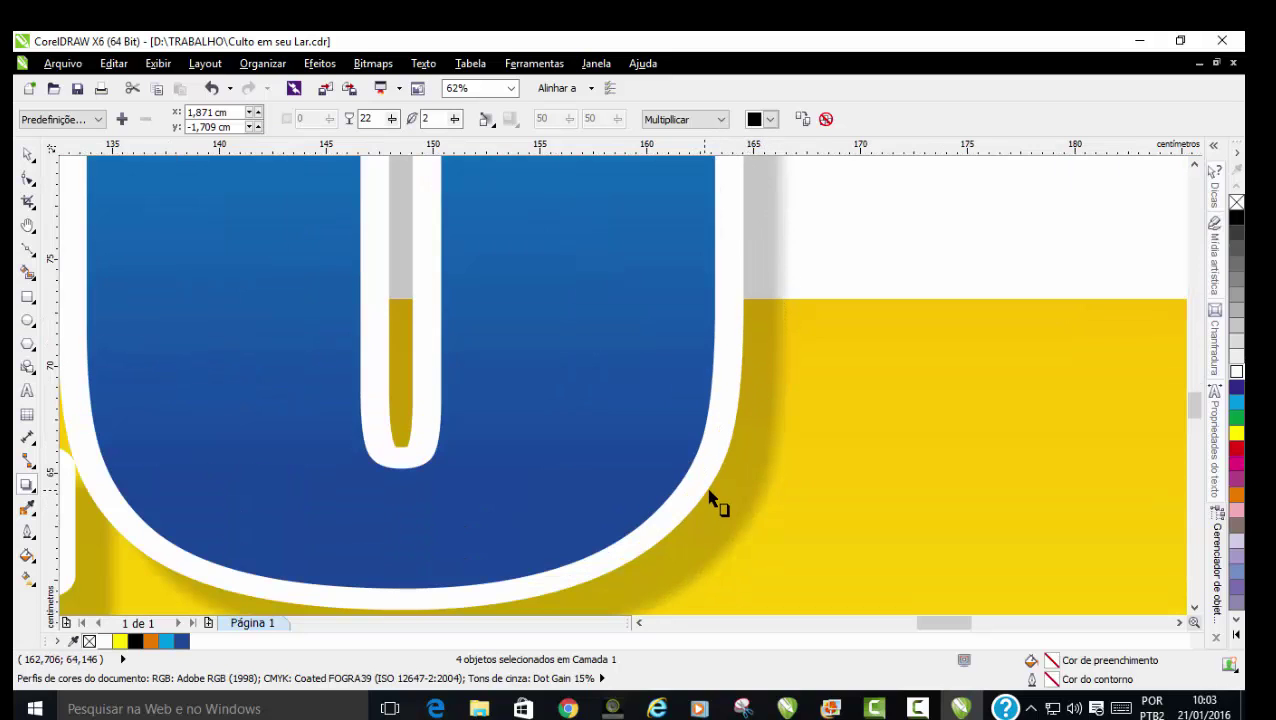
{"action": "scroll", "coordinate": [709, 497], "scroll_direction": "down", "scroll_amount": 1}
{"action": "scroll", "coordinate": [709, 497], "scroll_direction": "down", "scroll_amount": 1}
{"action": "scroll", "coordinate": [709, 497], "scroll_direction": "down", "scroll_amount": 1}
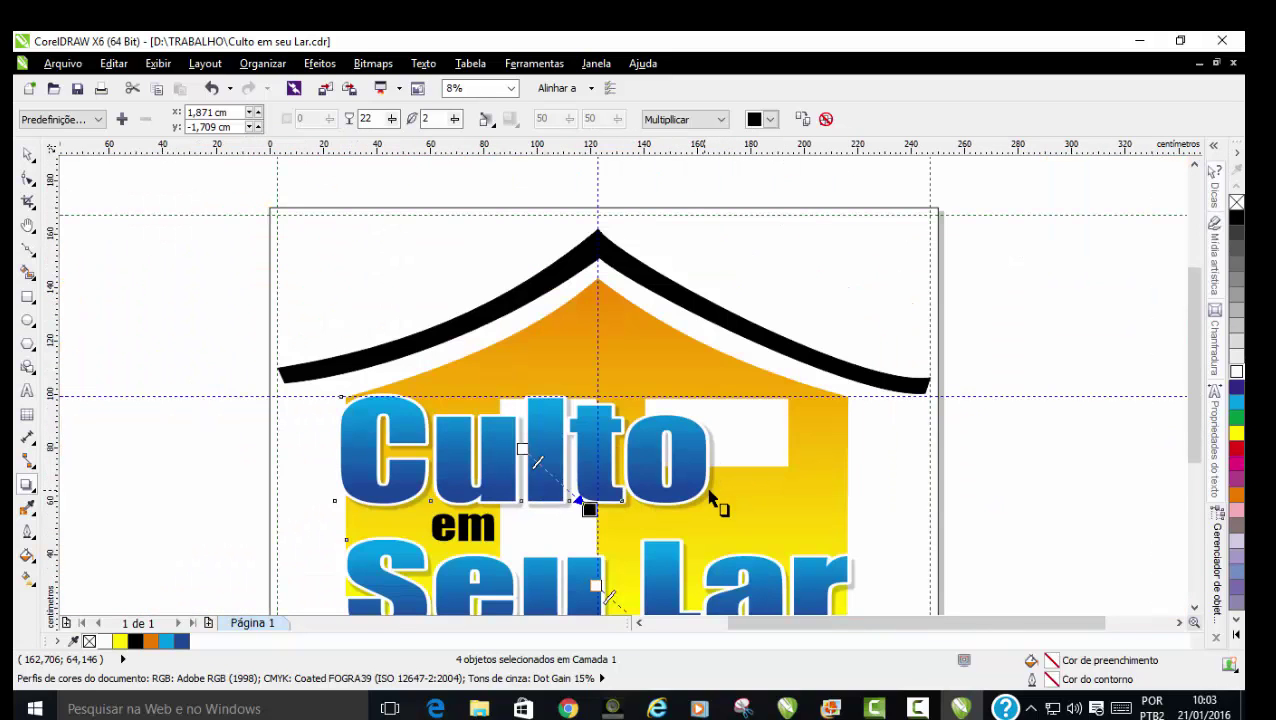
{"action": "left_click_drag", "start_coordinate": [1192, 375], "coordinate": [1200, 450]}
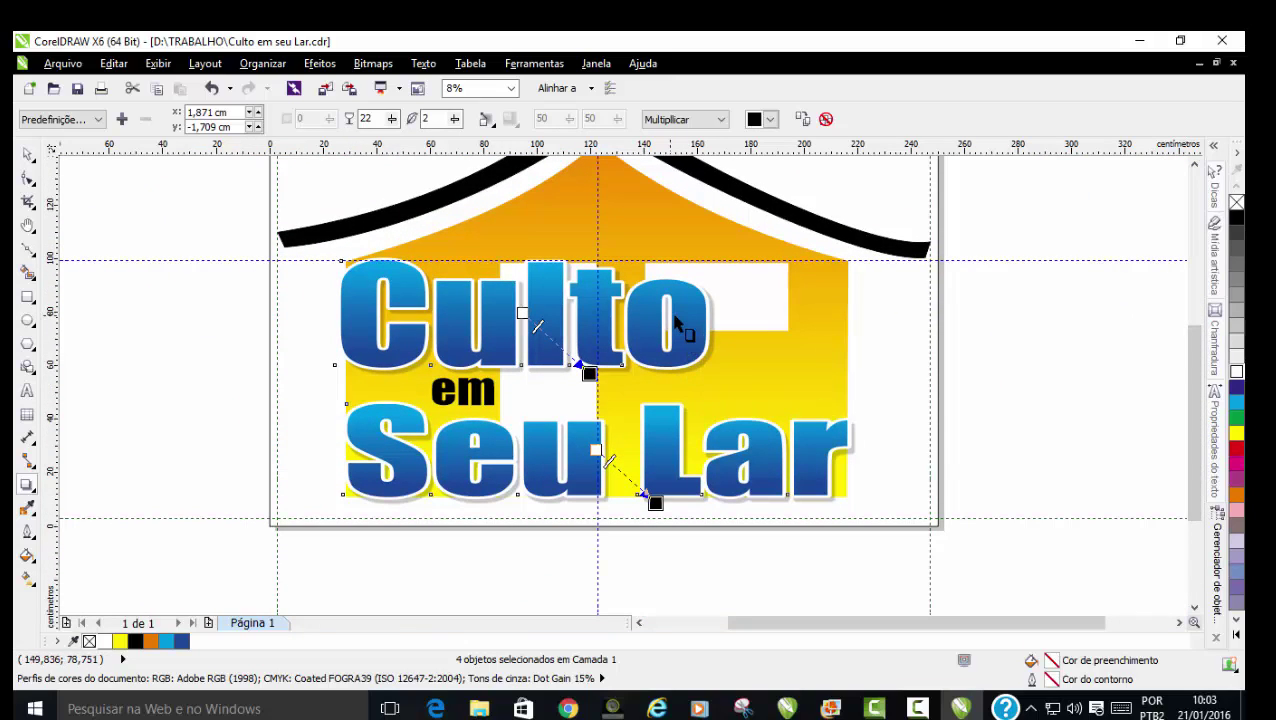
{"action": "left_click_drag", "start_coordinate": [1196, 381], "coordinate": [1198, 350]}
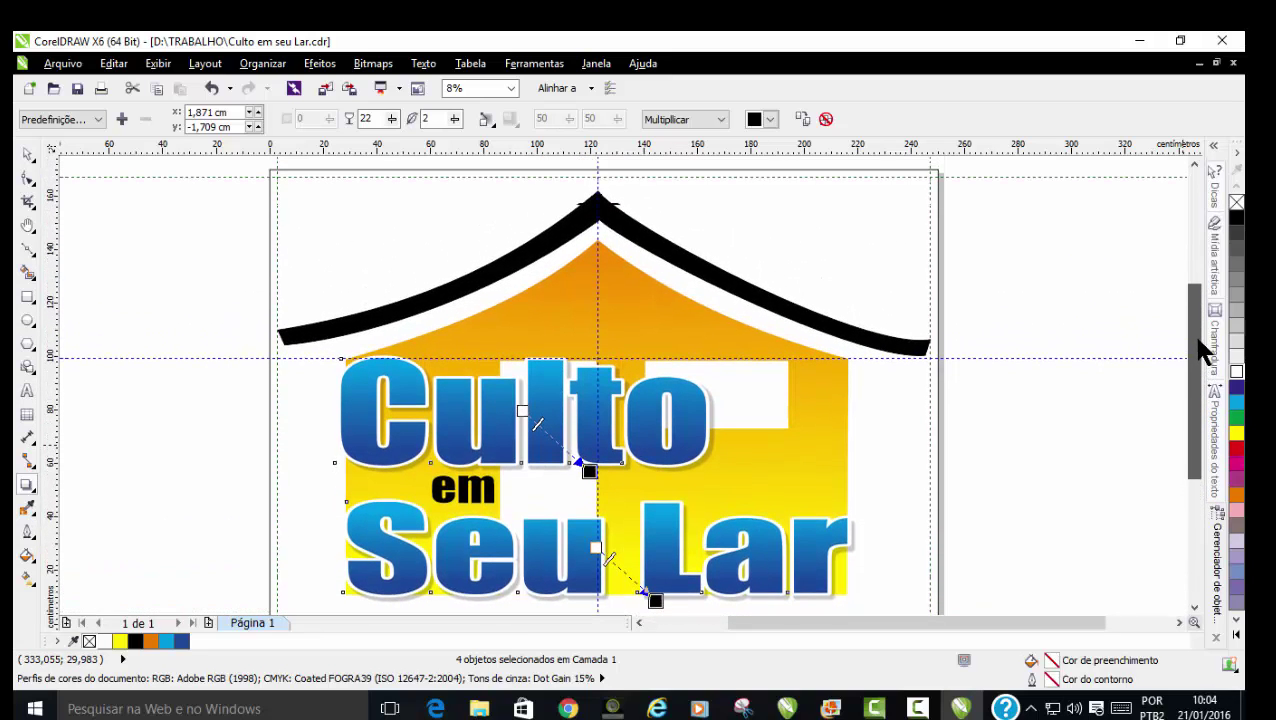
{"action": "left_click_drag", "start_coordinate": [1200, 345], "coordinate": [1199, 370]}
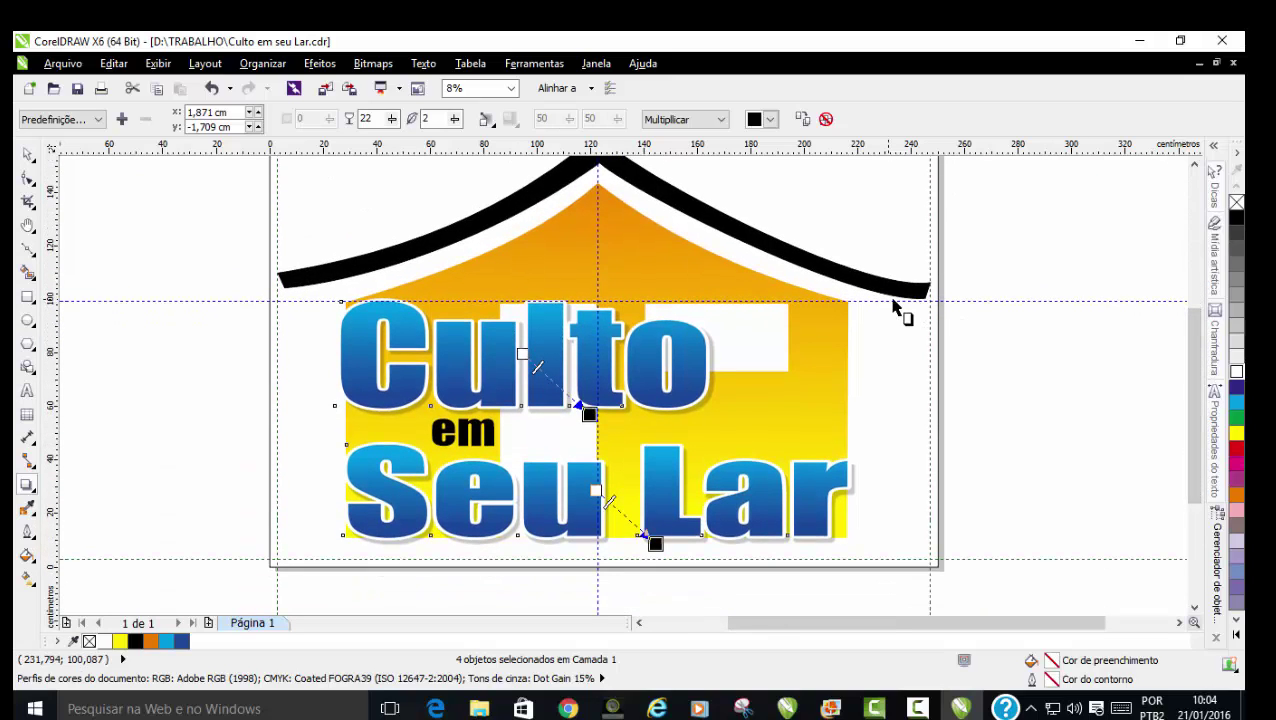
Draw a narrow right-side pillar from the roof's right end down to the logo's bottom
{"action": "left_click", "coordinate": [32, 252]}
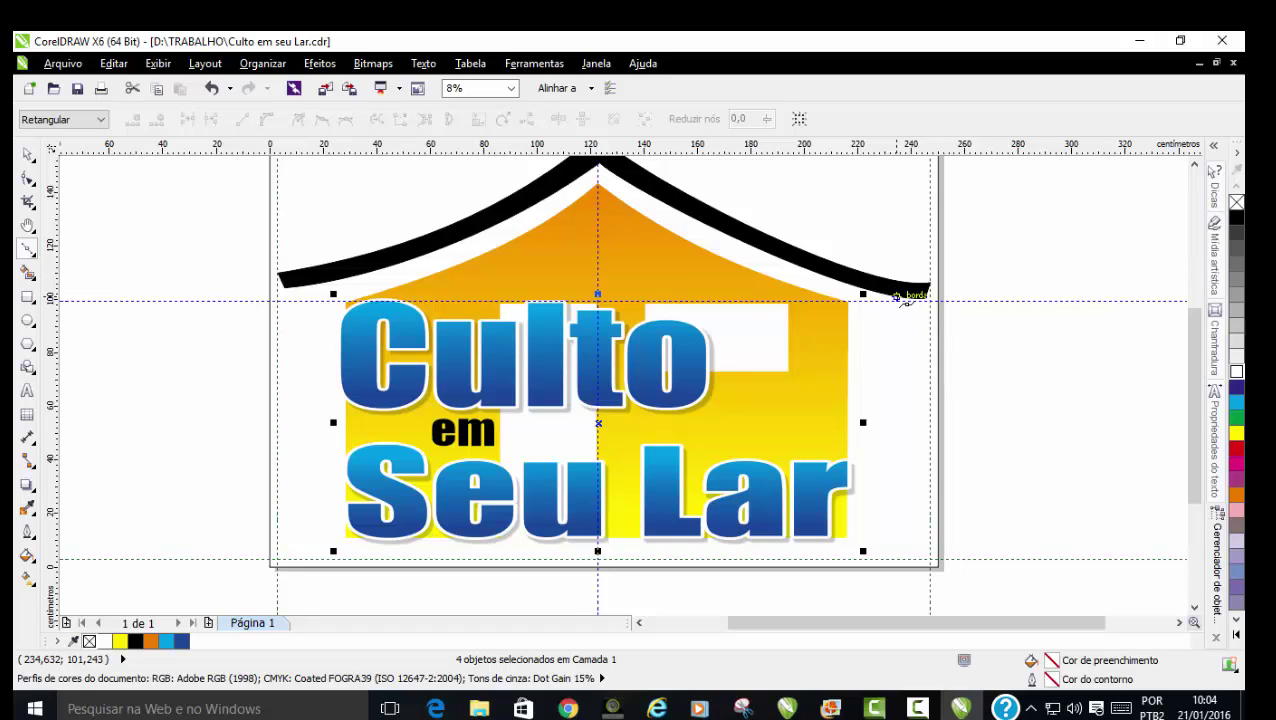
{"action": "left_click", "coordinate": [896, 295]}
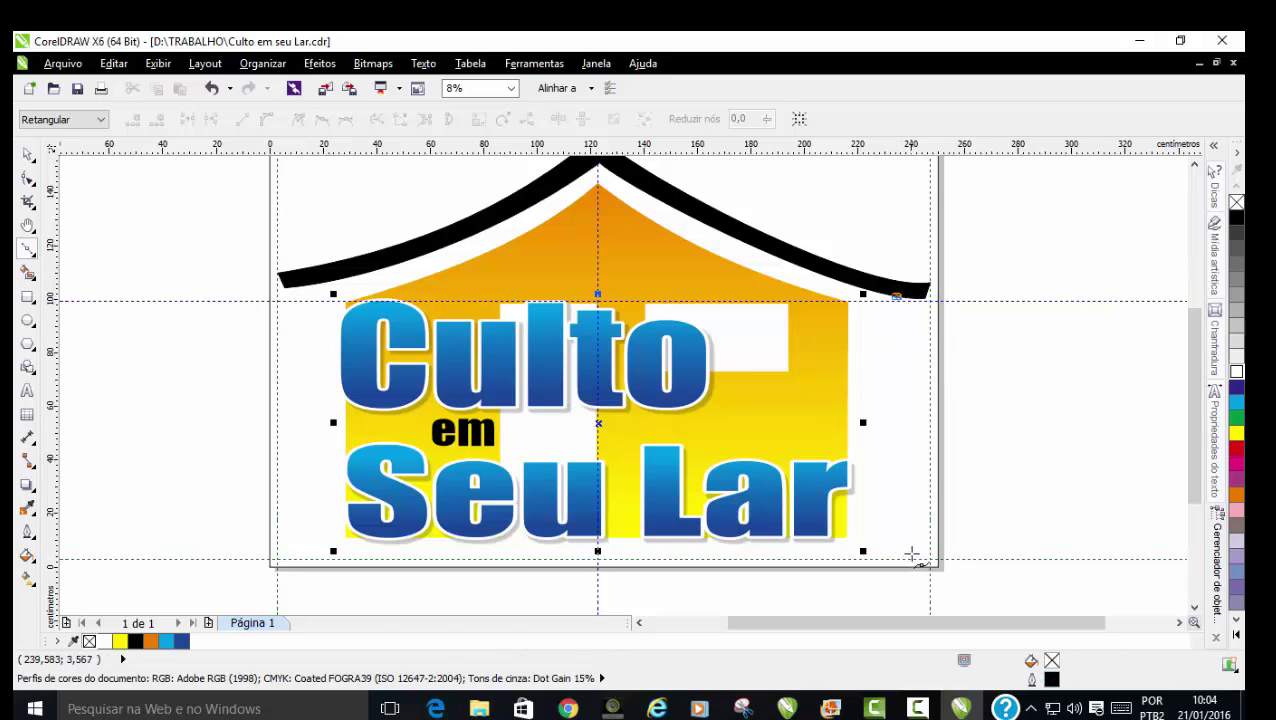
{"action": "left_click", "coordinate": [913, 539]}
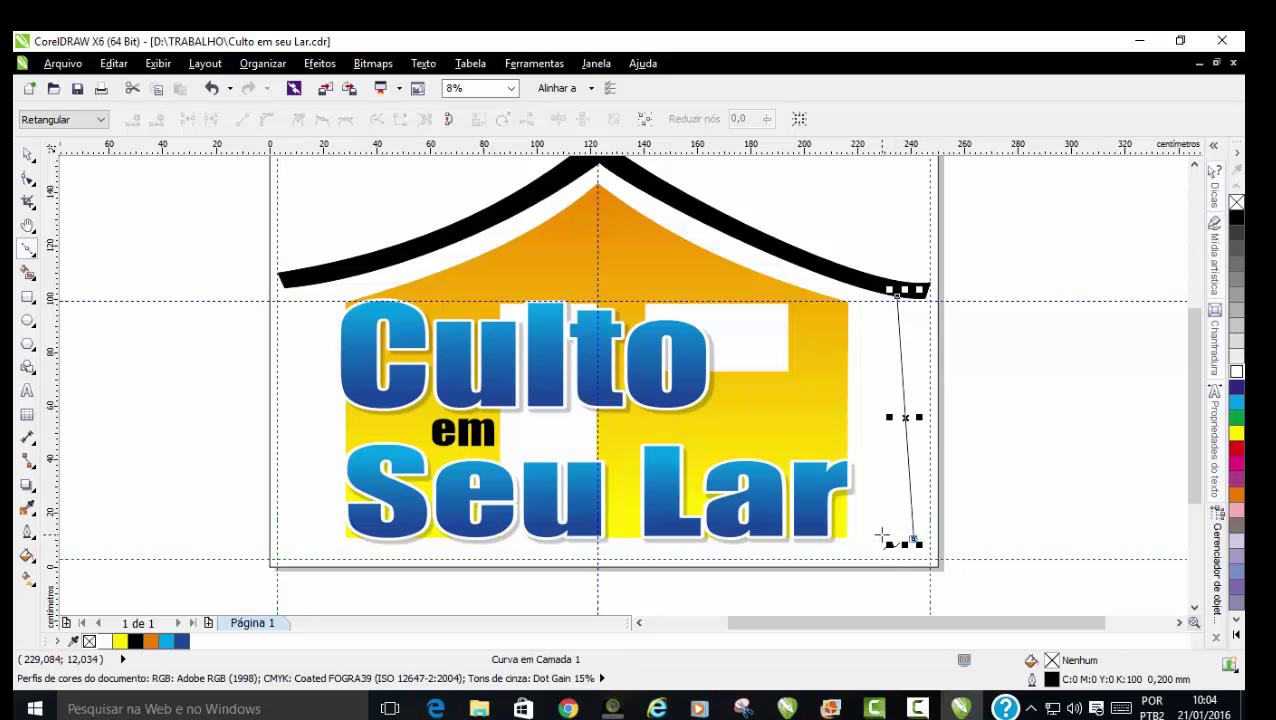
{"action": "key", "text": "space"}
{"action": "left_click_drag", "start_coordinate": [883, 413], "coordinate": [879, 411]}
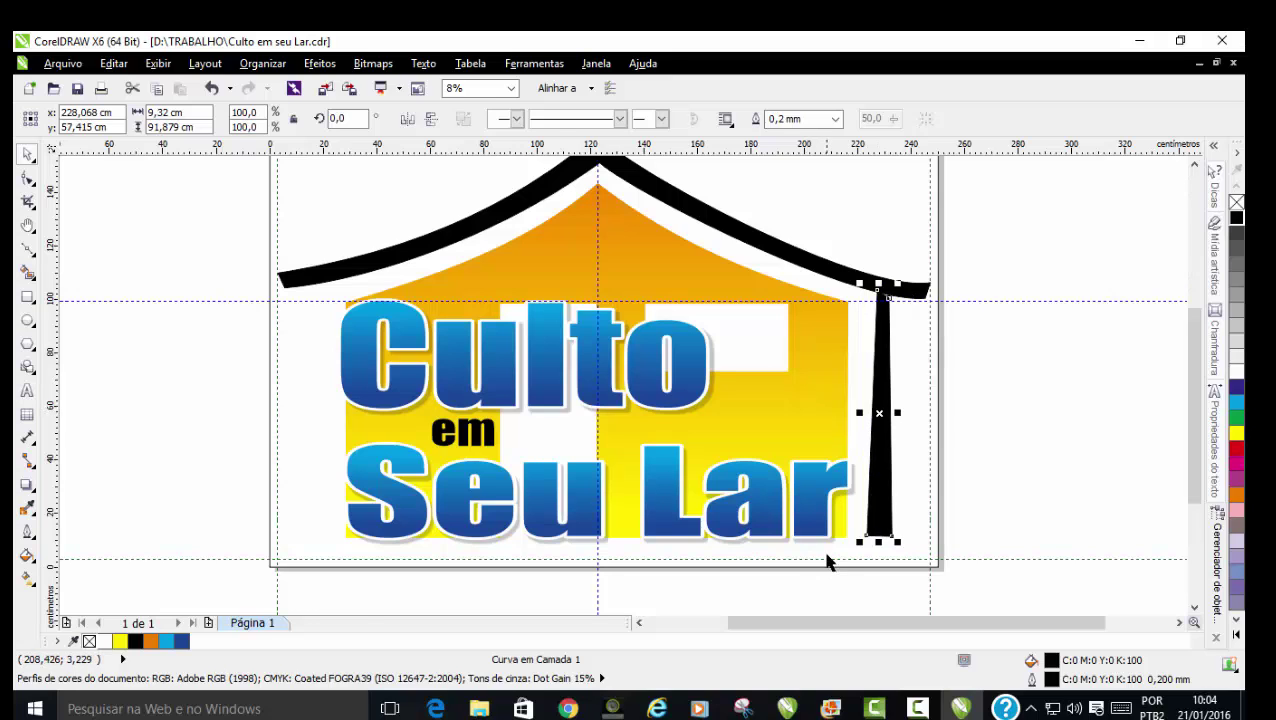
Add a horizontal guide along Lar's bottom and snap the pillar's bottom corners onto it
{"action": "scroll", "coordinate": [823, 543], "scroll_direction": "up", "scroll_amount": 1}
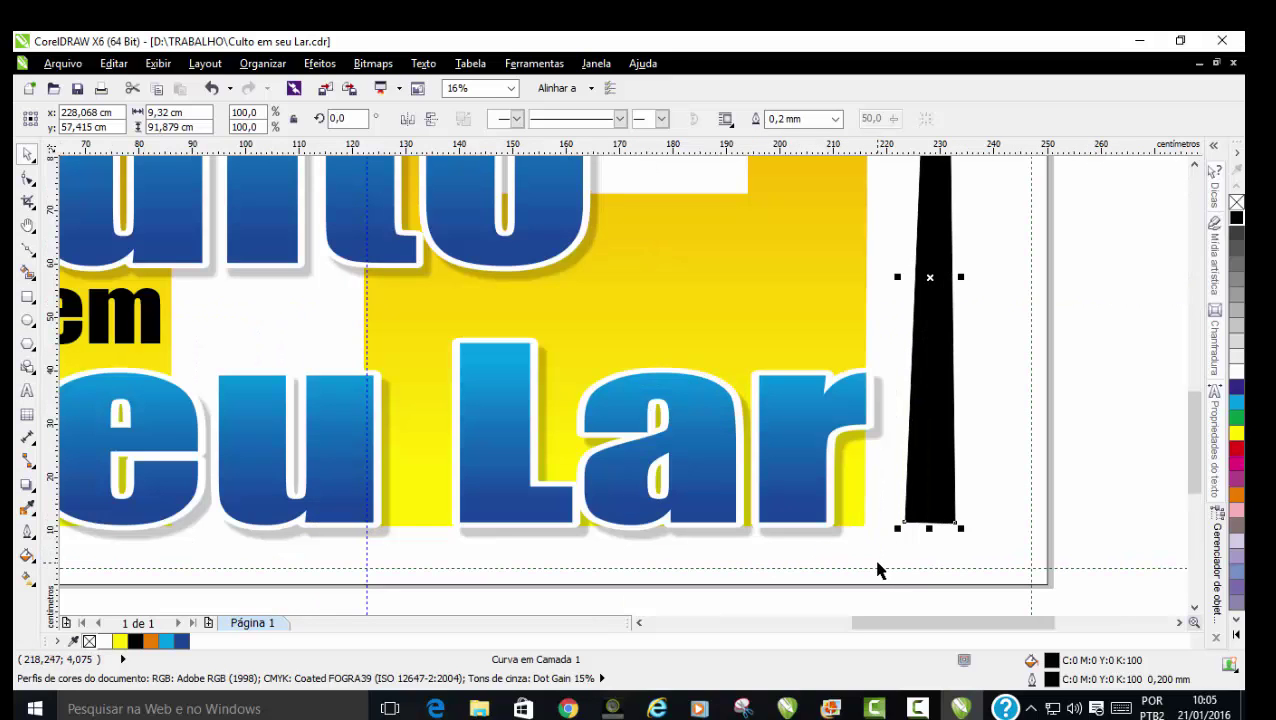
{"action": "left_click_drag", "start_coordinate": [656, 150], "coordinate": [706, 524]}
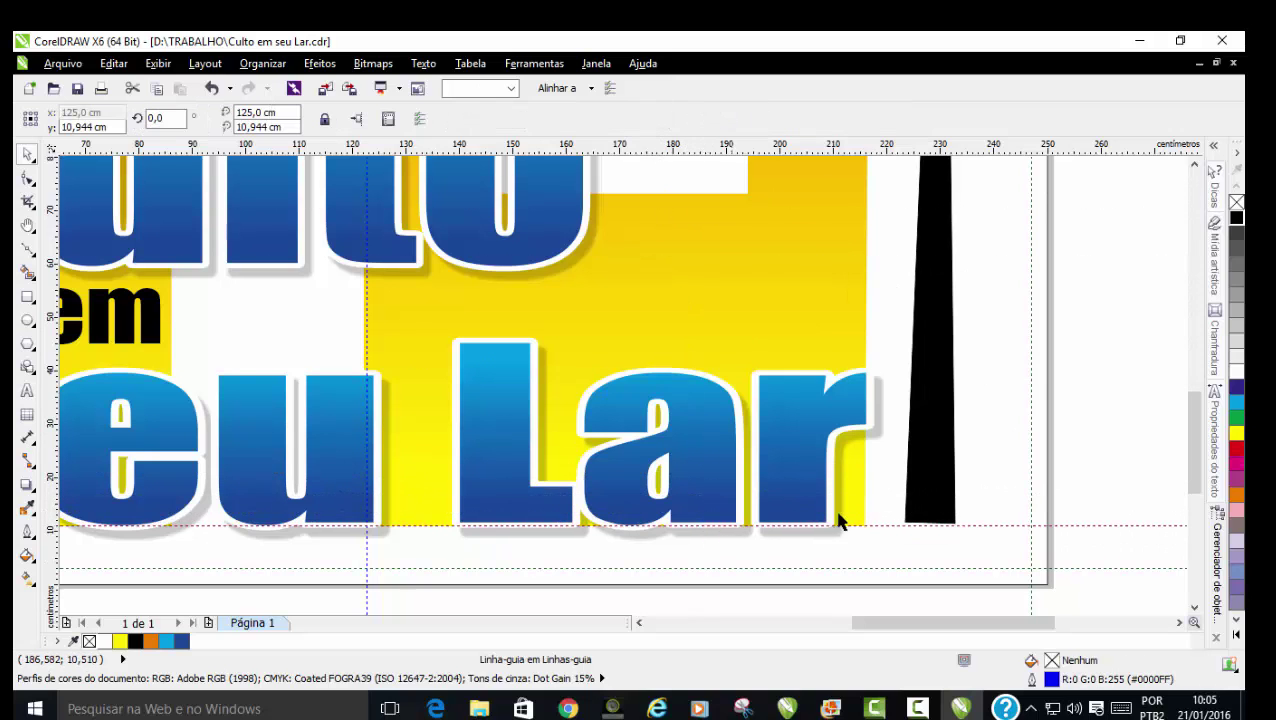
{"action": "scroll", "coordinate": [941, 529], "scroll_direction": "up", "scroll_amount": 2}
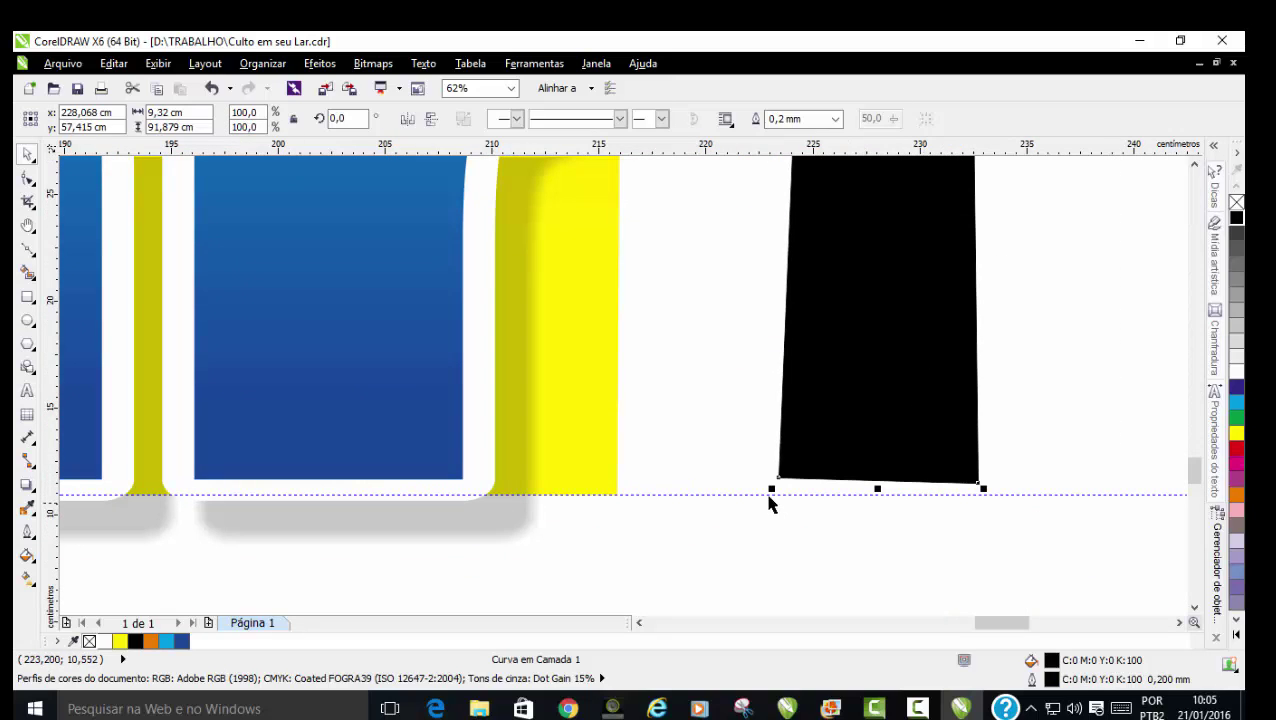
{"action": "left_click", "coordinate": [27, 178]}
{"action": "left_click_drag", "start_coordinate": [777, 478], "coordinate": [778, 493]}
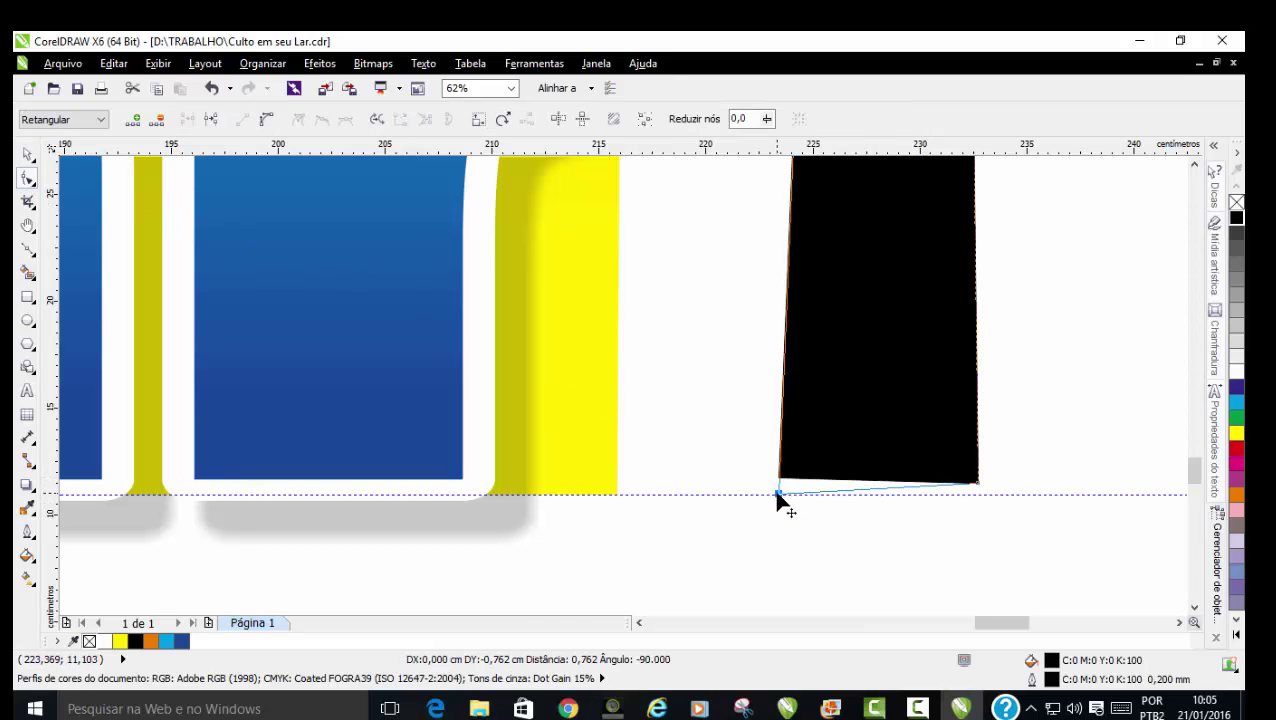
{"action": "left_click_drag", "start_coordinate": [978, 483], "coordinate": [977, 494]}
{"action": "scroll", "coordinate": [977, 494], "scroll_direction": "down", "scroll_amount": 1}
{"action": "scroll", "coordinate": [977, 494], "scroll_direction": "down", "scroll_amount": 2}
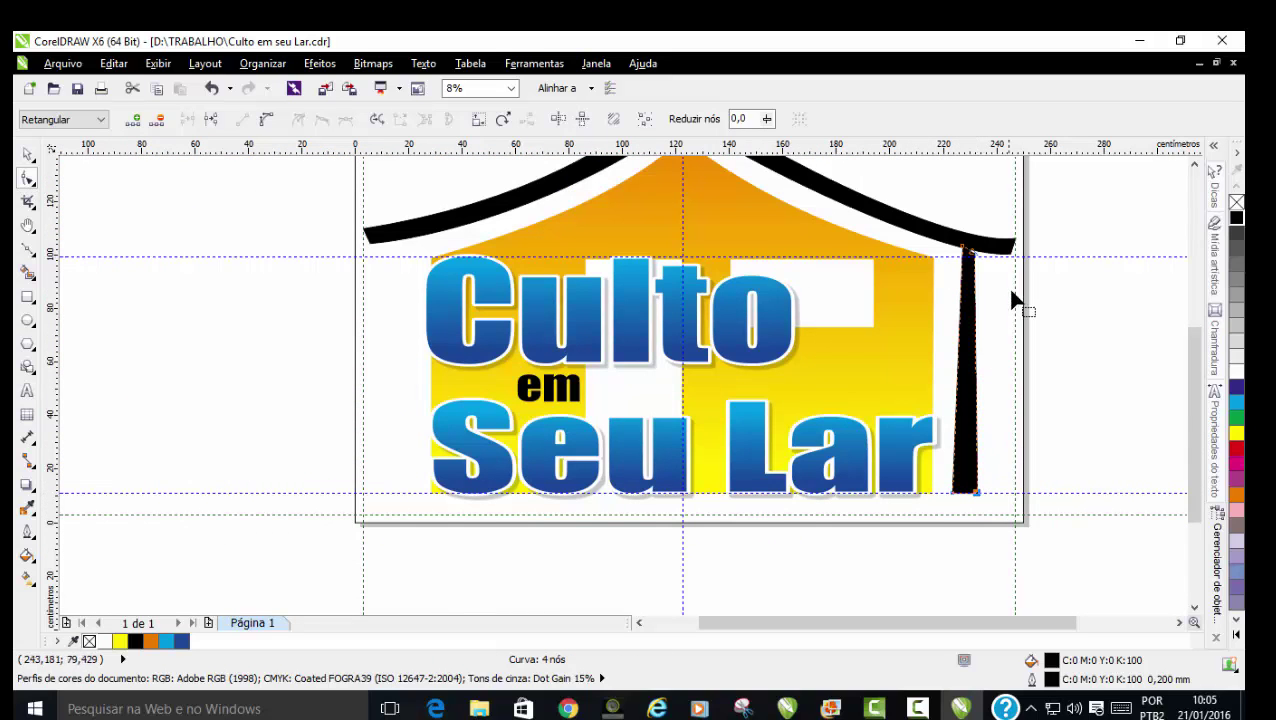
{"action": "scroll", "coordinate": [982, 262], "scroll_direction": "up", "scroll_amount": 3}
{"action": "scroll", "coordinate": [950, 301], "scroll_direction": "up", "scroll_amount": 2}
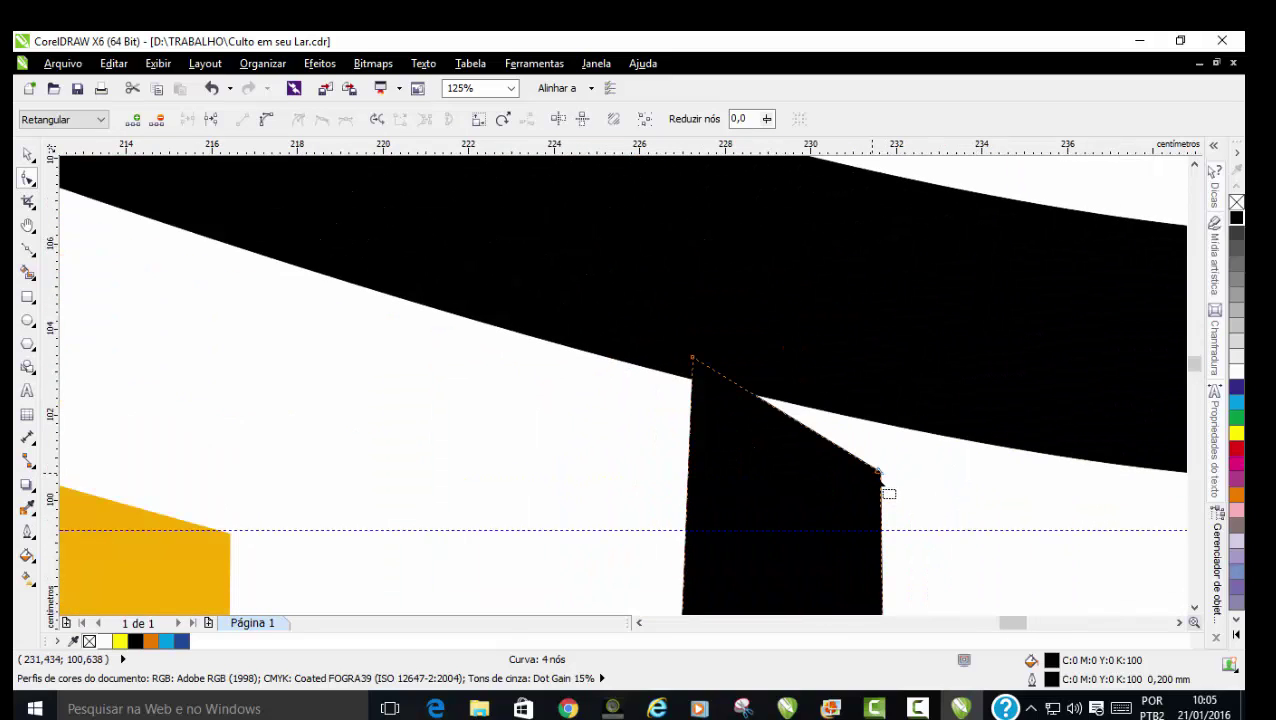
Raise the pillar's top-right corner to the roof, making it 9.362 × 92.429 cm
{"action": "left_click_drag", "start_coordinate": [880, 470], "coordinate": [877, 407]}
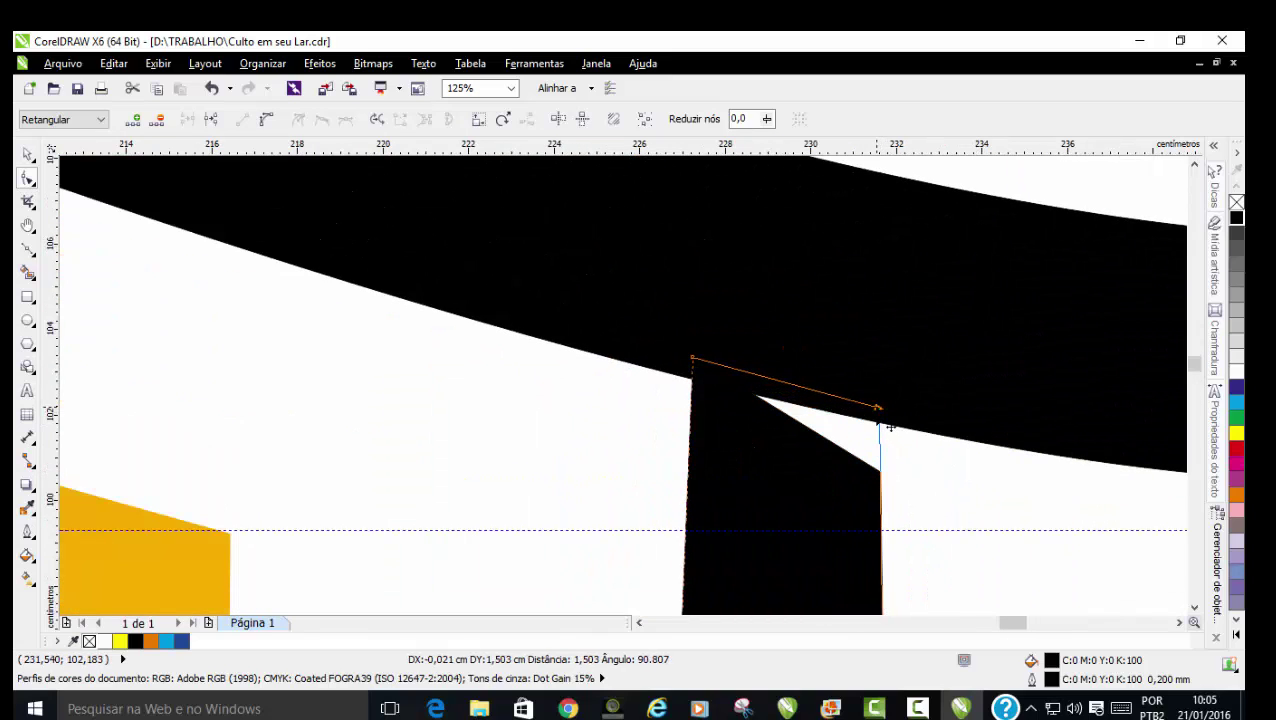
{"action": "scroll", "coordinate": [752, 368], "scroll_direction": "down", "scroll_amount": 2}
{"action": "scroll", "coordinate": [752, 368], "scroll_direction": "down", "scroll_amount": 2}
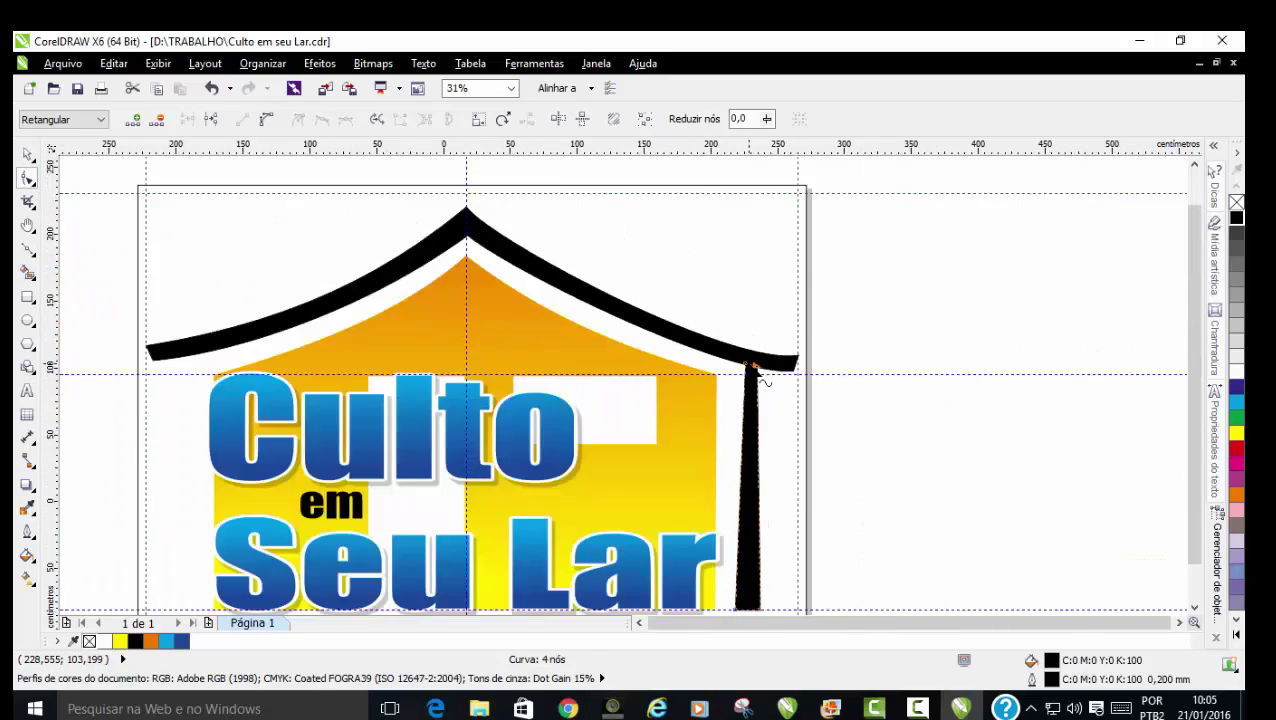
{"action": "scroll", "coordinate": [752, 368], "scroll_direction": "down", "scroll_amount": 1}
{"action": "scroll", "coordinate": [748, 366], "scroll_direction": "up", "scroll_amount": 1}
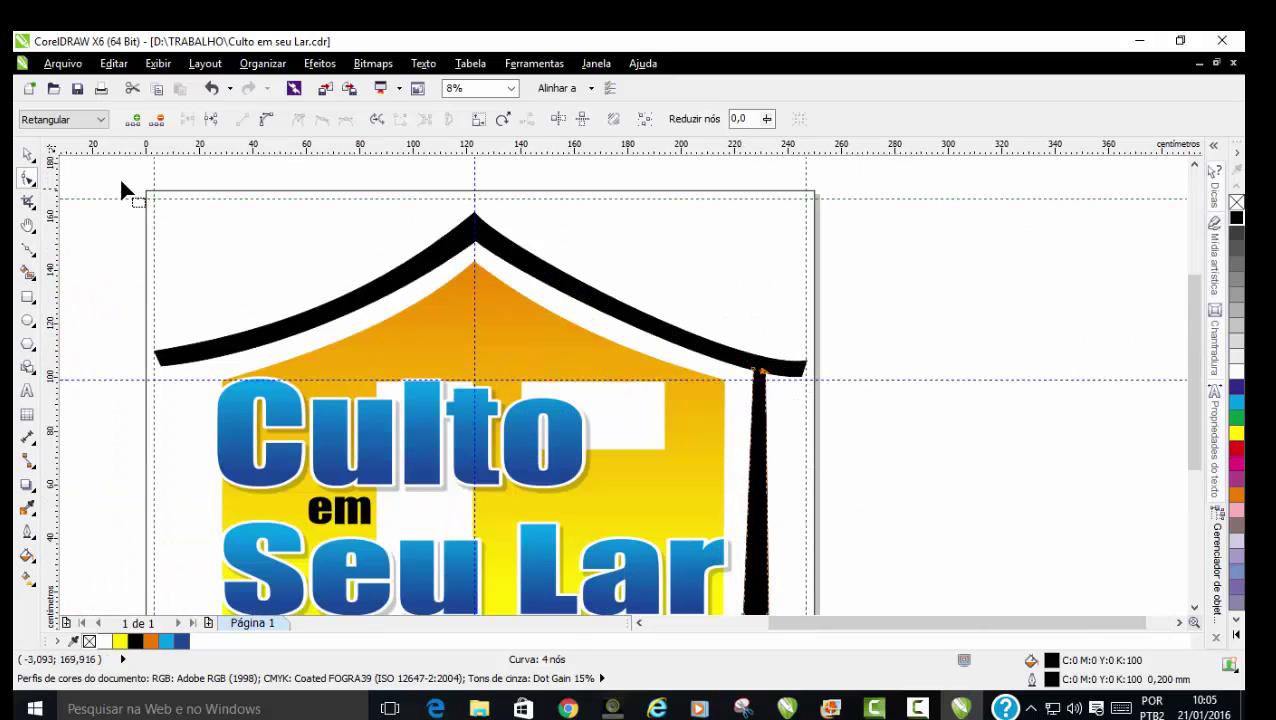
{"action": "left_click", "coordinate": [27, 154]}
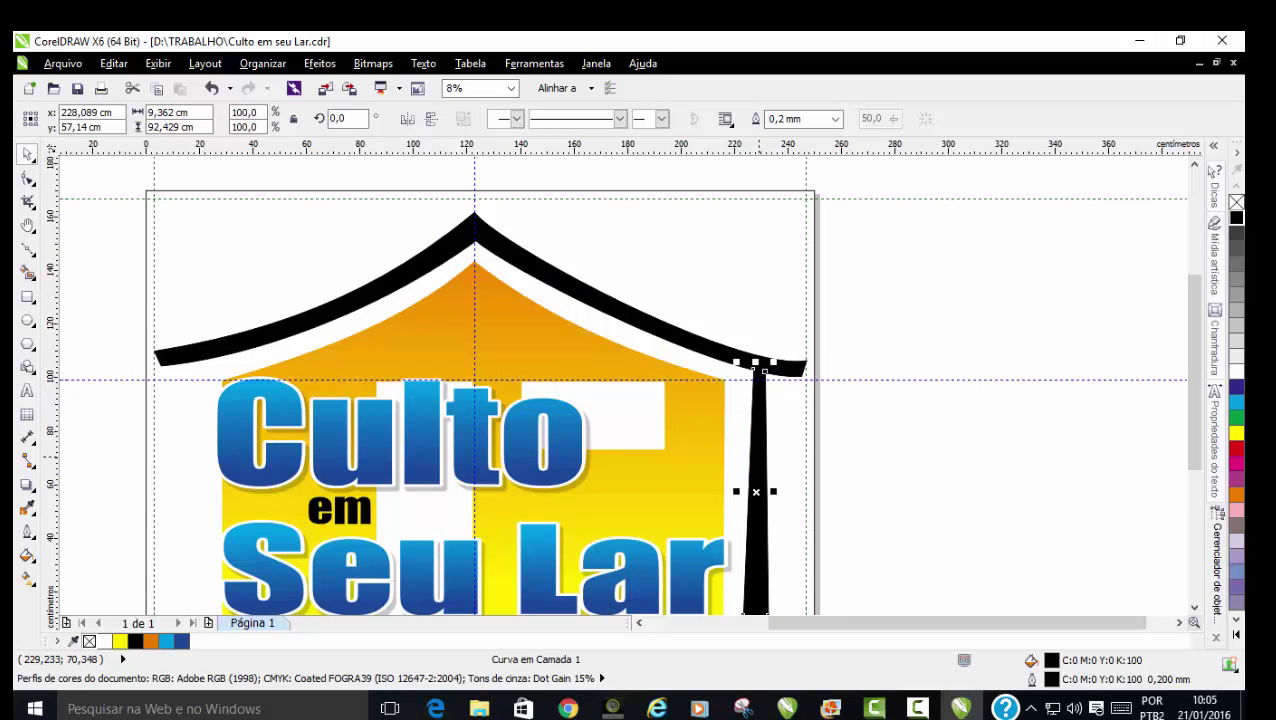
Weld the black roof and the right pillar into one shape
{"action": "left_click", "coordinate": [682, 348], "text": "shift"}
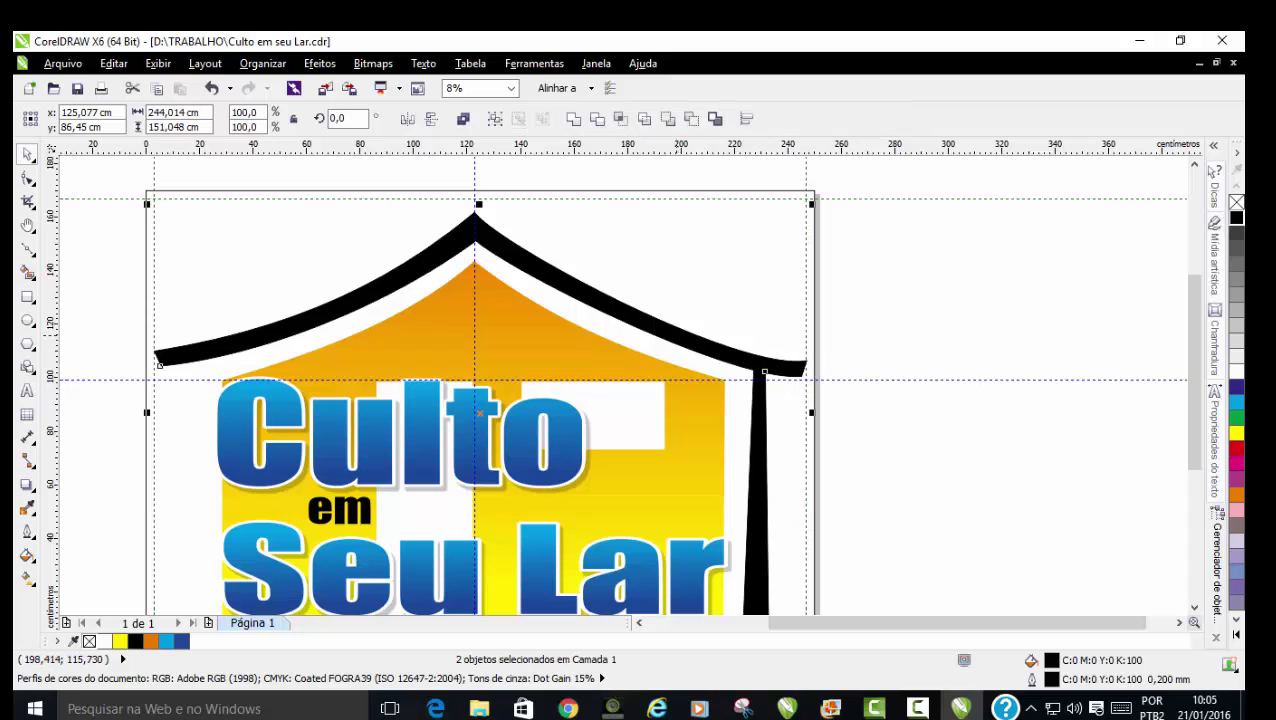
{"action": "left_click", "coordinate": [573, 119]}
{"action": "left_click", "coordinate": [851, 355]}
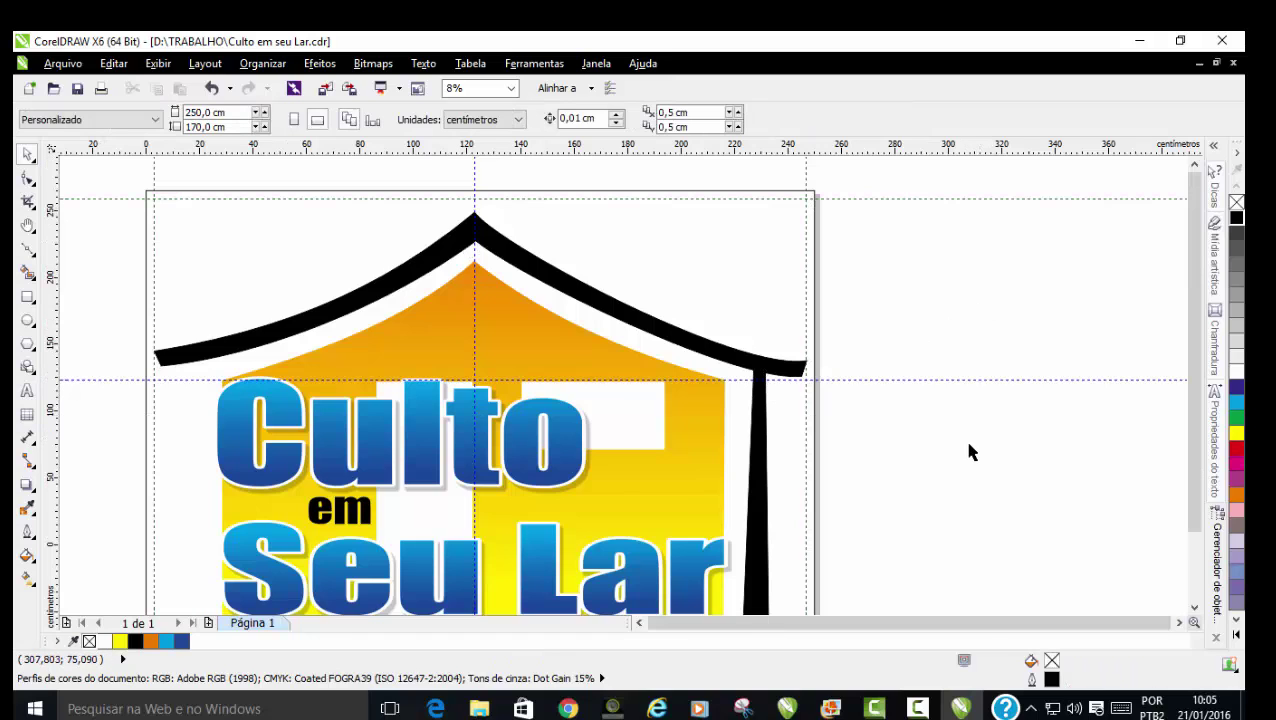
Review the finished logo, then return to the Facebook Coreldraw & Photoshop group page
{"action": "scroll", "coordinate": [965, 440], "scroll_direction": "down", "scroll_amount": 1}
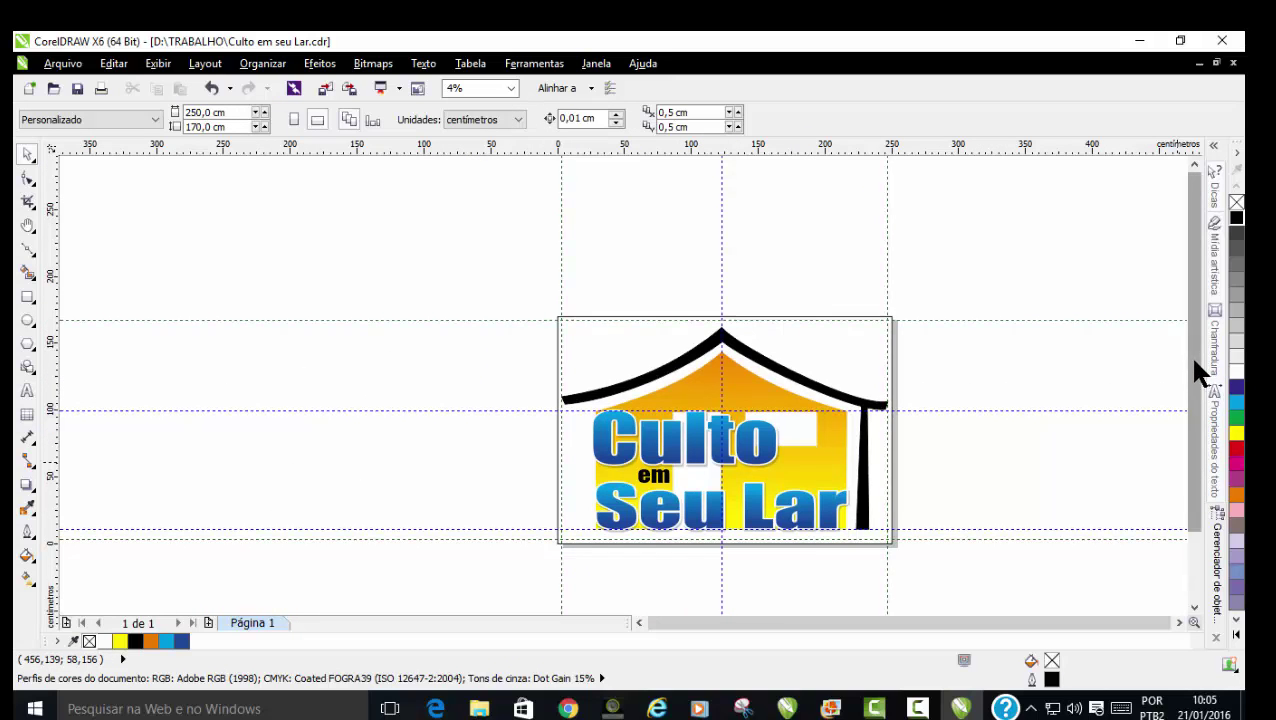
{"action": "scroll", "coordinate": [1196, 370], "scroll_direction": "down", "scroll_amount": 1}
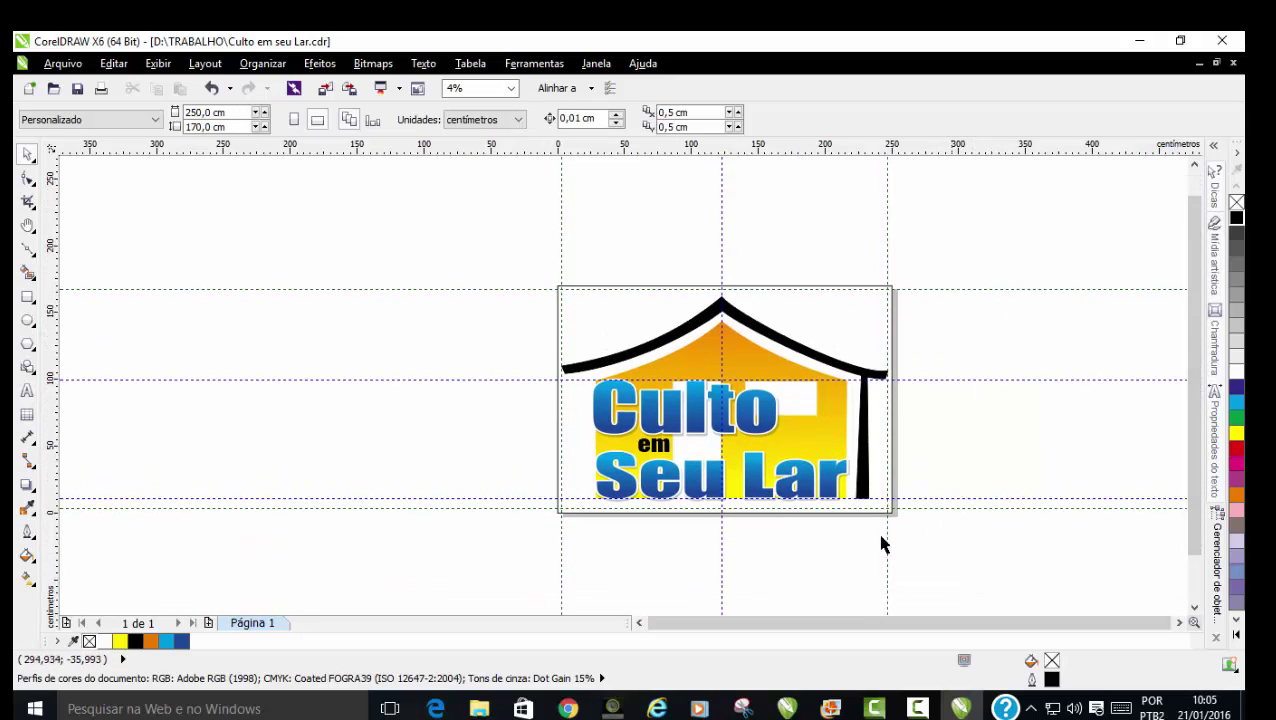
{"action": "scroll", "coordinate": [822, 497], "scroll_direction": "up", "scroll_amount": 1}
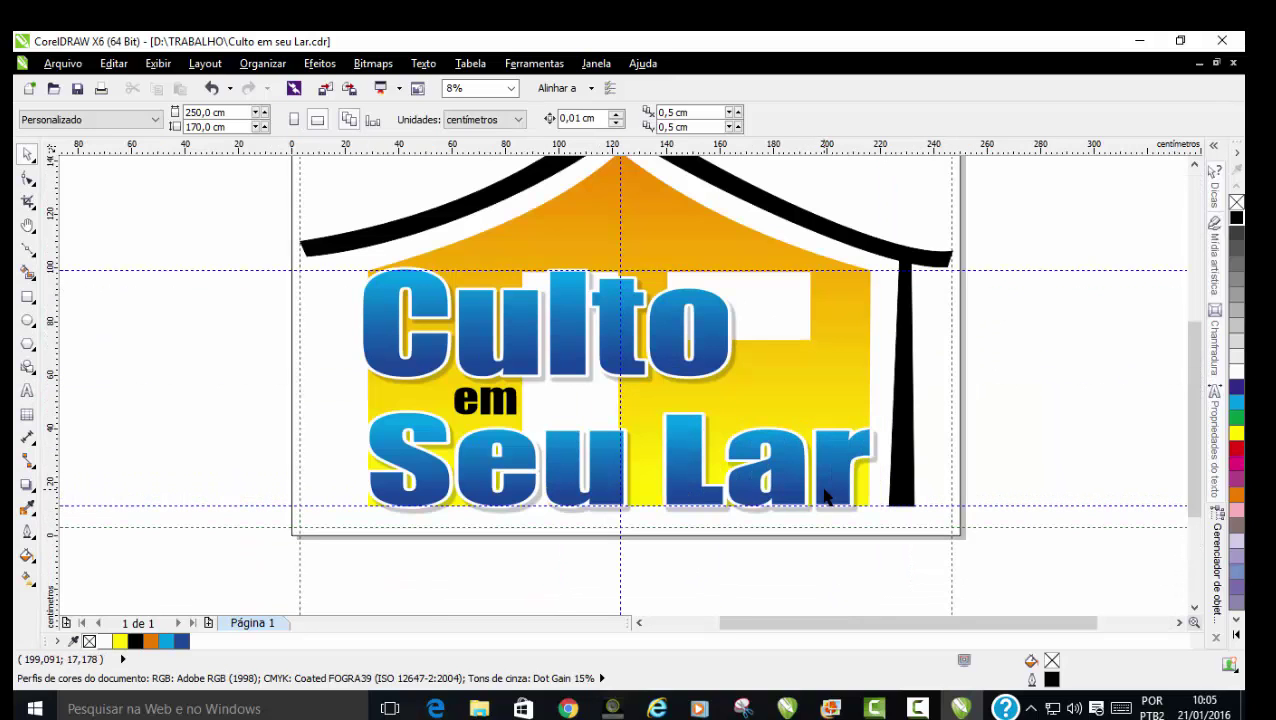
{"action": "scroll", "coordinate": [824, 496], "scroll_direction": "down", "scroll_amount": 1}
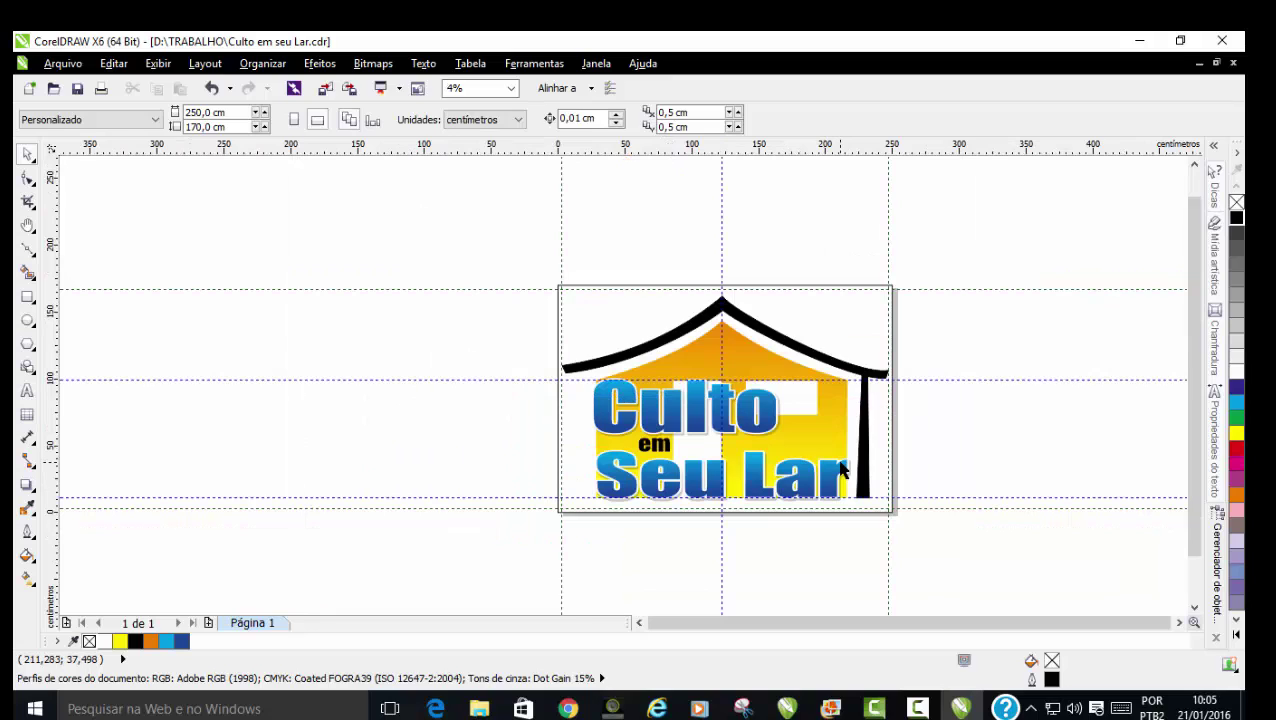
{"action": "scroll", "coordinate": [843, 470], "scroll_direction": "up", "scroll_amount": 1}
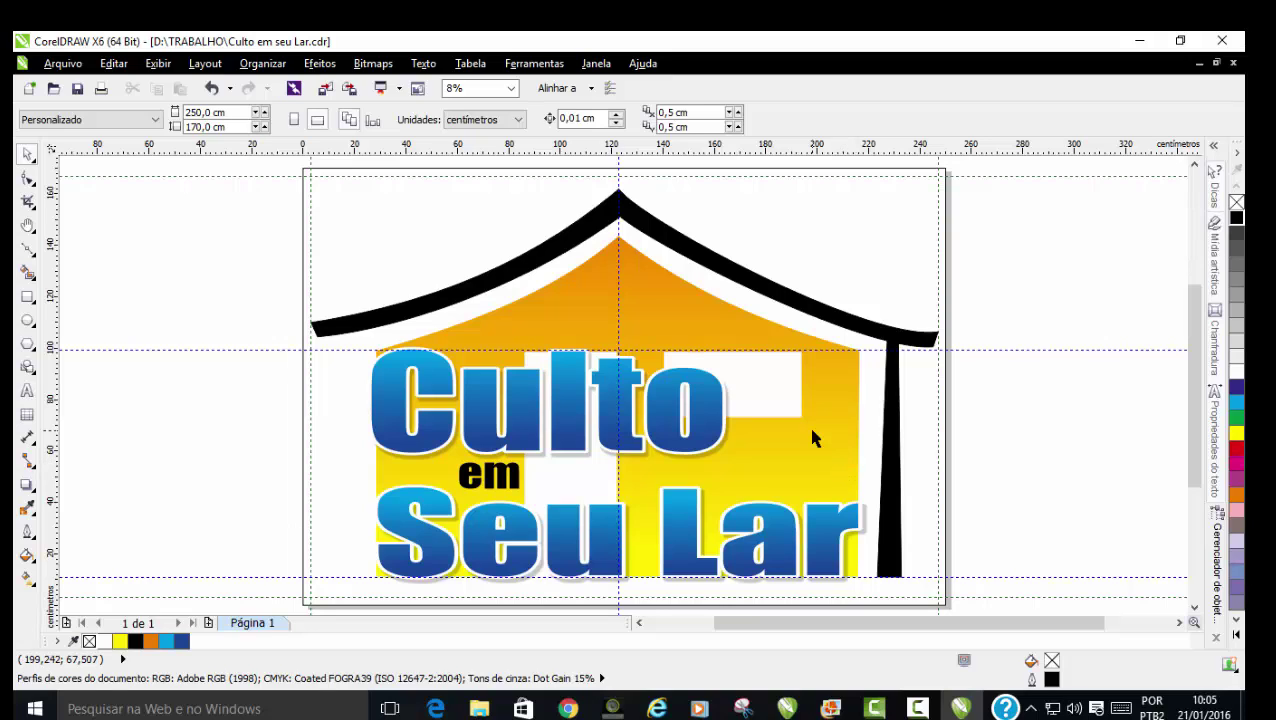
{"action": "left_click", "coordinate": [568, 708]}
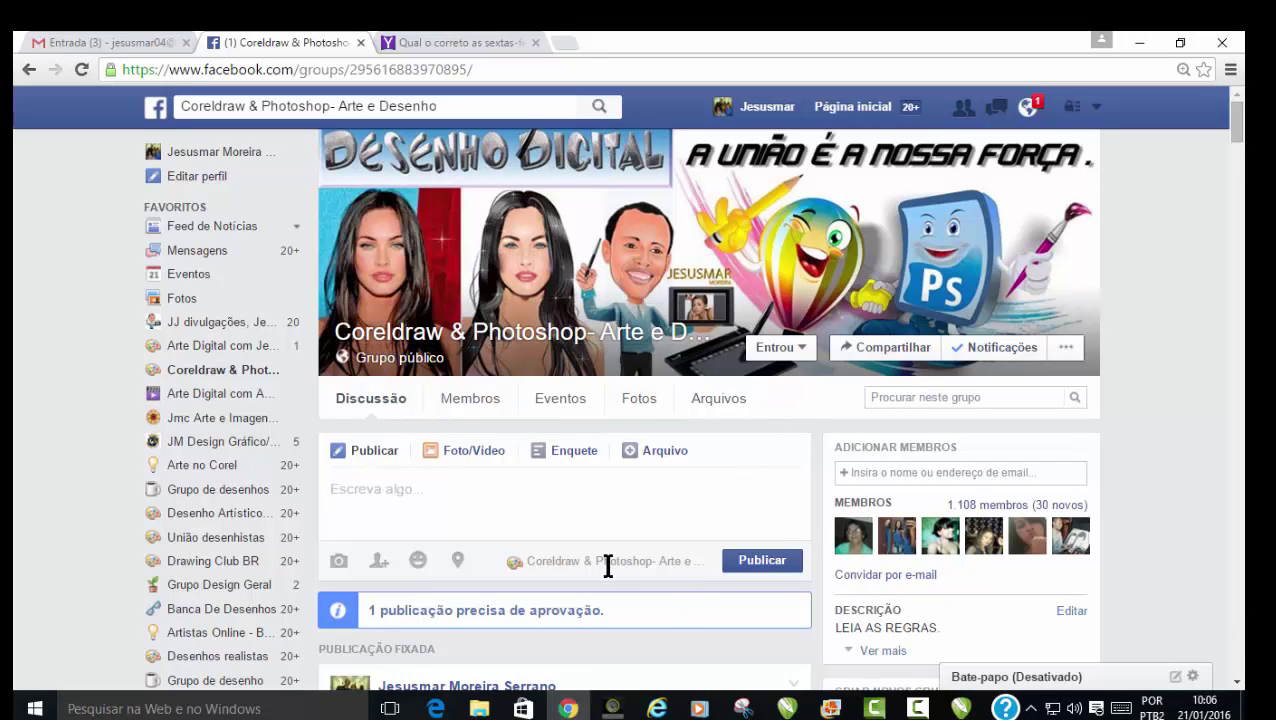
{"action": "left_click", "coordinate": [220, 347]}
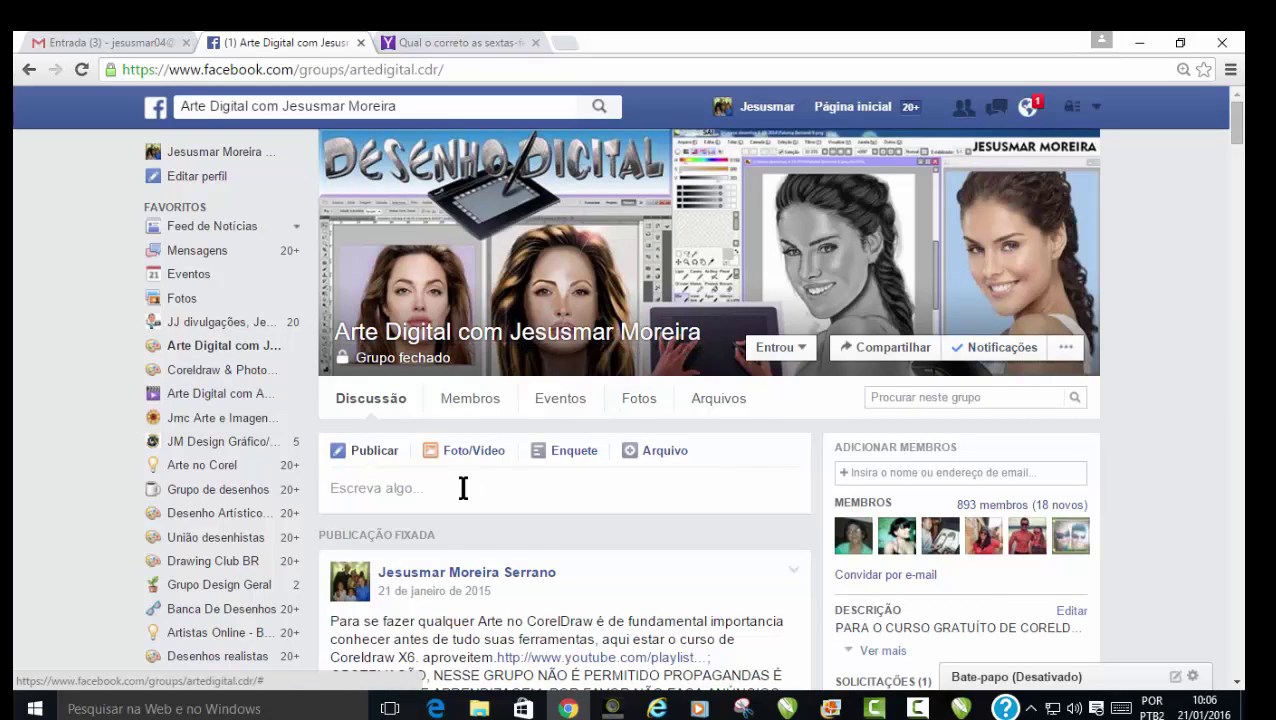
{"action": "scroll", "coordinate": [468, 489], "scroll_direction": "down", "scroll_amount": 3}
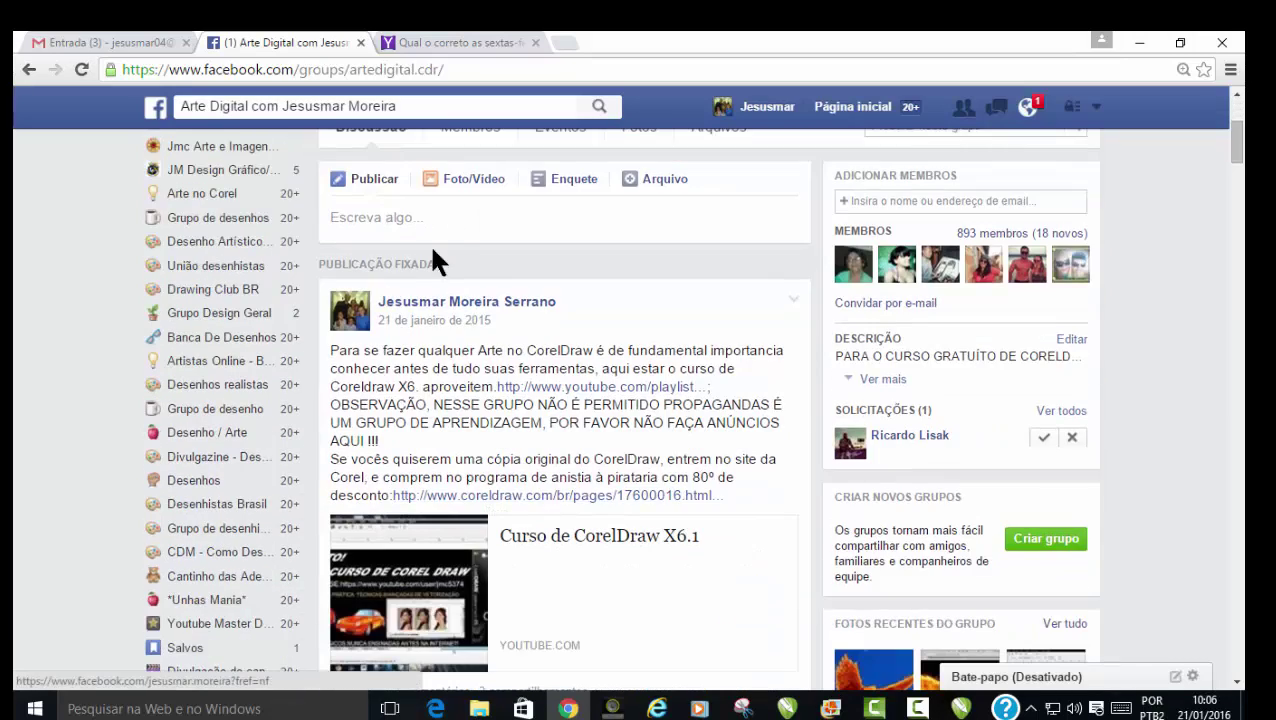
{"action": "scroll", "coordinate": [461, 231], "scroll_direction": "up", "scroll_amount": 2}
{"action": "scroll", "coordinate": [468, 290], "scroll_direction": "down", "scroll_amount": 10}
{"action": "scroll", "coordinate": [470, 299], "scroll_direction": "down", "scroll_amount": 5}
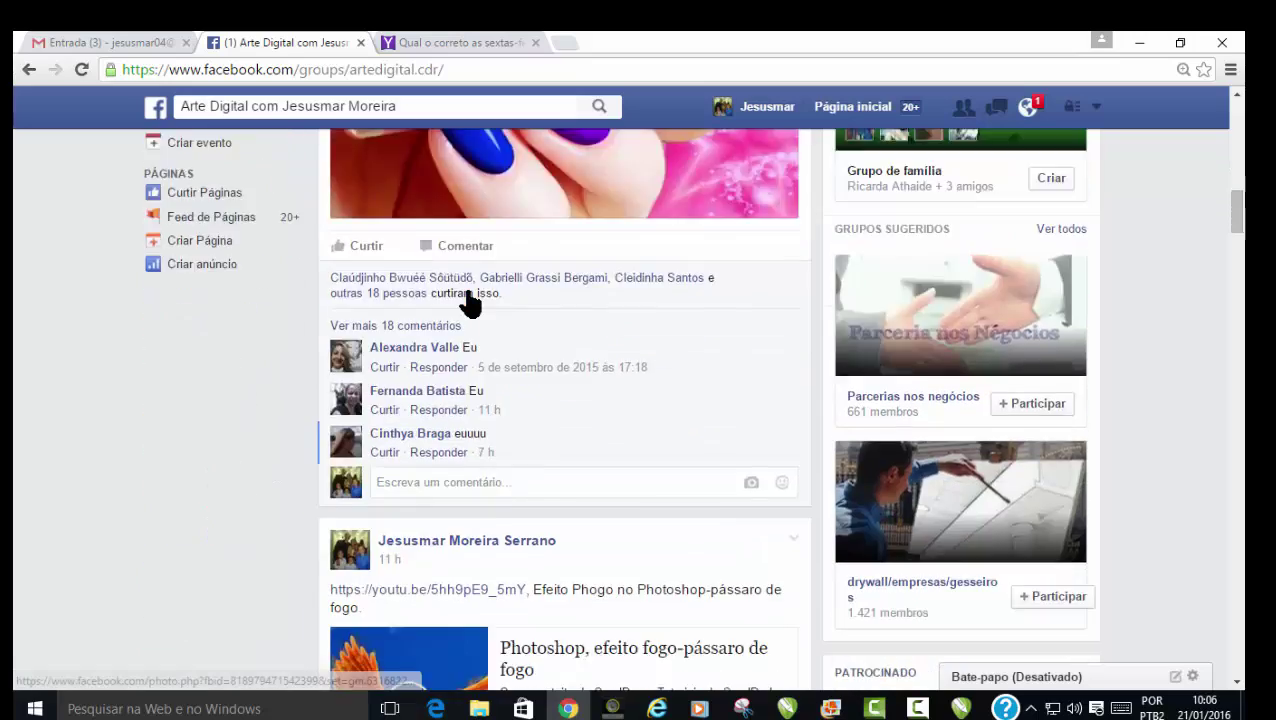
{"action": "scroll", "coordinate": [470, 300], "scroll_direction": "down", "scroll_amount": 5}
{"action": "scroll", "coordinate": [467, 290], "scroll_direction": "down", "scroll_amount": 7}
{"action": "scroll", "coordinate": [467, 290], "scroll_direction": "down", "scroll_amount": 3}
{"action": "scroll", "coordinate": [467, 290], "scroll_direction": "down", "scroll_amount": 5}
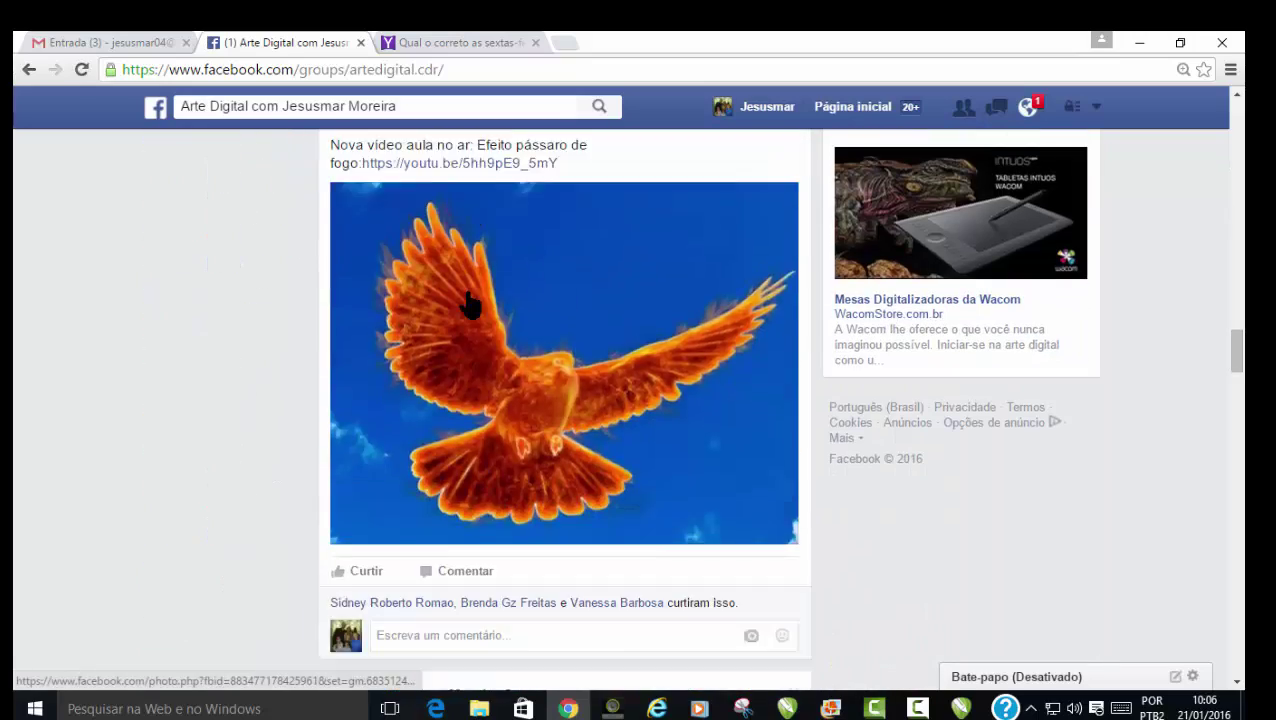
{"action": "scroll", "coordinate": [468, 292], "scroll_direction": "down", "scroll_amount": 3}
{"action": "scroll", "coordinate": [468, 300], "scroll_direction": "up", "scroll_amount": 1}
{"action": "scroll", "coordinate": [468, 295], "scroll_direction": "up", "scroll_amount": 5}
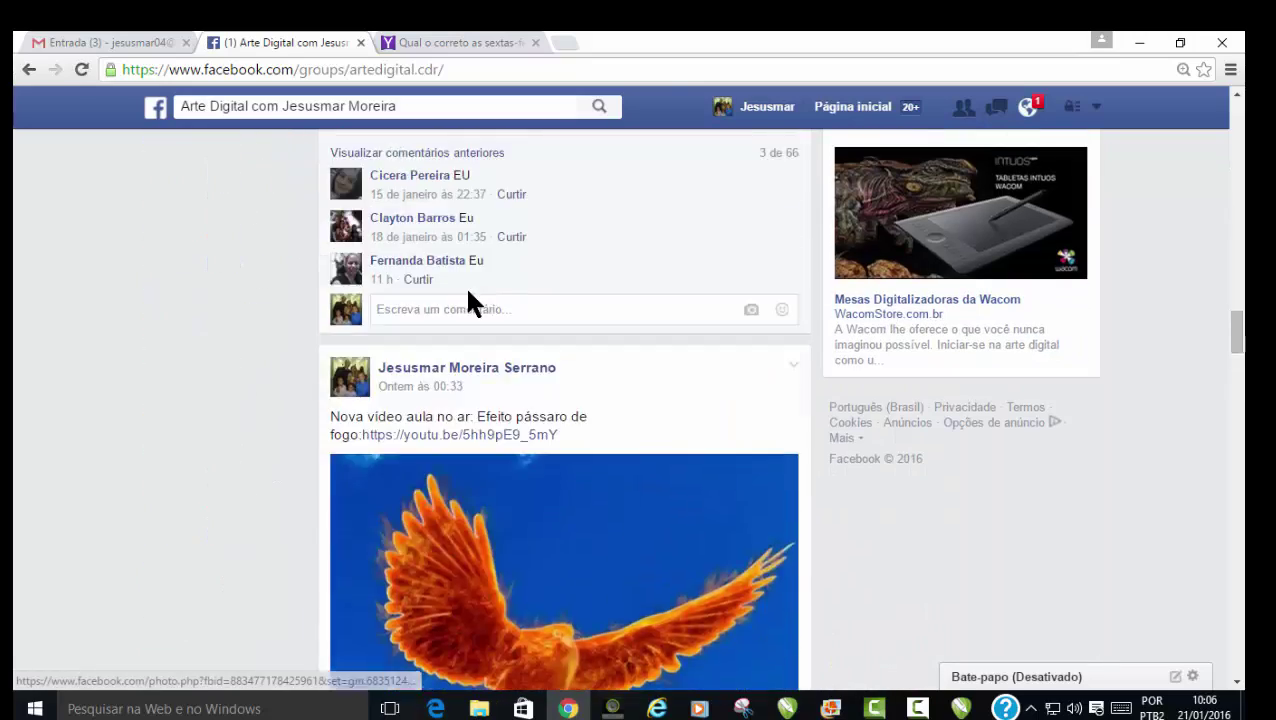
{"action": "scroll", "coordinate": [468, 290], "scroll_direction": "up", "scroll_amount": 3}
{"action": "scroll", "coordinate": [467, 291], "scroll_direction": "up", "scroll_amount": 5}
{"action": "scroll", "coordinate": [465, 284], "scroll_direction": "up", "scroll_amount": 2}
{"action": "scroll", "coordinate": [465, 285], "scroll_direction": "up", "scroll_amount": 4}
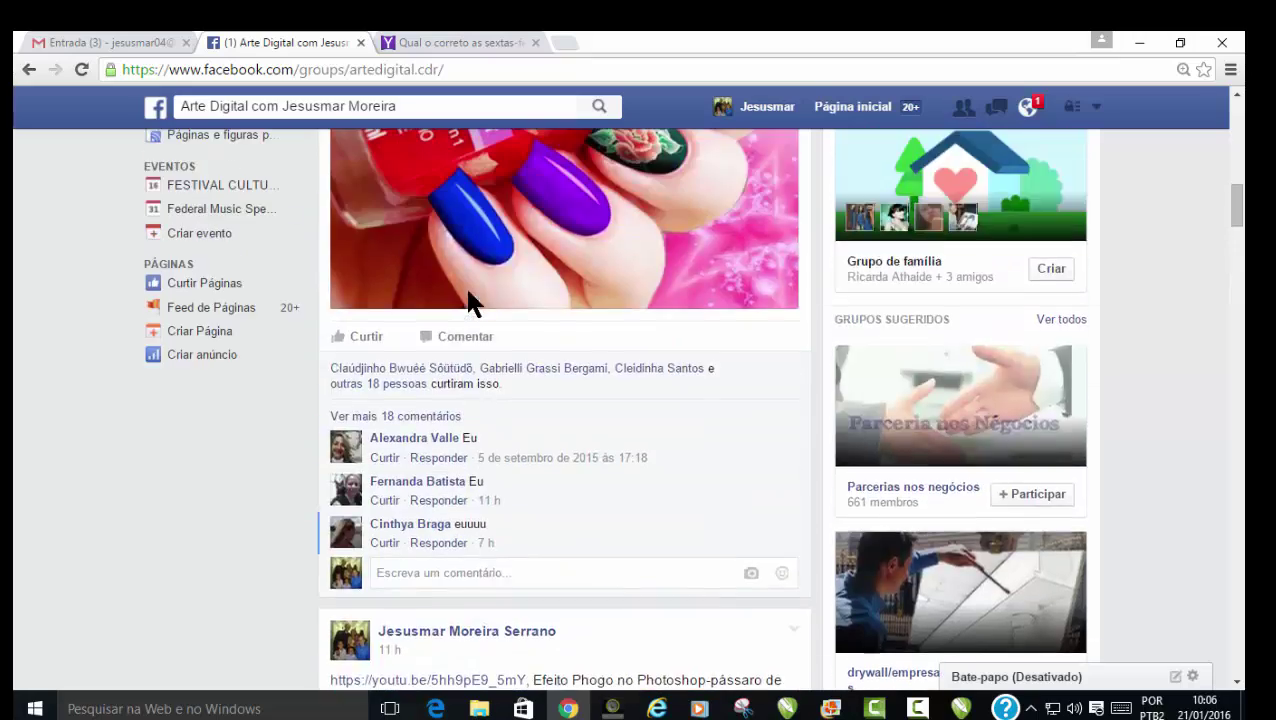
{"action": "scroll", "coordinate": [464, 284], "scroll_direction": "up", "scroll_amount": 1}
{"action": "scroll", "coordinate": [467, 290], "scroll_direction": "up", "scroll_amount": 1}
{"action": "scroll", "coordinate": [467, 290], "scroll_direction": "up", "scroll_amount": 5}
{"action": "scroll", "coordinate": [467, 290], "scroll_direction": "up", "scroll_amount": 2}
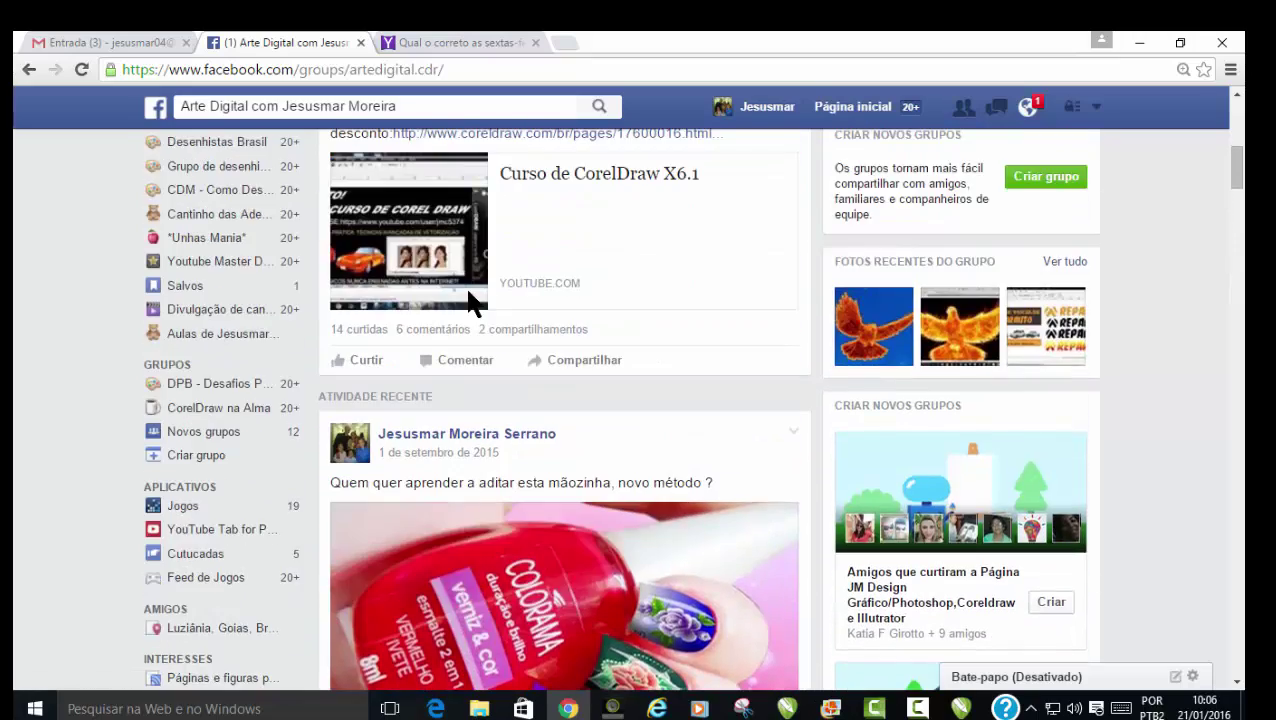
{"action": "scroll", "coordinate": [467, 290], "scroll_direction": "up", "scroll_amount": 4}
{"action": "scroll", "coordinate": [465, 285], "scroll_direction": "up", "scroll_amount": 2}
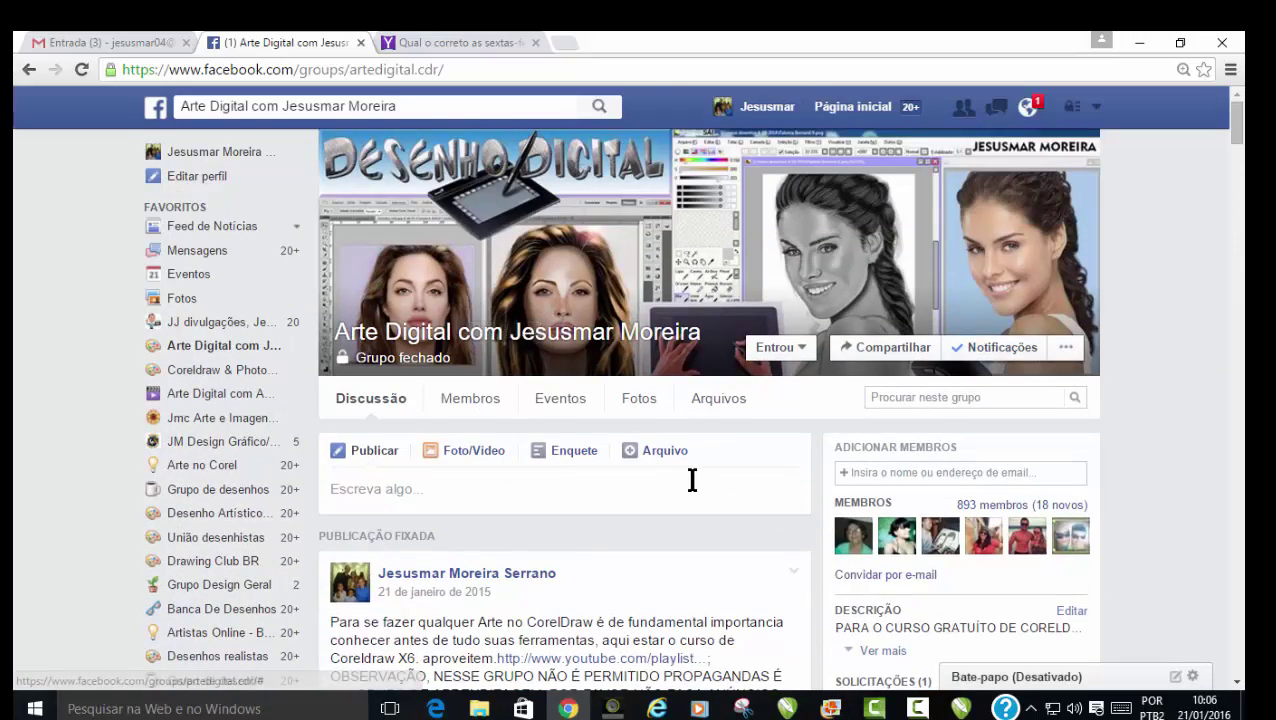
{"action": "scroll", "coordinate": [688, 485], "scroll_direction": "down", "scroll_amount": 5}
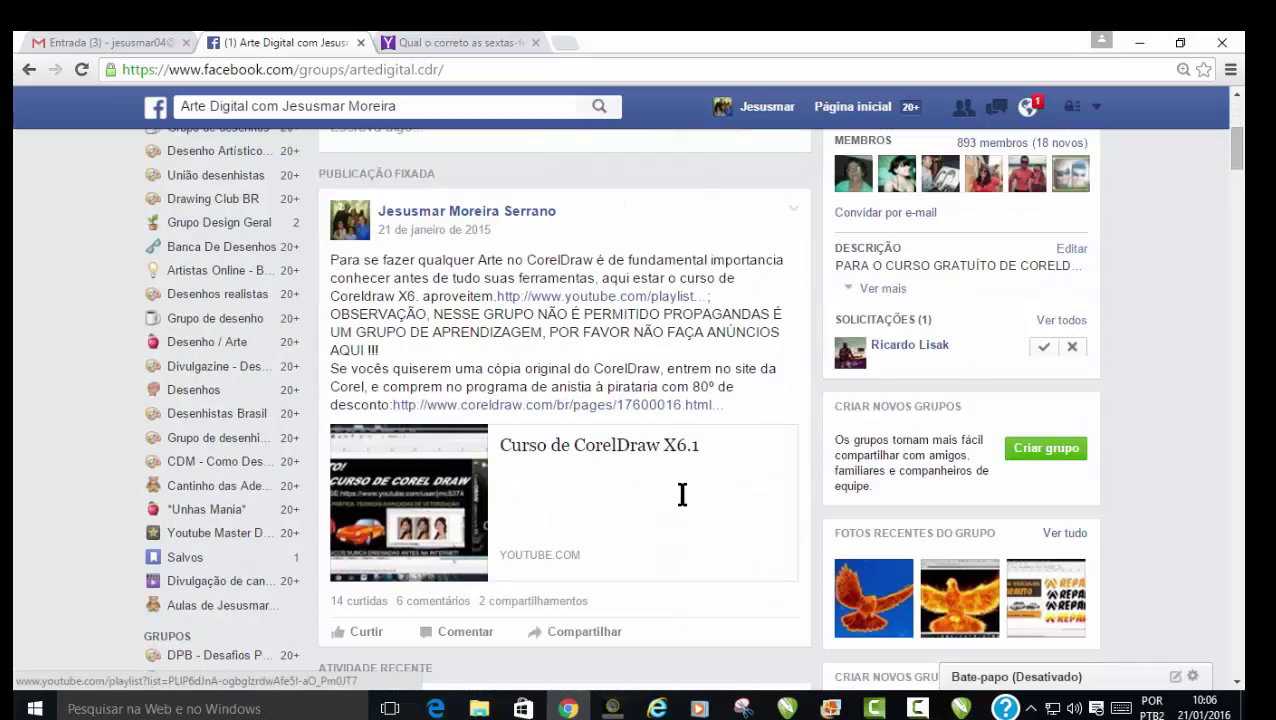
{"action": "scroll", "coordinate": [680, 496], "scroll_direction": "down", "scroll_amount": 4}
{"action": "scroll", "coordinate": [678, 500], "scroll_direction": "down", "scroll_amount": 5}
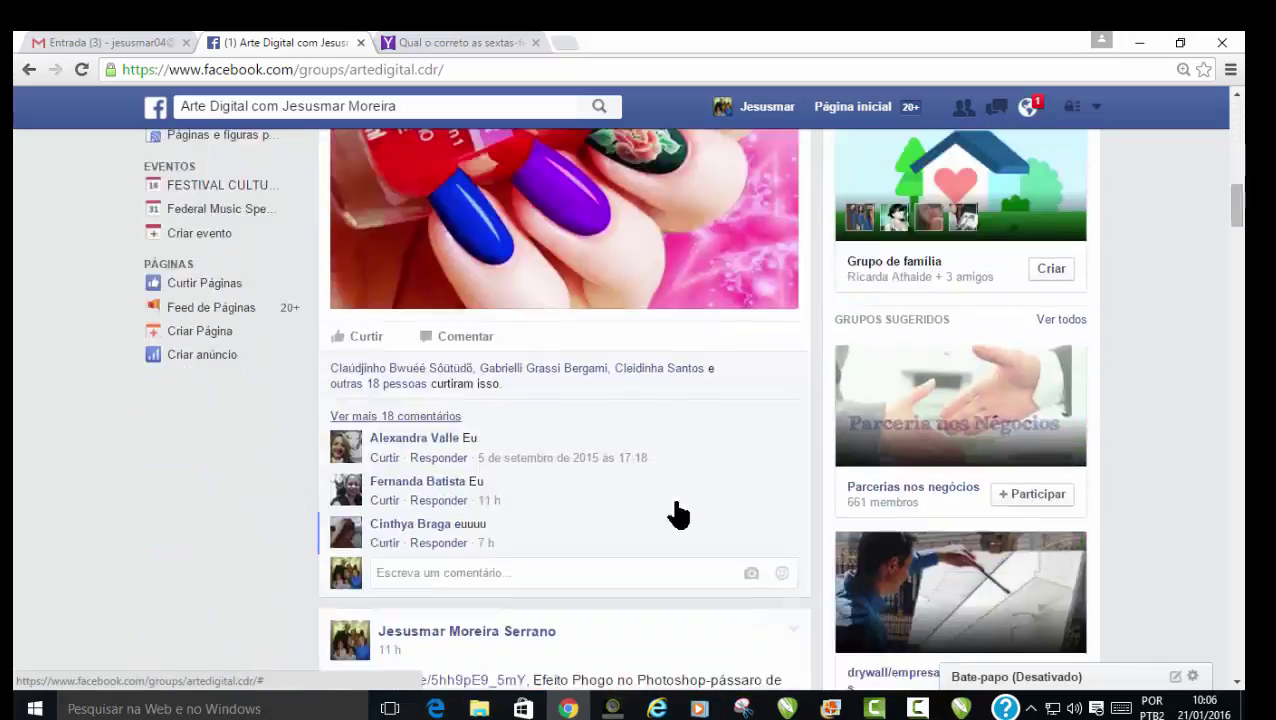
{"action": "scroll", "coordinate": [676, 502], "scroll_direction": "up", "scroll_amount": 3}
{"action": "scroll", "coordinate": [676, 502], "scroll_direction": "up", "scroll_amount": 10}
{"action": "scroll", "coordinate": [676, 502], "scroll_direction": "up", "scroll_amount": 2}
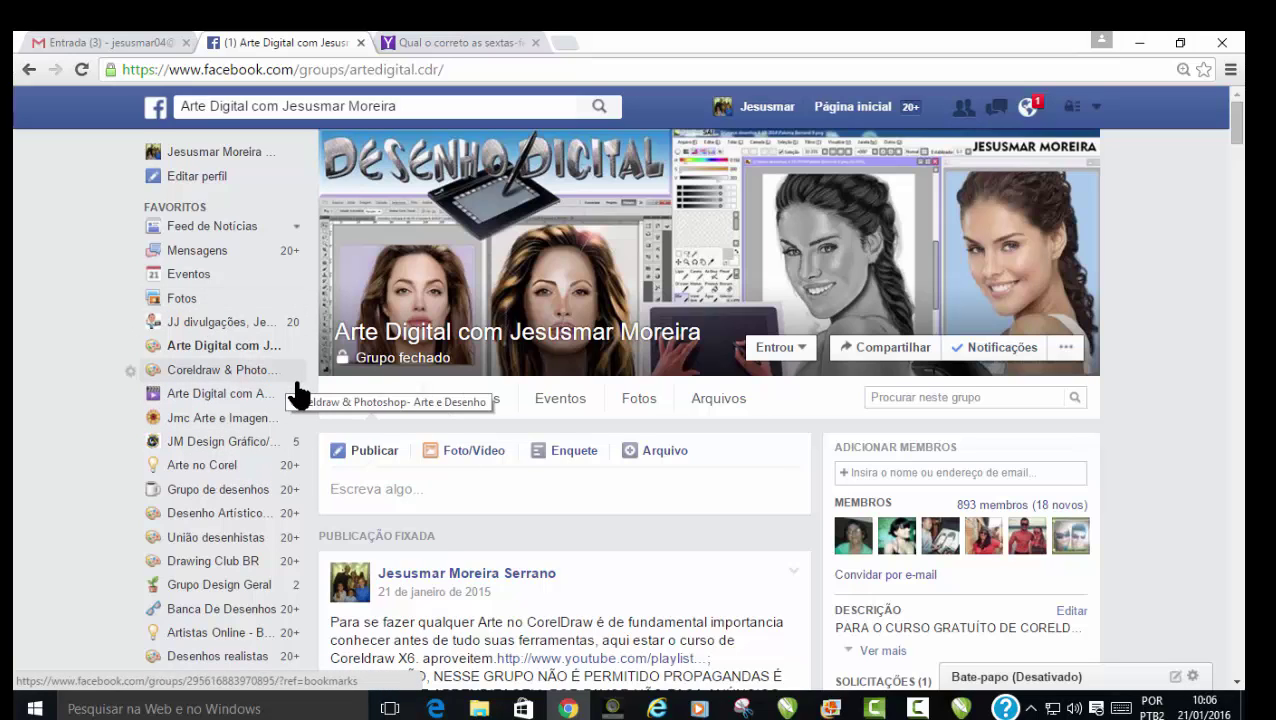
{"action": "left_click", "coordinate": [240, 365]}
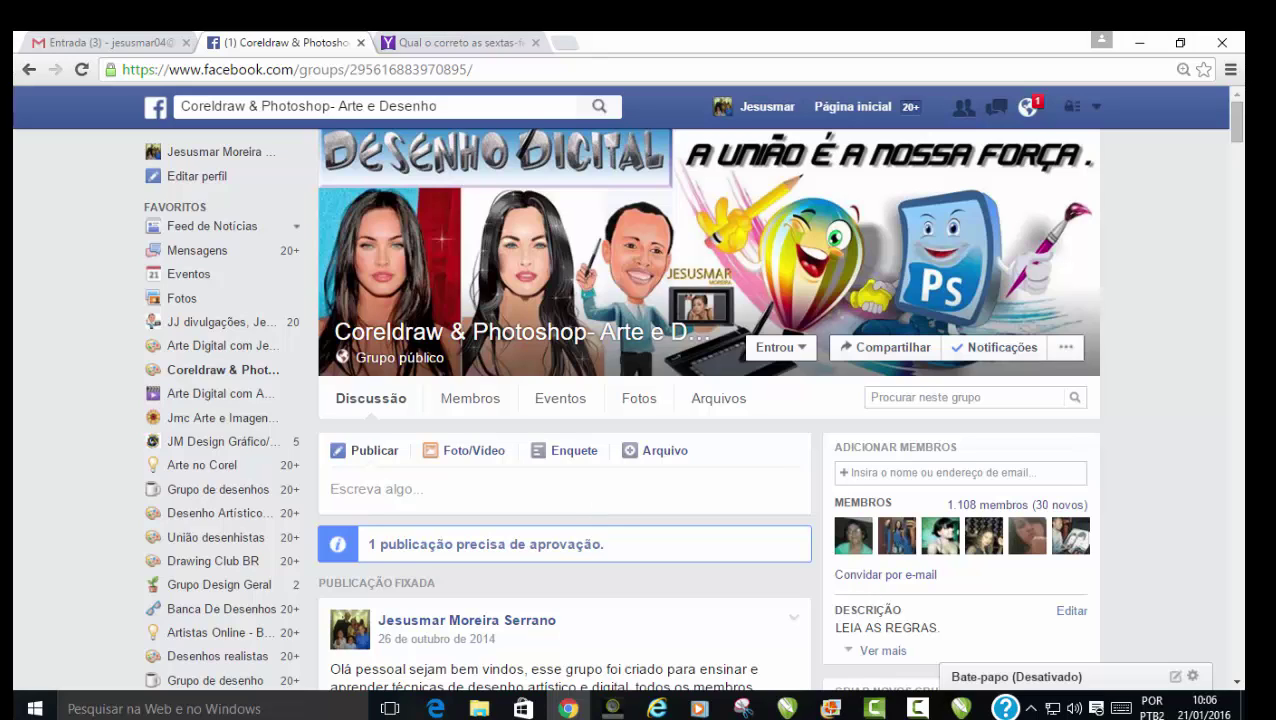
{"action": "left_click", "coordinate": [917, 708]}
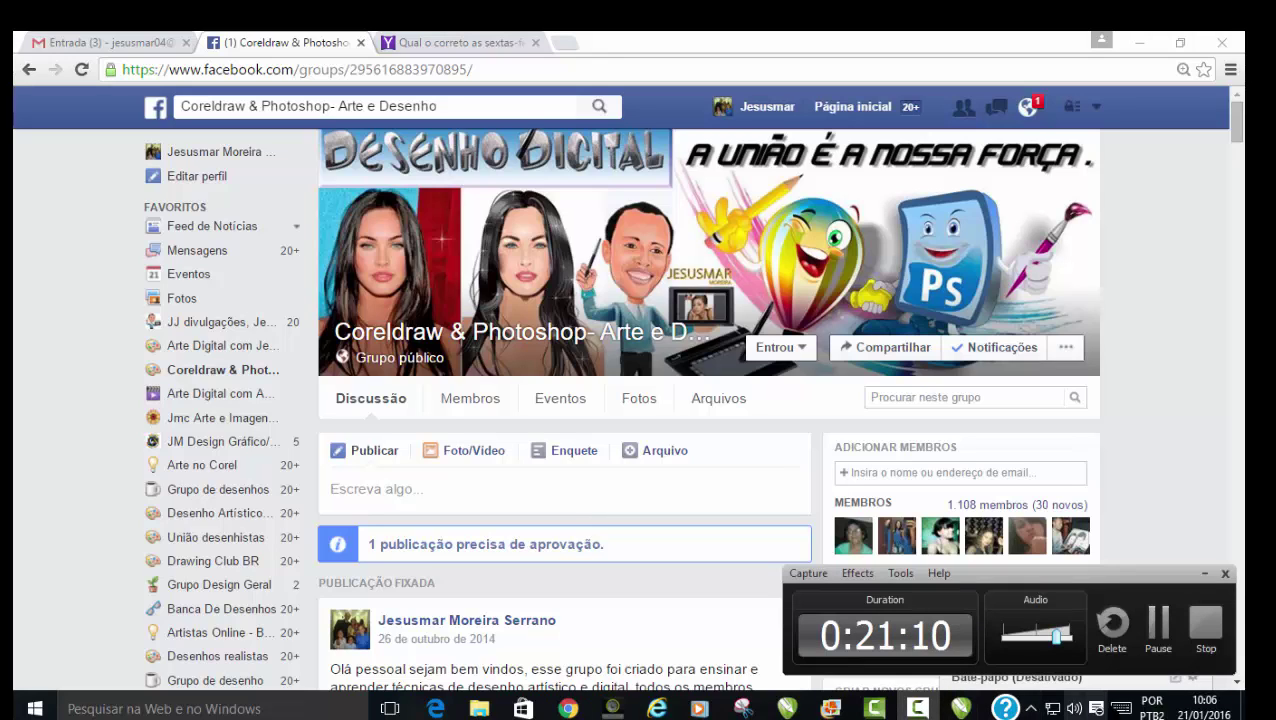